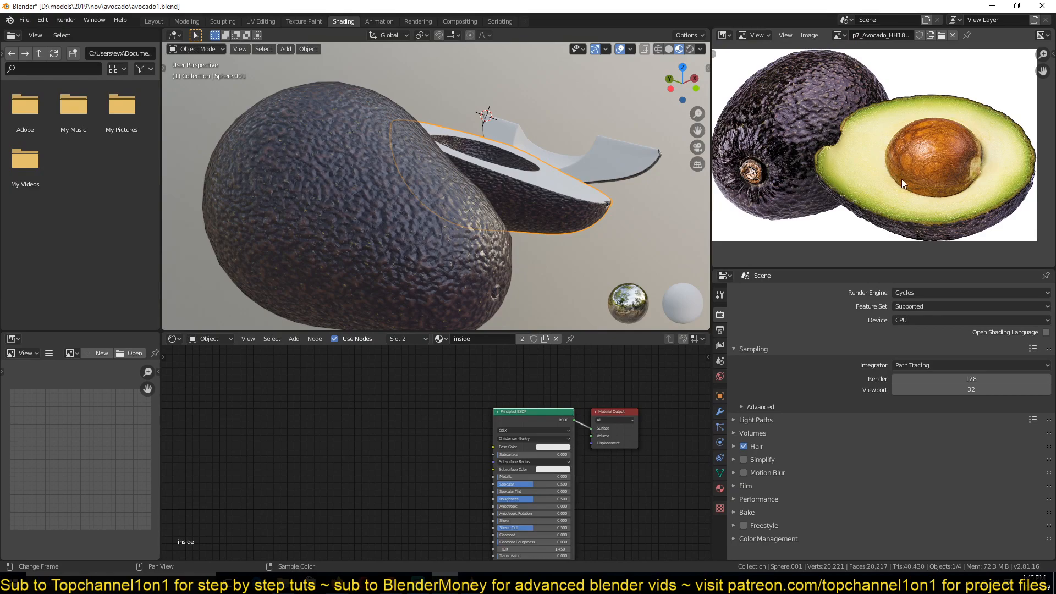
- Display the cut avocado half's material slots and open its mesh in Edit Mode
{"action": "middle_click_drag", "start_coordinate": [533, 203], "coordinate": [435, 213]}
{"action": "scroll", "coordinate": [409, 235], "scroll_direction": "up", "scroll_amount": 4}
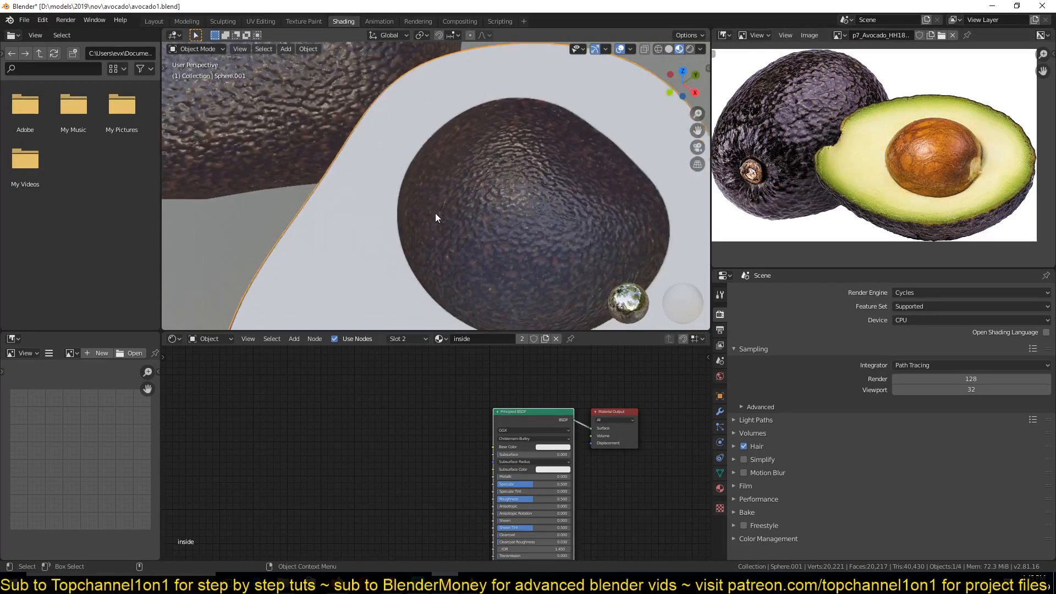
{"action": "left_click", "coordinate": [721, 490]}
{"action": "left_click_drag", "start_coordinate": [505, 407], "coordinate": [470, 382]}
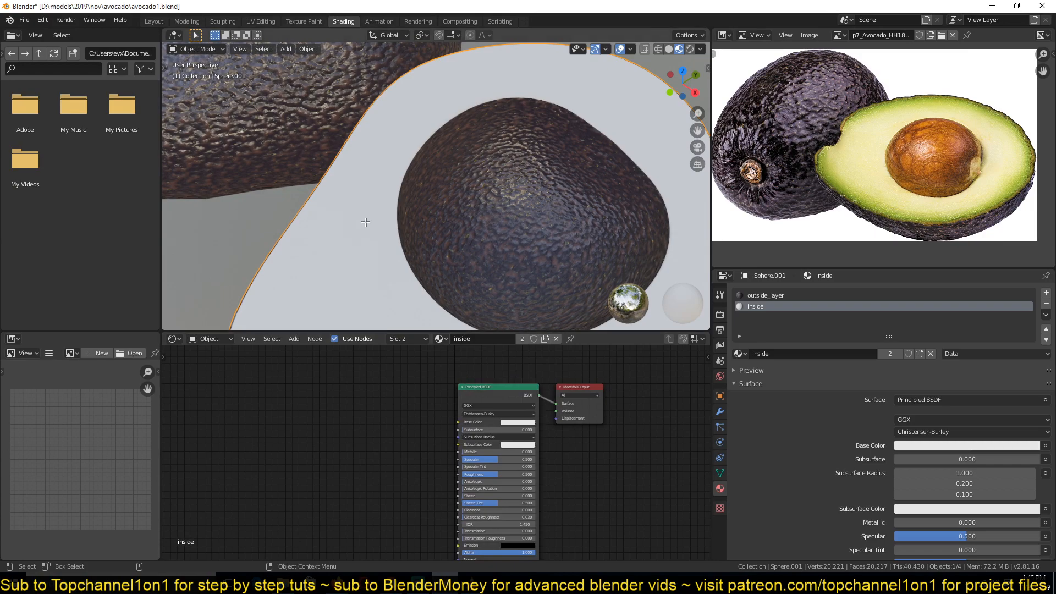
{"action": "key", "text": "Tab"}
{"action": "scroll", "coordinate": [356, 230], "scroll_direction": "down", "scroll_amount": 4}
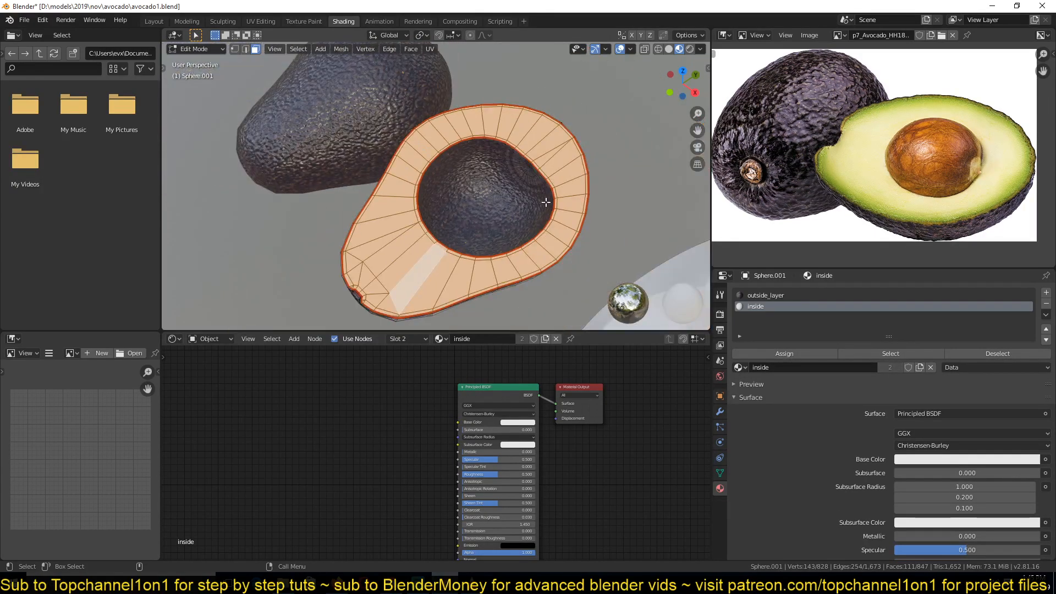
{"action": "scroll", "coordinate": [467, 245], "scroll_direction": "up", "scroll_amount": 2}
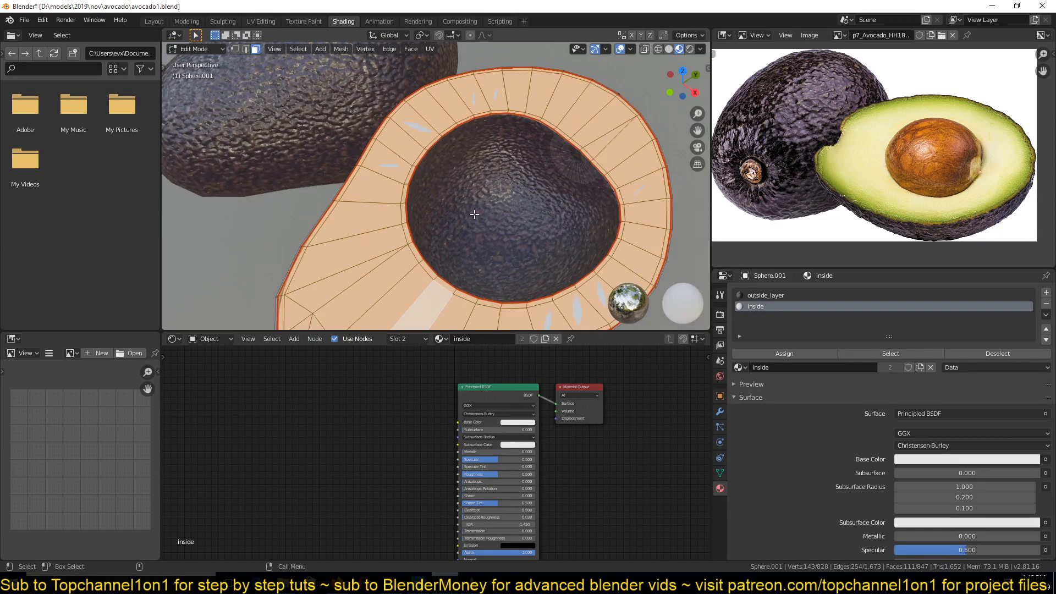
{"action": "key", "text": "Tab"}
{"action": "key", "text": "Tab"}
- Switch the viewport display to solid shading
{"action": "key", "text": "z"}
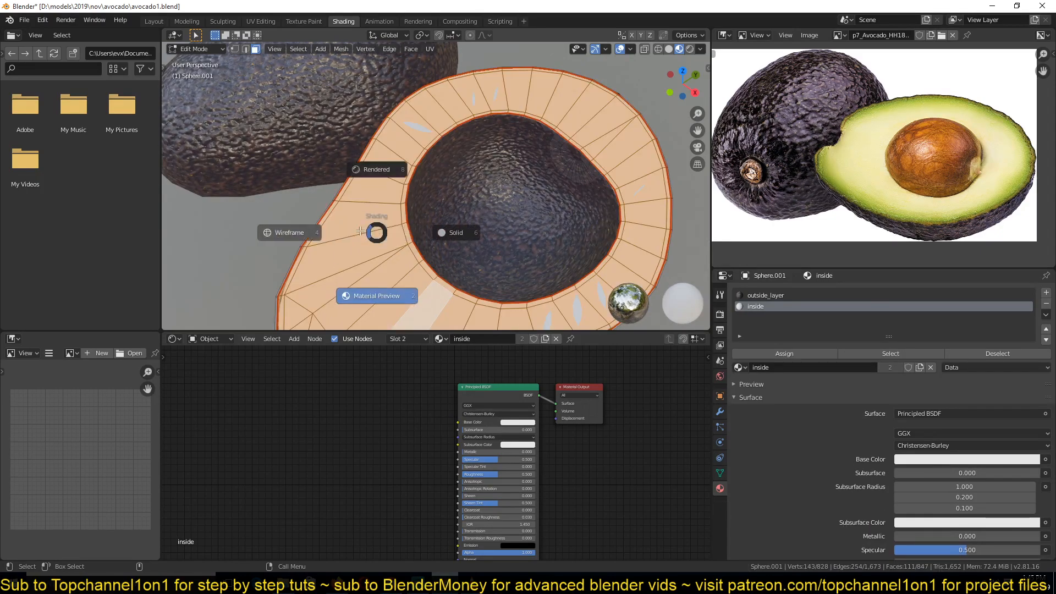
{"action": "left_click", "coordinate": [297, 233]}
{"action": "key", "text": "z"}
{"action": "left_click", "coordinate": [481, 225]}
- Select all linked faces of the half's pit cavity, assign the inside material to them and return to Object Mode
{"action": "left_click", "coordinate": [541, 230]}
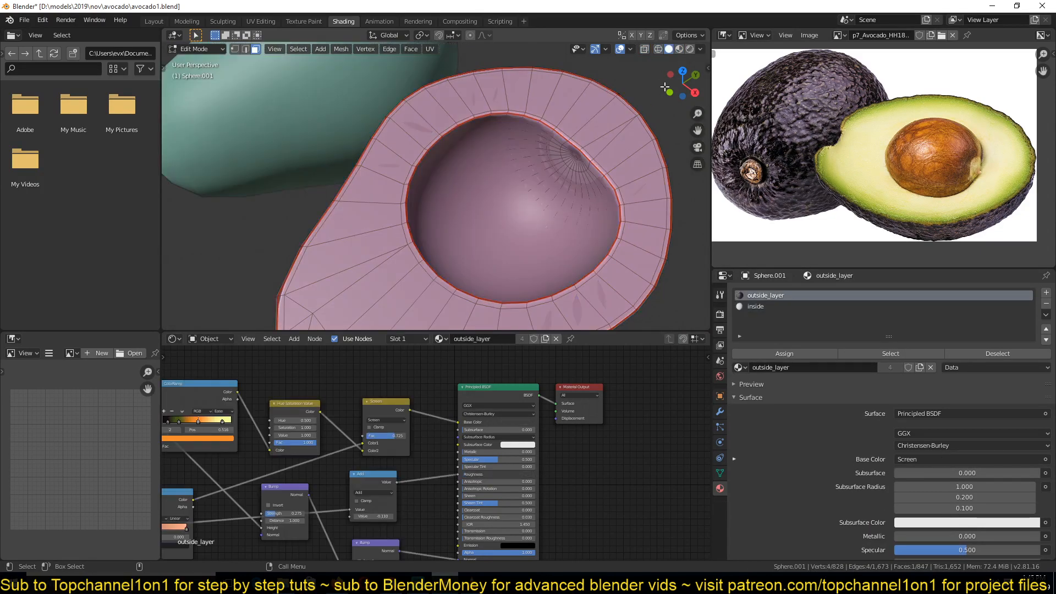
{"action": "key", "text": "l"}
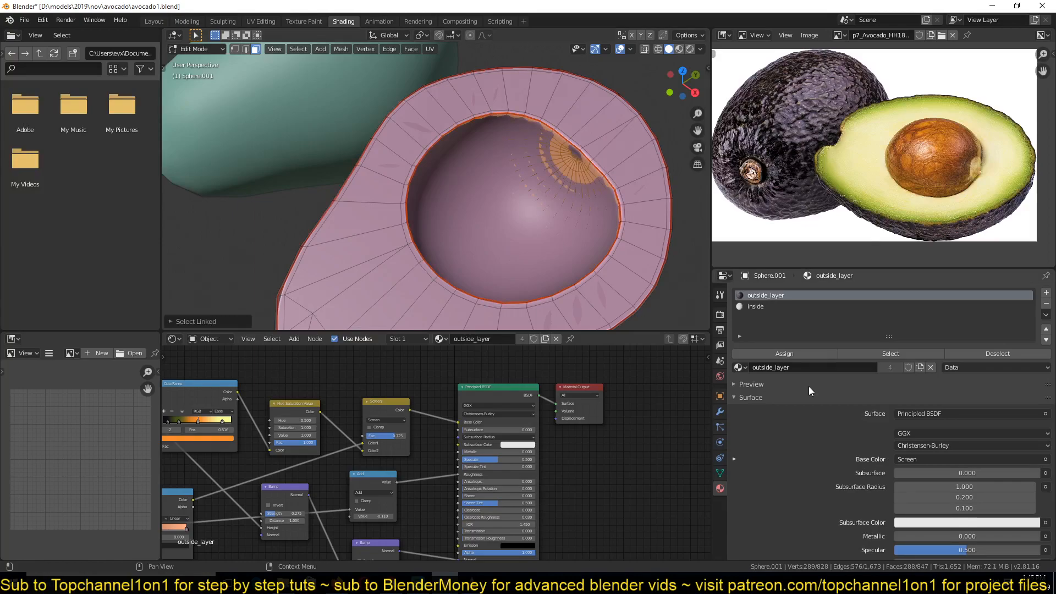
{"action": "left_click", "coordinate": [771, 307]}
{"action": "left_click", "coordinate": [779, 352]}
{"action": "key", "text": "Tab"}
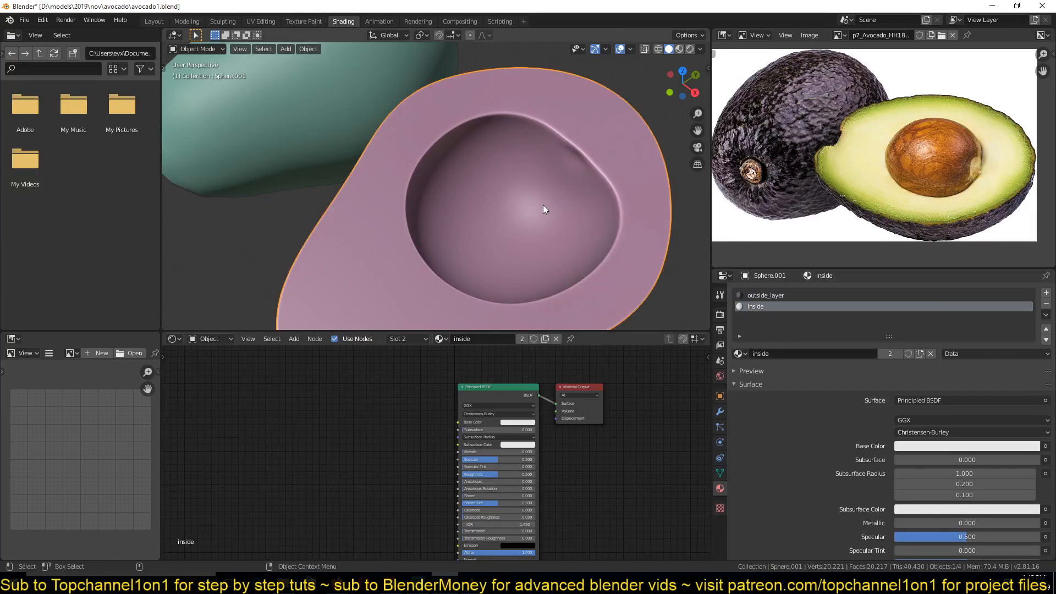
- Set the viewport back to Material Preview shading and save the file
{"action": "left_click", "coordinate": [679, 49]}
{"action": "scroll", "coordinate": [550, 223], "scroll_direction": "down", "scroll_amount": 6}
{"action": "mouse_move", "coordinate": [550, 238]}
{"action": "middle_mouse_down"}
{"action": "mouse_move", "coordinate": [539, 181]}
{"action": "mouse_move", "coordinate": [575, 259]}
{"action": "middle_mouse_up"}
{"action": "scroll", "coordinate": [456, 242], "scroll_direction": "up", "scroll_amount": 4}
{"action": "key", "text": "ctrl+s"}
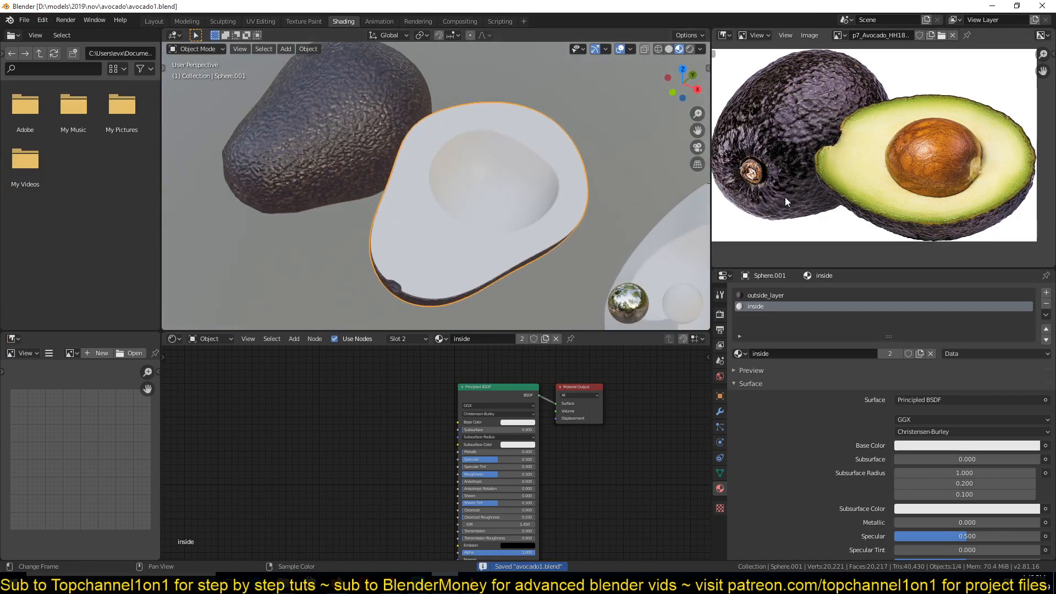
- Select the avocado wedge and add a Geometry node to its inside material, beside the Principled BSDF
{"action": "scroll", "coordinate": [784, 197], "scroll_direction": "up", "scroll_amount": 3}
{"action": "scroll", "coordinate": [513, 212], "scroll_direction": "down", "scroll_amount": 4}
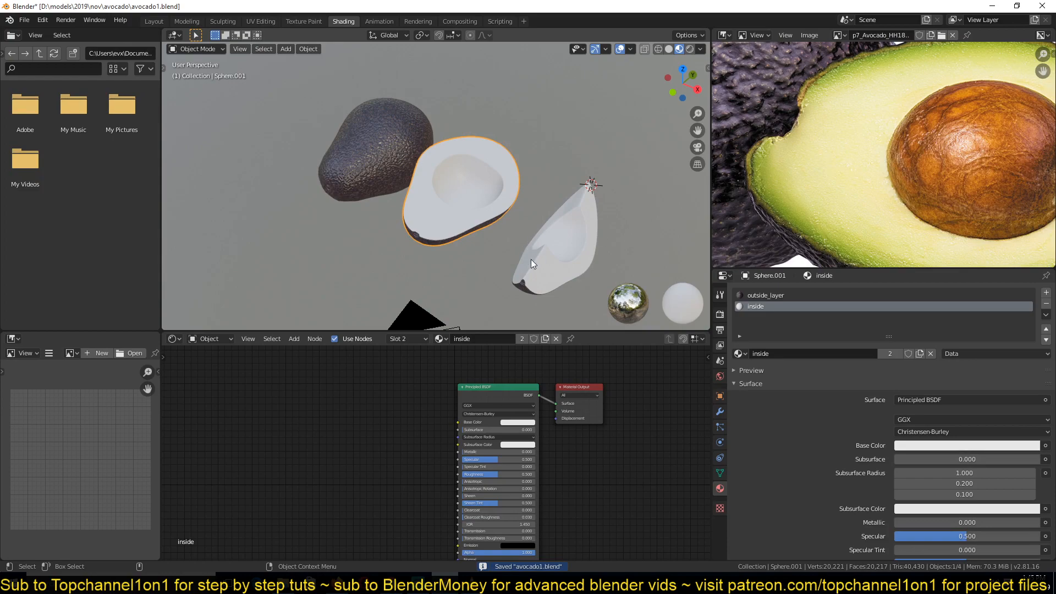
{"action": "left_click", "coordinate": [538, 282]}
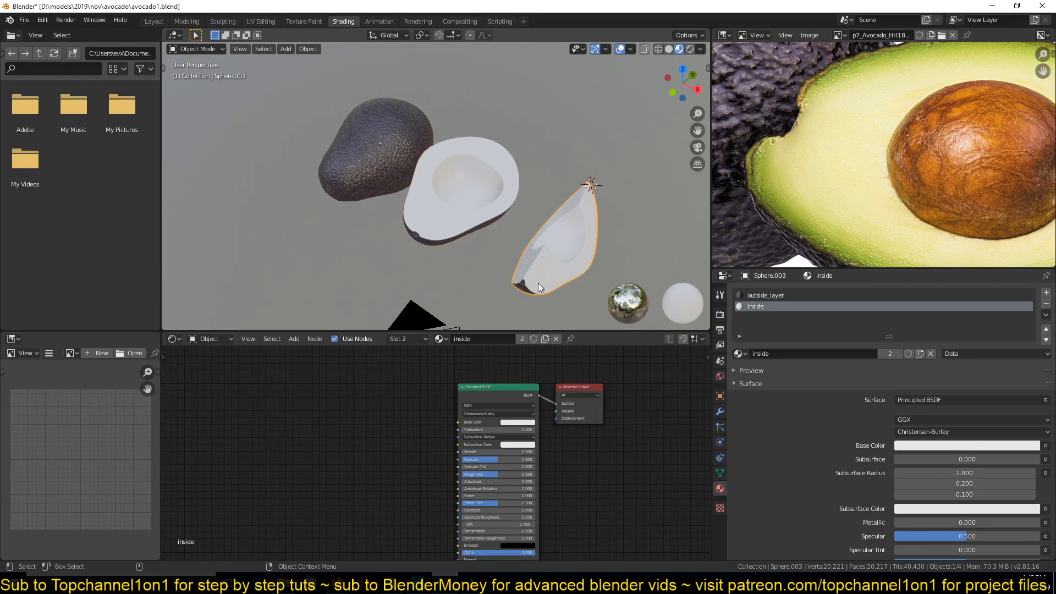
{"action": "scroll", "coordinate": [795, 208], "scroll_direction": "down", "scroll_amount": 2}
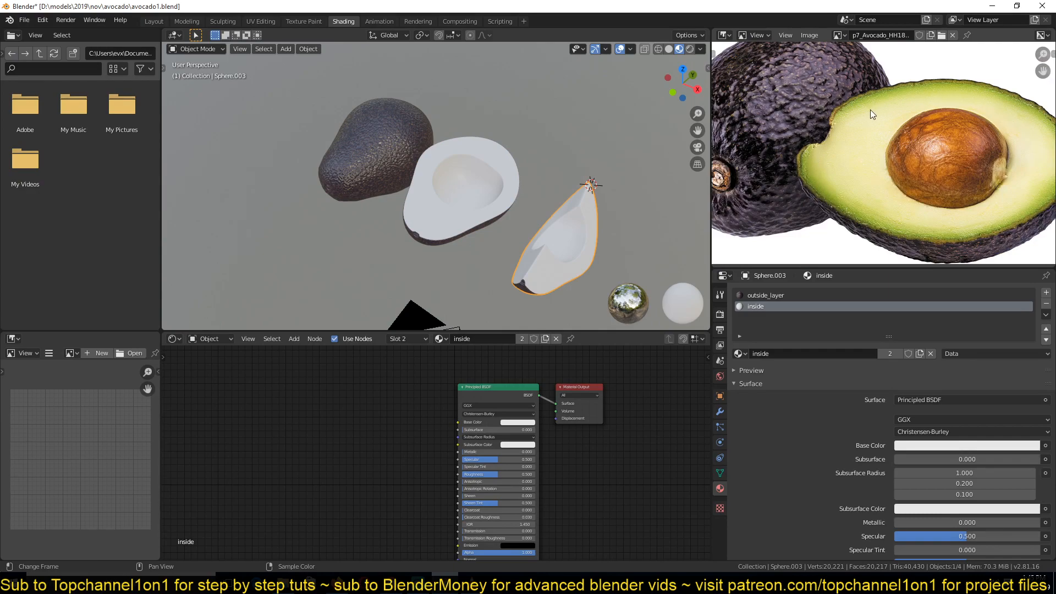
{"action": "scroll", "coordinate": [477, 268], "scroll_direction": "up", "scroll_amount": 5}
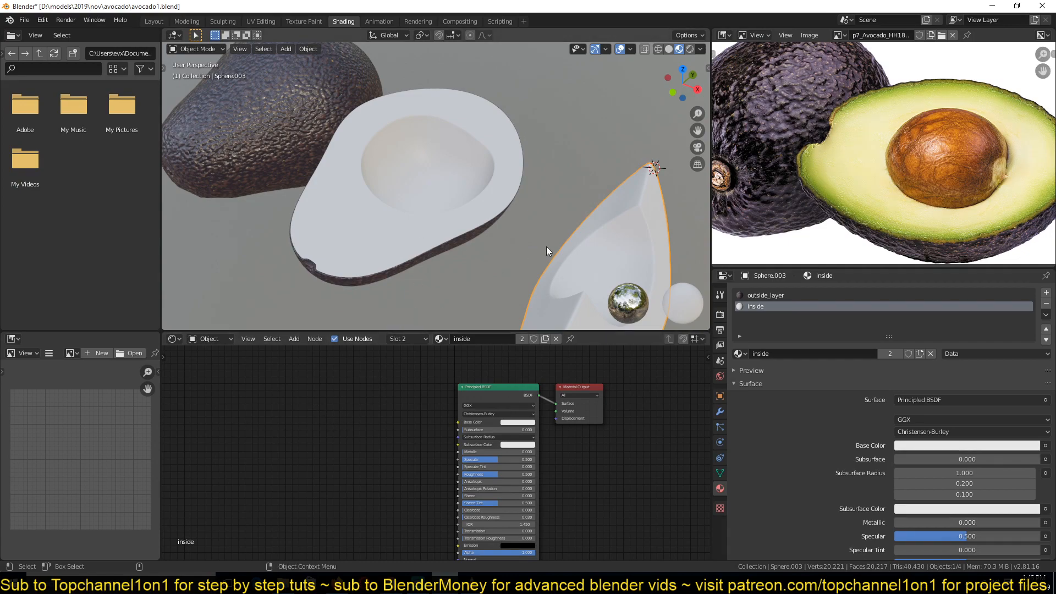
{"action": "key", "text": "shift+a"}
{"action": "mouse_move", "coordinate": [273, 406]}
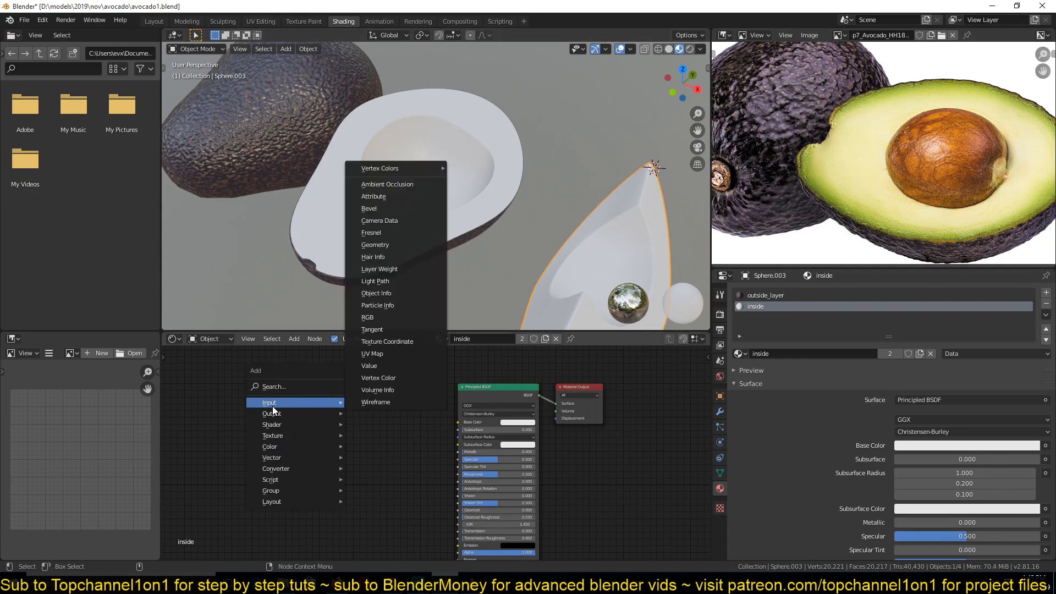
{"action": "left_click", "coordinate": [388, 244]}
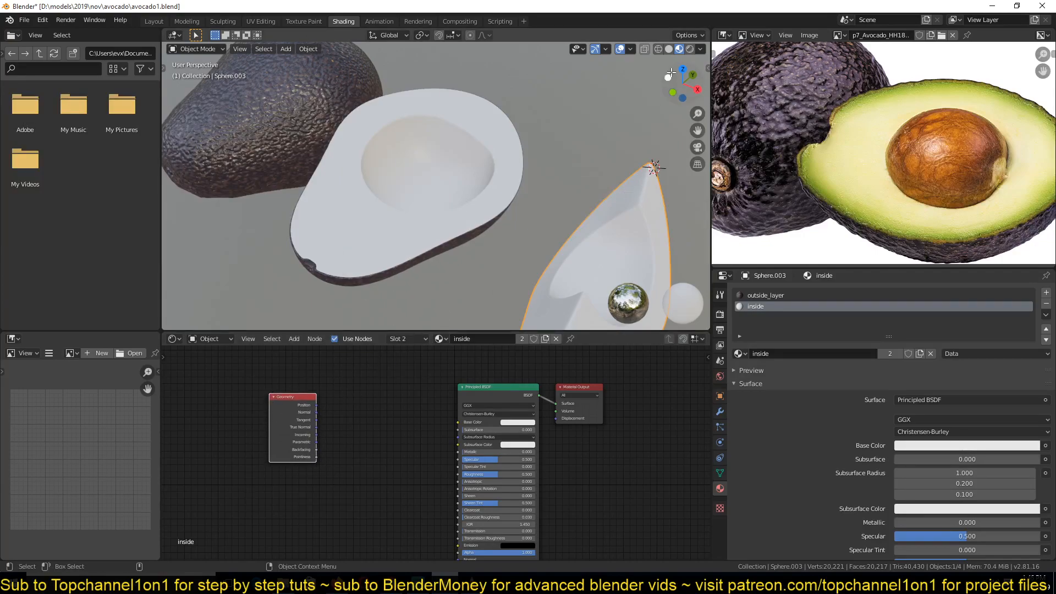
- Deselect everything and compare the models in solid shading with the Cavity option off and on
{"action": "key", "text": "alt+a"}
{"action": "left_click", "coordinate": [669, 49]}
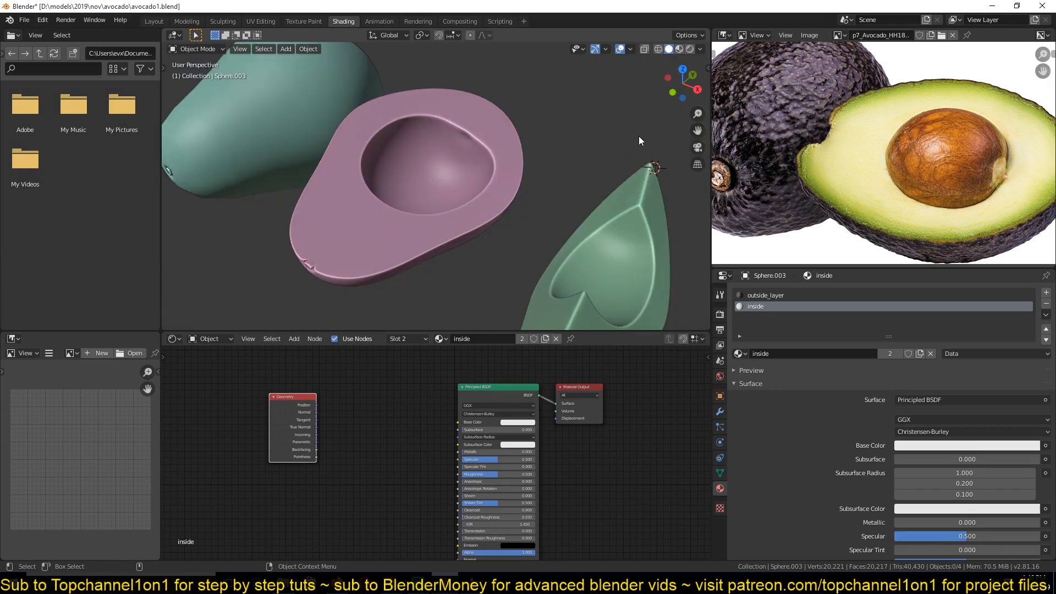
{"action": "left_click", "coordinate": [701, 49]}
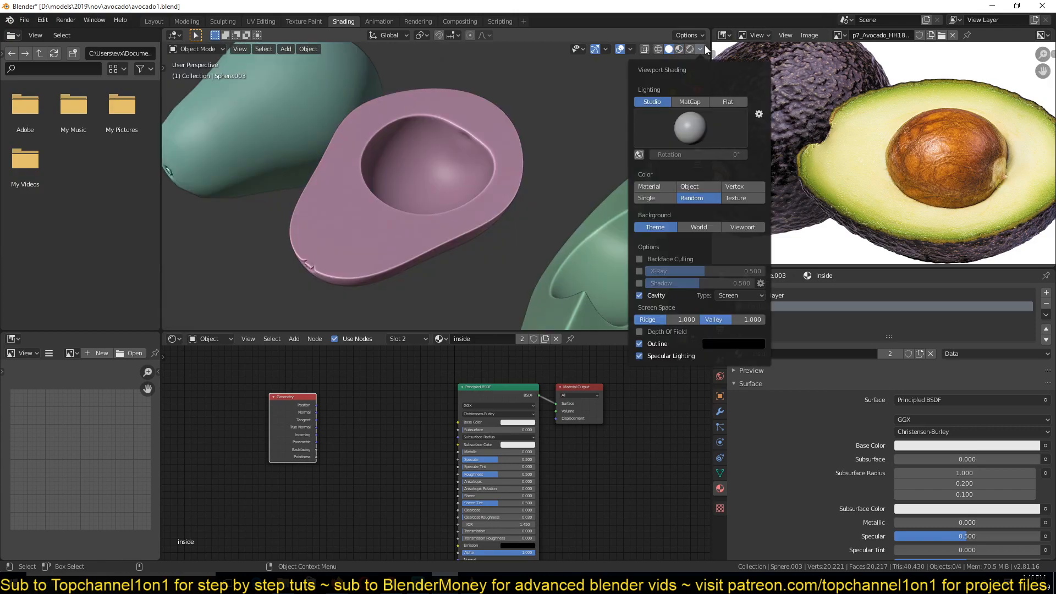
{"action": "left_click", "coordinate": [639, 293]}
{"action": "left_click", "coordinate": [638, 296]}
{"action": "left_click", "coordinate": [754, 298]}
{"action": "left_click", "coordinate": [654, 298]}
{"action": "left_click", "coordinate": [636, 297]}
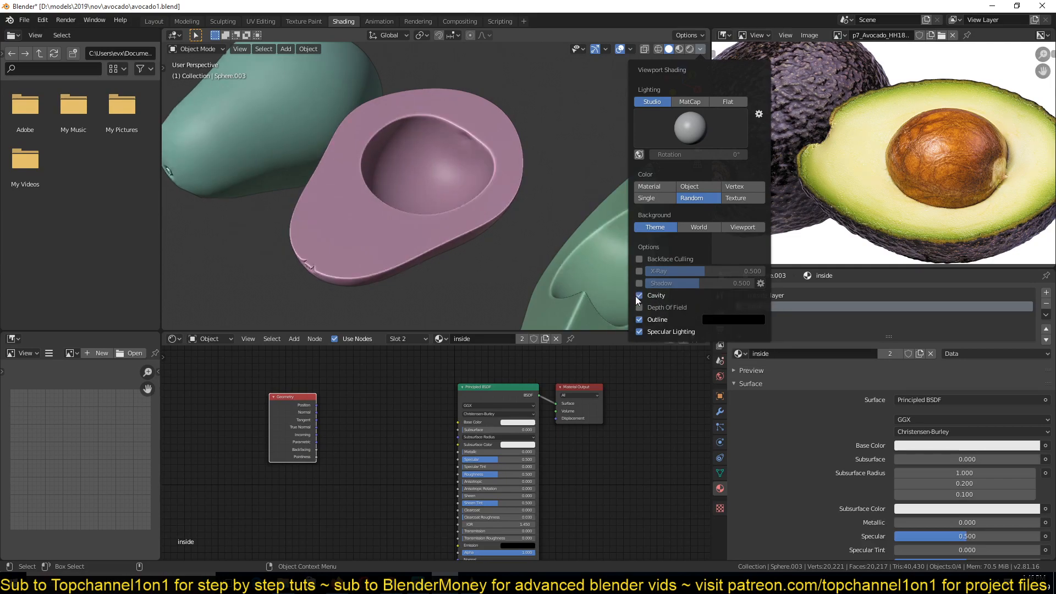
- Examine the edge and cavity highlights on the avocado pieces in solid shading against the reference photo
{"action": "middle_click_drag", "start_coordinate": [476, 229], "coordinate": [448, 196]}
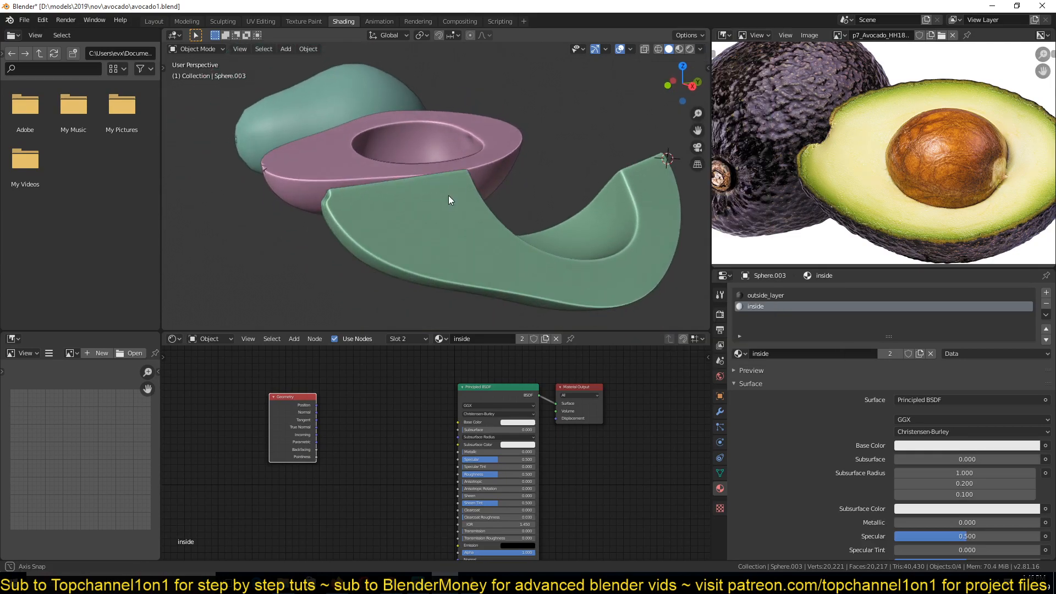
{"action": "middle_click_drag", "start_coordinate": [606, 236], "coordinate": [425, 254]}
{"action": "scroll", "coordinate": [424, 254], "scroll_direction": "up", "scroll_amount": 2}
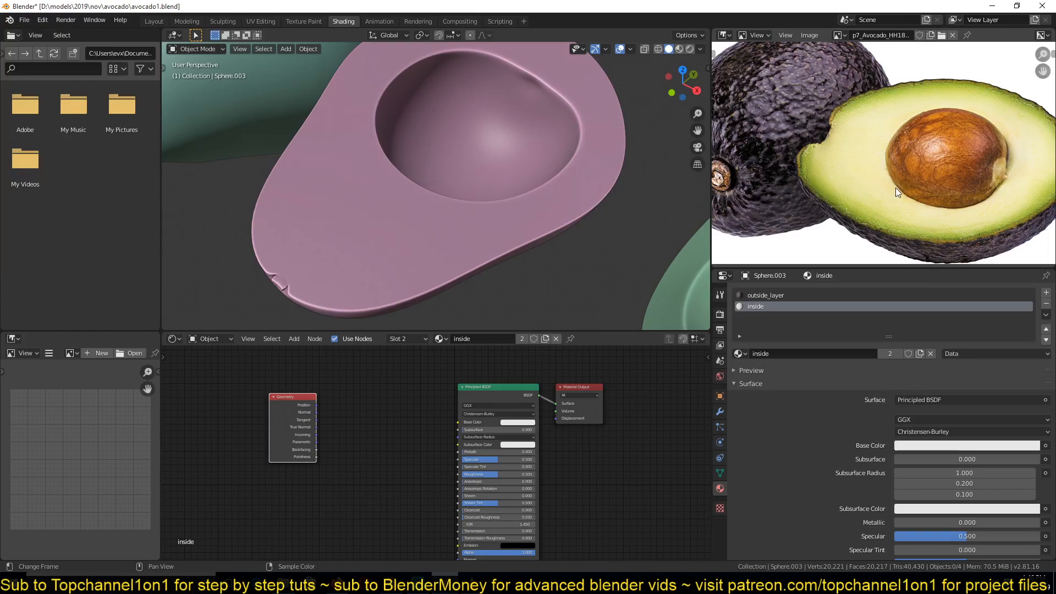
{"action": "scroll", "coordinate": [559, 237], "scroll_direction": "down", "scroll_amount": 3}
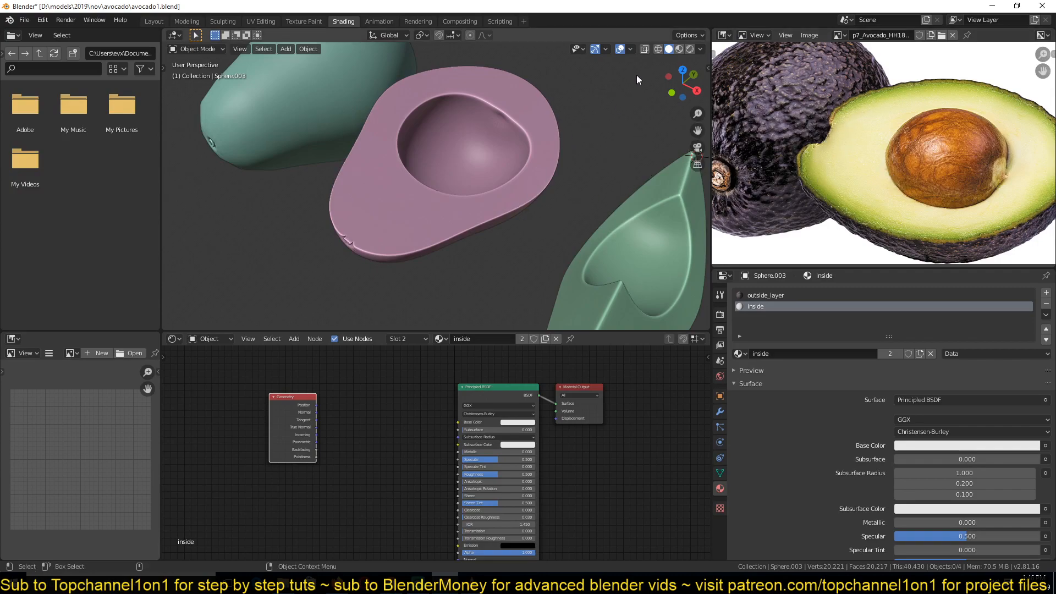
{"action": "left_click", "coordinate": [700, 49]}
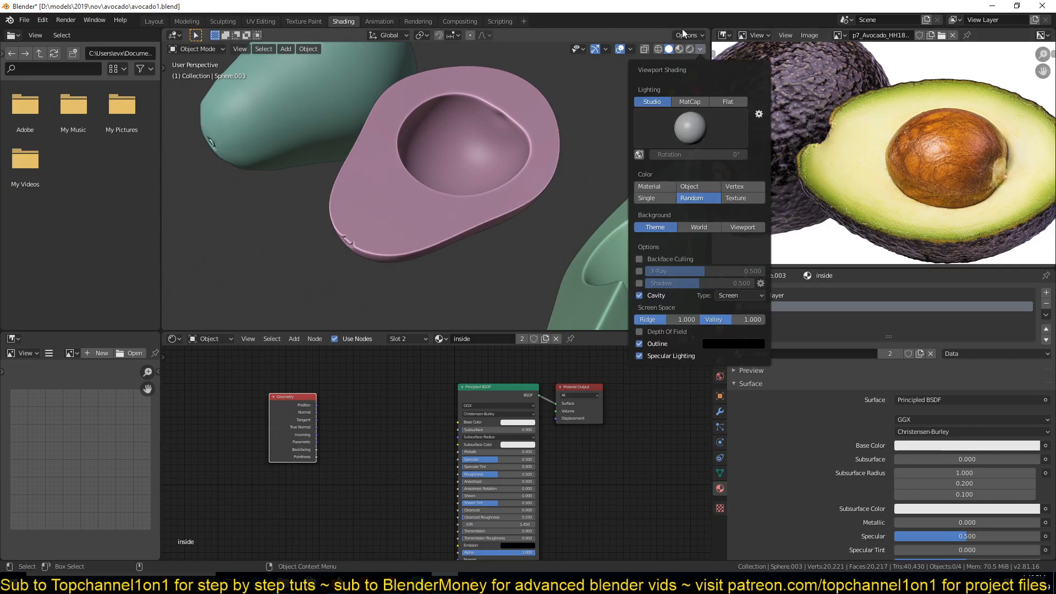
- Restore Material Preview shading and open the avocado half, wedge and whole avocado together in Edit Mode
{"action": "left_click", "coordinate": [679, 49]}
{"action": "scroll", "coordinate": [473, 176], "scroll_direction": "up", "scroll_amount": 2}
{"action": "left_click", "coordinate": [430, 219]}
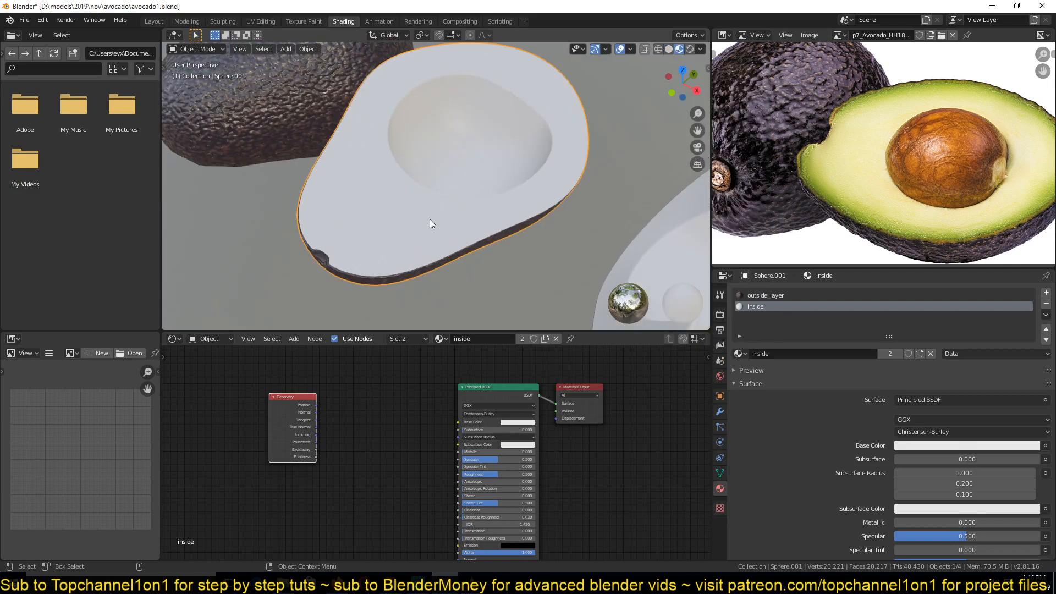
{"action": "scroll", "coordinate": [325, 224], "scroll_direction": "down", "scroll_amount": 5}
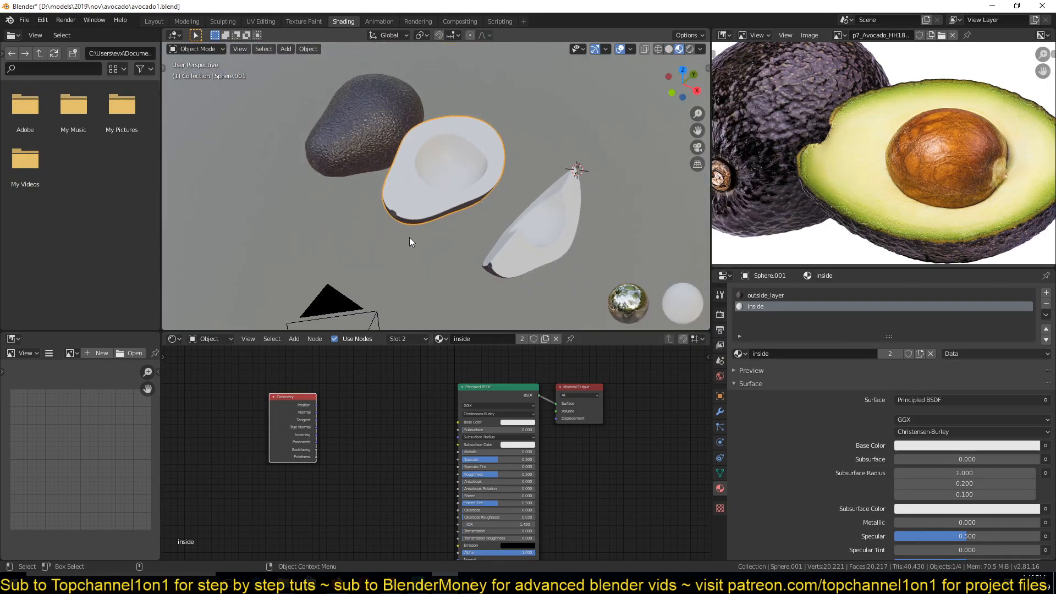
{"action": "left_click", "coordinate": [520, 217], "text": "shift"}
{"action": "left_click", "coordinate": [369, 156], "text": "shift"}
{"action": "key", "text": "Tab"}
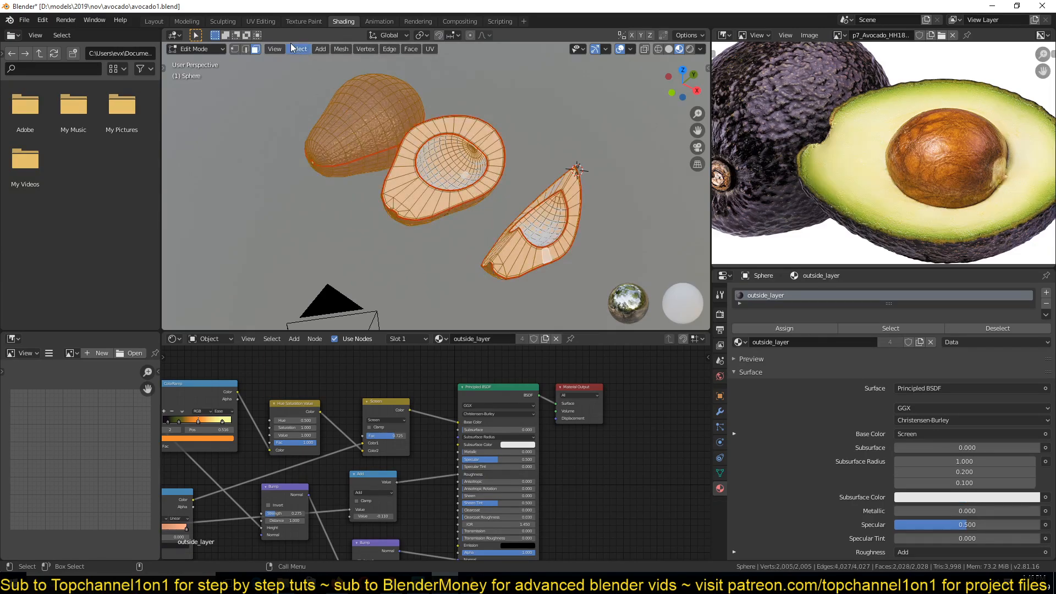
- Switch to the UV Editing workspace with all three avocado pieces and their combined UV layout in view
{"action": "left_click", "coordinate": [271, 21]}
{"action": "scroll", "coordinate": [246, 210], "scroll_direction": "down", "scroll_amount": 2}
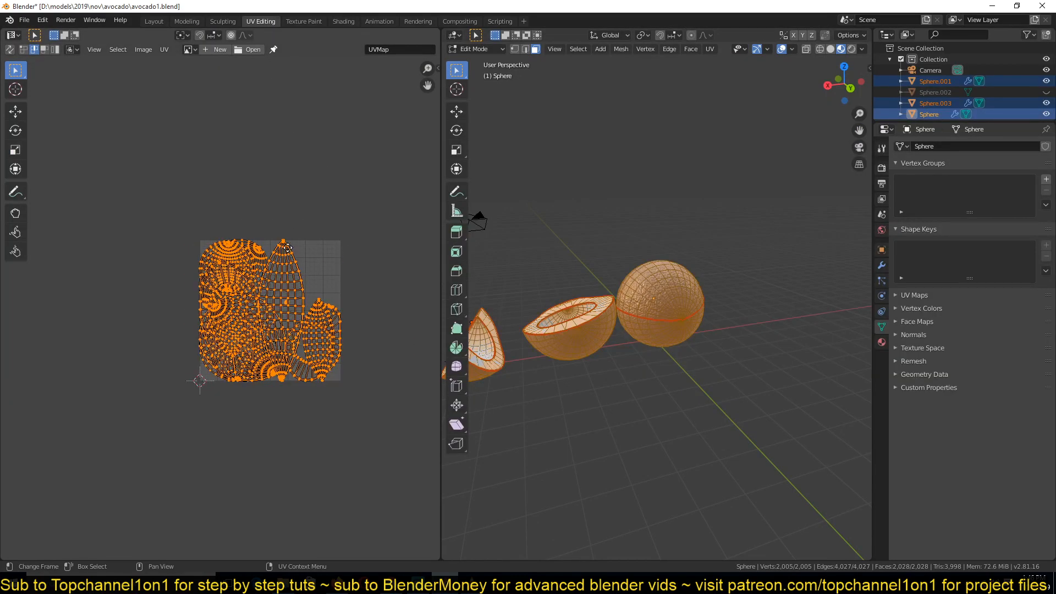
{"action": "middle_click_drag", "start_coordinate": [289, 252], "coordinate": [238, 206]}
{"action": "scroll", "coordinate": [633, 327], "scroll_direction": "up", "scroll_amount": 1}
{"action": "middle_click_drag", "start_coordinate": [633, 327], "coordinate": [724, 315], "text": "shift"}
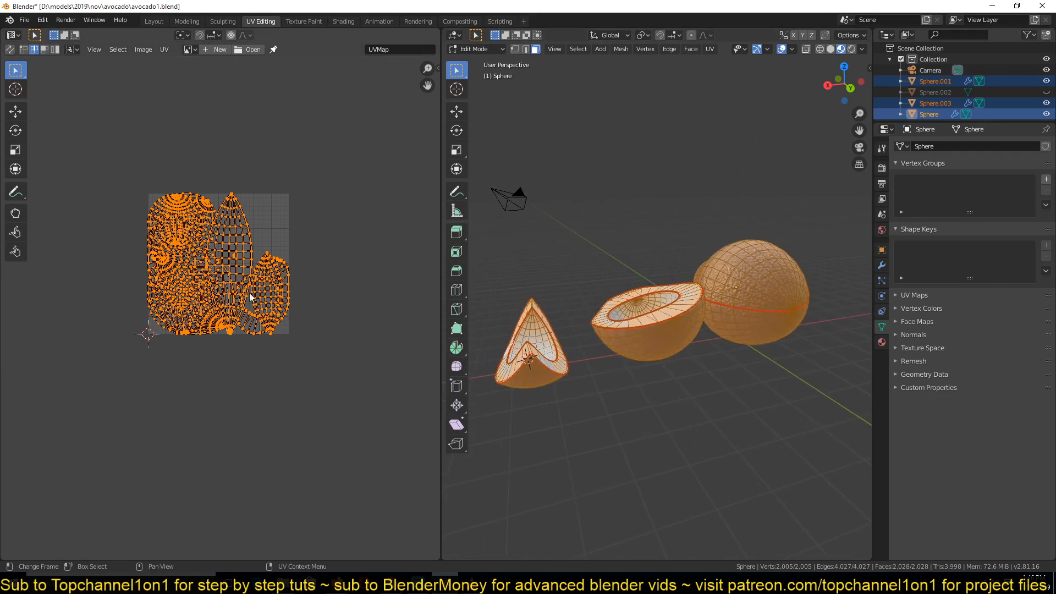
{"action": "scroll", "coordinate": [268, 298], "scroll_direction": "up", "scroll_amount": 3}
- Make the wedge the active object of the three selected pieces and reopen them in Edit Mode
{"action": "key", "text": "Tab"}
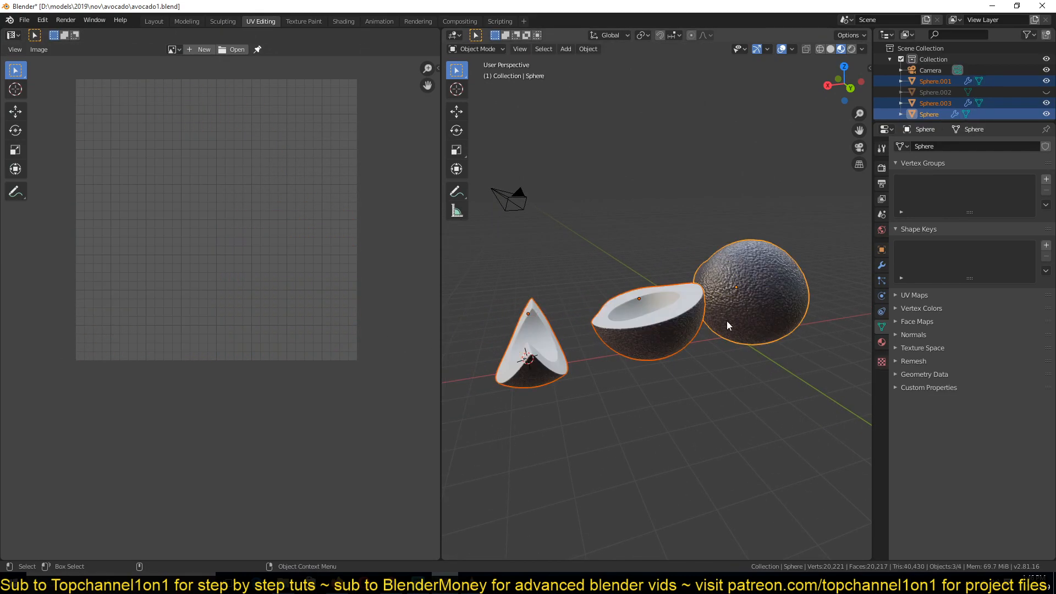
{"action": "left_click", "coordinate": [637, 332], "text": "shift"}
{"action": "left_click", "coordinate": [535, 342], "text": "shift"}
{"action": "key", "text": "Tab"}
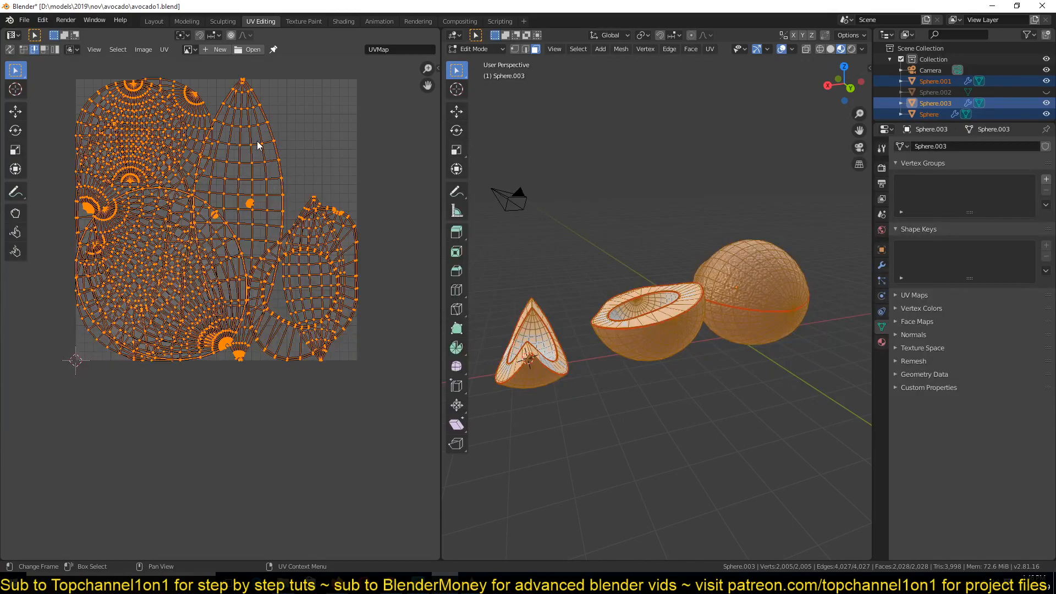
- Select all UVs of the three pieces and pack their islands so they no longer overlap
{"action": "key", "text": "a"}
{"action": "left_click", "coordinate": [163, 49]}
{"action": "left_click", "coordinate": [163, 49]}
{"action": "key", "text": "a"}
{"action": "left_click", "coordinate": [164, 50]}
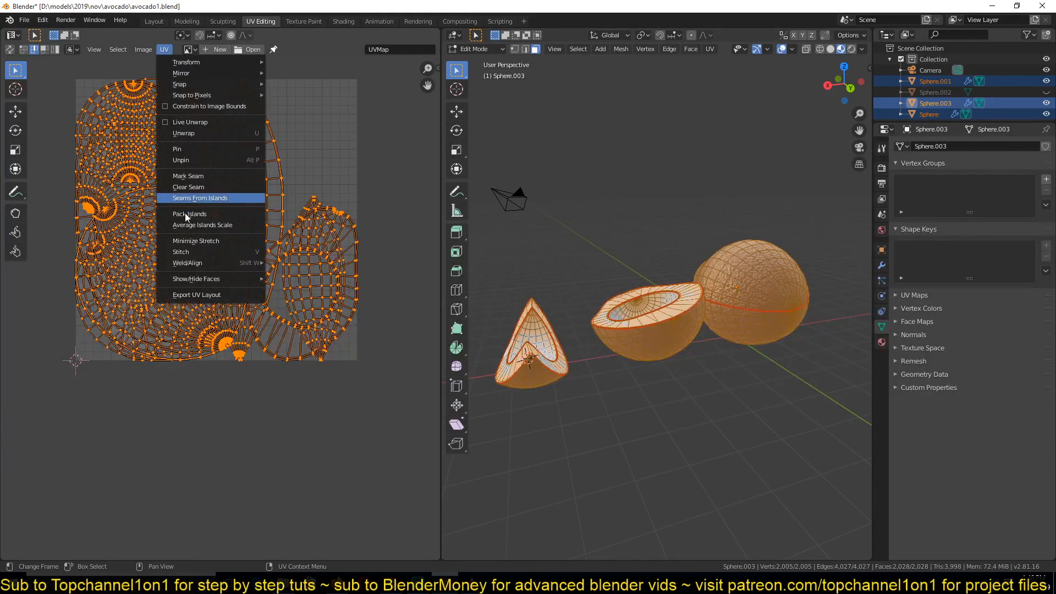
{"action": "left_click", "coordinate": [222, 205]}
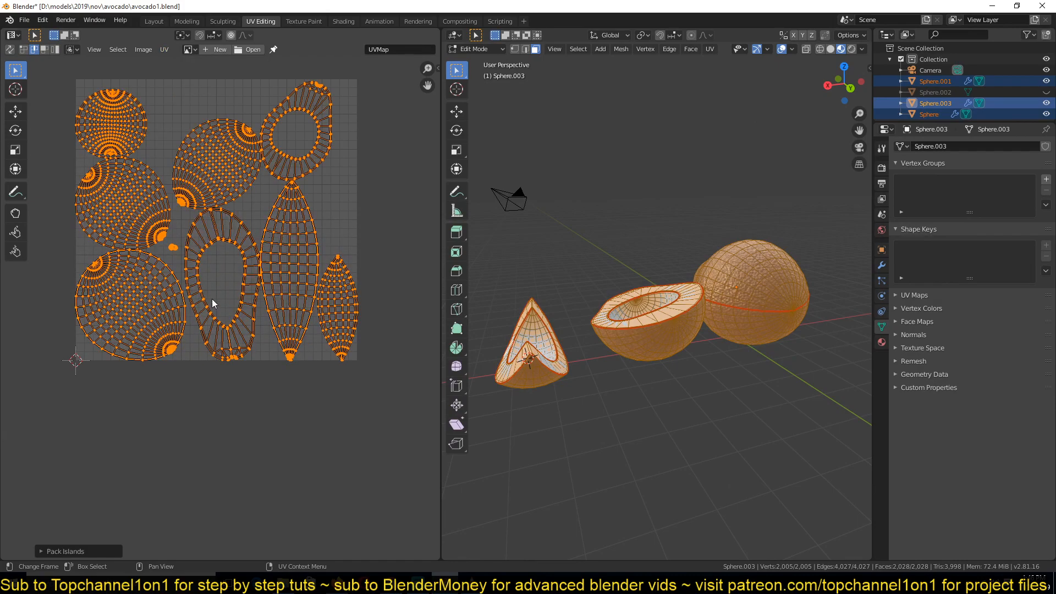
- Select the two tiny UV islands beside the large round islands, enlarge them and reposition them in the free gap
{"action": "scroll", "coordinate": [213, 298], "scroll_direction": "up", "scroll_amount": 4}
{"action": "middle_click_drag", "start_coordinate": [617, 370], "coordinate": [837, 367]}
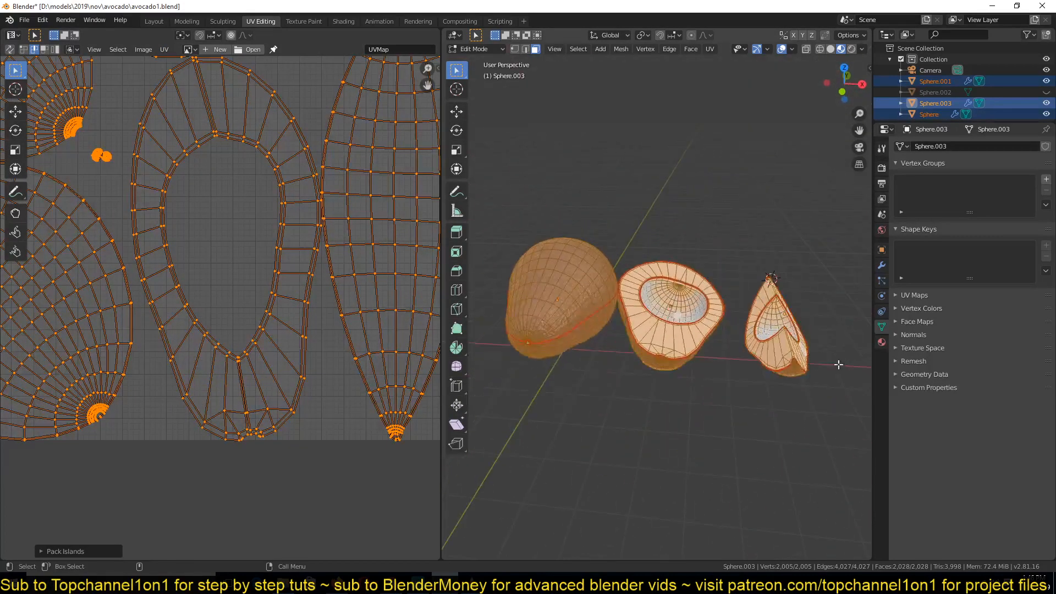
{"action": "scroll", "coordinate": [837, 367], "scroll_direction": "up", "scroll_amount": 4}
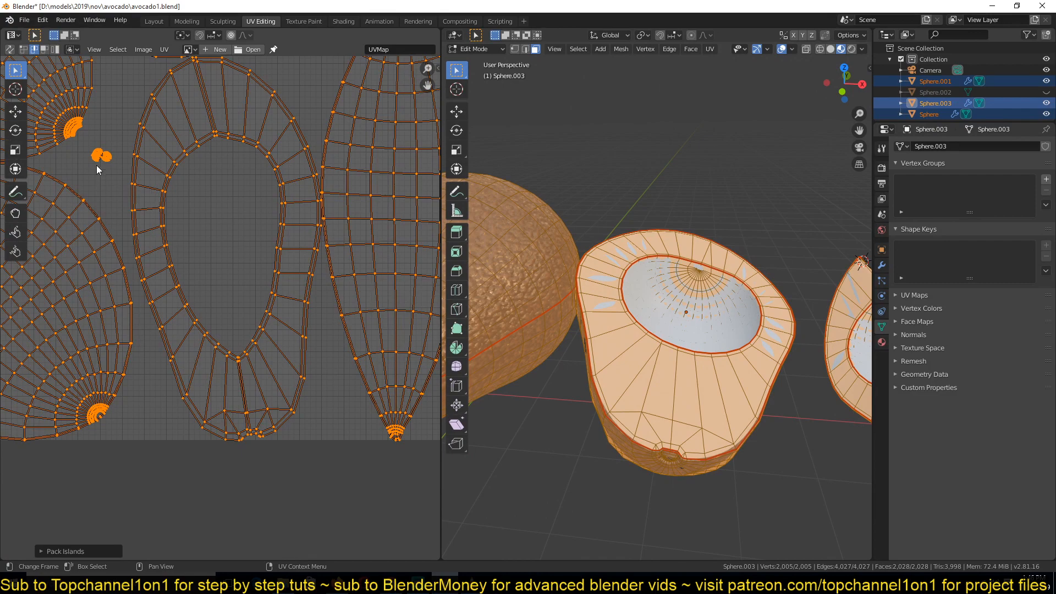
{"action": "key", "text": "alt+a"}
{"action": "left_click_drag", "start_coordinate": [84, 143], "coordinate": [131, 168]}
{"action": "key", "text": "s"}
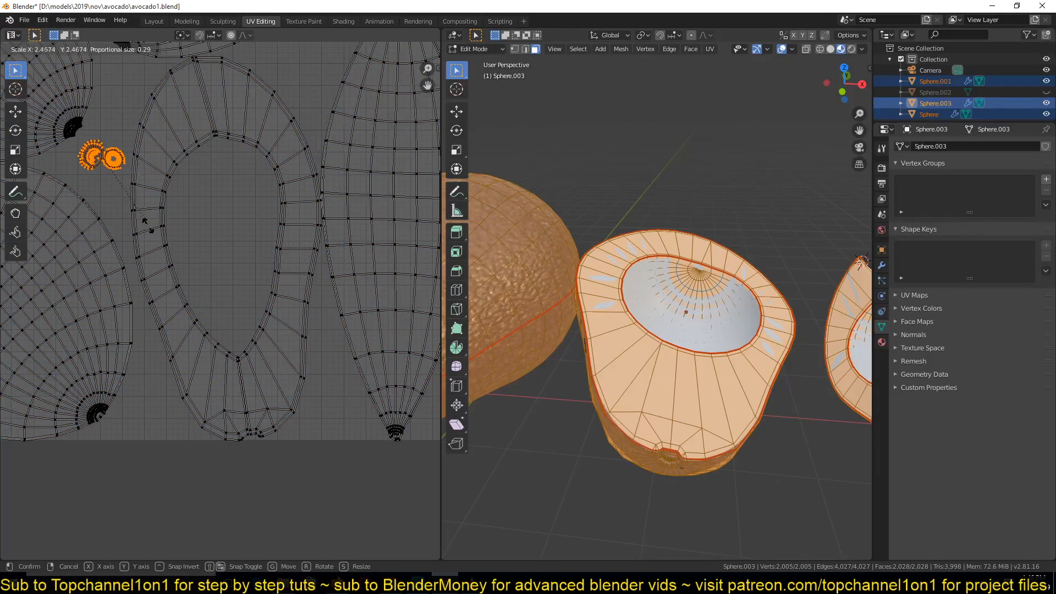
{"action": "left_click", "coordinate": [147, 229]}
{"action": "key", "text": "g"}
{"action": "left_click", "coordinate": [113, 193]}
{"action": "key", "text": "s"}
{"action": "left_click", "coordinate": [120, 198]}
{"action": "scroll", "coordinate": [201, 253], "scroll_direction": "down", "scroll_amount": 5}
{"action": "scroll", "coordinate": [262, 301], "scroll_direction": "up", "scroll_amount": 4}
{"action": "scroll", "coordinate": [193, 264], "scroll_direction": "down", "scroll_amount": 2}
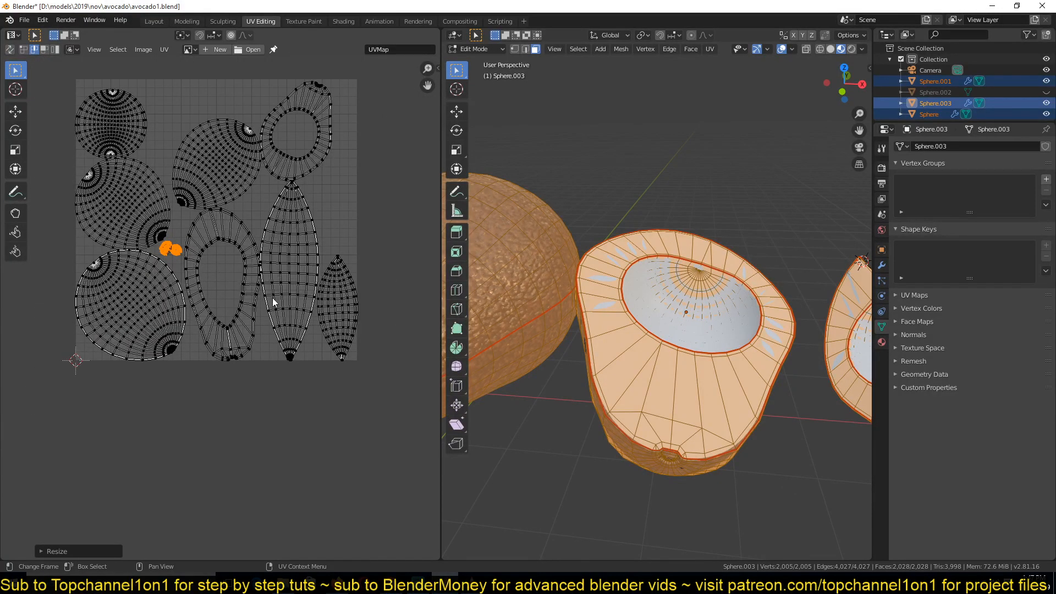
- Leave Edit Mode for the Shading workspace and select only the avocado half with the pit cavity
{"action": "key", "text": "Tab"}
{"action": "middle_click_drag", "start_coordinate": [615, 313], "coordinate": [536, 302]}
{"action": "left_click", "coordinate": [344, 21]}
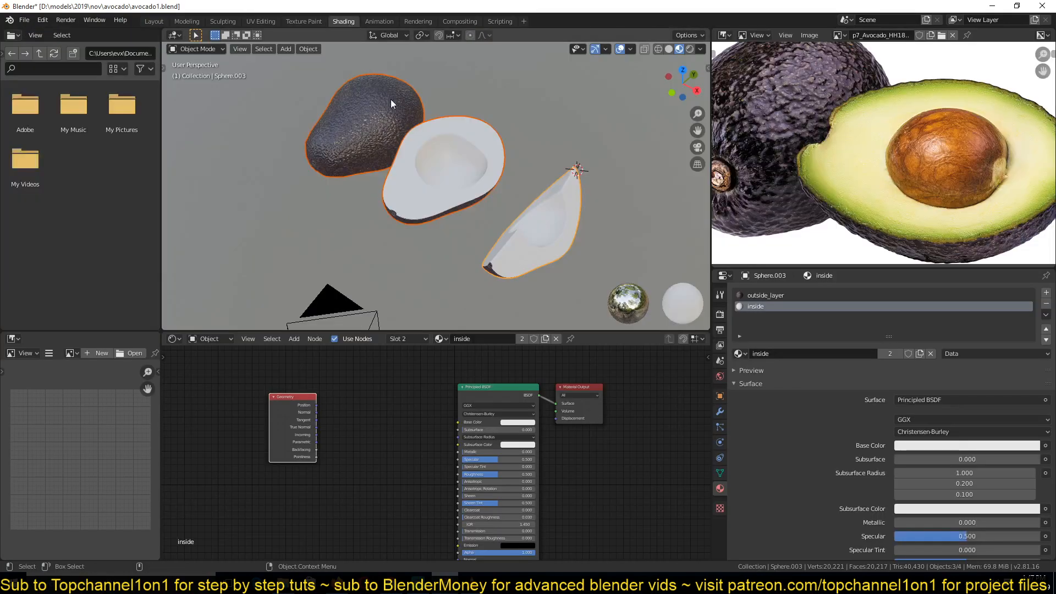
{"action": "left_click", "coordinate": [476, 218]}
{"action": "scroll", "coordinate": [477, 217], "scroll_direction": "up", "scroll_amount": 3}
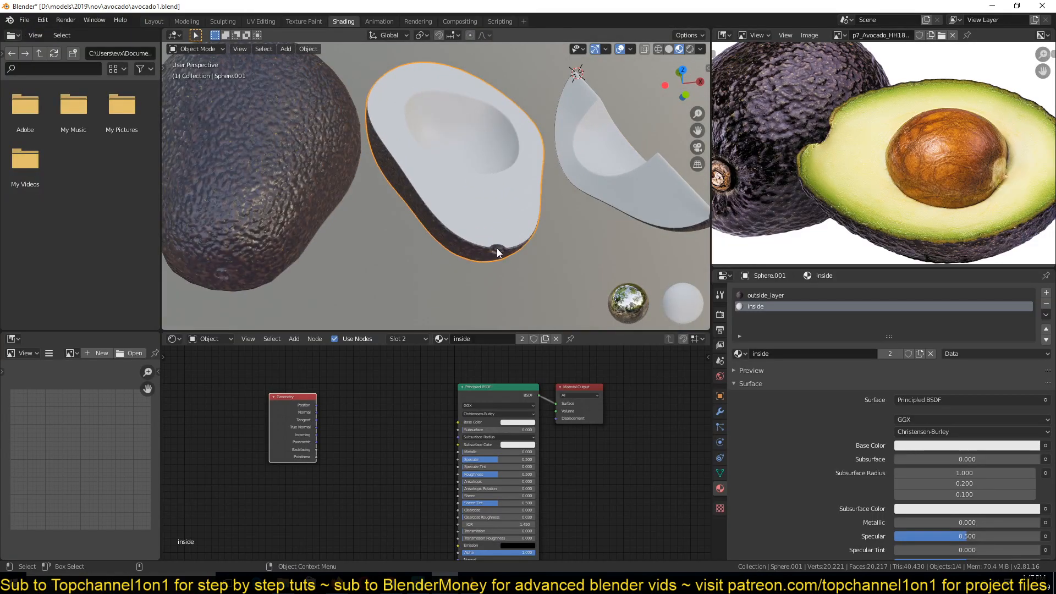
{"action": "middle_click_drag", "start_coordinate": [498, 251], "coordinate": [430, 236]}
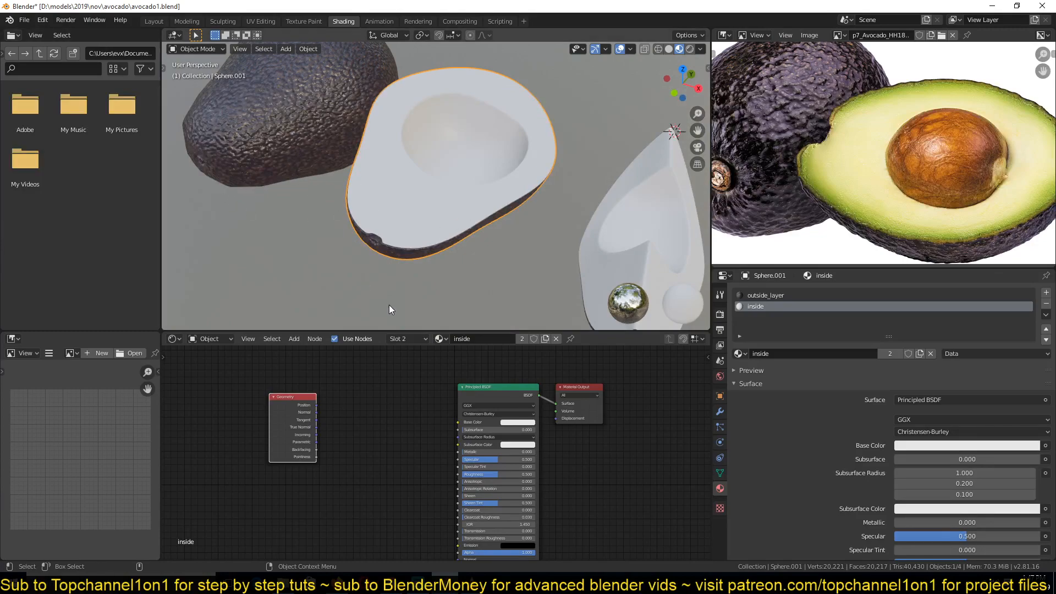
- Open the avocado half in the Texture Paint workspace with Material Preview shading and the texture slots in Material mode
{"action": "left_click", "coordinate": [304, 21]}
{"action": "scroll", "coordinate": [649, 352], "scroll_direction": "up", "scroll_amount": 5}
{"action": "mouse_move", "coordinate": [652, 356]}
{"action": "middle_mouse_down"}
{"action": "mouse_move", "coordinate": [523, 339]}
{"action": "mouse_move", "coordinate": [556, 347]}
{"action": "mouse_move", "coordinate": [734, 203]}
{"action": "middle_mouse_up"}
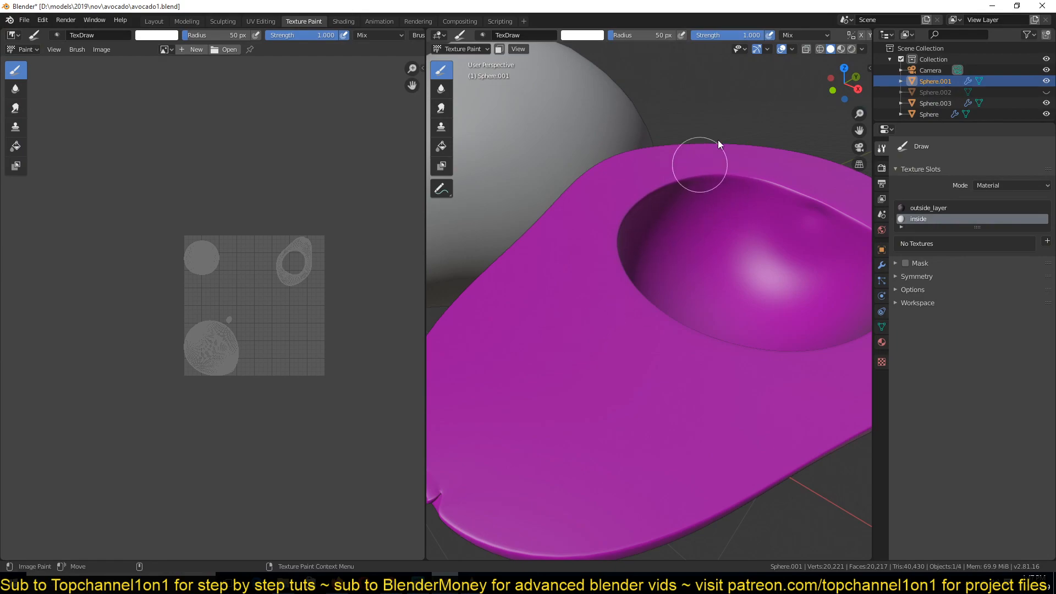
{"action": "left_click", "coordinate": [841, 49]}
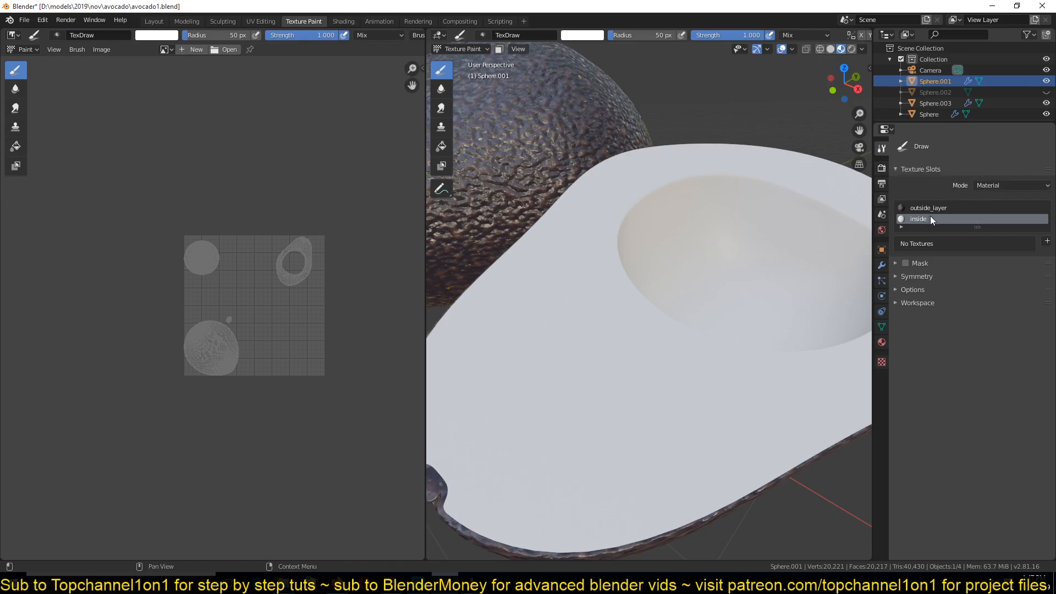
{"action": "left_click", "coordinate": [993, 186]}
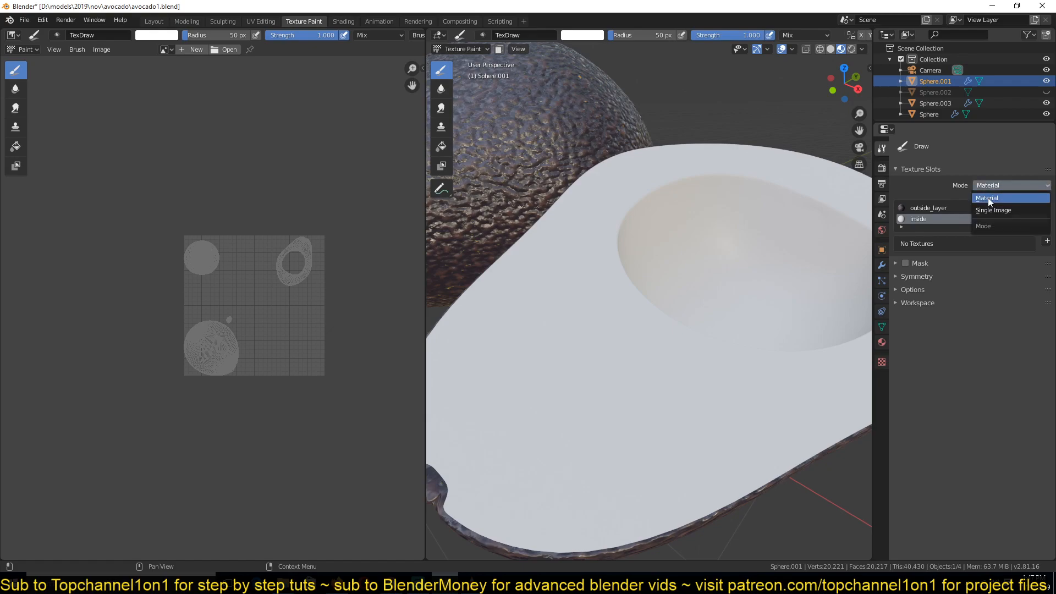
{"action": "left_click", "coordinate": [987, 198]}
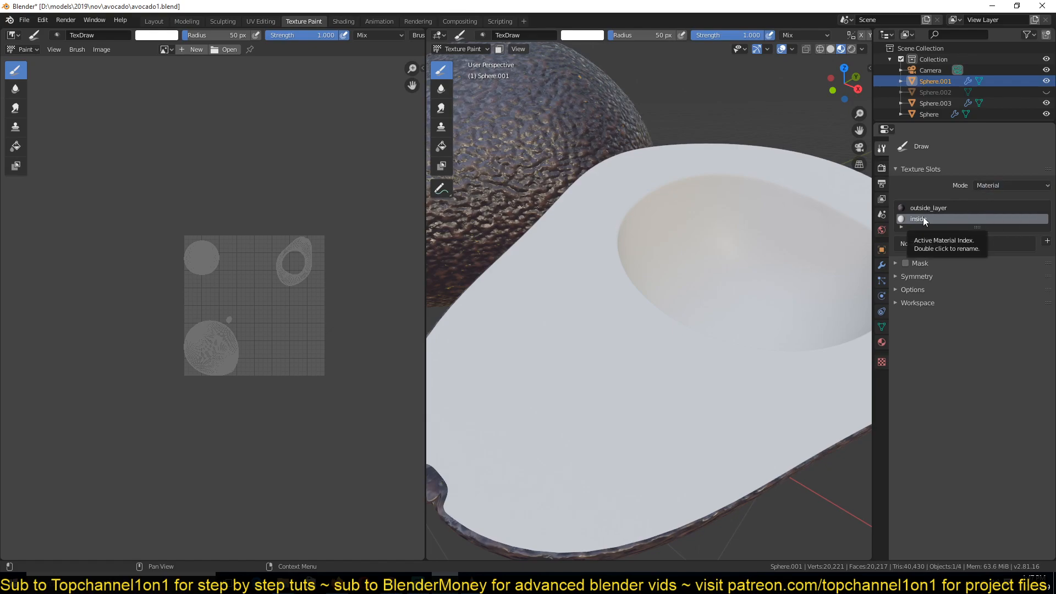
- Start adding a Base Color texture paint slot to the inside material
{"action": "scroll", "coordinate": [764, 344], "scroll_direction": "down", "scroll_amount": 6}
{"action": "middle_click_drag", "start_coordinate": [763, 344], "coordinate": [754, 316]}
{"action": "scroll", "coordinate": [754, 315], "scroll_direction": "up", "scroll_amount": 2}
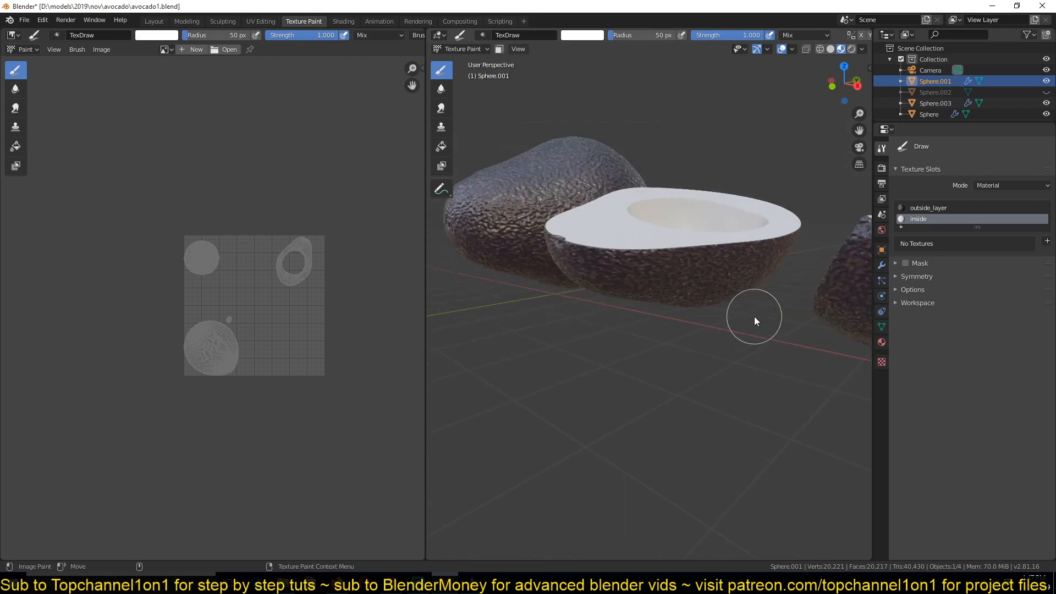
{"action": "middle_click_drag", "start_coordinate": [723, 283], "coordinate": [714, 295]}
{"action": "middle_click_drag", "start_coordinate": [805, 127], "coordinate": [800, 168]}
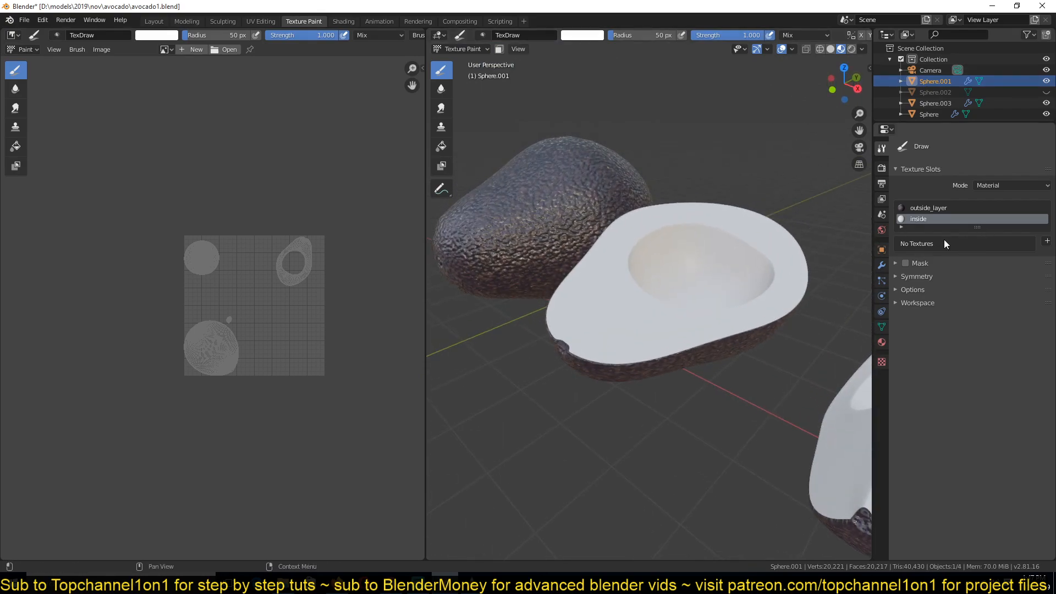
{"action": "left_click", "coordinate": [1047, 241]}
{"action": "left_click", "coordinate": [1045, 242]}
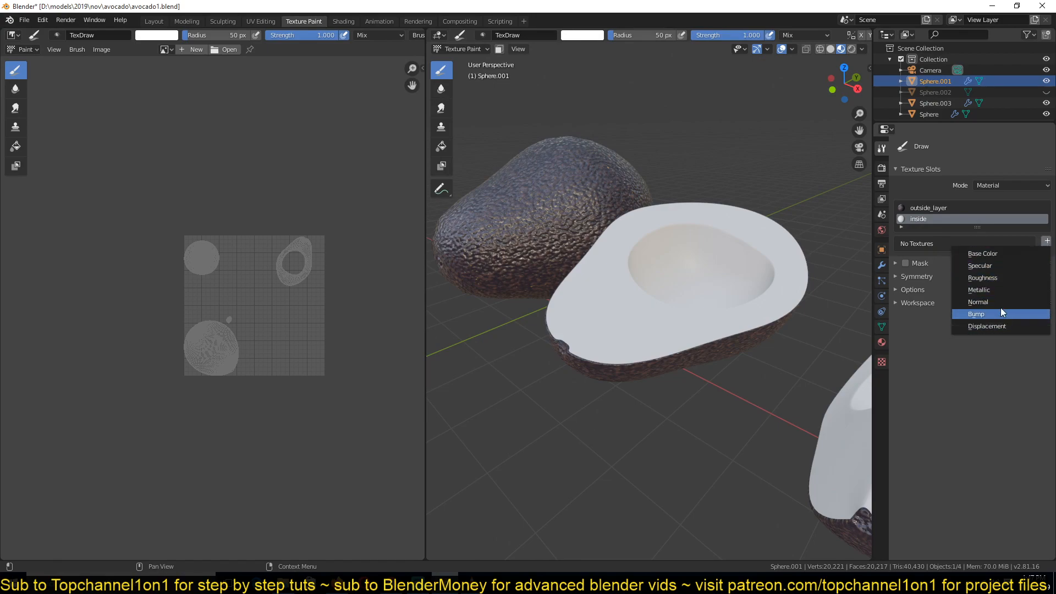
{"action": "left_click", "coordinate": [998, 254]}
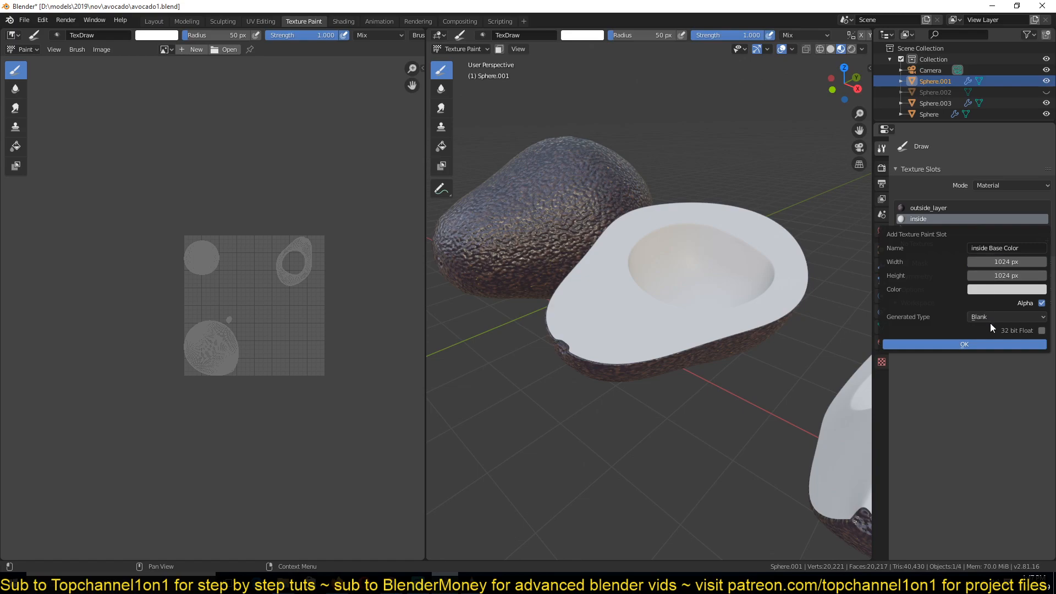
- Set the new inside Base Color image to 3072 by 3072 px and create it with the default colour
{"action": "left_click", "coordinate": [1009, 261]}
{"action": "key", "text": "Return"}
{"action": "left_click", "coordinate": [1019, 275]}
{"action": "type", "text": "*3"}
{"action": "key", "text": "Return"}
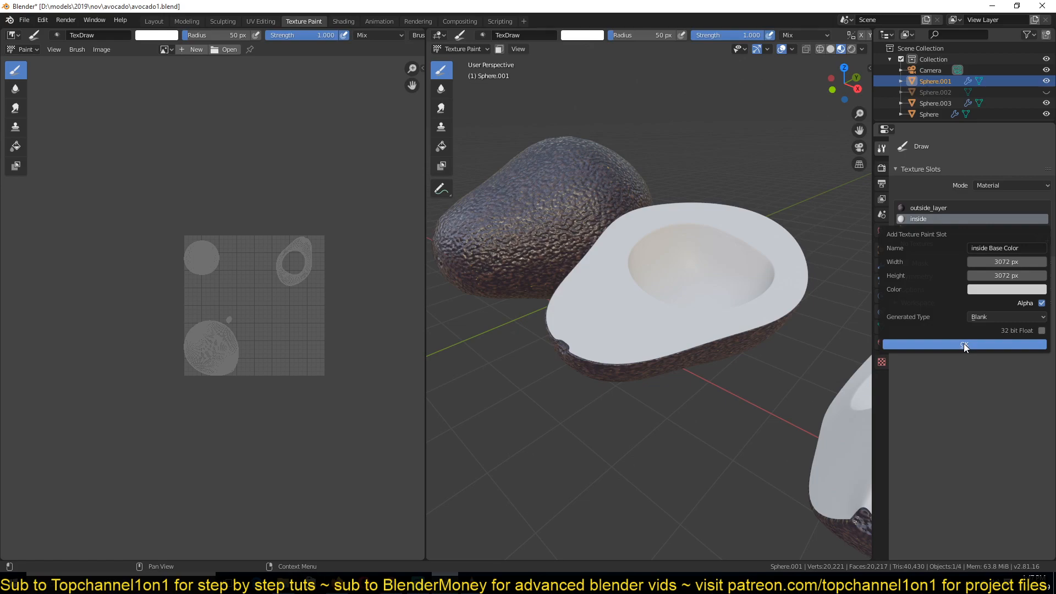
{"action": "left_click", "coordinate": [1004, 289]}
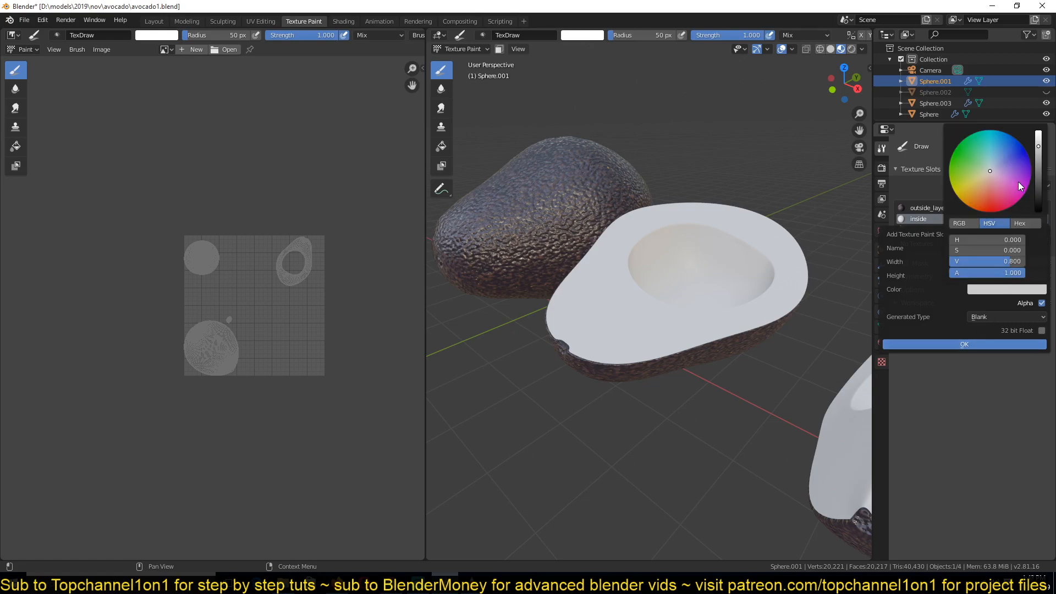
{"action": "left_click", "coordinate": [959, 344]}
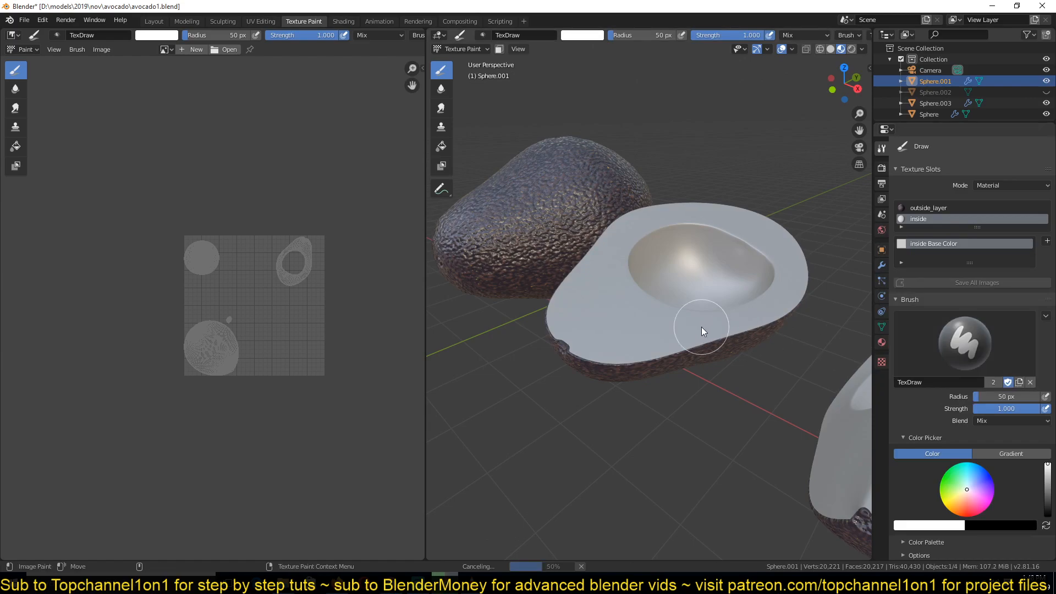
- Try a white brush stroke along the rim of the pit cavity and undo it
{"action": "scroll", "coordinate": [696, 333], "scroll_direction": "up", "scroll_amount": 4}
{"action": "scroll", "coordinate": [690, 341], "scroll_direction": "down", "scroll_amount": 2}
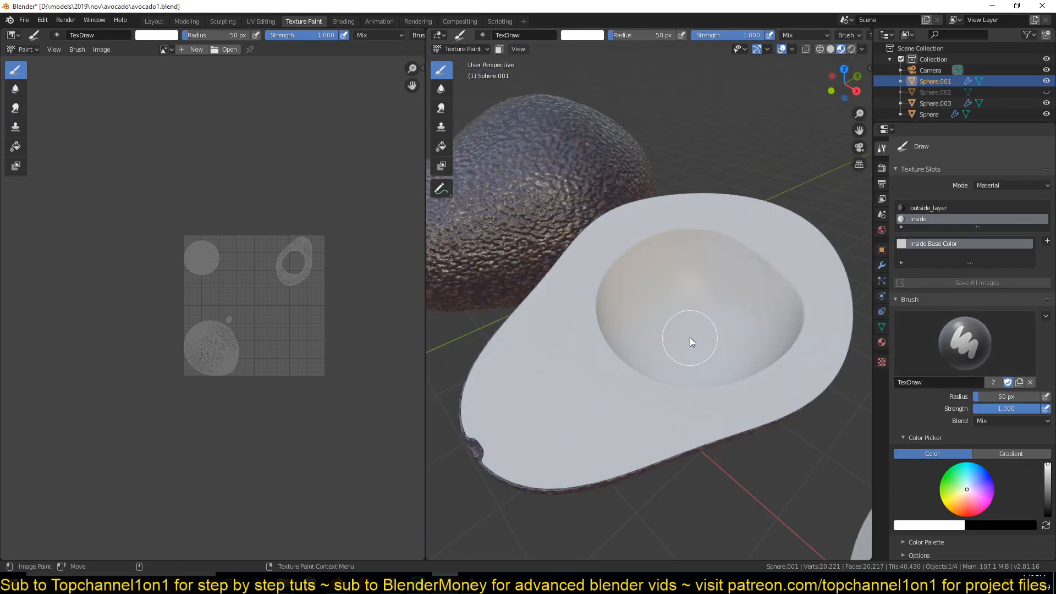
{"action": "left_click_drag", "start_coordinate": [650, 239], "coordinate": [590, 346]}
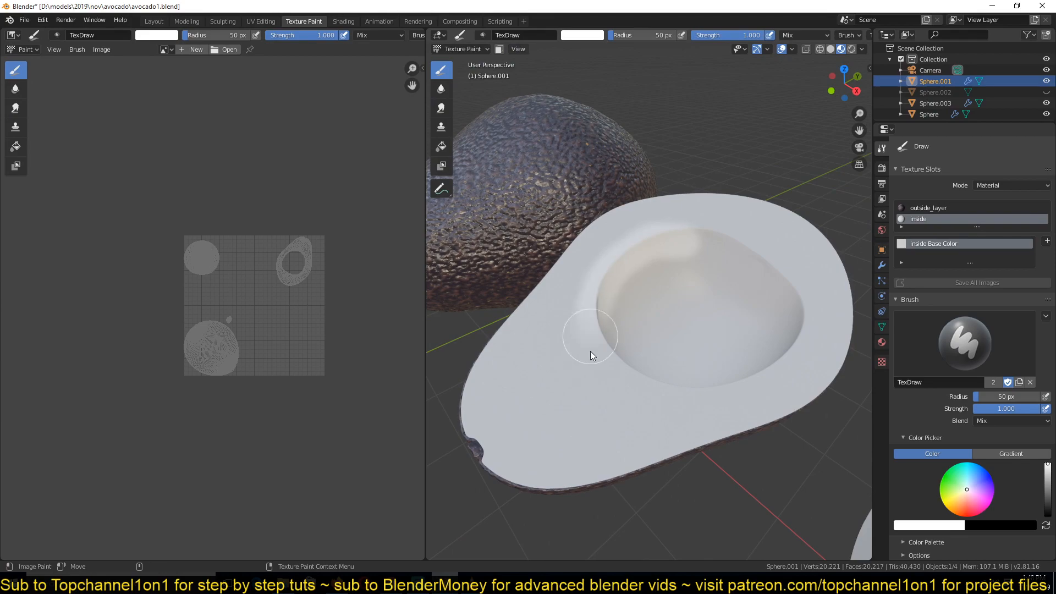
{"action": "middle_click_drag", "start_coordinate": [611, 309], "coordinate": [638, 259]}
{"action": "key", "text": "ctrl+z"}
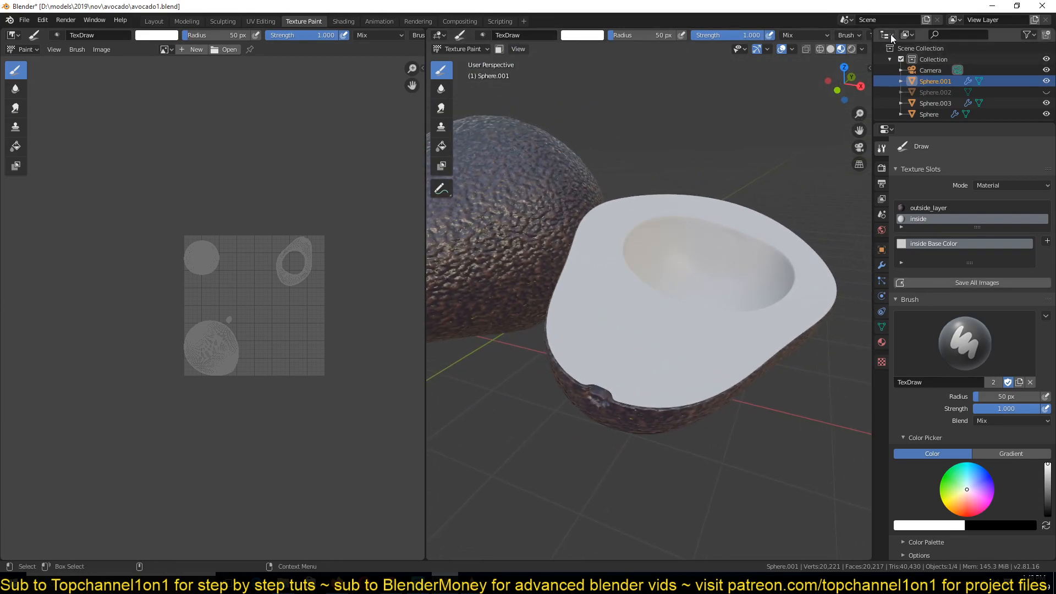
- Turn the Outliner area into an enlarged Image Editor showing the p7_Avocado reference photo
{"action": "left_click", "coordinate": [888, 34]}
{"action": "left_click", "coordinate": [572, 87]}
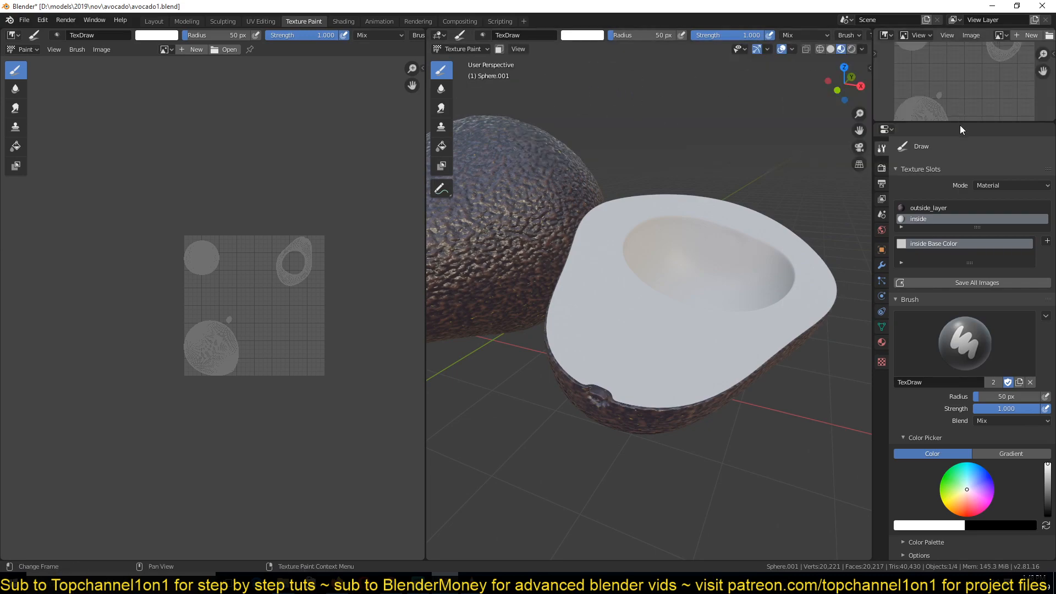
{"action": "left_click_drag", "start_coordinate": [960, 126], "coordinate": [966, 177]}
{"action": "left_click", "coordinate": [998, 35]}
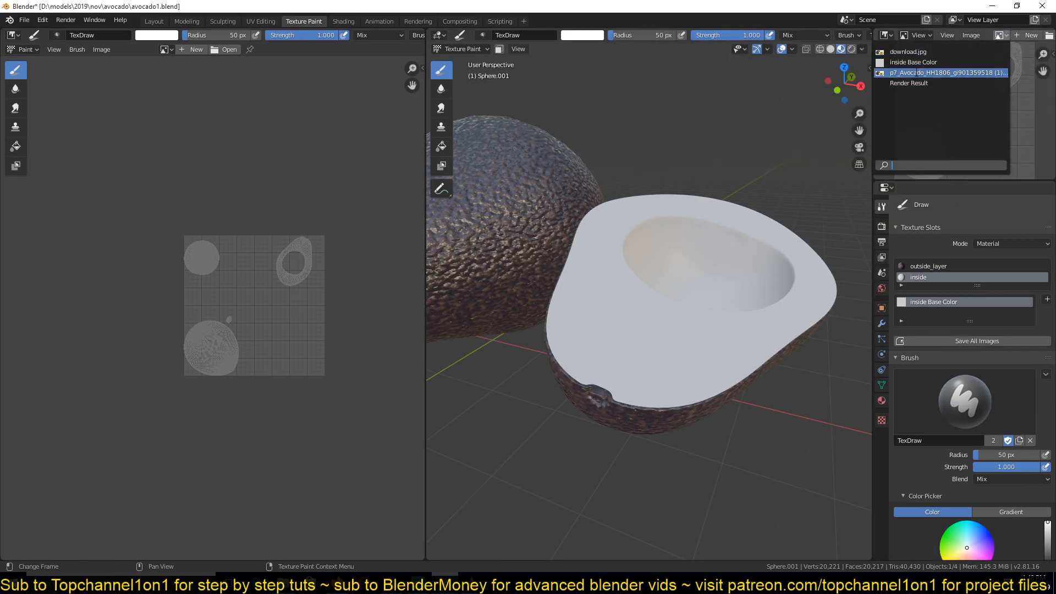
{"action": "left_click", "coordinate": [922, 53]}
{"action": "scroll", "coordinate": [949, 137], "scroll_direction": "up", "scroll_amount": 3}
{"action": "left_click", "coordinate": [999, 35]}
{"action": "left_click", "coordinate": [905, 72]}
{"action": "scroll", "coordinate": [932, 133], "scroll_direction": "down", "scroll_amount": 3}
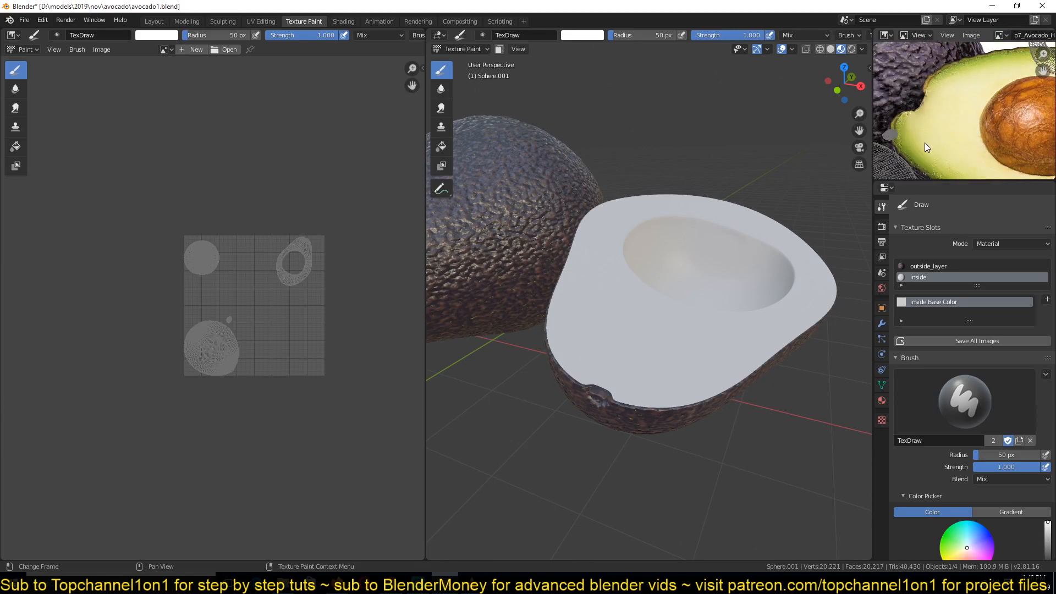
- Set the paint brush colour to black
{"action": "scroll", "coordinate": [659, 295], "scroll_direction": "up", "scroll_amount": 4}
{"action": "middle_click_drag", "start_coordinate": [659, 296], "coordinate": [662, 221]}
{"action": "left_click", "coordinate": [159, 37]}
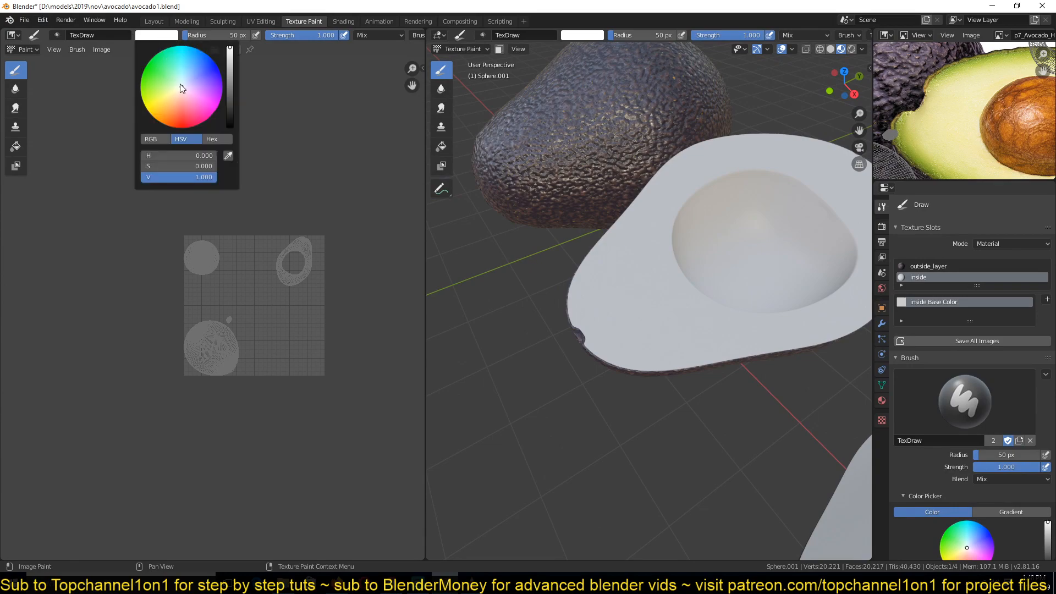
{"action": "left_click_drag", "start_coordinate": [225, 114], "coordinate": [230, 130]}
- Switch the viewport to Solid shading and undo the black test strokes on the avocado half
{"action": "mouse_move", "coordinate": [572, 258]}
{"action": "middle_mouse_down"}
{"action": "mouse_move", "coordinate": [546, 276]}
{"action": "mouse_move", "coordinate": [504, 273]}
{"action": "middle_mouse_up"}
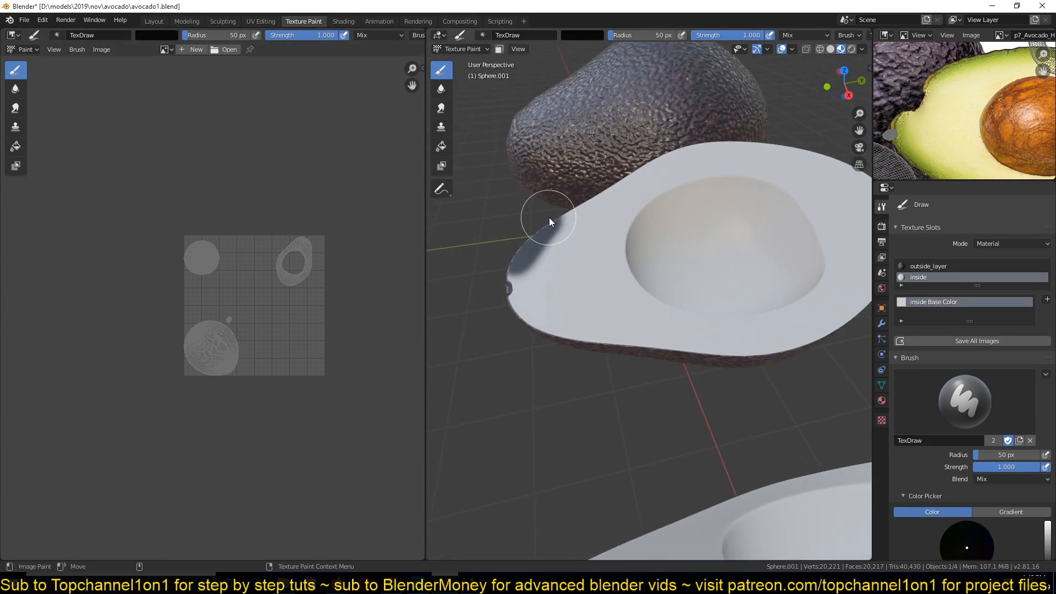
{"action": "left_click", "coordinate": [831, 49]}
{"action": "left_click_drag", "start_coordinate": [568, 244], "coordinate": [563, 253]}
{"action": "key", "text": "ctrl+z"}
{"action": "mouse_move", "coordinate": [649, 206]}
{"action": "middle_mouse_down"}
{"action": "mouse_move", "coordinate": [617, 185]}
{"action": "mouse_move", "coordinate": [653, 204]}
{"action": "middle_mouse_up"}
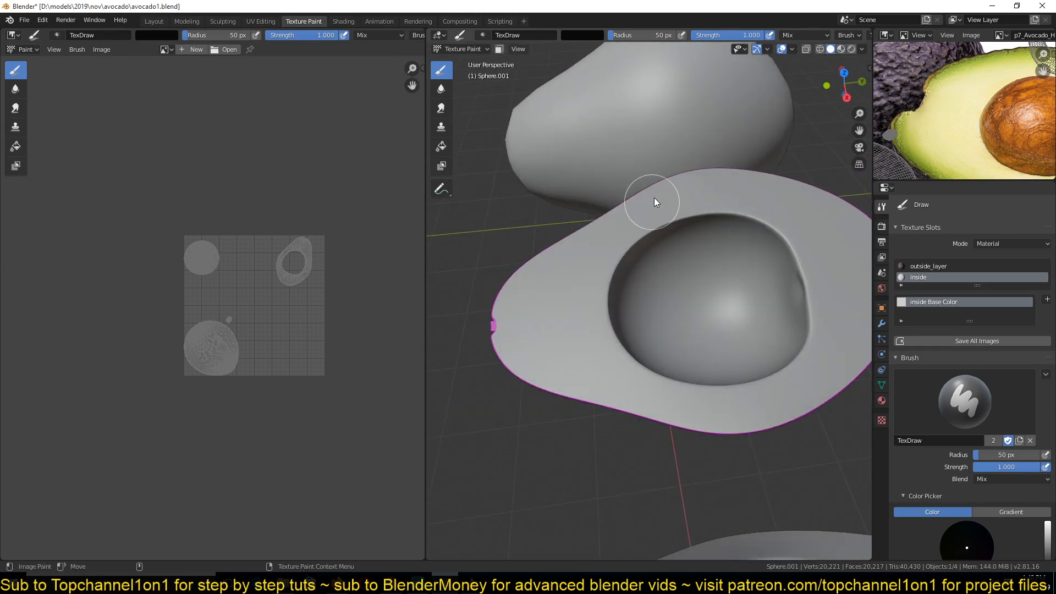
- Try a black stroke along the half's outer edge, comparing Material Preview and Solid shading
{"action": "left_click_drag", "start_coordinate": [686, 179], "coordinate": [625, 197]}
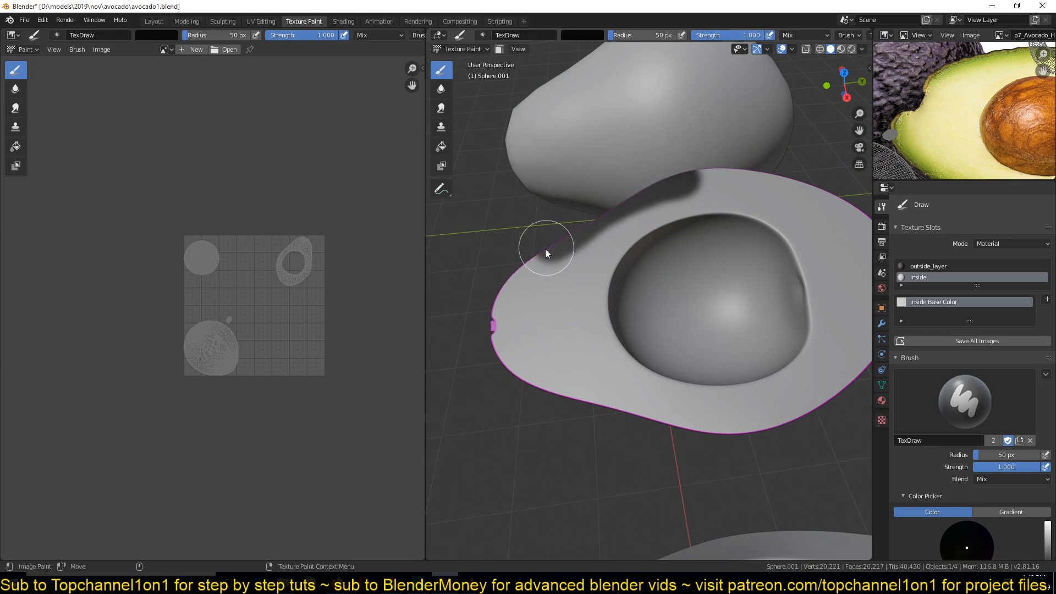
{"action": "left_click", "coordinate": [842, 50]}
{"action": "left_click", "coordinate": [830, 49]}
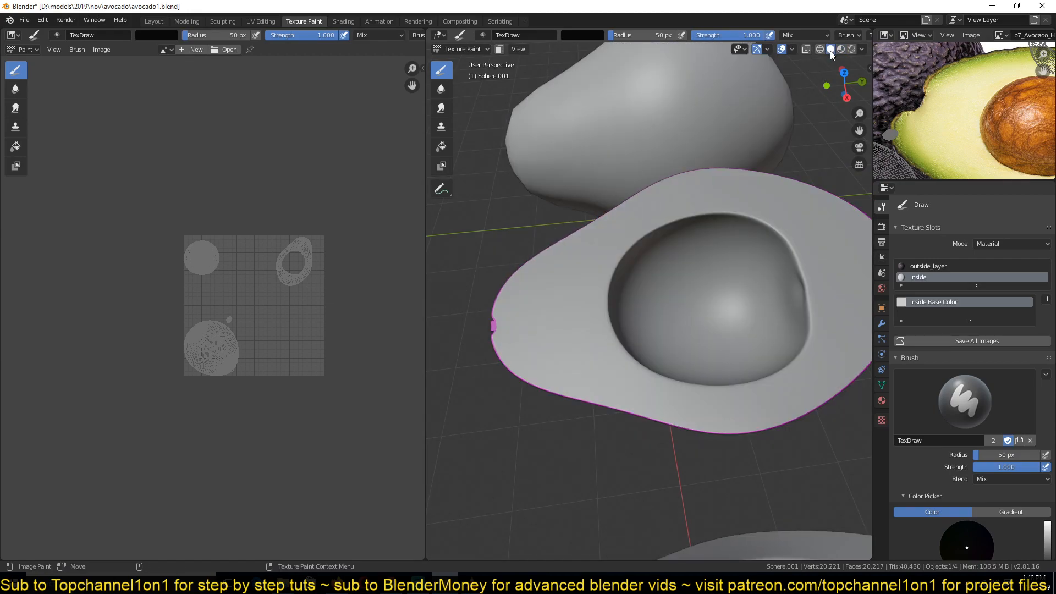
- Resize the paint brush to a radius of 78 px for painting the cut face
{"action": "mouse_move", "coordinate": [663, 177]}
{"action": "middle_mouse_down", "text": "shift"}
{"action": "mouse_move", "coordinate": [602, 206]}
{"action": "mouse_move", "coordinate": [713, 197]}
{"action": "mouse_move", "coordinate": [684, 148]}
{"action": "mouse_move", "coordinate": [668, 197]}
{"action": "middle_mouse_up", "text": "shift"}
{"action": "key", "text": "f"}
{"action": "left_click", "coordinate": [667, 186]}
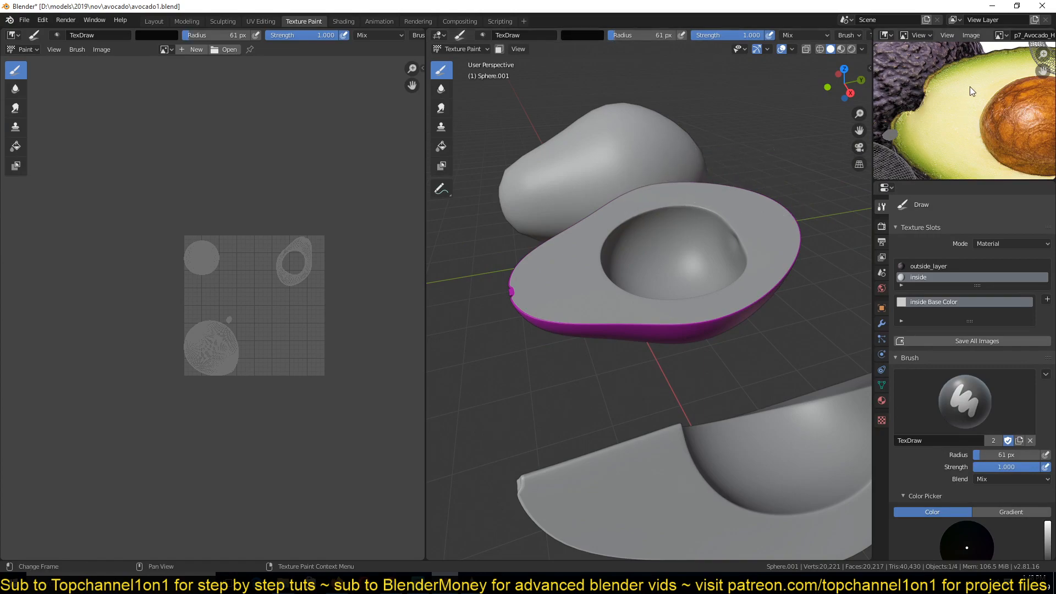
{"action": "scroll", "coordinate": [977, 86], "scroll_direction": "down", "scroll_amount": 3}
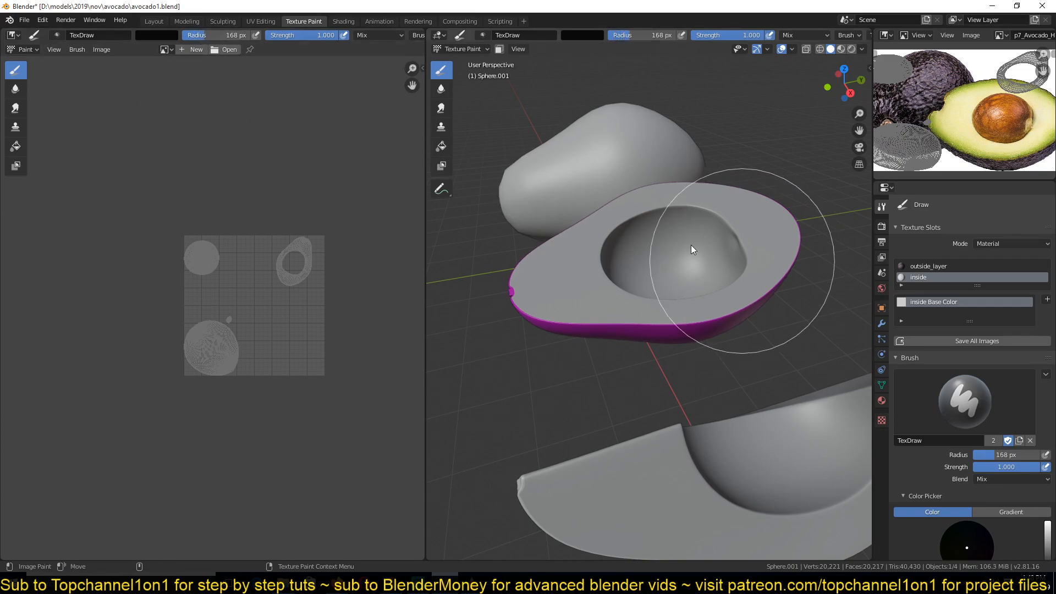
{"action": "key", "text": "bracketleft"}
{"action": "key", "text": "bracketleft"}
{"action": "key", "text": "bracketleft"}
{"action": "key", "text": "bracketleft"}
{"action": "key", "text": "bracketleft"}
{"action": "key", "text": "bracketleft"}
{"action": "key", "text": "bracketleft"}
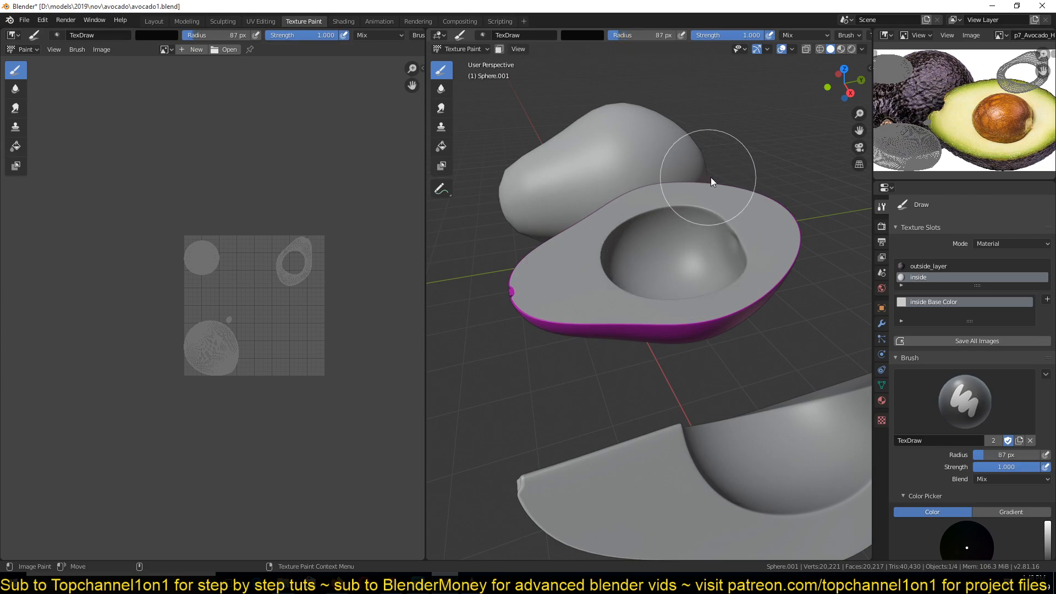
- Put the avocado half in Object Mode in top view and clear its rotation
{"action": "key", "text": "KP_7"}
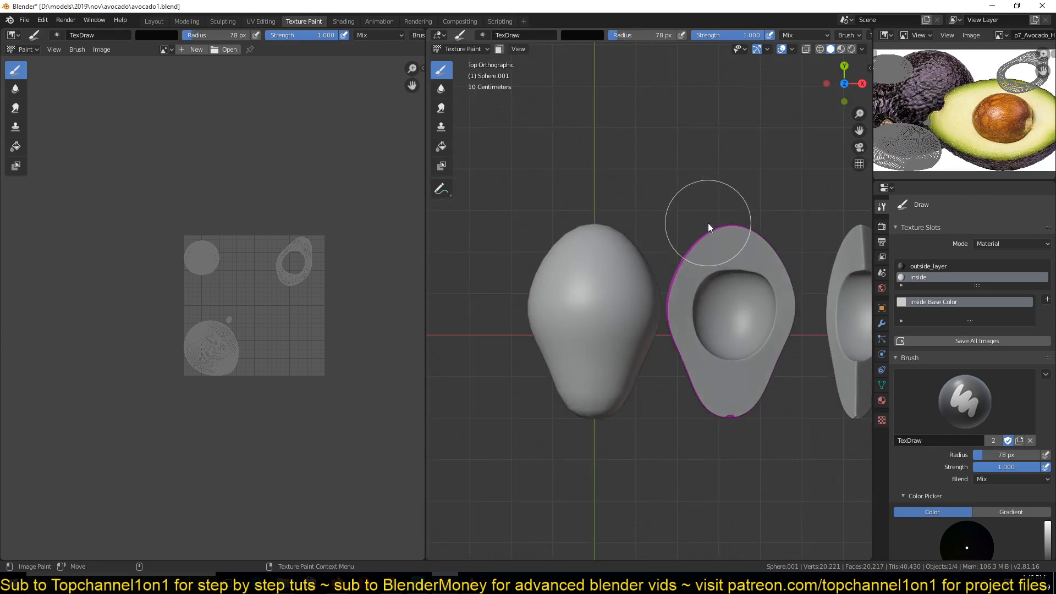
{"action": "left_click", "coordinate": [461, 50]}
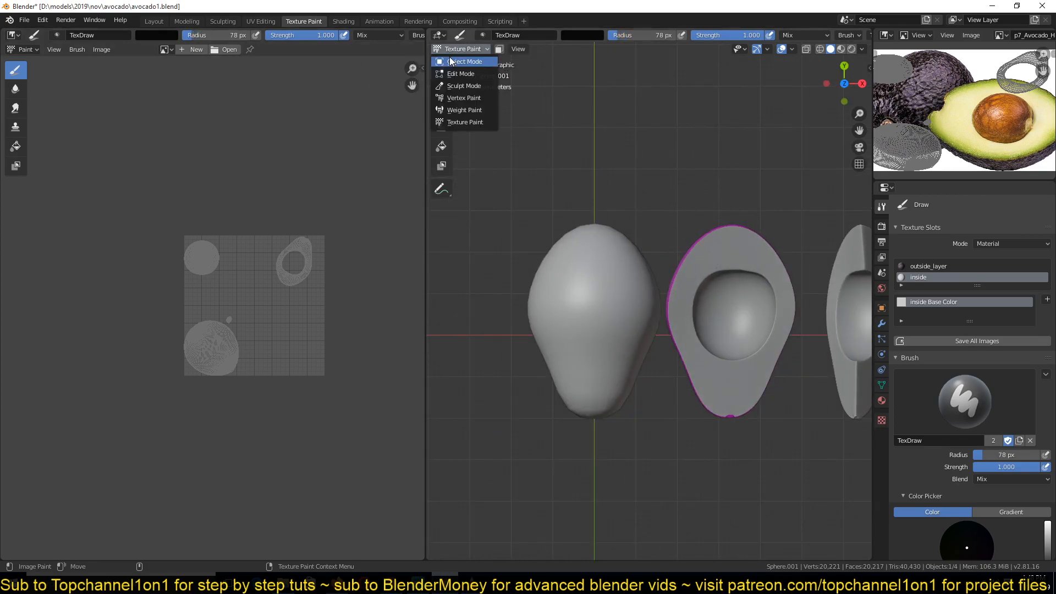
{"action": "left_click", "coordinate": [451, 61]}
{"action": "left_click", "coordinate": [722, 242]}
{"action": "key", "text": "alt+r"}
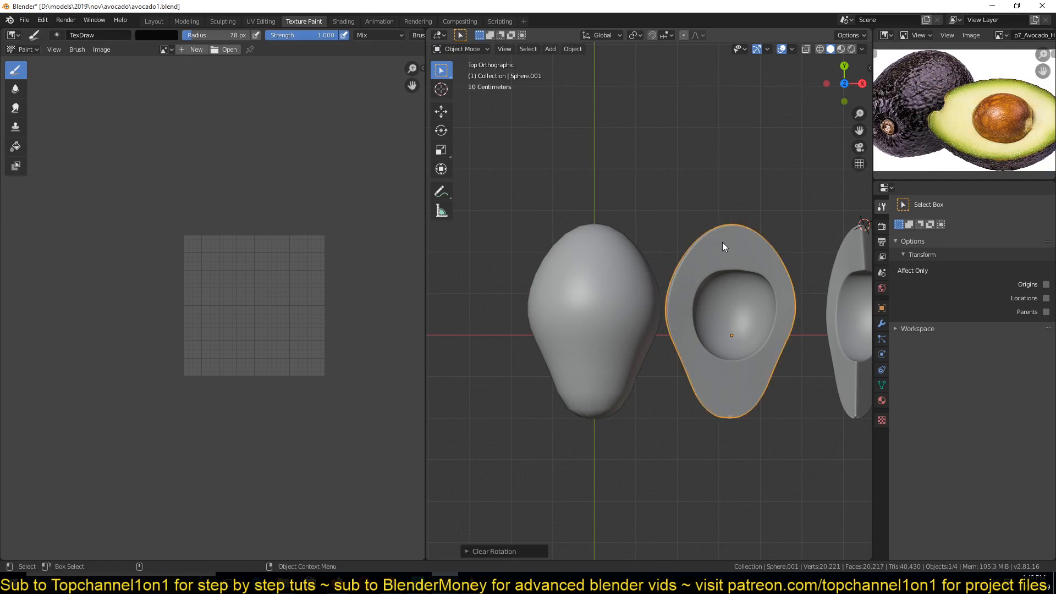
- Rotate the avocado half in the front and right views to level its cut face, then return to top view
{"action": "key", "text": "KP_1"}
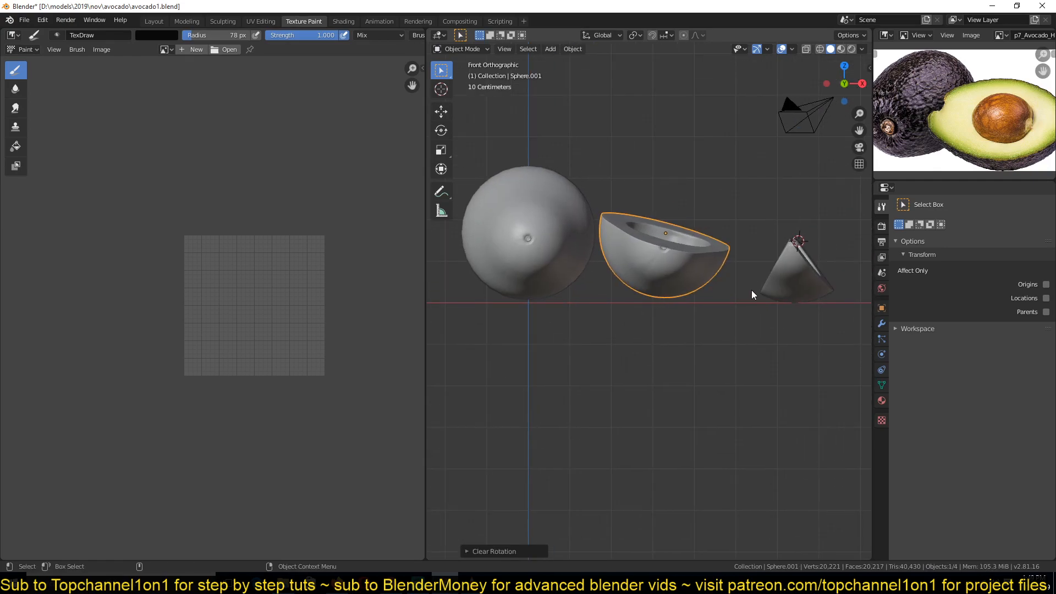
{"action": "key", "text": "r"}
{"action": "left_click", "coordinate": [764, 238]}
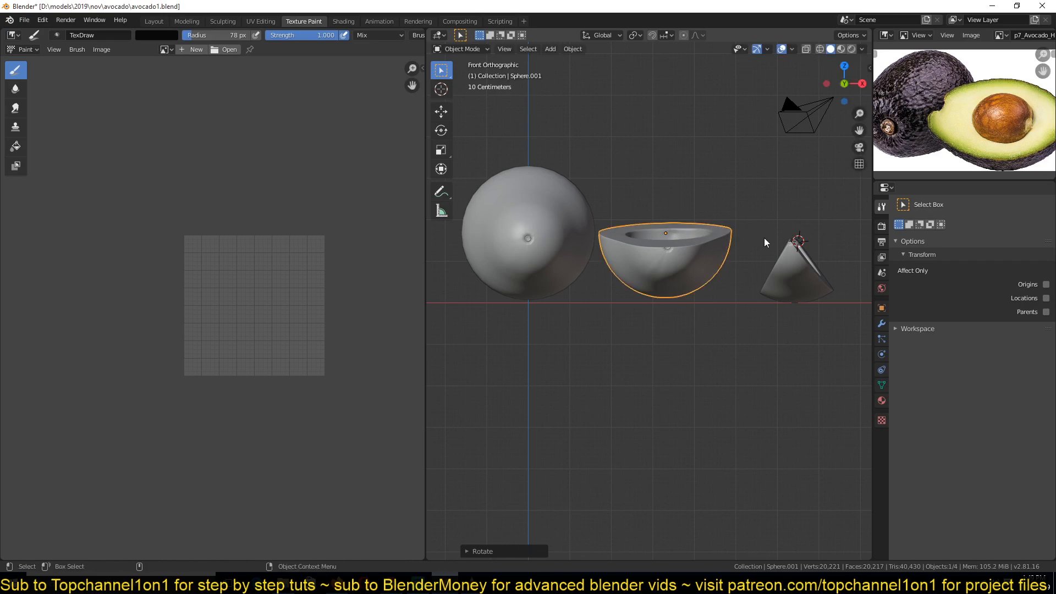
{"action": "key", "text": "KP_3"}
{"action": "key", "text": "r"}
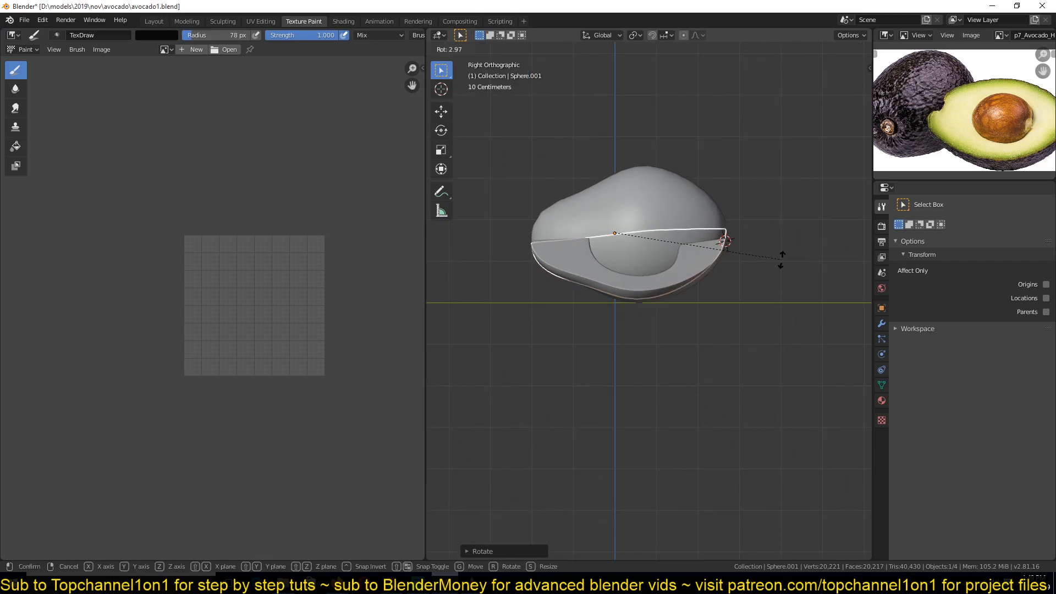
{"action": "left_click", "coordinate": [780, 273]}
{"action": "key", "text": "KP_7"}
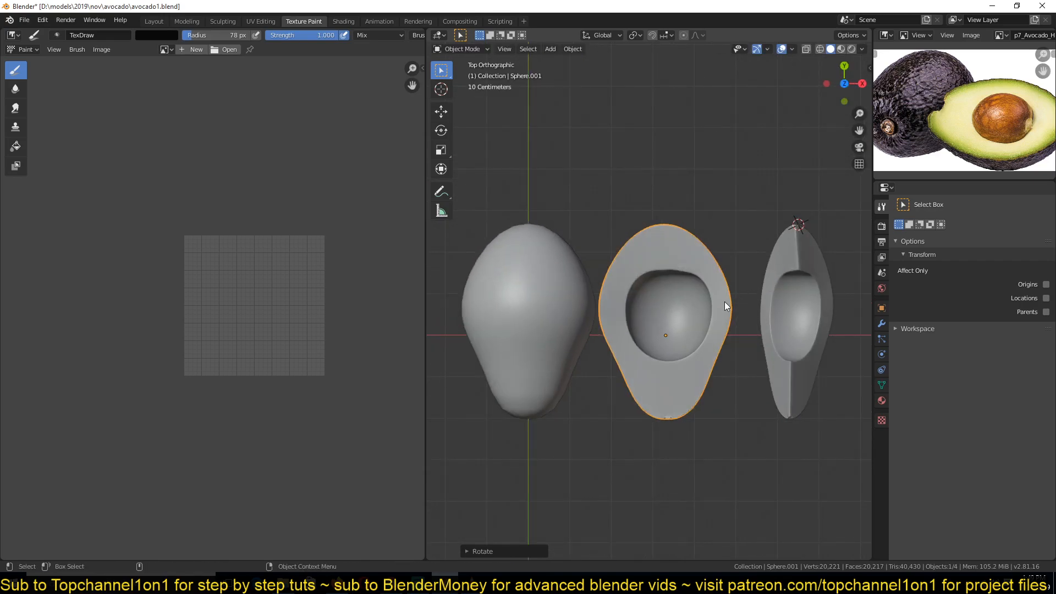
- Put the avocado half in Texture Paint mode and frame its cut-face UV island on the inside Base Color image
{"action": "scroll", "coordinate": [731, 298], "scroll_direction": "up", "scroll_amount": 4}
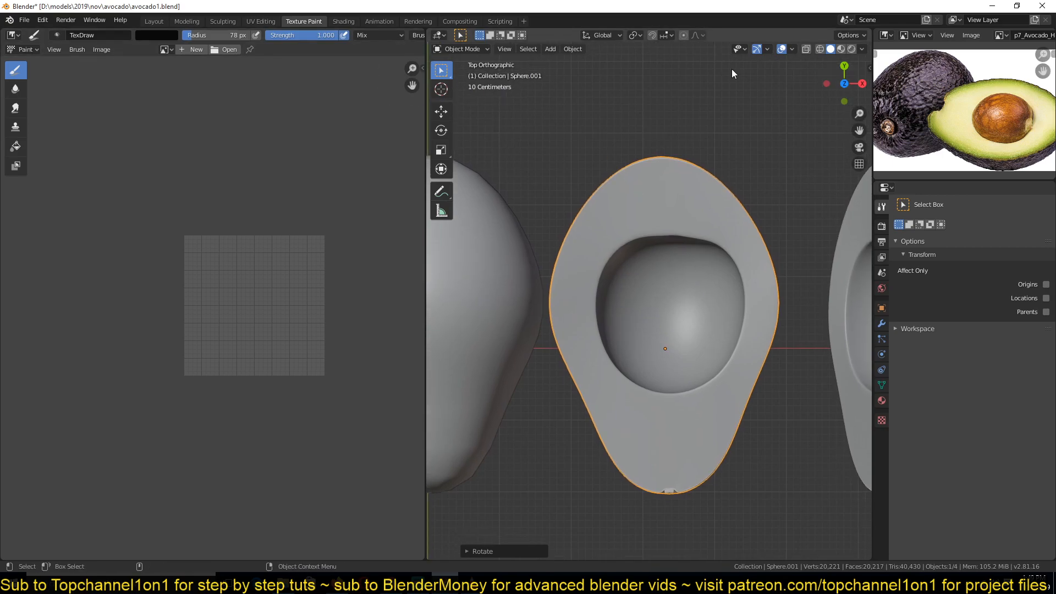
{"action": "left_click", "coordinate": [471, 49]}
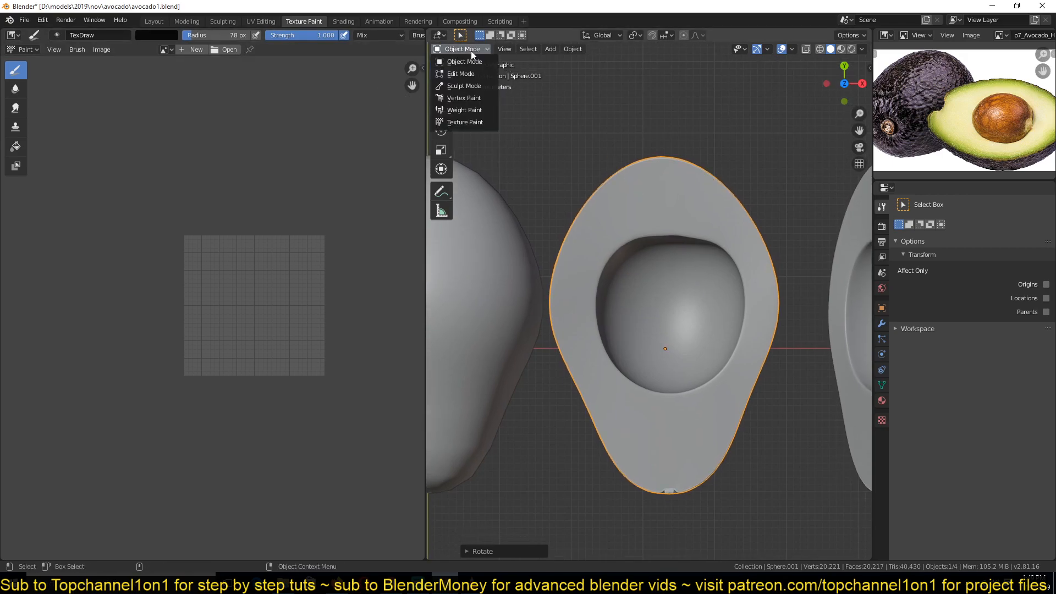
{"action": "left_click", "coordinate": [477, 121]}
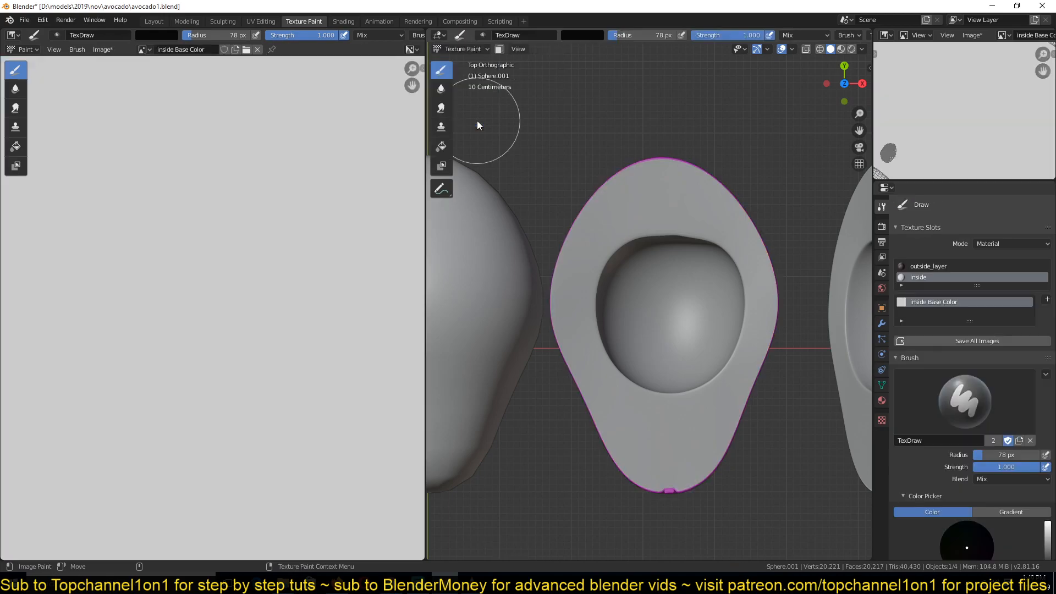
{"action": "scroll", "coordinate": [322, 236], "scroll_direction": "down", "scroll_amount": 6}
{"action": "scroll", "coordinate": [331, 226], "scroll_direction": "up", "scroll_amount": 7}
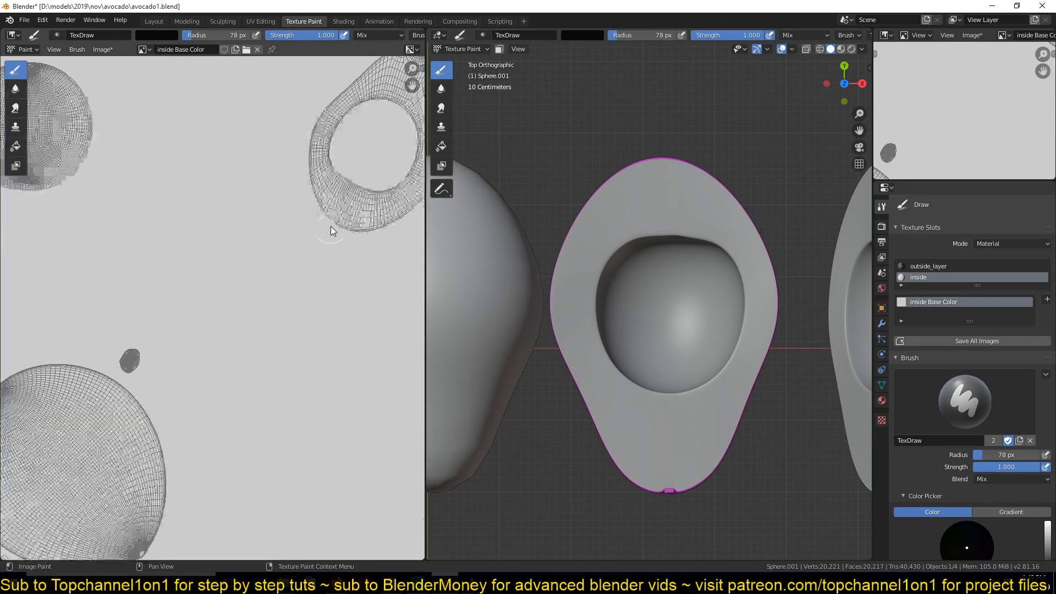
{"action": "scroll", "coordinate": [249, 290], "scroll_direction": "down", "scroll_amount": 5}
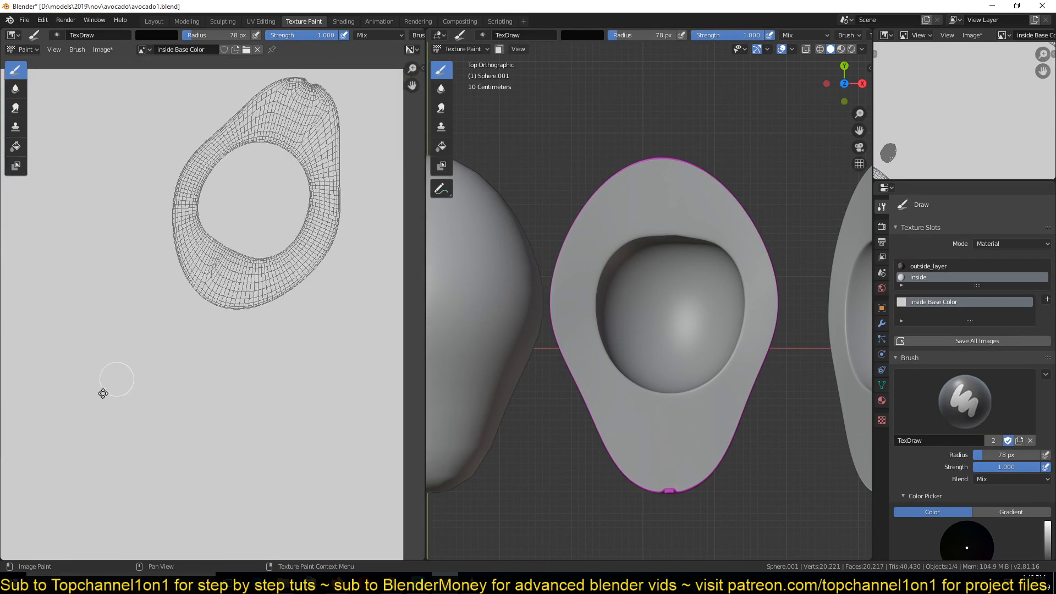
- Enlarge the brush radius to 95 px and paint a black stroke along the left outer edge of the avocado half's cut face
{"action": "left_click_drag", "start_coordinate": [321, 184], "coordinate": [319, 225]}
{"action": "key", "text": "ctrl+z"}
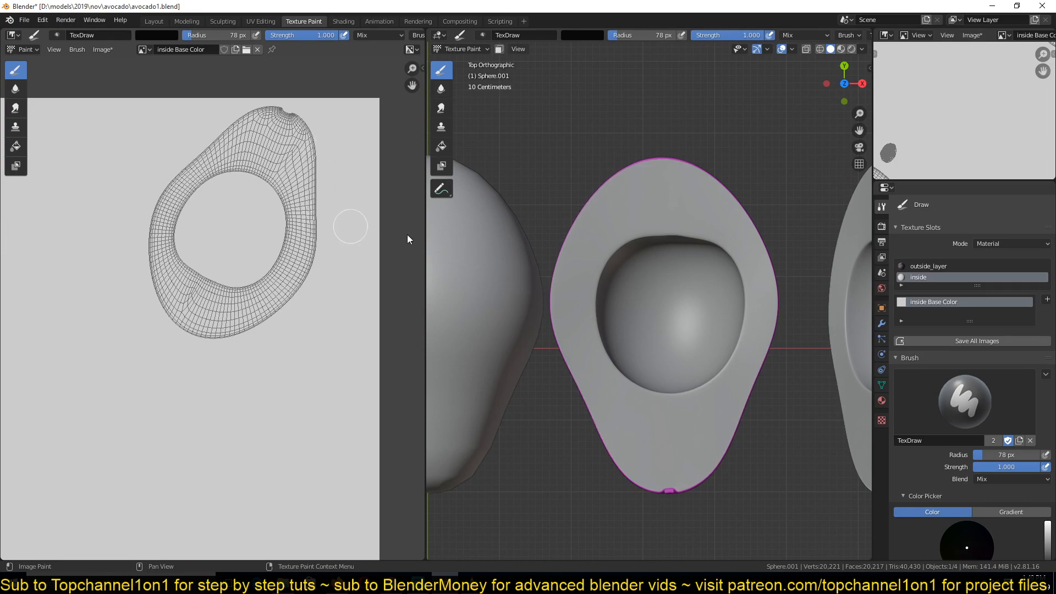
{"action": "key", "text": "bracketright"}
{"action": "key", "text": "bracketright"}
{"action": "mouse_move", "coordinate": [626, 140]}
{"action": "left_mouse_down"}
{"action": "mouse_move", "coordinate": [584, 163]}
{"action": "mouse_move", "coordinate": [545, 259]}
{"action": "mouse_move", "coordinate": [546, 344]}
{"action": "mouse_move", "coordinate": [560, 390]}
{"action": "left_mouse_up"}
- Show the p7_Avocado photo again as the reference image and enlarge it
{"action": "left_click", "coordinate": [1006, 35]}
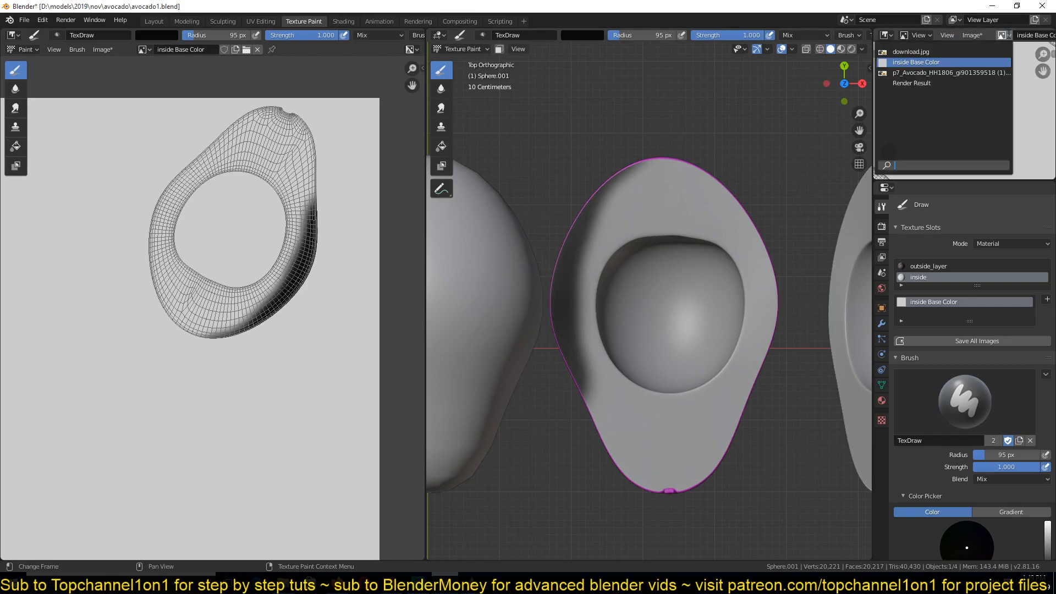
{"action": "left_click", "coordinate": [905, 70]}
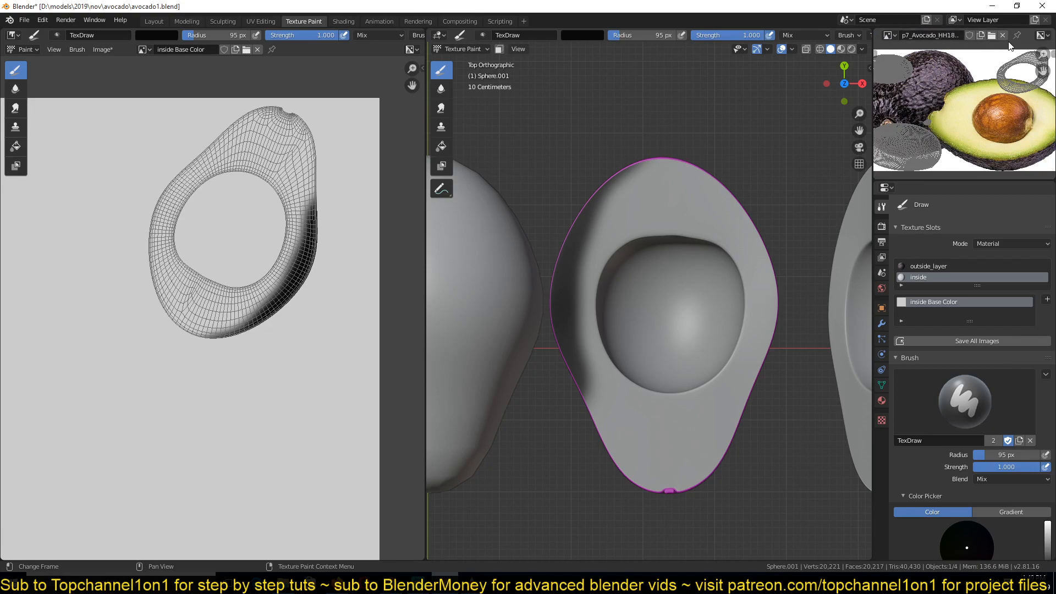
{"action": "scroll", "coordinate": [973, 96], "scroll_direction": "up", "scroll_amount": 2}
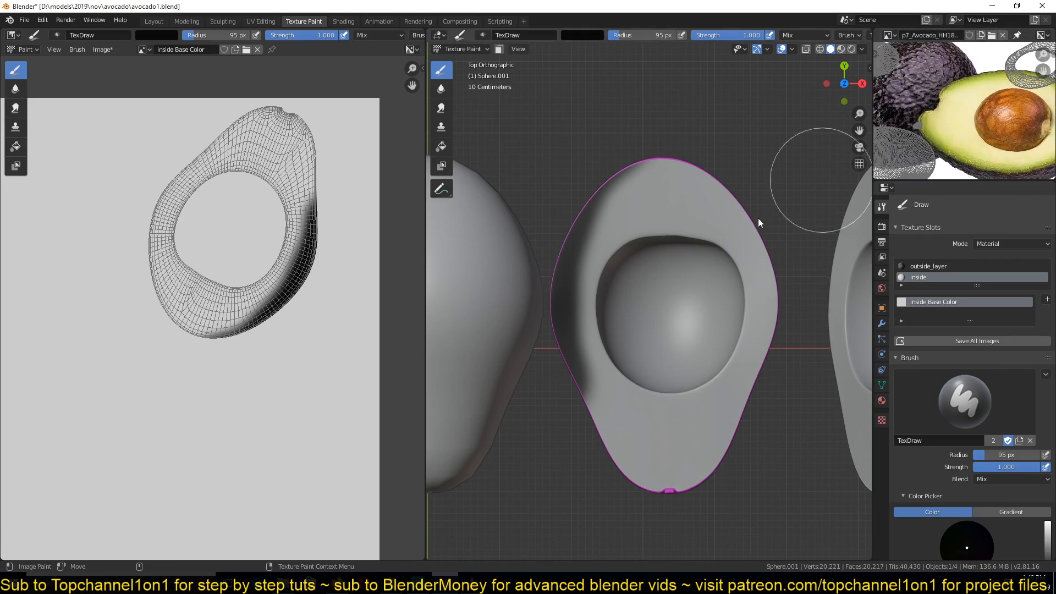
- Paint black around the remaining outer rim of the avocado half's cut face
{"action": "left_click_drag", "start_coordinate": [602, 179], "coordinate": [681, 147]}
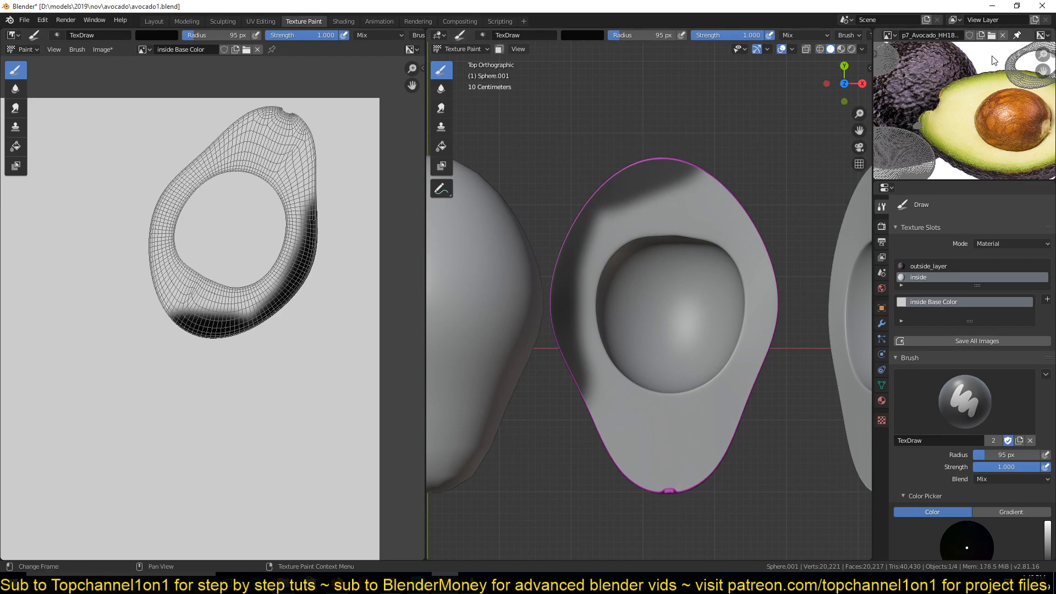
{"action": "mouse_move", "coordinate": [759, 194]}
{"action": "left_mouse_down"}
{"action": "mouse_move", "coordinate": [790, 318]}
{"action": "mouse_move", "coordinate": [774, 401]}
{"action": "mouse_move", "coordinate": [731, 479]}
{"action": "mouse_move", "coordinate": [686, 513]}
{"action": "mouse_move", "coordinate": [649, 515]}
{"action": "mouse_move", "coordinate": [540, 377]}
{"action": "left_mouse_up"}
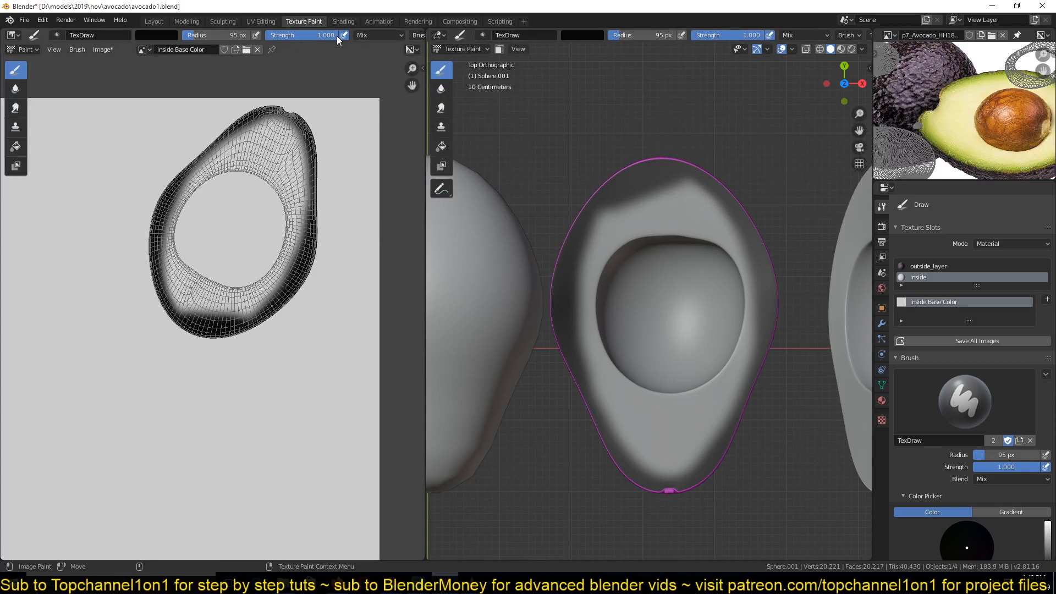
- Change the brush colour to white and paint the upper part of the cut face above the pit hollow
{"action": "left_click", "coordinate": [366, 34]}
{"action": "left_click", "coordinate": [146, 35]}
{"action": "left_click_drag", "start_coordinate": [234, 62], "coordinate": [231, 46]}
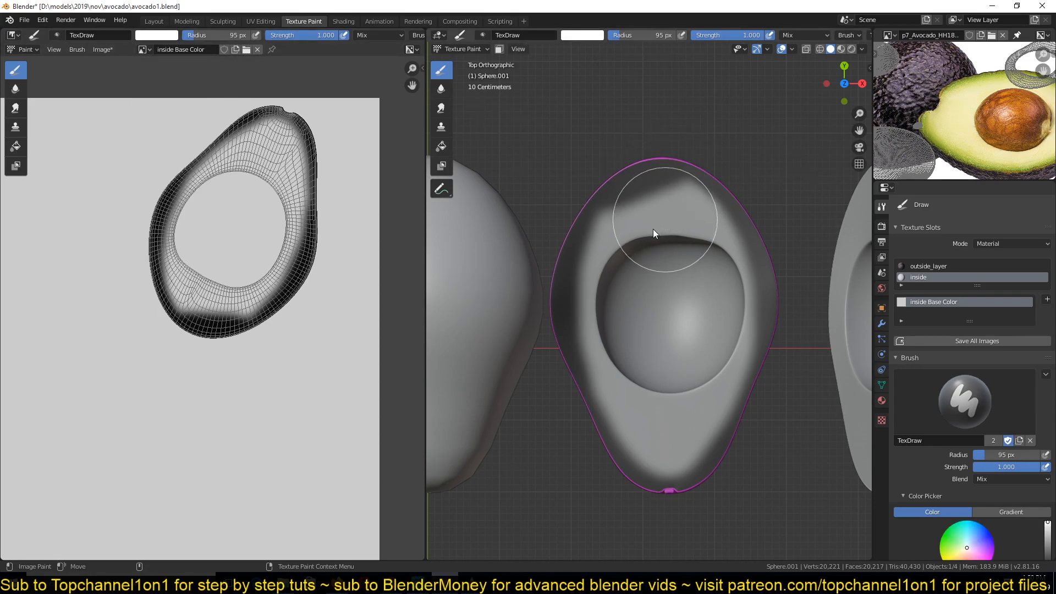
{"action": "left_click", "coordinate": [665, 213]}
{"action": "mouse_move", "coordinate": [629, 239]}
{"action": "left_mouse_down"}
{"action": "mouse_move", "coordinate": [655, 220]}
{"action": "mouse_move", "coordinate": [632, 235]}
{"action": "mouse_move", "coordinate": [674, 226]}
{"action": "mouse_move", "coordinate": [708, 293]}
{"action": "left_mouse_up"}
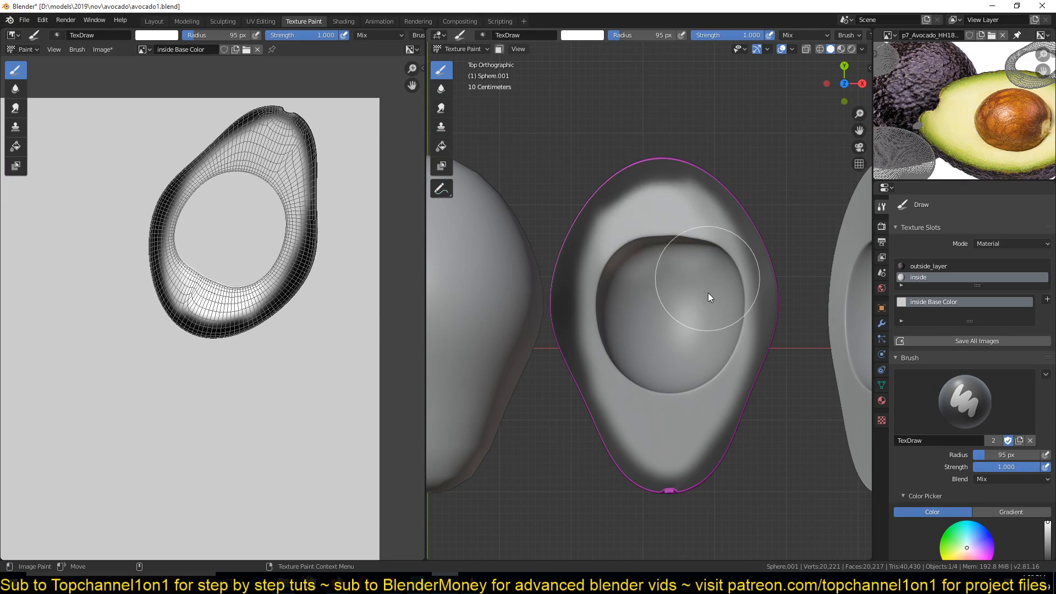
{"action": "left_click", "coordinate": [272, 162]}
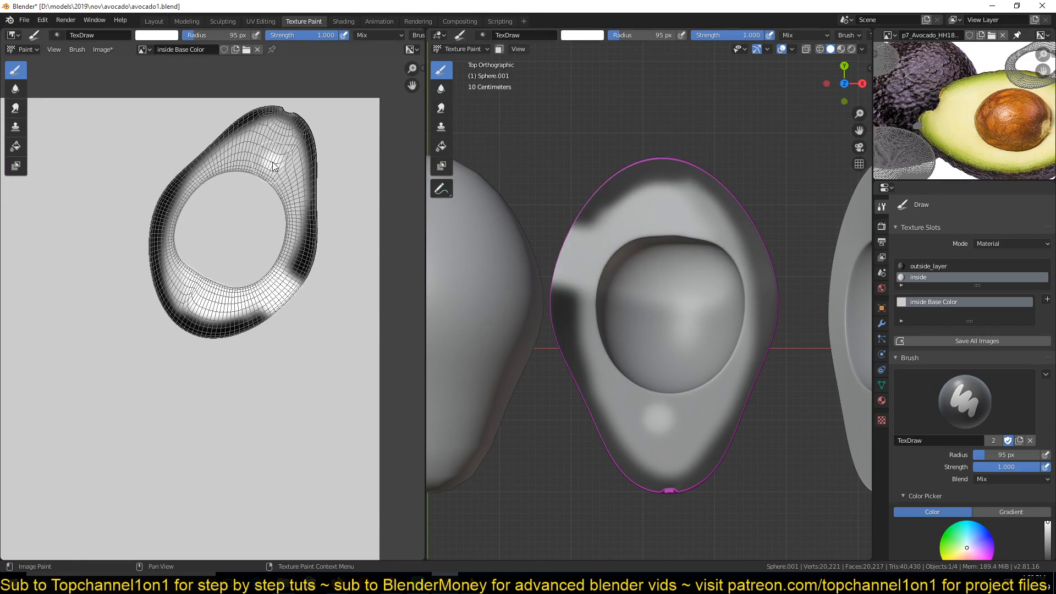
{"action": "key", "text": "ctrl+z"}
{"action": "key", "text": "ctrl+z"}
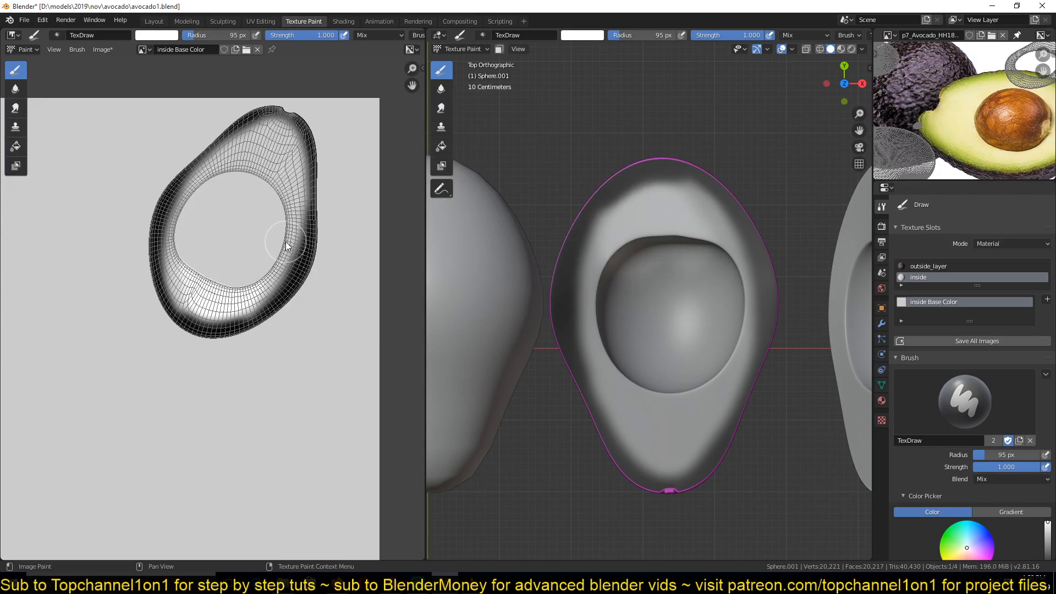
- Paint the rest of the cut face's interior white on the UV image inside the black rim, enlarging the brush radius to 142 px
{"action": "mouse_move", "coordinate": [276, 139]}
{"action": "left_mouse_down"}
{"action": "mouse_move", "coordinate": [291, 183]}
{"action": "mouse_move", "coordinate": [288, 238]}
{"action": "left_mouse_up"}
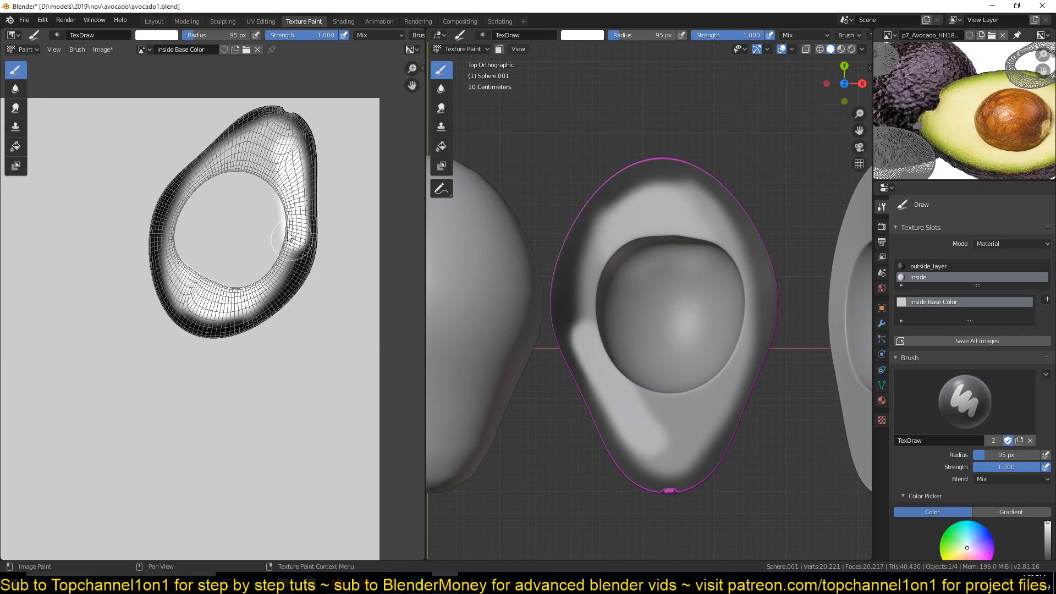
{"action": "key", "text": "bracketright"}
{"action": "mouse_move", "coordinate": [276, 180]}
{"action": "left_mouse_down"}
{"action": "mouse_move", "coordinate": [278, 145]}
{"action": "mouse_move", "coordinate": [214, 195]}
{"action": "left_mouse_up"}
{"action": "mouse_move", "coordinate": [190, 245]}
{"action": "left_mouse_down"}
{"action": "mouse_move", "coordinate": [187, 297]}
{"action": "mouse_move", "coordinate": [212, 316]}
{"action": "mouse_move", "coordinate": [250, 286]}
{"action": "mouse_move", "coordinate": [270, 205]}
{"action": "mouse_move", "coordinate": [222, 227]}
{"action": "mouse_move", "coordinate": [297, 254]}
{"action": "mouse_move", "coordinate": [283, 275]}
{"action": "mouse_move", "coordinate": [253, 283]}
{"action": "mouse_move", "coordinate": [282, 239]}
{"action": "left_mouse_up"}
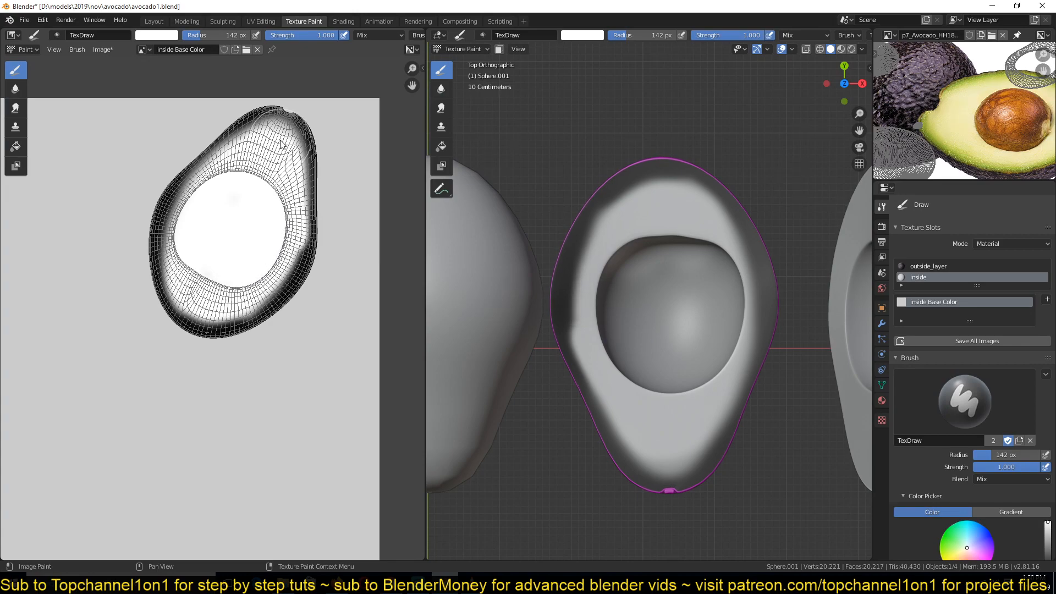
{"action": "left_click_drag", "start_coordinate": [277, 146], "coordinate": [281, 208]}
{"action": "mouse_move", "coordinate": [275, 263]}
{"action": "left_mouse_down"}
{"action": "mouse_move", "coordinate": [261, 289]}
{"action": "mouse_move", "coordinate": [300, 242]}
{"action": "mouse_move", "coordinate": [281, 174]}
{"action": "left_mouse_up"}
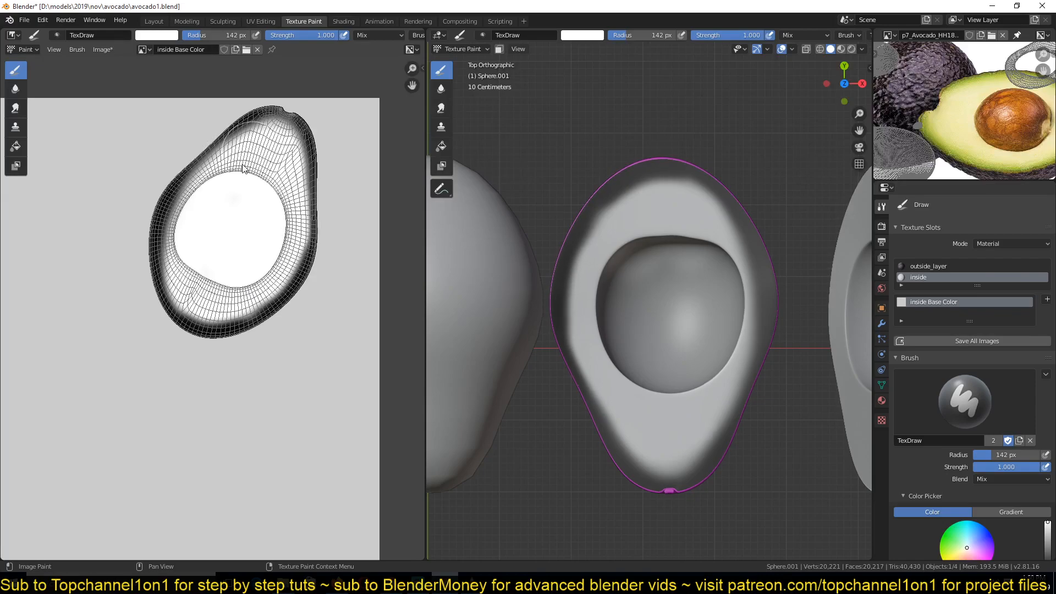
{"action": "left_click_drag", "start_coordinate": [191, 231], "coordinate": [198, 286]}
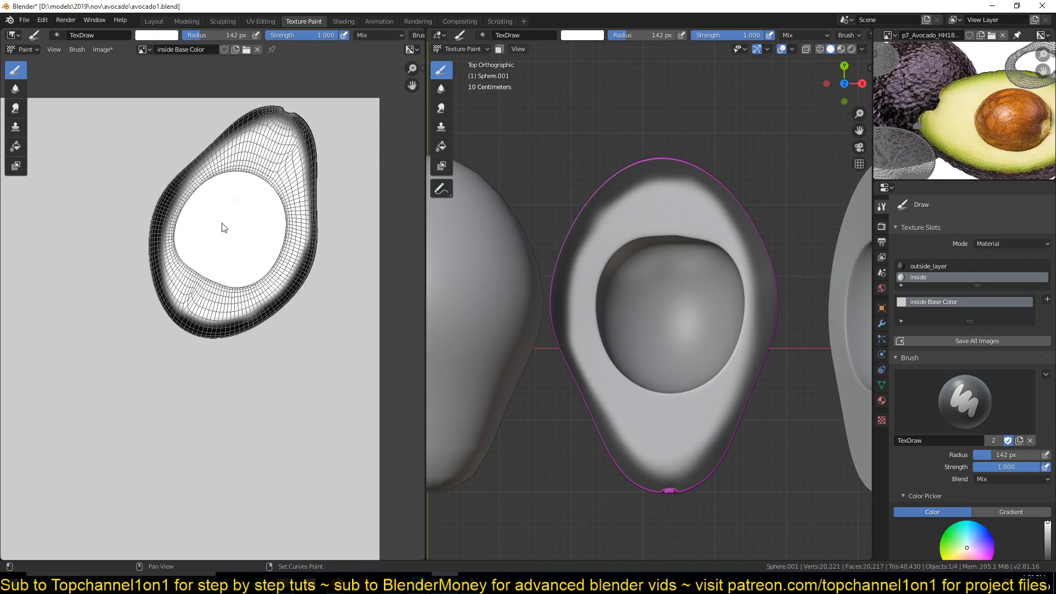
- Reduce the paint brush strength to 0.630
{"action": "key", "text": "shift+f"}
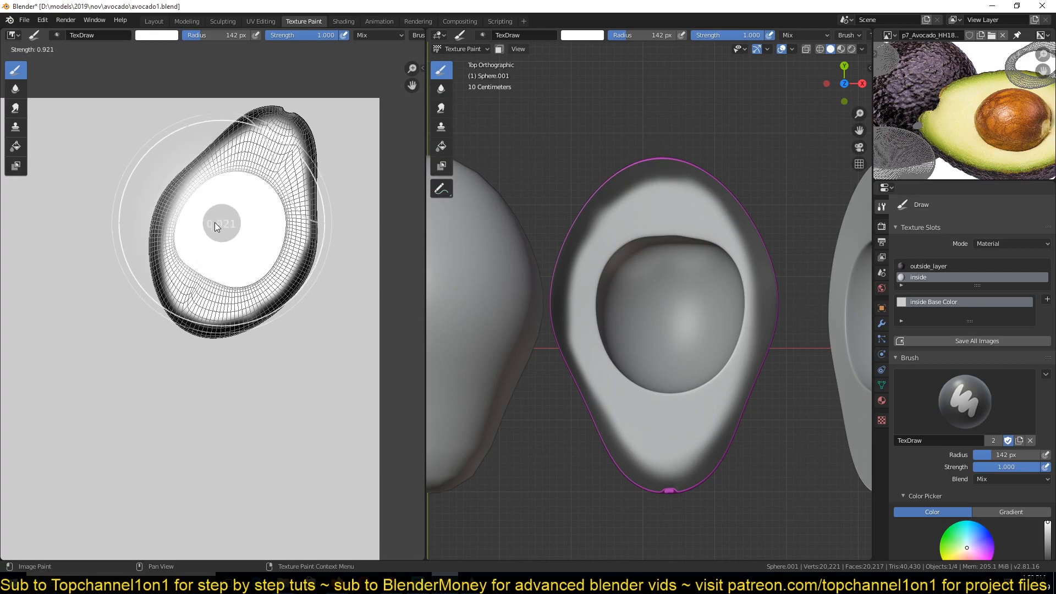
{"action": "left_click", "coordinate": [214, 222]}
{"action": "key", "text": "shift+f"}
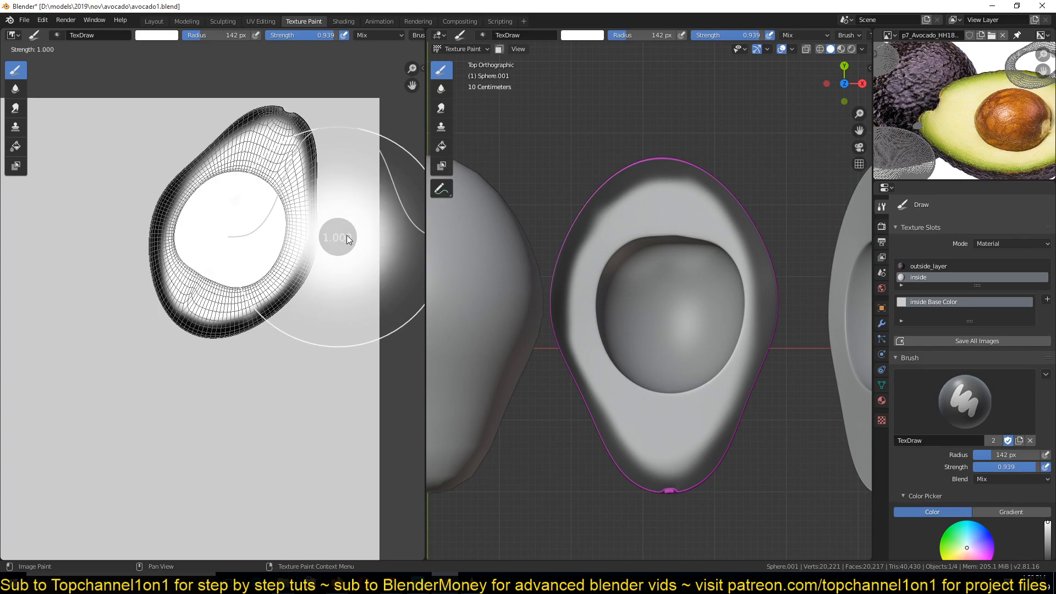
{"action": "left_click", "coordinate": [309, 187]}
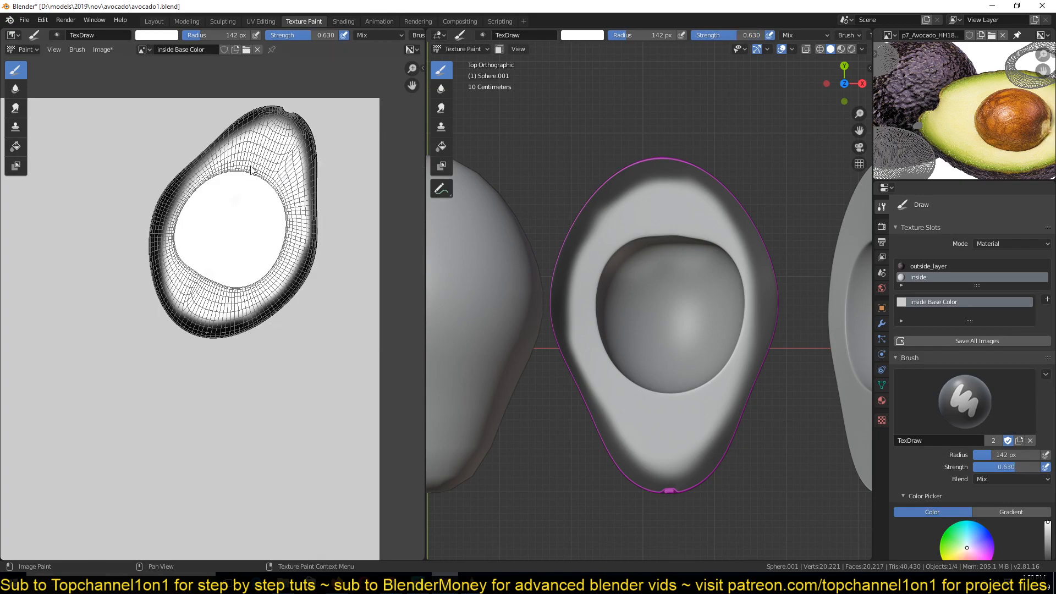
- Try the Sphere brush falloff with a white stroke on the empty area beside the UV island
{"action": "scroll", "coordinate": [336, 34], "scroll_direction": "right", "scroll_amount": 5}
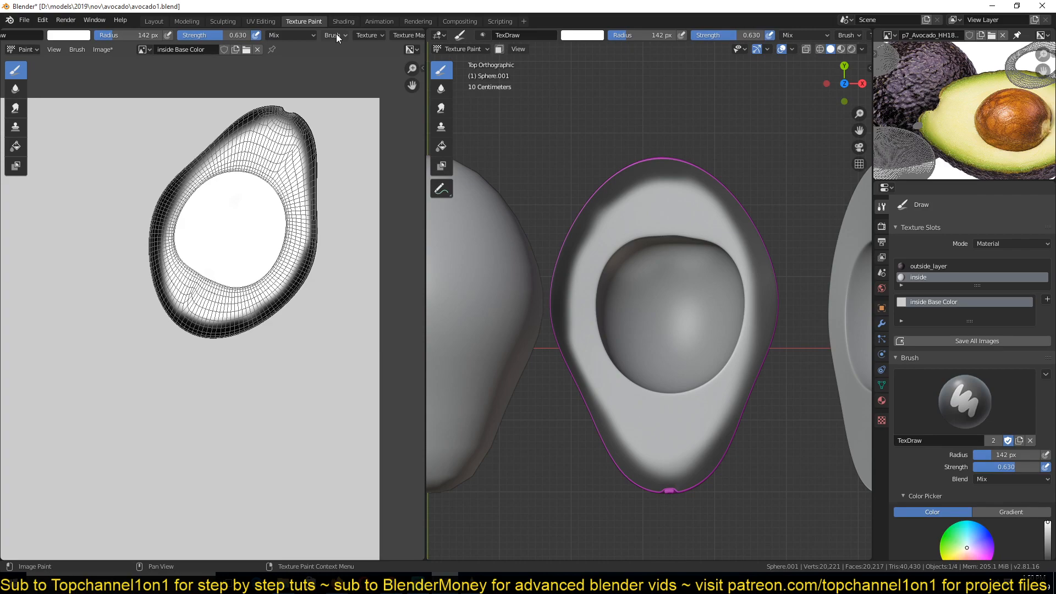
{"action": "scroll", "coordinate": [333, 34], "scroll_direction": "left", "scroll_amount": 5}
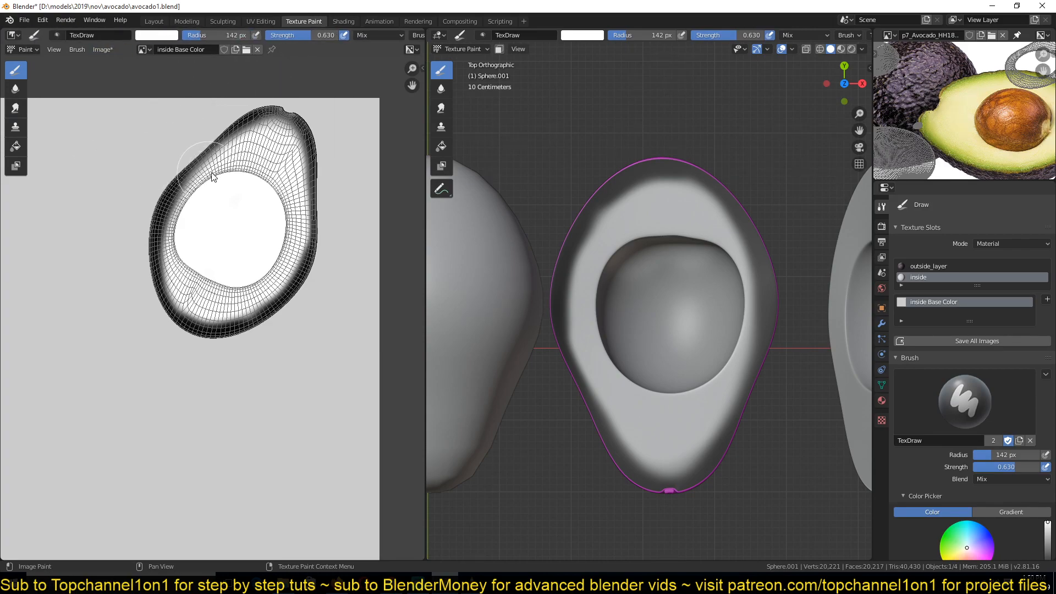
{"action": "scroll", "coordinate": [312, 36], "scroll_direction": "right", "scroll_amount": 10}
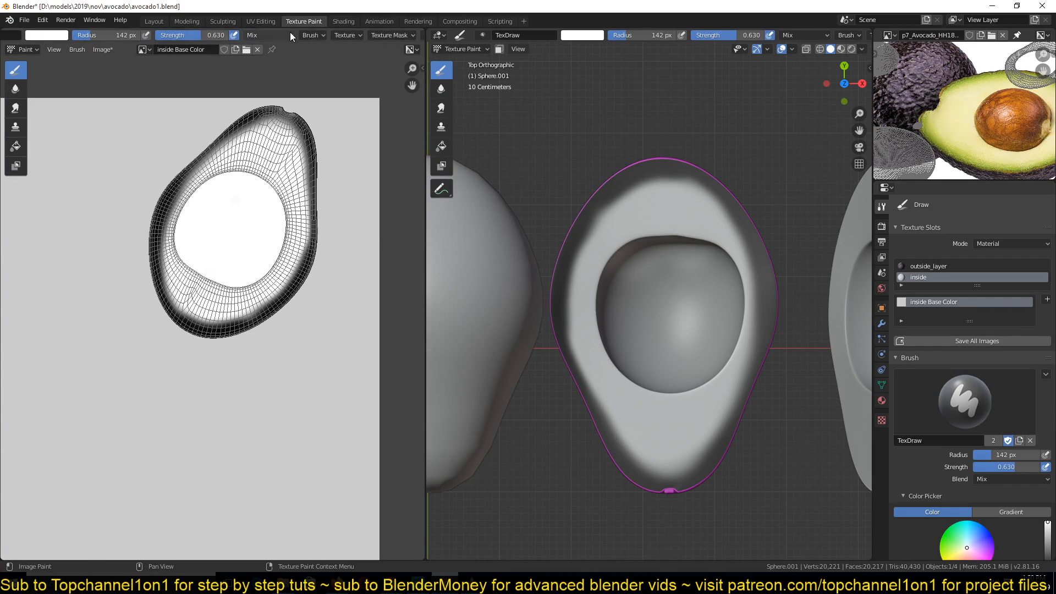
{"action": "scroll", "coordinate": [308, 35], "scroll_direction": "right", "scroll_amount": 10}
{"action": "left_click", "coordinate": [358, 34]}
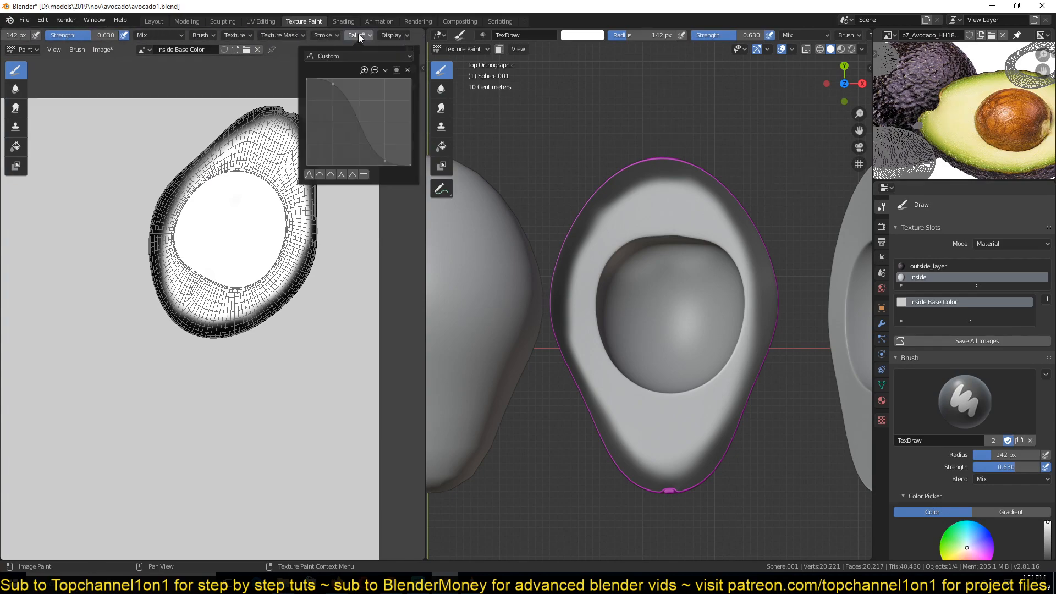
{"action": "left_click", "coordinate": [374, 55]}
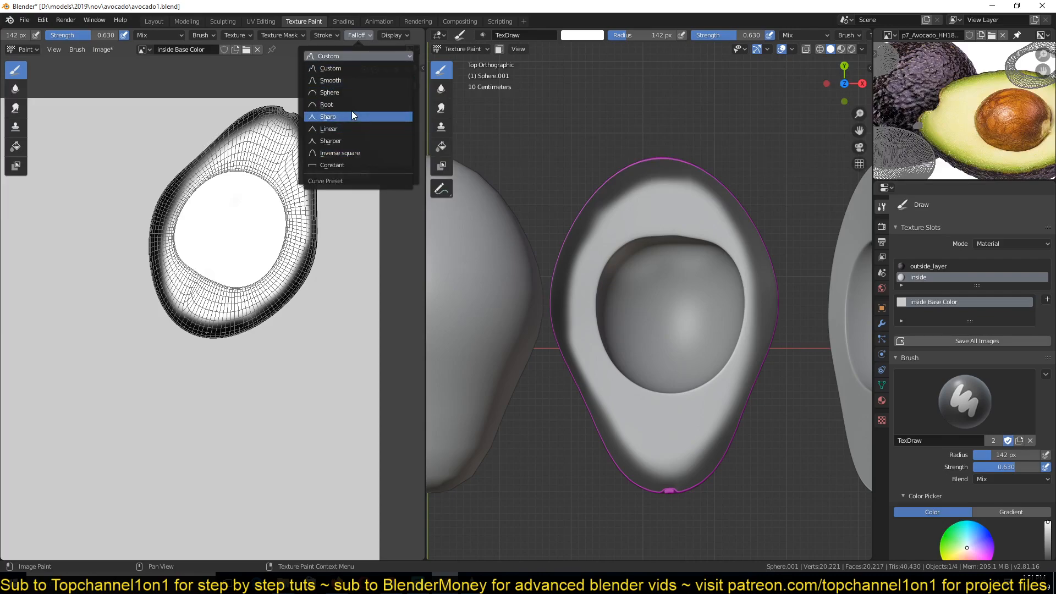
{"action": "left_click", "coordinate": [362, 93]}
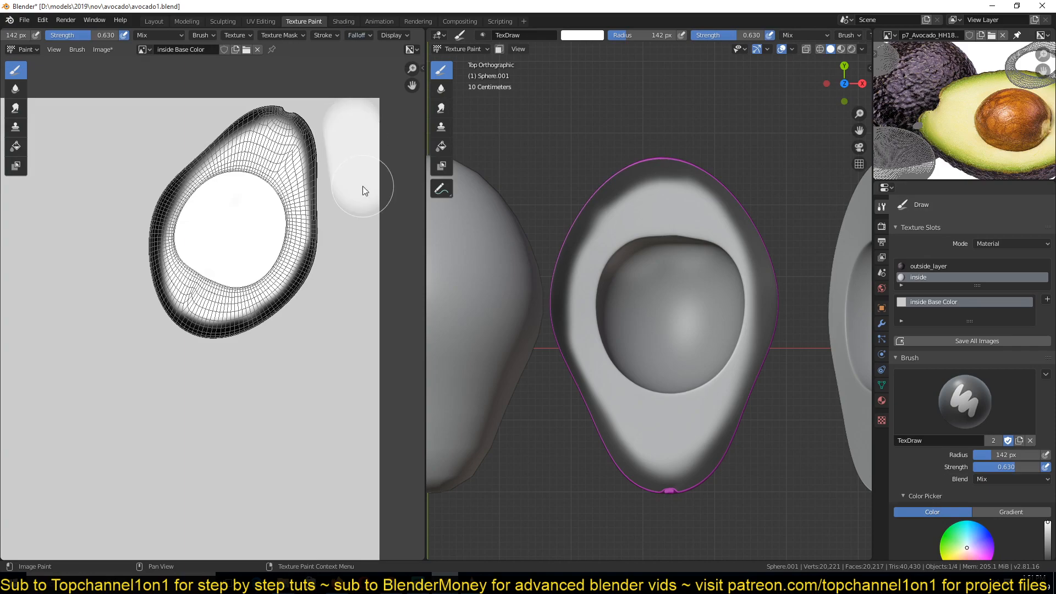
- Try the Inverse square brush falloff on the empty area of the image and undo the test stroke
{"action": "left_click", "coordinate": [365, 35]}
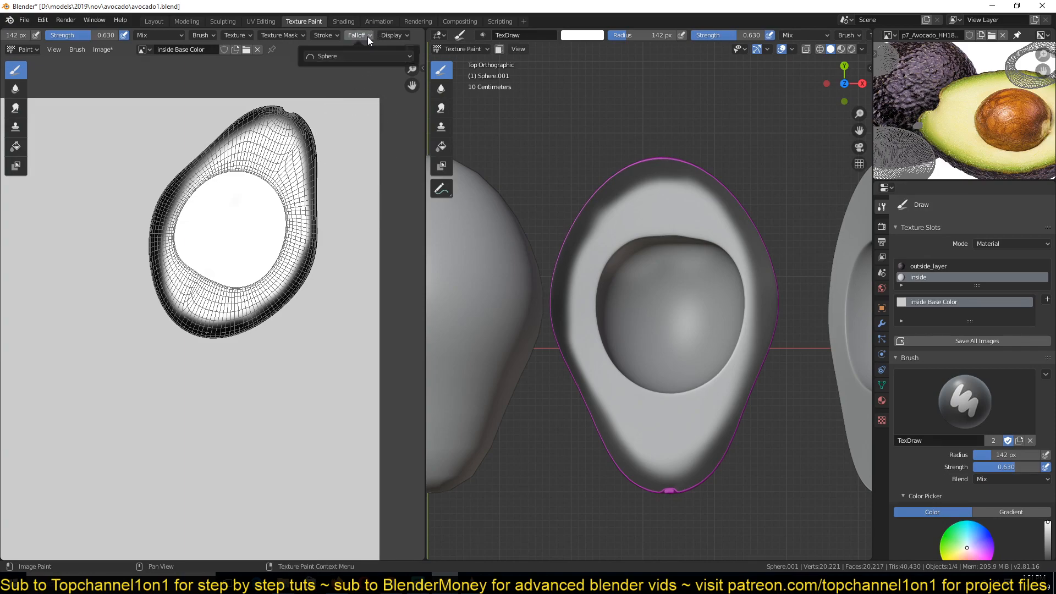
{"action": "left_click", "coordinate": [358, 57]}
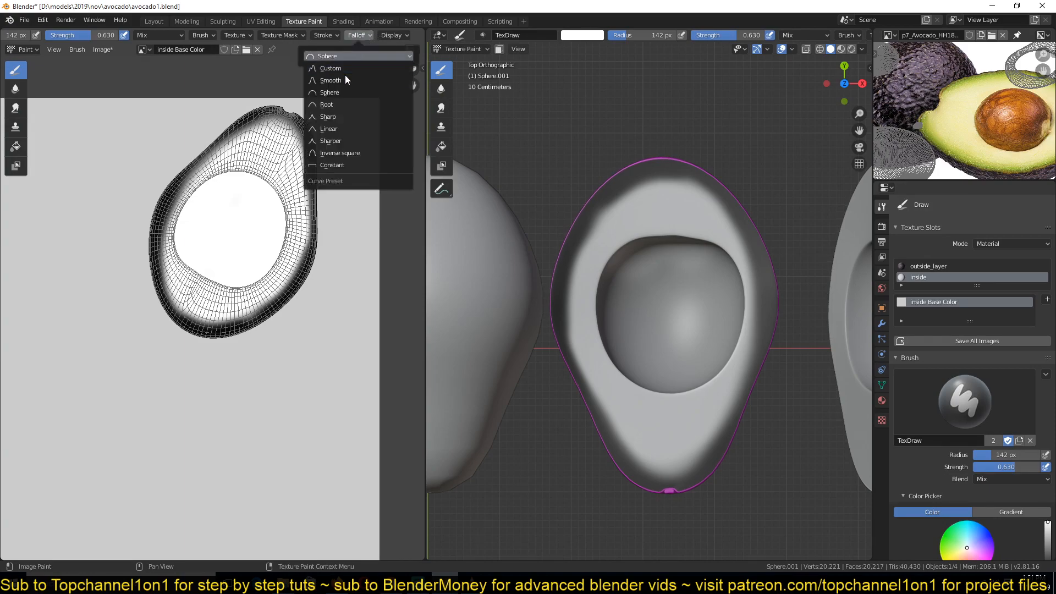
{"action": "left_click", "coordinate": [342, 154]}
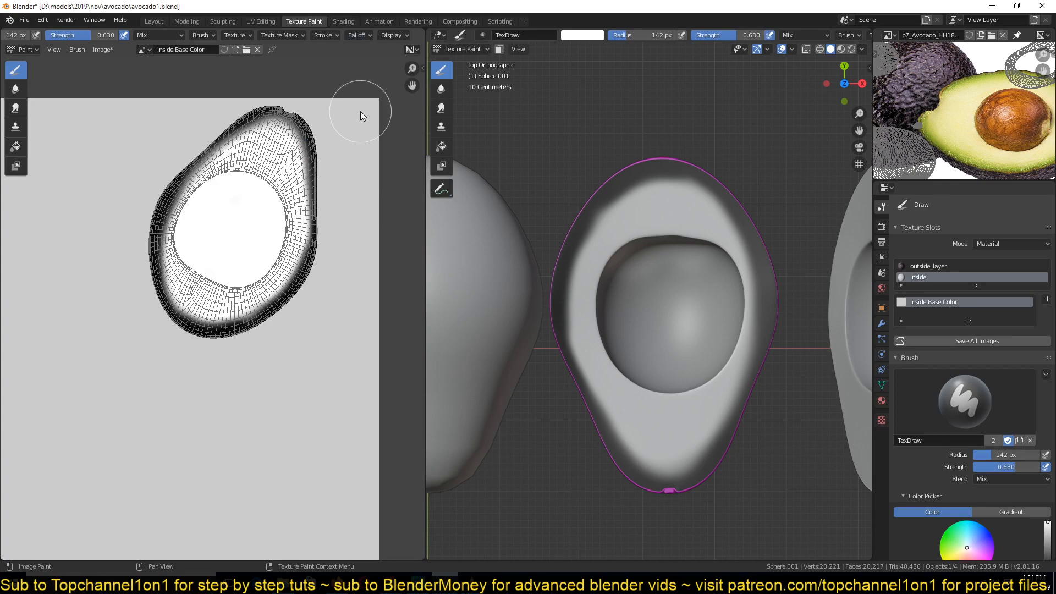
{"action": "key", "text": "ctrl+z"}
- Return the brush falloff to Custom, test a stroke on the empty image area and undo it
{"action": "left_click", "coordinate": [369, 34]}
{"action": "left_click", "coordinate": [361, 57]}
{"action": "left_click", "coordinate": [330, 69]}
{"action": "left_click_drag", "start_coordinate": [358, 151], "coordinate": [358, 222]}
{"action": "key", "text": "ctrl+z"}
- Try a white stroke over the black rim on the left of the UV island, then undo it
{"action": "scroll", "coordinate": [274, 190], "scroll_direction": "up", "scroll_amount": 3}
{"action": "scroll", "coordinate": [285, 128], "scroll_direction": "down", "scroll_amount": 2}
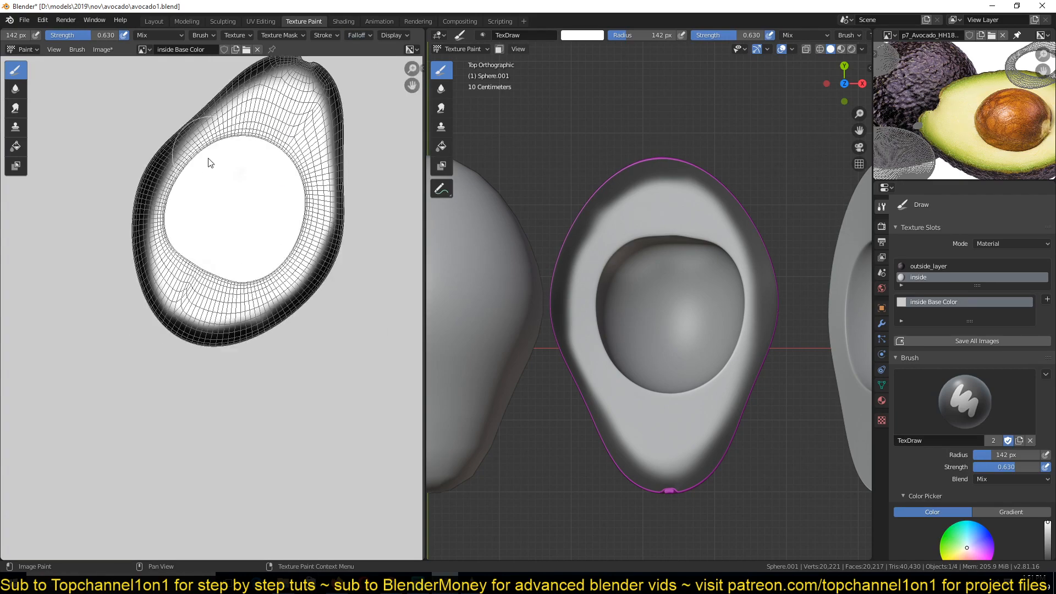
{"action": "mouse_move", "coordinate": [183, 198]}
{"action": "left_mouse_down"}
{"action": "mouse_move", "coordinate": [162, 209]}
{"action": "mouse_move", "coordinate": [190, 159]}
{"action": "left_mouse_up"}
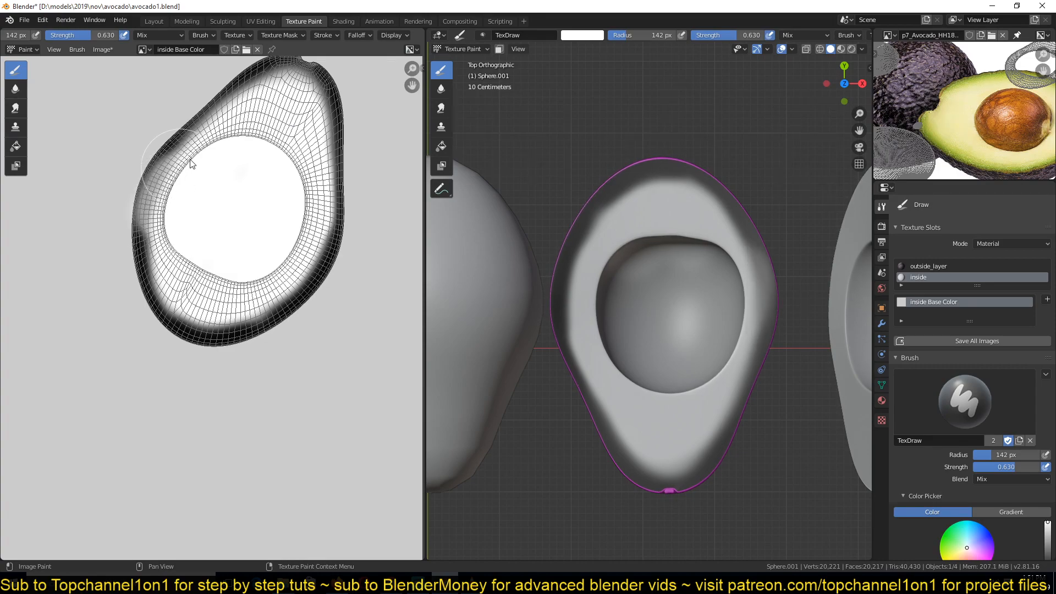
{"action": "key", "text": "ctrl+z"}
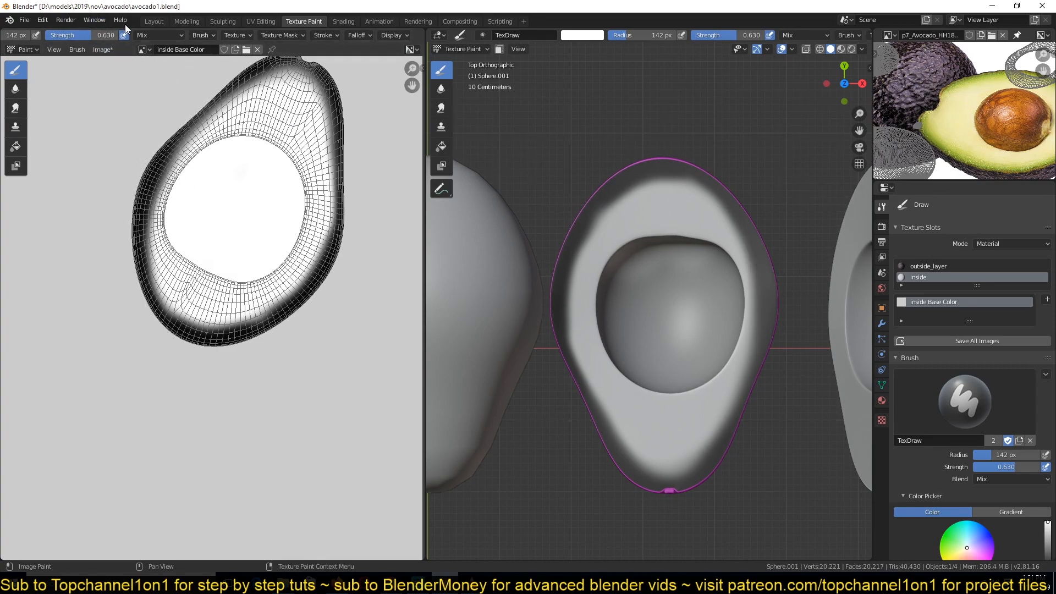
- Set the brush to Lighten blending at 0.297 strength and paint white over the inner edge of the island's dark rim
{"action": "scroll", "coordinate": [125, 38], "scroll_direction": "up", "scroll_amount": 5}
{"action": "left_click", "coordinate": [310, 36]}
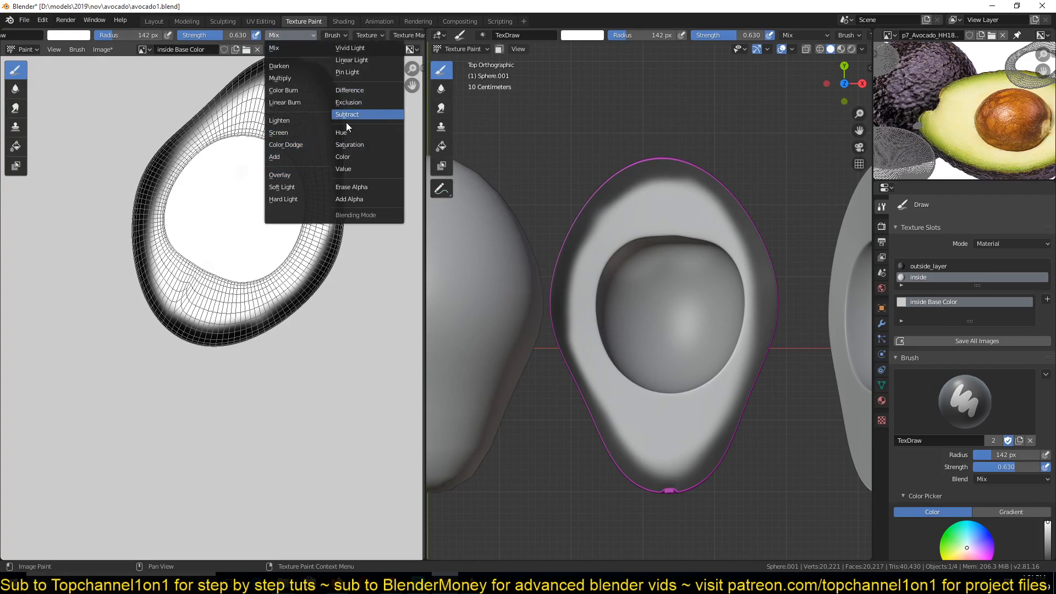
{"action": "left_click", "coordinate": [298, 121]}
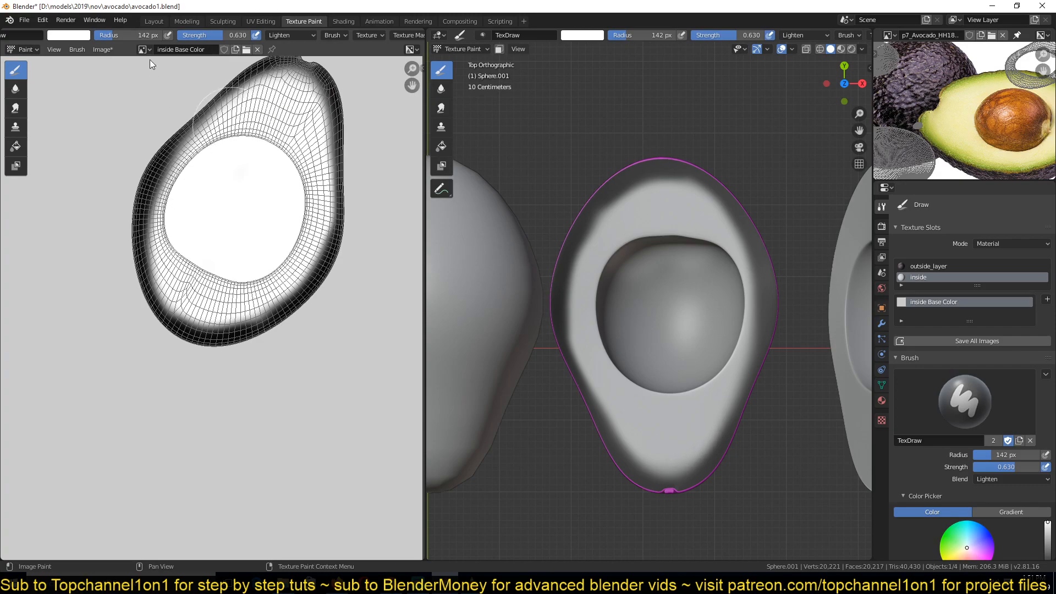
{"action": "left_click_drag", "start_coordinate": [226, 35], "coordinate": [206, 35]}
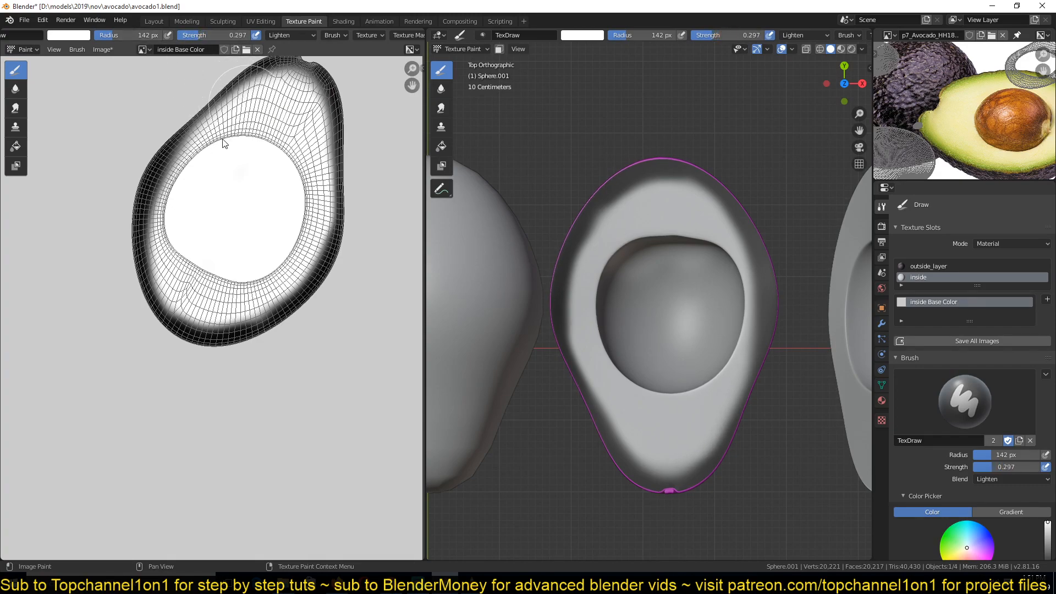
{"action": "mouse_move", "coordinate": [188, 169]}
{"action": "left_mouse_down"}
{"action": "mouse_move", "coordinate": [162, 223]}
{"action": "mouse_move", "coordinate": [169, 278]}
{"action": "mouse_move", "coordinate": [212, 306]}
{"action": "mouse_move", "coordinate": [267, 292]}
{"action": "mouse_move", "coordinate": [292, 257]}
{"action": "left_mouse_up"}
{"action": "mouse_move", "coordinate": [306, 168]}
{"action": "left_mouse_down"}
{"action": "mouse_move", "coordinate": [334, 135]}
{"action": "mouse_move", "coordinate": [325, 237]}
{"action": "mouse_move", "coordinate": [289, 286]}
{"action": "mouse_move", "coordinate": [248, 301]}
{"action": "mouse_move", "coordinate": [188, 298]}
{"action": "left_mouse_up"}
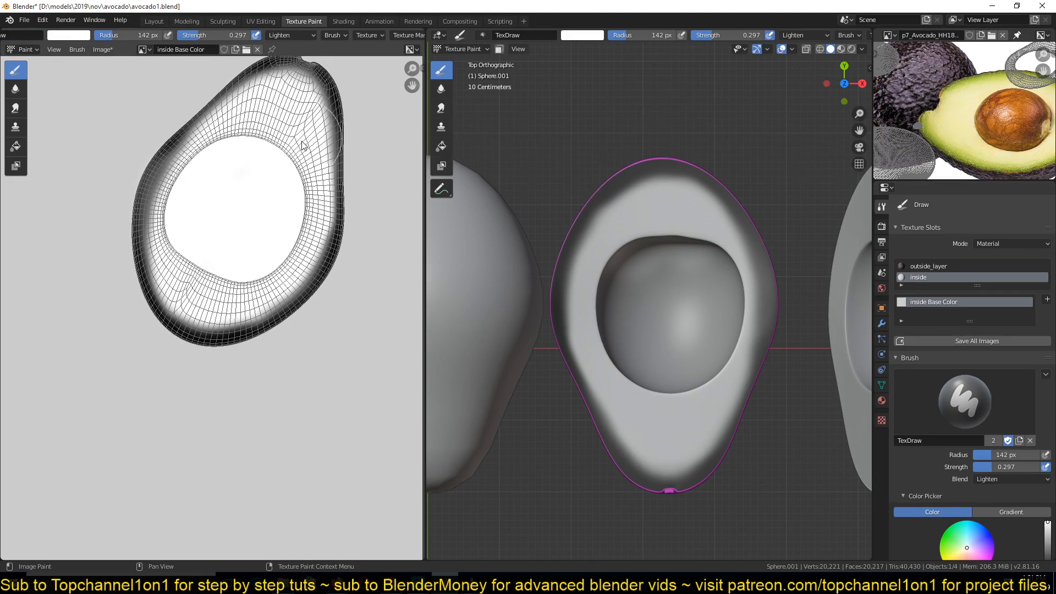
- Soften the inner left edge of the UV island's dark rim further with another white stroke
{"action": "scroll", "coordinate": [295, 176], "scroll_direction": "down", "scroll_amount": 3}
{"action": "scroll", "coordinate": [698, 240], "scroll_direction": "down", "scroll_amount": 2}
{"action": "middle_click_drag", "start_coordinate": [698, 239], "coordinate": [616, 148], "text": "shift"}
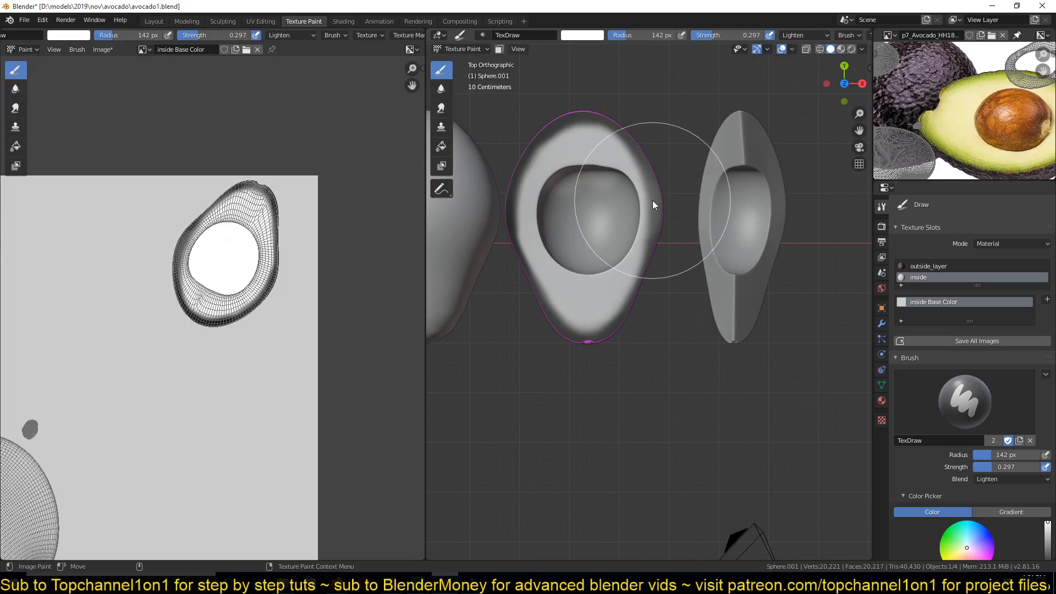
{"action": "scroll", "coordinate": [283, 229], "scroll_direction": "up", "scroll_amount": 4}
{"action": "mouse_move", "coordinate": [204, 187]}
{"action": "left_mouse_down"}
{"action": "mouse_move", "coordinate": [170, 165]}
{"action": "mouse_move", "coordinate": [158, 177]}
{"action": "mouse_move", "coordinate": [176, 141]}
{"action": "mouse_move", "coordinate": [161, 220]}
{"action": "mouse_move", "coordinate": [177, 213]}
{"action": "left_mouse_up"}
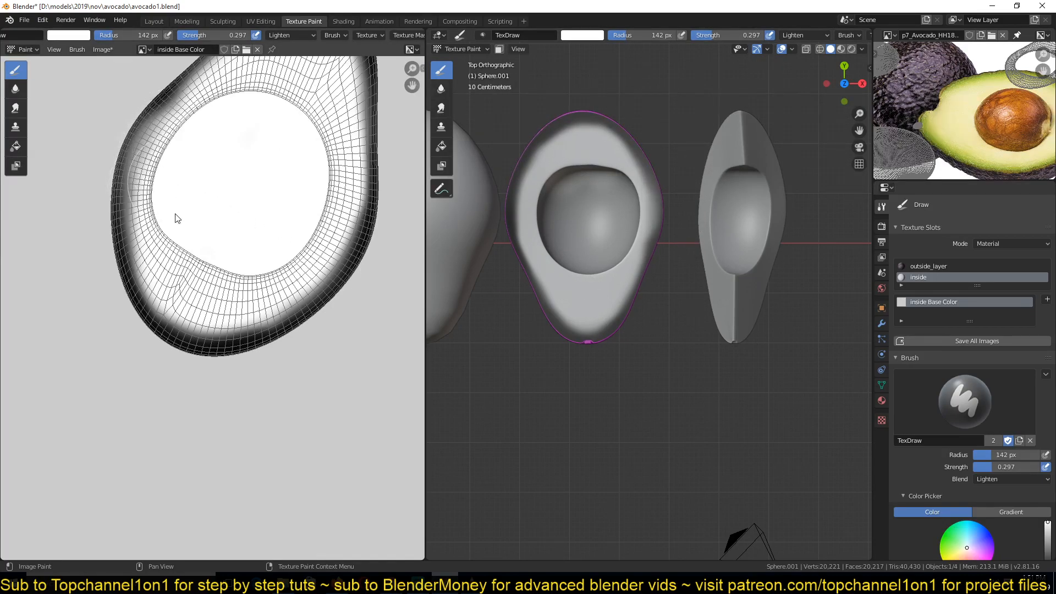
- Switch to Object Mode, select the cut wedge beside the avocado half and enter Texture Paint mode on it
{"action": "left_click", "coordinate": [479, 49]}
{"action": "left_click", "coordinate": [474, 60]}
{"action": "left_click", "coordinate": [733, 142]}
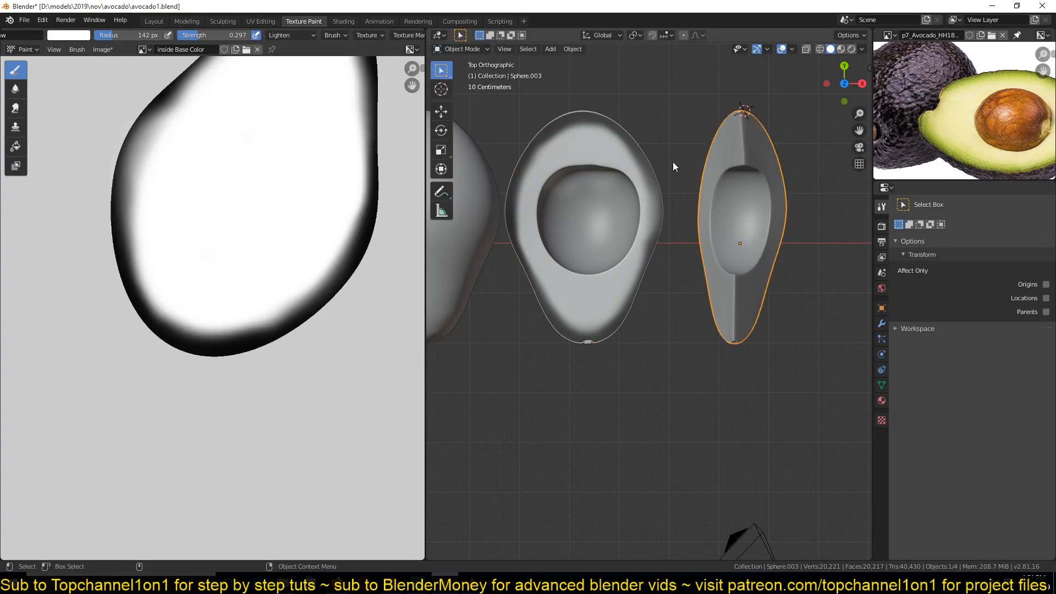
{"action": "left_click", "coordinate": [478, 49]}
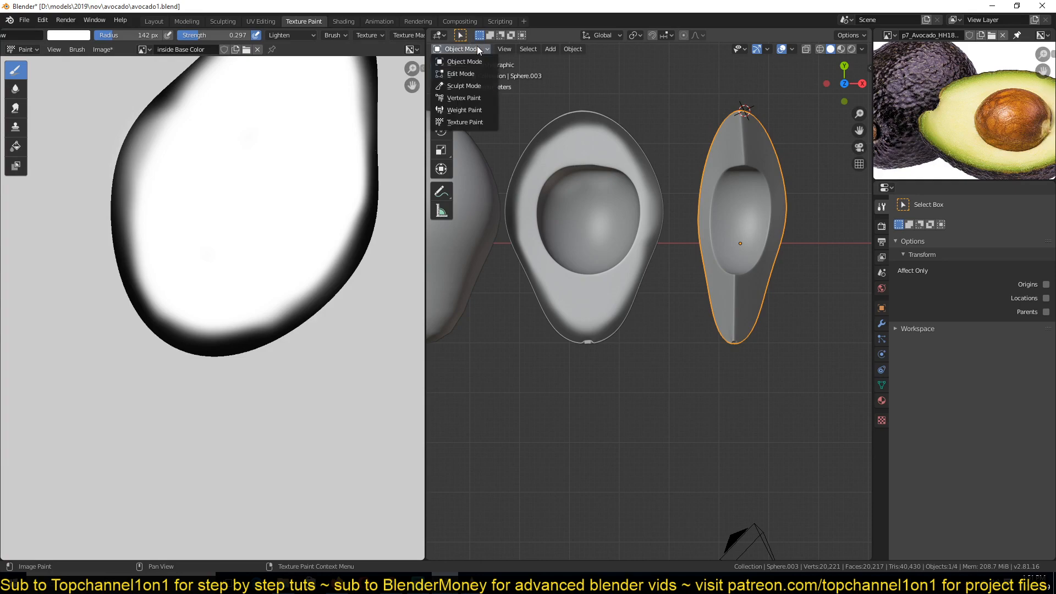
{"action": "left_click", "coordinate": [476, 122]}
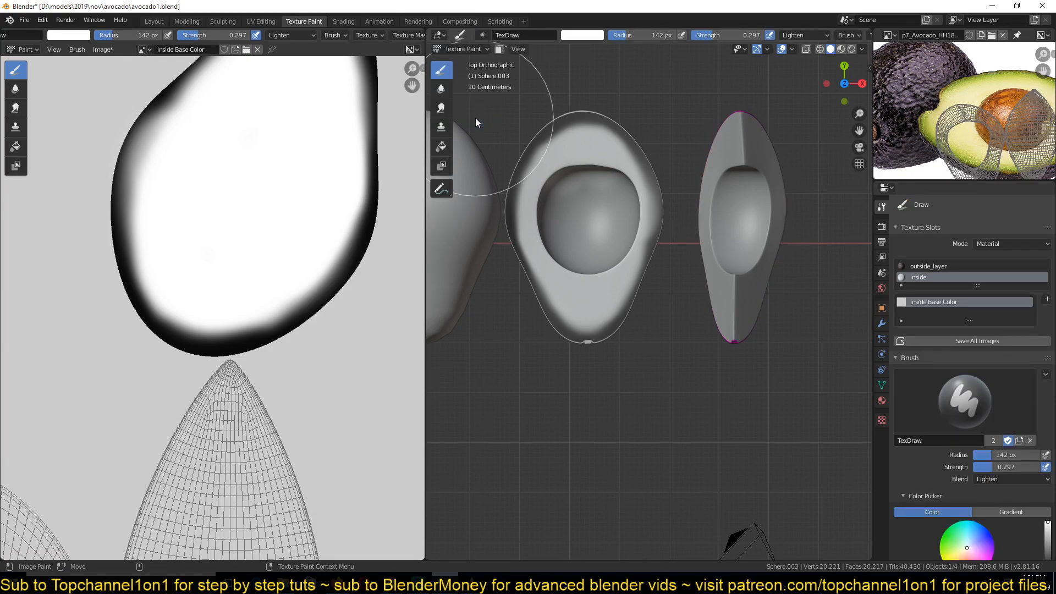
- Bring the wedge's UV islands into view and reduce the brush radius to 72 px
{"action": "scroll", "coordinate": [247, 279], "scroll_direction": "down", "scroll_amount": 2}
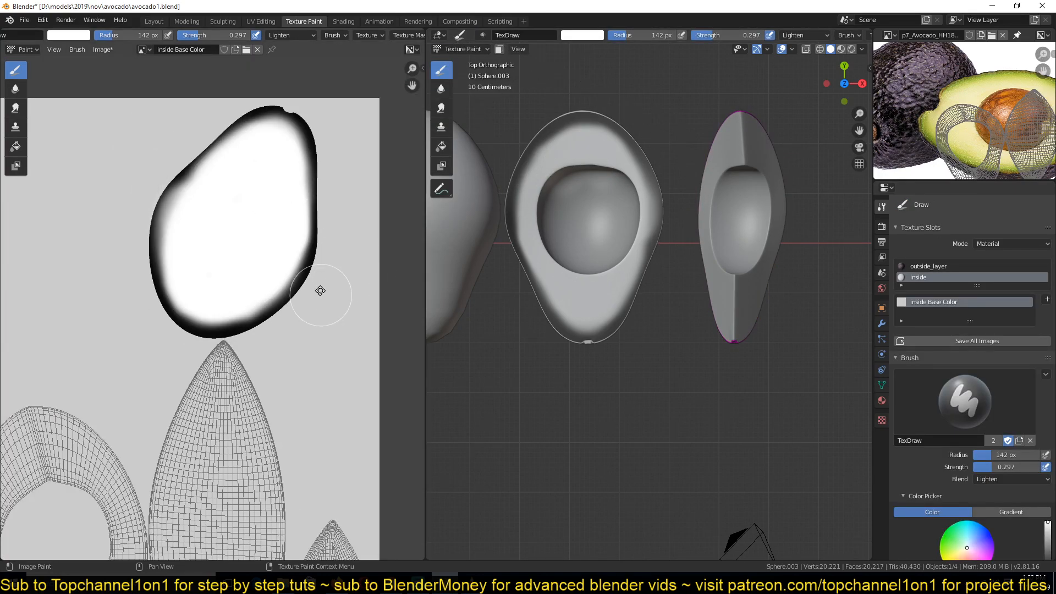
{"action": "middle_click_drag", "start_coordinate": [320, 294], "coordinate": [351, 113]}
{"action": "scroll", "coordinate": [346, 247], "scroll_direction": "up", "scroll_amount": 2}
{"action": "middle_click_drag", "start_coordinate": [721, 171], "coordinate": [631, 193]}
{"action": "scroll", "coordinate": [634, 219], "scroll_direction": "up", "scroll_amount": 4}
{"action": "scroll", "coordinate": [635, 220], "scroll_direction": "down", "scroll_amount": 1}
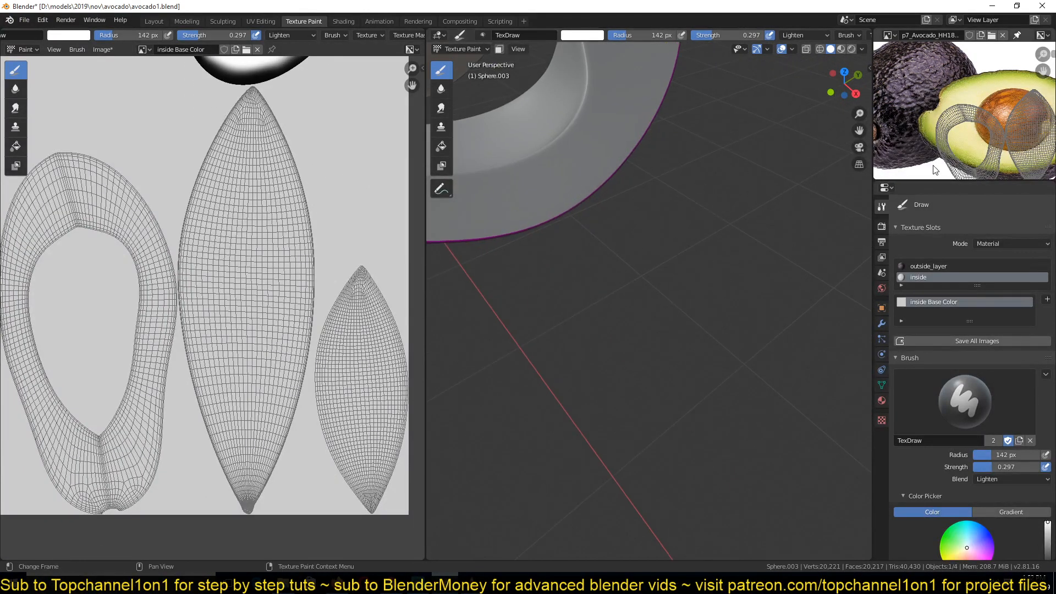
{"action": "scroll", "coordinate": [933, 126], "scroll_direction": "down", "scroll_amount": 2}
{"action": "key", "text": "bracketleft"}
{"action": "key", "text": "bracketleft"}
{"action": "key", "text": "bracketleft"}
{"action": "key", "text": "bracketleft"}
{"action": "key", "text": "bracketleft"}
{"action": "key", "text": "bracketleft"}
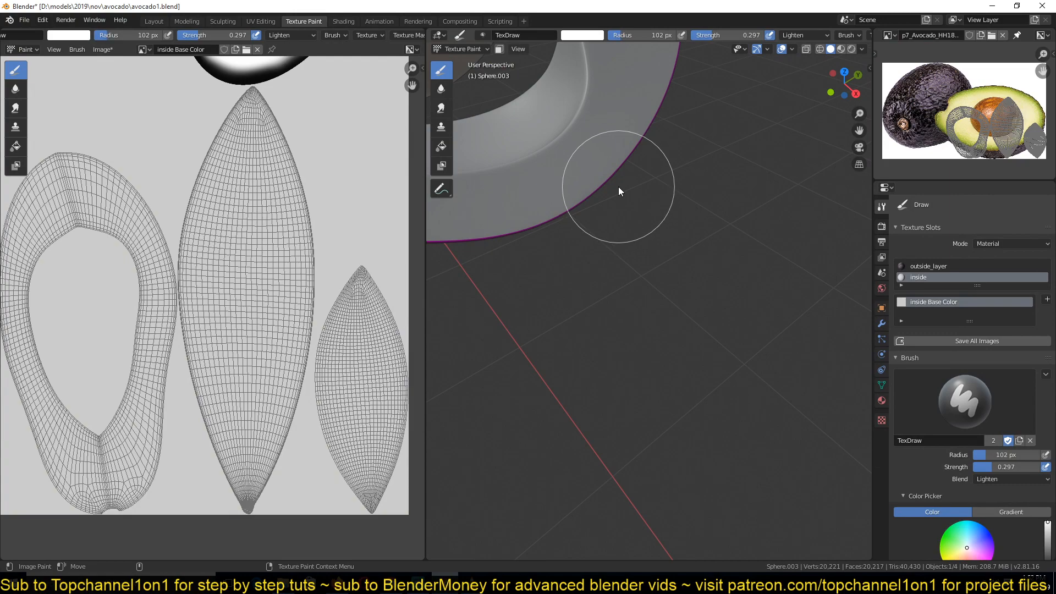
{"action": "middle_click_drag", "start_coordinate": [623, 184], "coordinate": [635, 279]}
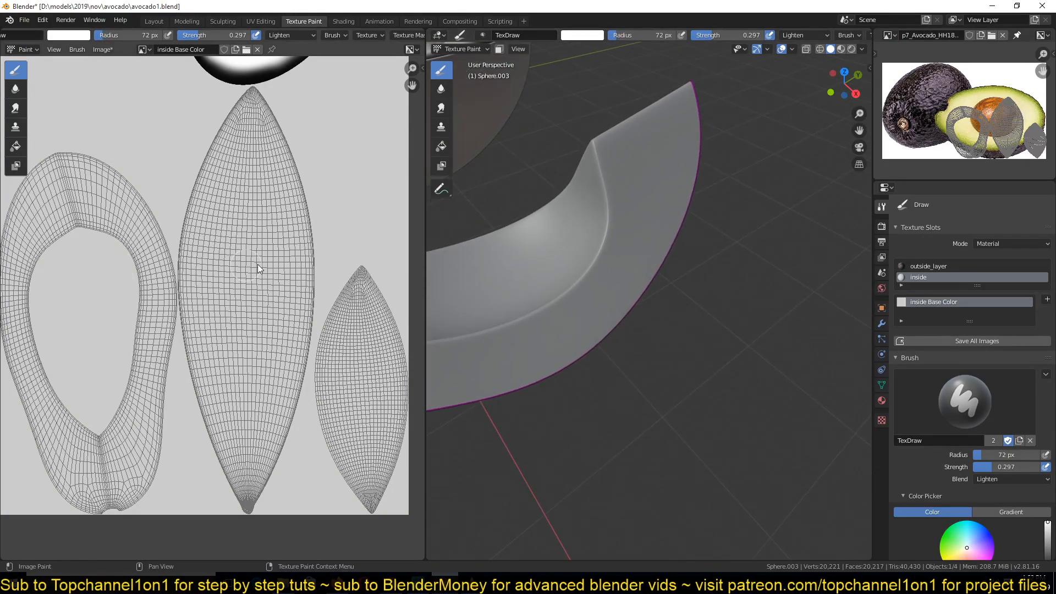
- Enlarge the brush radius to 145 px and turn to the wedge's cut face
{"action": "scroll", "coordinate": [87, 279], "scroll_direction": "down", "scroll_amount": 2}
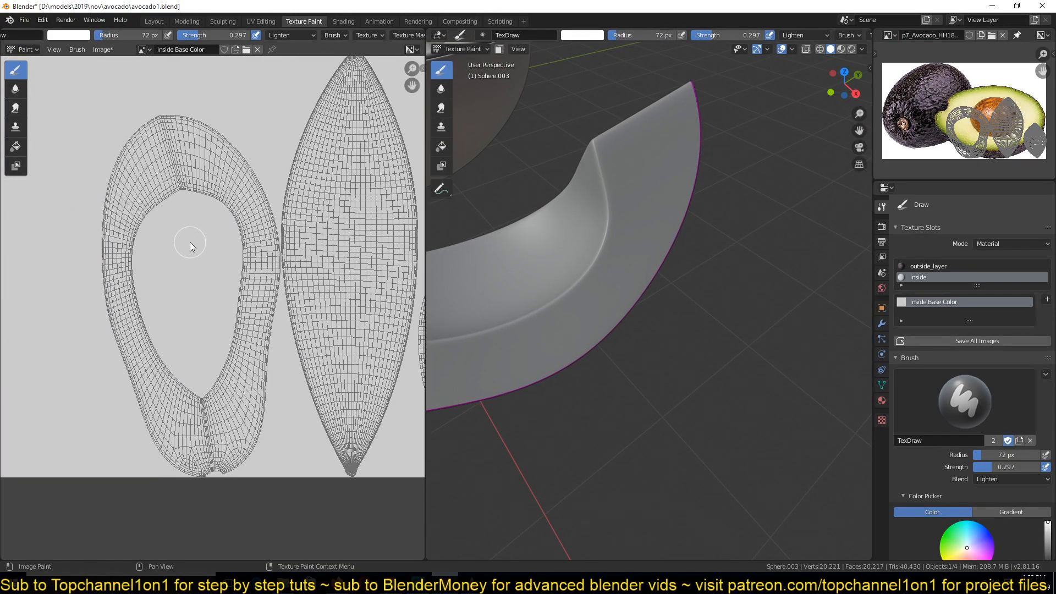
{"action": "scroll", "coordinate": [256, 230], "scroll_direction": "down", "scroll_amount": 1}
{"action": "middle_click_drag", "start_coordinate": [255, 230], "coordinate": [236, 252]}
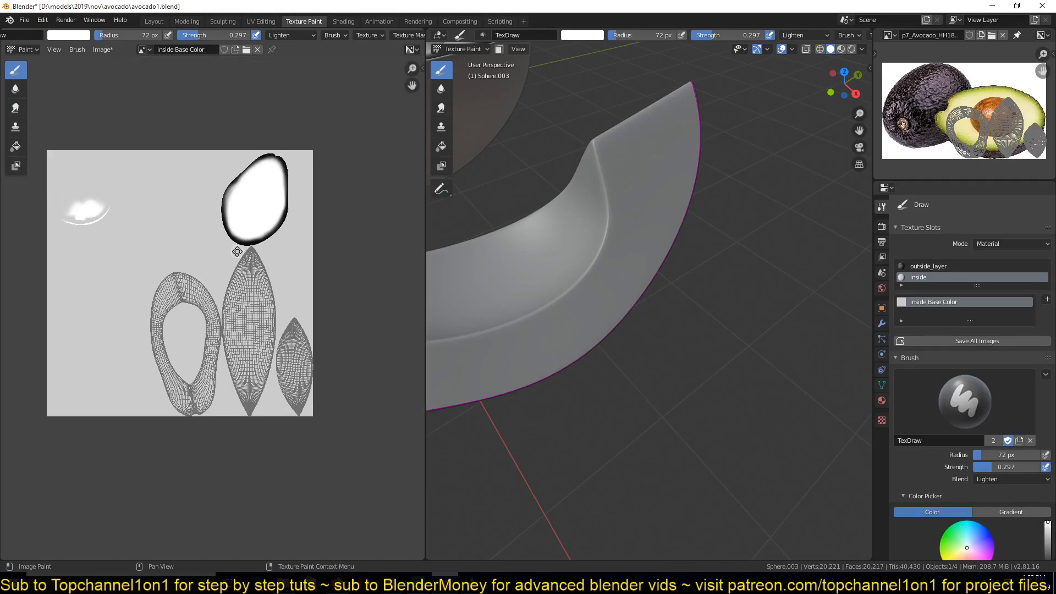
{"action": "scroll", "coordinate": [237, 252], "scroll_direction": "up", "scroll_amount": 2}
{"action": "key", "text": "bracketright"}
{"action": "key", "text": "bracketright"}
{"action": "key", "text": "bracketright"}
{"action": "key", "text": "bracketright"}
{"action": "key", "text": "bracketright"}
{"action": "key", "text": "bracketright"}
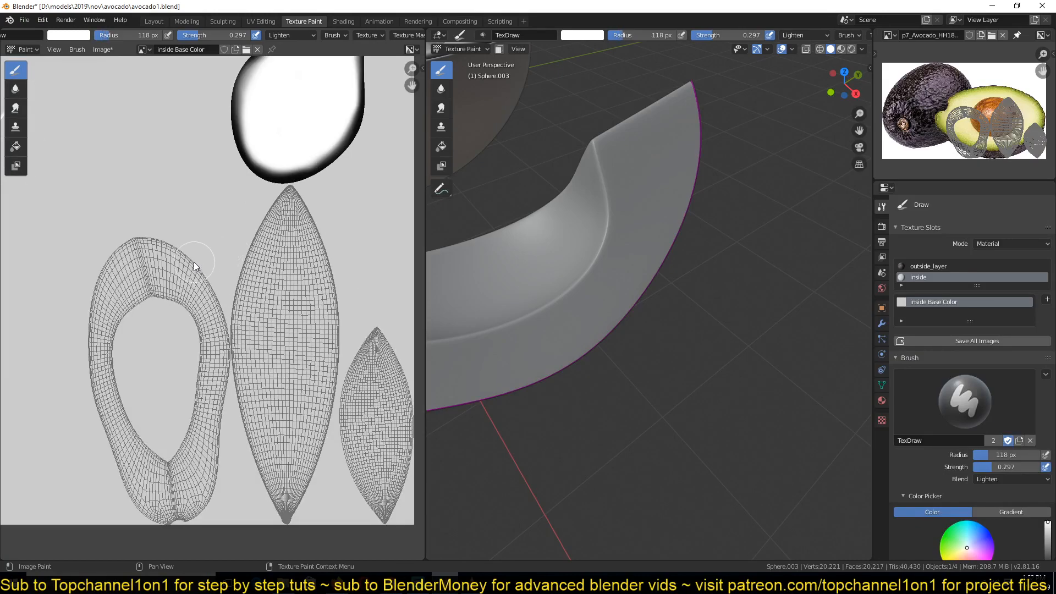
{"action": "scroll", "coordinate": [549, 252], "scroll_direction": "down", "scroll_amount": 3}
{"action": "mouse_move", "coordinate": [559, 252]}
{"action": "middle_mouse_down"}
{"action": "mouse_move", "coordinate": [628, 251]}
{"action": "mouse_move", "coordinate": [668, 223]}
{"action": "middle_mouse_up"}
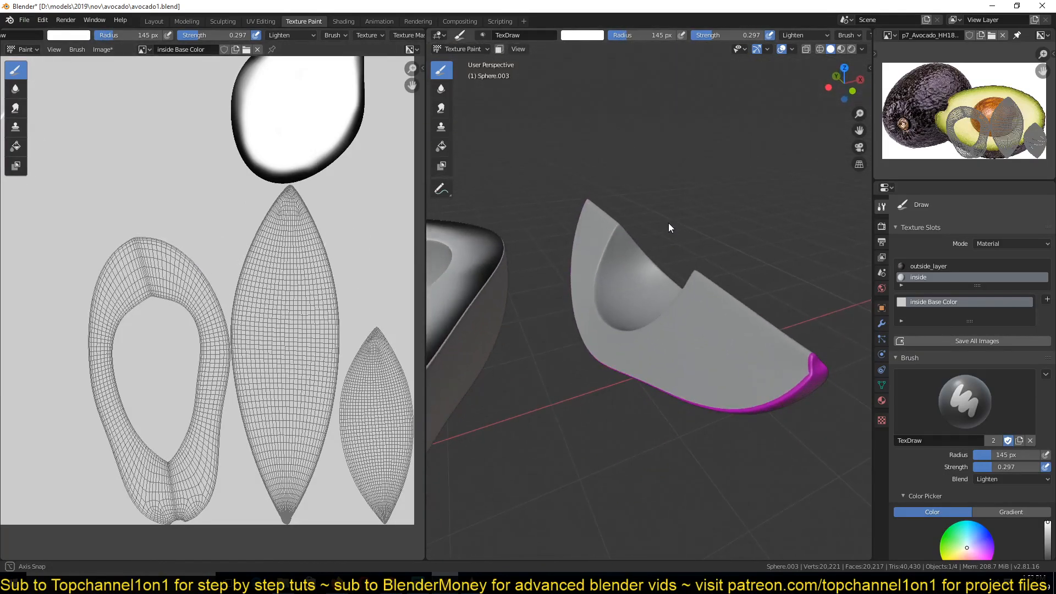
- Set the brush radius to 84 px and the brush colour to black
{"action": "key", "text": "bracketleft"}
{"action": "key", "text": "bracketleft"}
{"action": "key", "text": "bracketleft"}
{"action": "key", "text": "bracketleft"}
{"action": "key", "text": "bracketleft"}
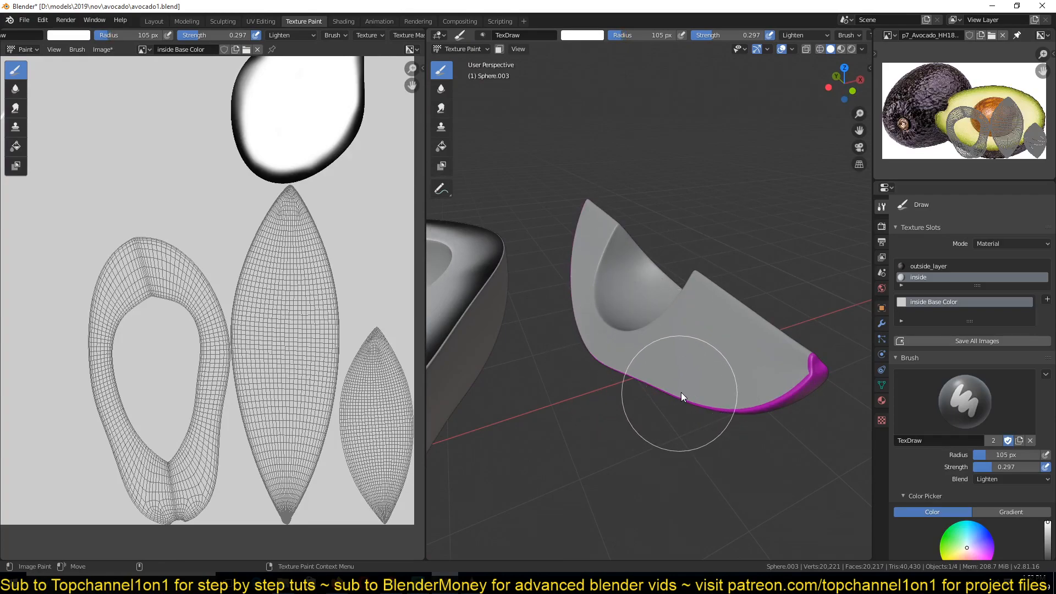
{"action": "left_click", "coordinate": [74, 36]}
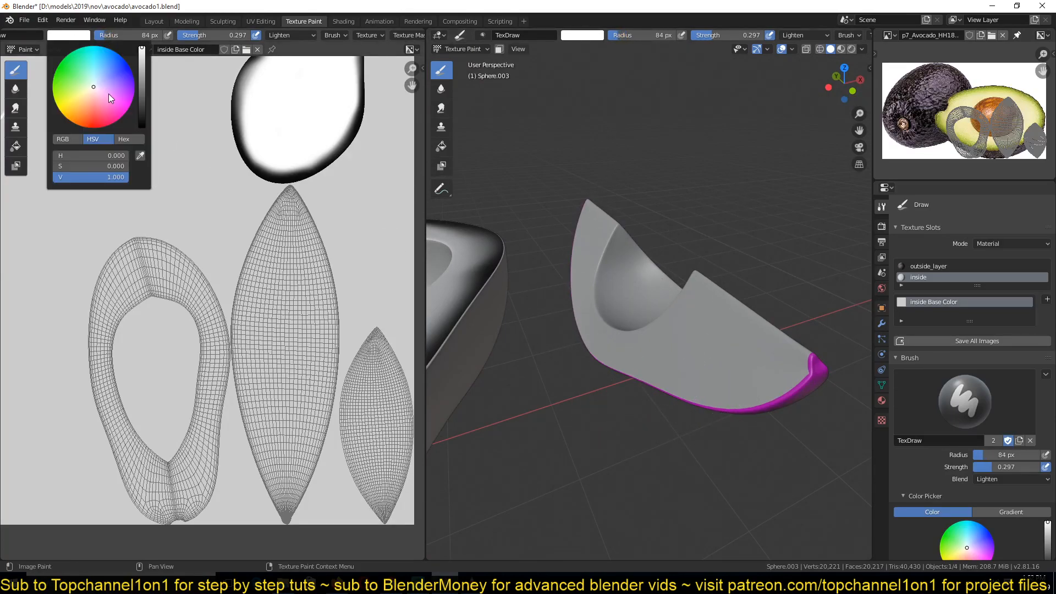
{"action": "left_click_drag", "start_coordinate": [140, 103], "coordinate": [141, 129]}
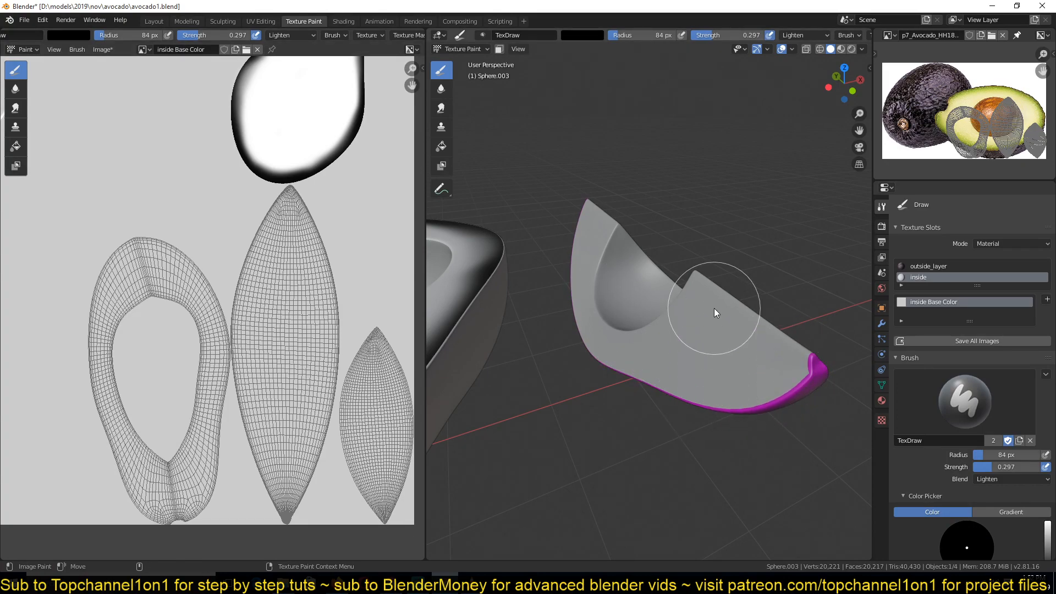
- Change the brush blend mode back to Mix for darkening the wedge
{"action": "mouse_move", "coordinate": [714, 308]}
{"action": "middle_mouse_down"}
{"action": "mouse_move", "coordinate": [603, 301]}
{"action": "mouse_move", "coordinate": [469, 334]}
{"action": "middle_mouse_up"}
{"action": "scroll", "coordinate": [234, 358], "scroll_direction": "down", "scroll_amount": 5}
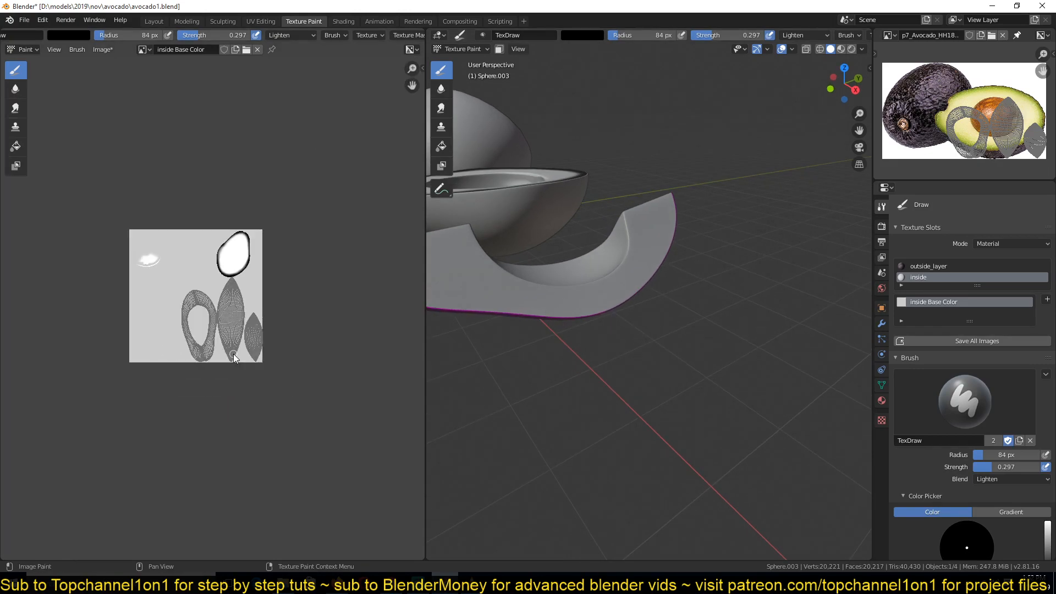
{"action": "scroll", "coordinate": [336, 319], "scroll_direction": "up", "scroll_amount": 5}
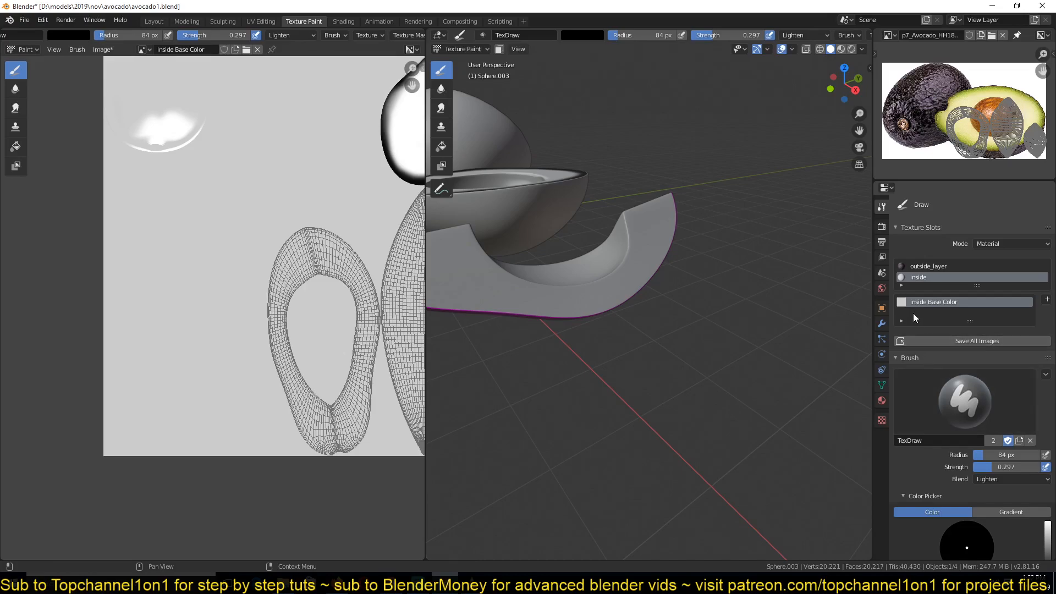
{"action": "middle_click_drag", "start_coordinate": [456, 280], "coordinate": [478, 258]}
{"action": "left_click", "coordinate": [458, 49]}
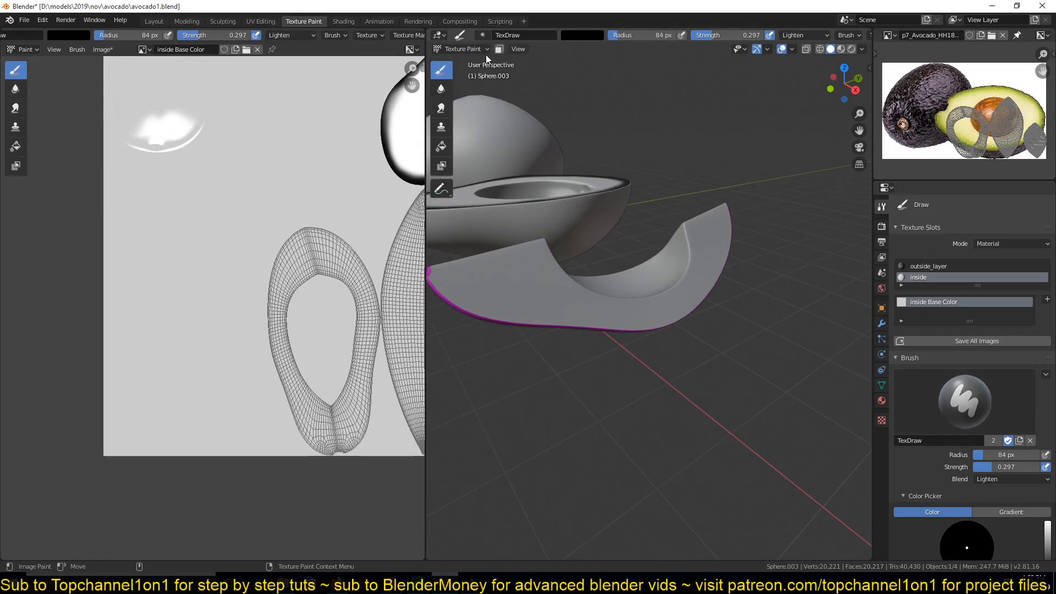
{"action": "mouse_move", "coordinate": [586, 247]}
{"action": "middle_mouse_down"}
{"action": "mouse_move", "coordinate": [641, 236]}
{"action": "mouse_move", "coordinate": [586, 266]}
{"action": "middle_mouse_up"}
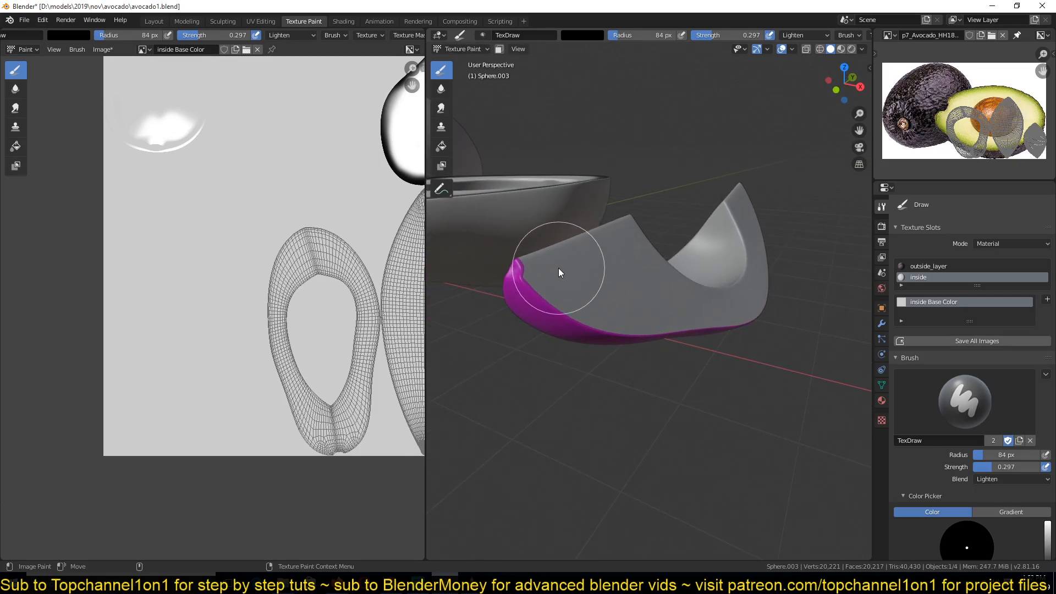
{"action": "left_click", "coordinate": [292, 34]}
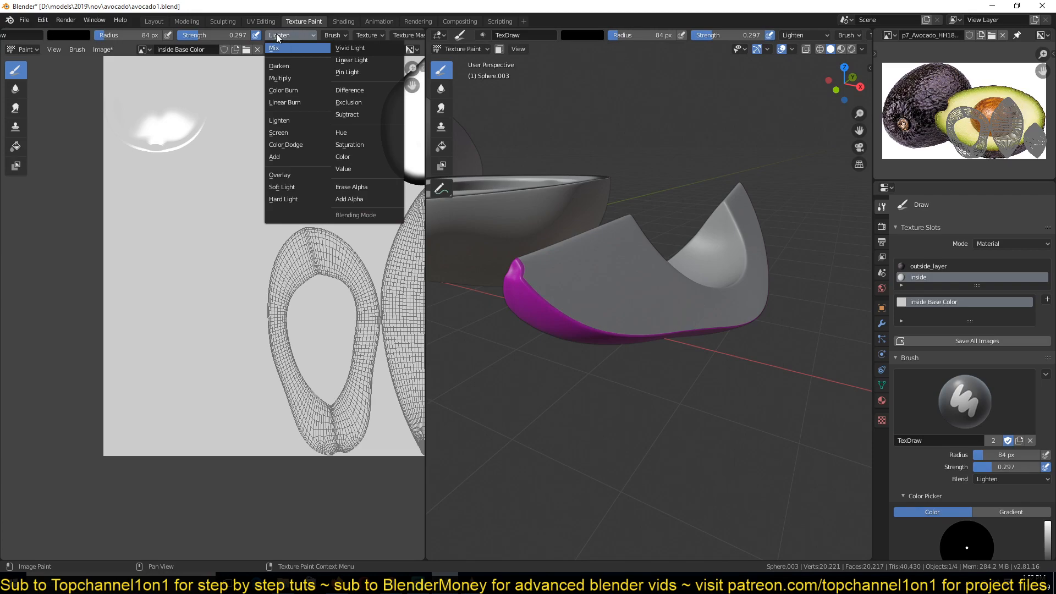
{"action": "left_click", "coordinate": [290, 46]}
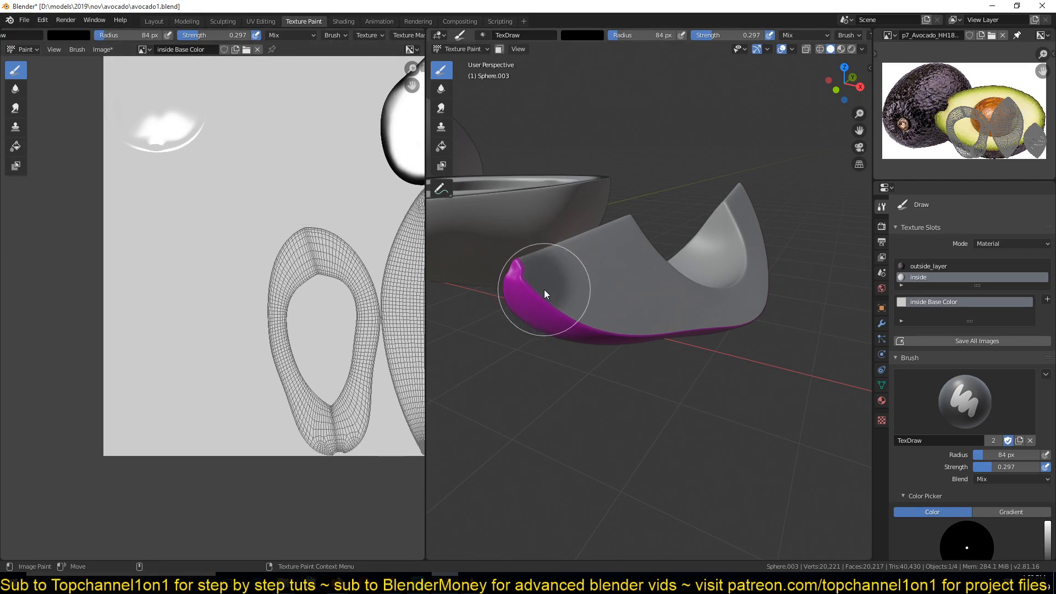
- Paint a soft black rim along the lower outer edge of the wedge's cut face
{"action": "middle_click_drag", "start_coordinate": [600, 316], "coordinate": [566, 323]}
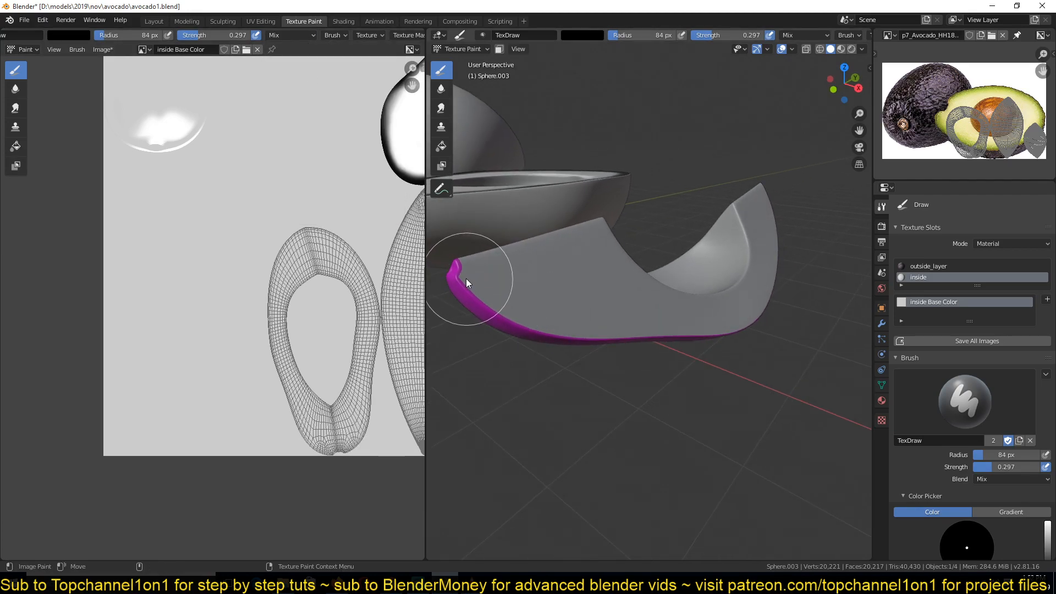
{"action": "mouse_move", "coordinate": [737, 361]}
{"action": "middle_mouse_down"}
{"action": "mouse_move", "coordinate": [686, 358]}
{"action": "mouse_move", "coordinate": [709, 356]}
{"action": "middle_mouse_up"}
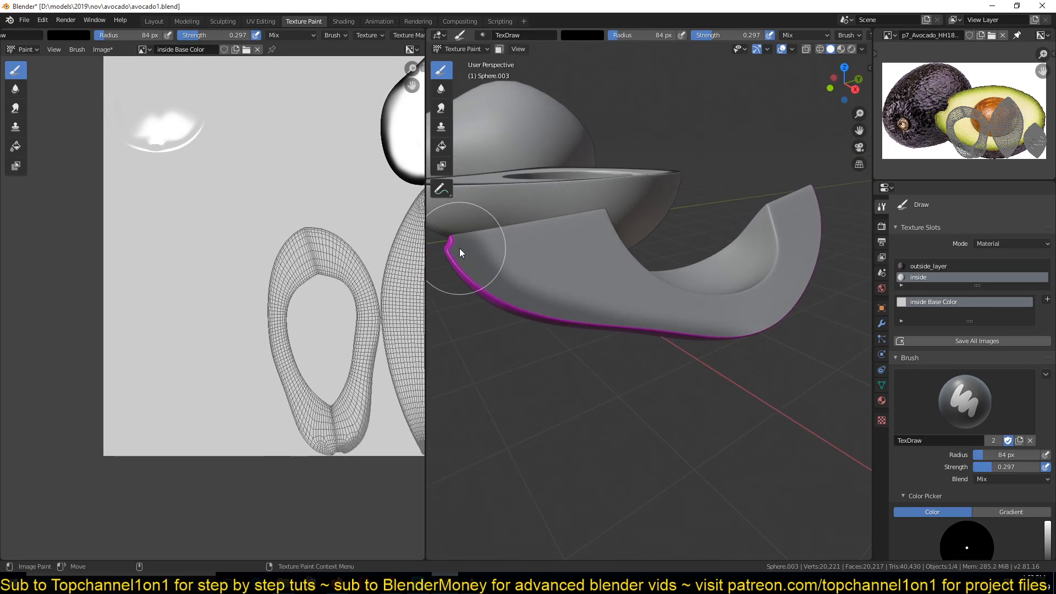
{"action": "left_click_drag", "start_coordinate": [460, 249], "coordinate": [633, 335]}
{"action": "middle_click_drag", "start_coordinate": [780, 358], "coordinate": [653, 367]}
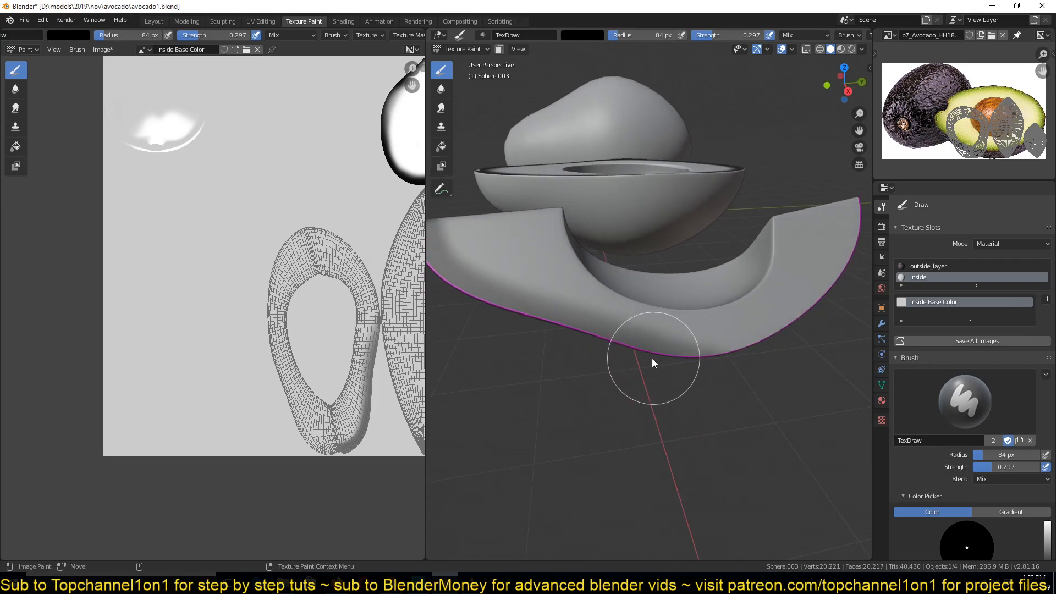
{"action": "mouse_move", "coordinate": [668, 355]}
{"action": "left_mouse_down"}
{"action": "mouse_move", "coordinate": [757, 351]}
{"action": "mouse_move", "coordinate": [789, 334]}
{"action": "left_mouse_up"}
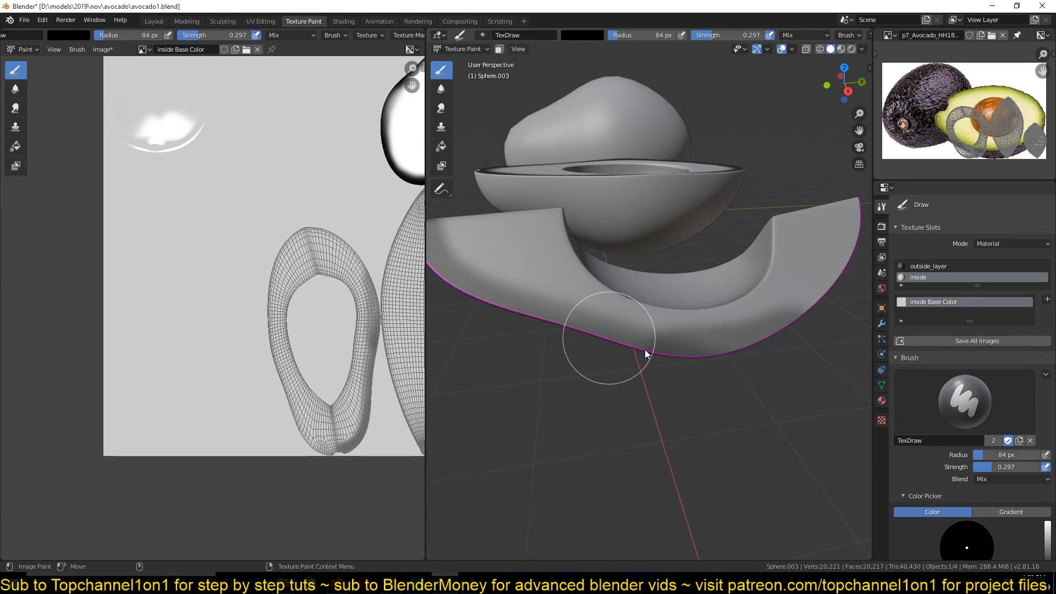
{"action": "left_click_drag", "start_coordinate": [615, 340], "coordinate": [770, 363]}
- Deepen the dark rim along the wedge's outer edge, all the way to the stem tip
{"action": "middle_click_drag", "start_coordinate": [782, 351], "coordinate": [679, 374]}
{"action": "mouse_move", "coordinate": [678, 375]}
{"action": "left_mouse_down"}
{"action": "mouse_move", "coordinate": [811, 321]}
{"action": "mouse_move", "coordinate": [839, 278]}
{"action": "mouse_move", "coordinate": [748, 369]}
{"action": "mouse_move", "coordinate": [585, 388]}
{"action": "mouse_move", "coordinate": [481, 342]}
{"action": "left_mouse_up"}
{"action": "middle_click_drag", "start_coordinate": [480, 342], "coordinate": [691, 354]}
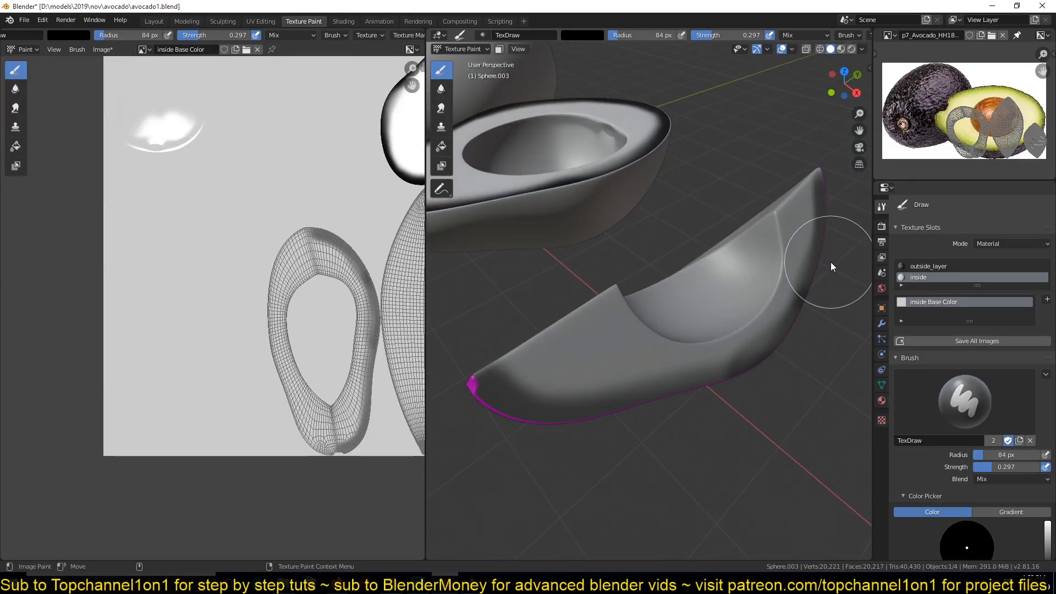
{"action": "mouse_move", "coordinate": [762, 376]}
{"action": "left_mouse_down"}
{"action": "mouse_move", "coordinate": [796, 332]}
{"action": "mouse_move", "coordinate": [741, 374]}
{"action": "mouse_move", "coordinate": [676, 393]}
{"action": "mouse_move", "coordinate": [479, 427]}
{"action": "left_mouse_up"}
- Set the brush colour to white and lighten the wedge's flesh around and inside the pit hollow
{"action": "mouse_move", "coordinate": [478, 427]}
{"action": "middle_mouse_down"}
{"action": "mouse_move", "coordinate": [625, 337]}
{"action": "mouse_move", "coordinate": [570, 314]}
{"action": "middle_mouse_up"}
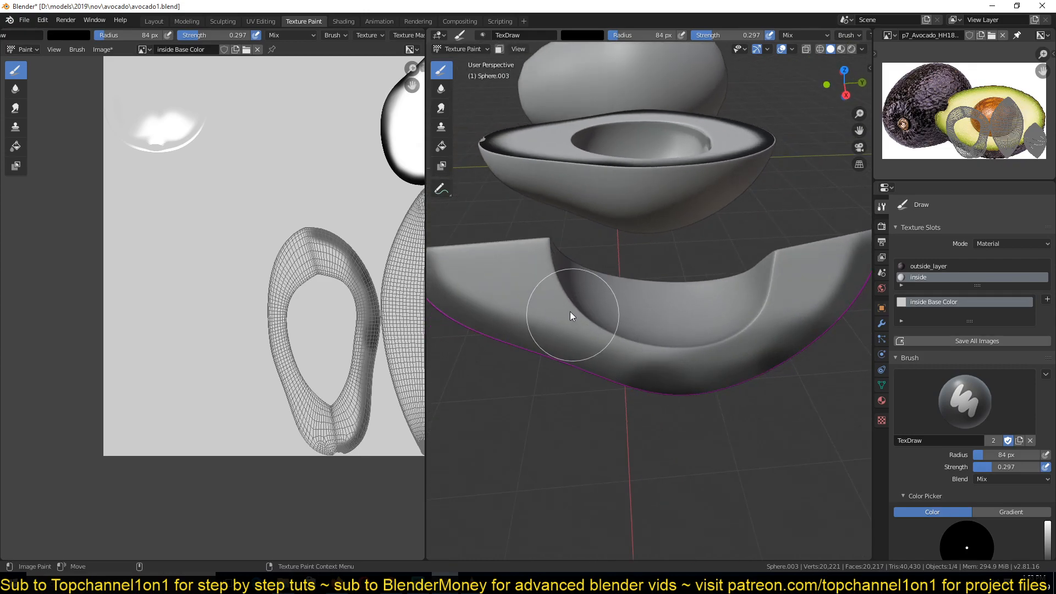
{"action": "left_click", "coordinate": [58, 34]}
{"action": "left_click_drag", "start_coordinate": [143, 63], "coordinate": [143, 48]}
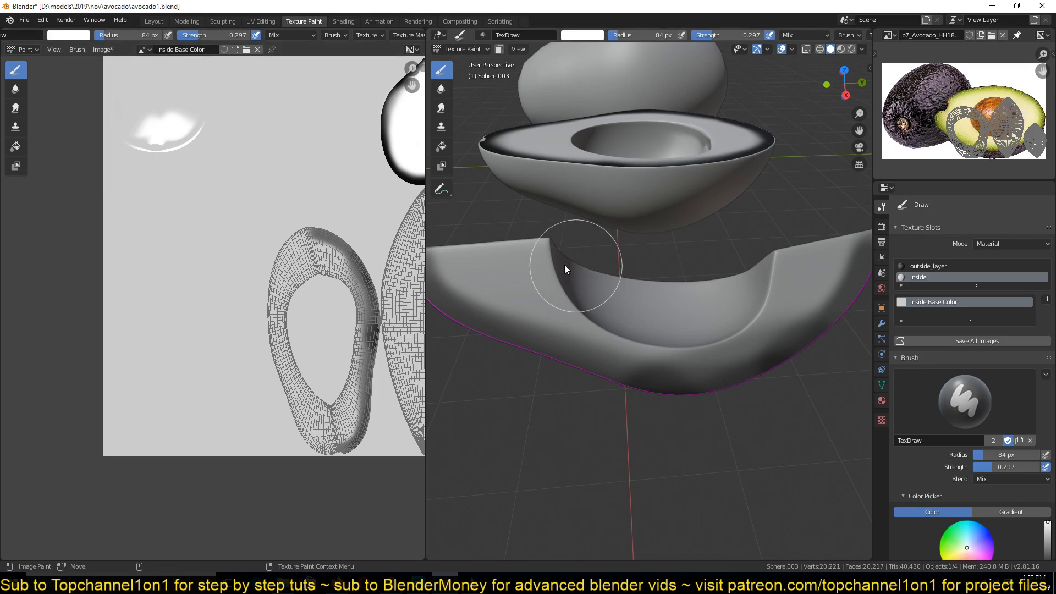
{"action": "mouse_move", "coordinate": [567, 292]}
{"action": "left_mouse_down"}
{"action": "mouse_move", "coordinate": [602, 316]}
{"action": "mouse_move", "coordinate": [565, 306]}
{"action": "left_mouse_up"}
{"action": "middle_click_drag", "start_coordinate": [552, 285], "coordinate": [553, 269]}
{"action": "mouse_move", "coordinate": [528, 270]}
{"action": "left_mouse_down"}
{"action": "mouse_move", "coordinate": [629, 311]}
{"action": "mouse_move", "coordinate": [721, 331]}
{"action": "mouse_move", "coordinate": [731, 309]}
{"action": "left_mouse_up"}
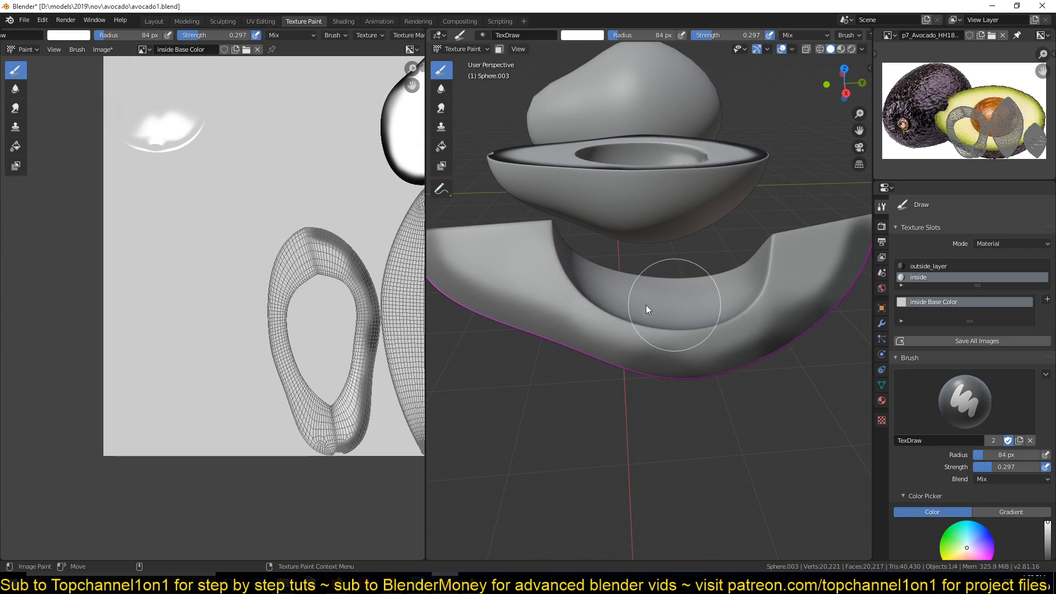
- Paint white along the right inner edge of the ring-shaped UV island, using a larger brush for the second stroke
{"action": "mouse_move", "coordinate": [342, 281]}
{"action": "left_mouse_down"}
{"action": "mouse_move", "coordinate": [355, 308]}
{"action": "mouse_move", "coordinate": [345, 323]}
{"action": "left_mouse_up"}
{"action": "key", "text": "bracketright"}
{"action": "key", "text": "bracketright"}
{"action": "key", "text": "bracketright"}
{"action": "key", "text": "bracketright"}
{"action": "key", "text": "bracketright"}
{"action": "mouse_move", "coordinate": [344, 288]}
{"action": "left_mouse_down"}
{"action": "mouse_move", "coordinate": [354, 381]}
{"action": "mouse_move", "coordinate": [337, 399]}
{"action": "mouse_move", "coordinate": [353, 357]}
{"action": "mouse_move", "coordinate": [352, 299]}
{"action": "mouse_move", "coordinate": [335, 271]}
{"action": "left_mouse_up"}
- Reduce the brush radius to 45 px and paint white across the wedge's flesh just inside the dark rim
{"action": "middle_click_drag", "start_coordinate": [710, 277], "coordinate": [729, 291]}
{"action": "key", "text": "bracketleft"}
{"action": "key", "text": "bracketleft"}
{"action": "key", "text": "bracketleft"}
{"action": "key", "text": "bracketleft"}
{"action": "key", "text": "bracketleft"}
{"action": "key", "text": "bracketleft"}
{"action": "key", "text": "bracketleft"}
{"action": "key", "text": "bracketleft"}
{"action": "key", "text": "bracketleft"}
{"action": "key", "text": "bracketleft"}
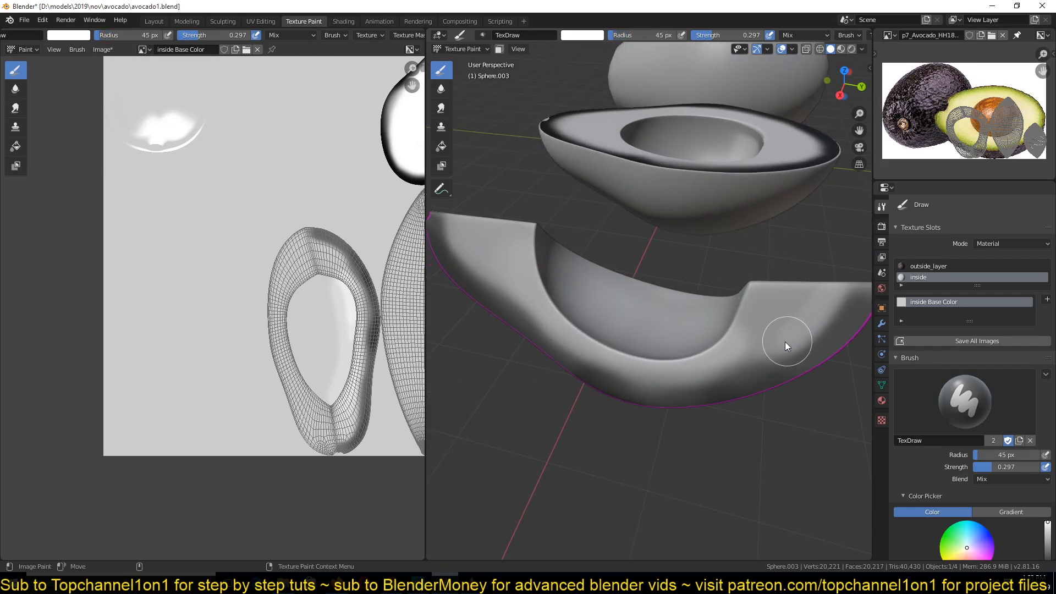
{"action": "mouse_move", "coordinate": [717, 368]}
{"action": "left_mouse_down"}
{"action": "mouse_move", "coordinate": [634, 370]}
{"action": "mouse_move", "coordinate": [506, 281]}
{"action": "left_mouse_up"}
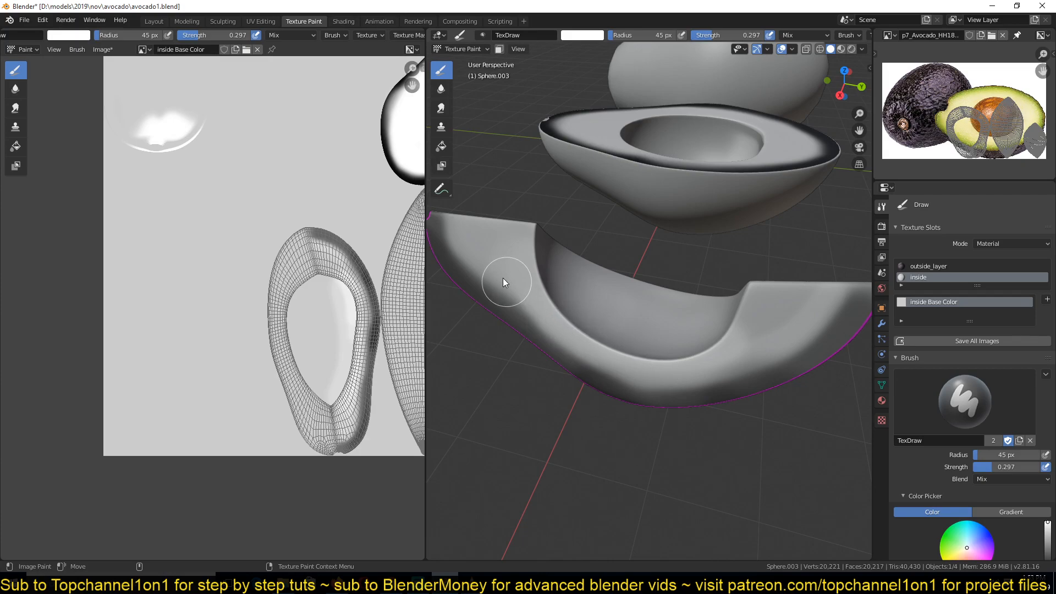
{"action": "mouse_move", "coordinate": [542, 311]}
{"action": "left_mouse_down"}
{"action": "mouse_move", "coordinate": [674, 371]}
{"action": "mouse_move", "coordinate": [807, 345]}
{"action": "mouse_move", "coordinate": [702, 372]}
{"action": "mouse_move", "coordinate": [738, 328]}
{"action": "left_mouse_up"}
- Set the brush colour to black and darken the tip and outer edge of the wedge's opposite cut face
{"action": "mouse_move", "coordinate": [738, 328]}
{"action": "middle_mouse_down"}
{"action": "mouse_move", "coordinate": [577, 333]}
{"action": "mouse_move", "coordinate": [565, 321]}
{"action": "middle_mouse_up"}
{"action": "left_click", "coordinate": [80, 36]}
{"action": "left_click", "coordinate": [141, 118]}
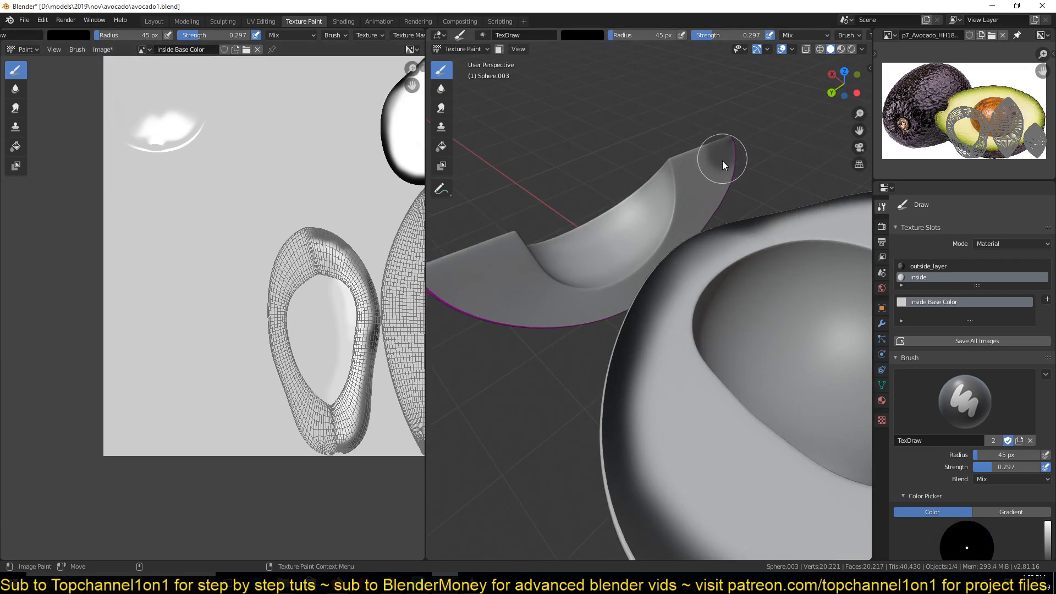
{"action": "left_click_drag", "start_coordinate": [722, 159], "coordinate": [733, 144]}
{"action": "left_click_drag", "start_coordinate": [711, 217], "coordinate": [678, 266]}
{"action": "left_click_drag", "start_coordinate": [721, 172], "coordinate": [690, 246]}
- Extend and deepen the dark rim along the whole outer edge of the wedge's opposite cut face
{"action": "middle_click_drag", "start_coordinate": [695, 246], "coordinate": [733, 223]}
{"action": "left_click_drag", "start_coordinate": [671, 249], "coordinate": [615, 332]}
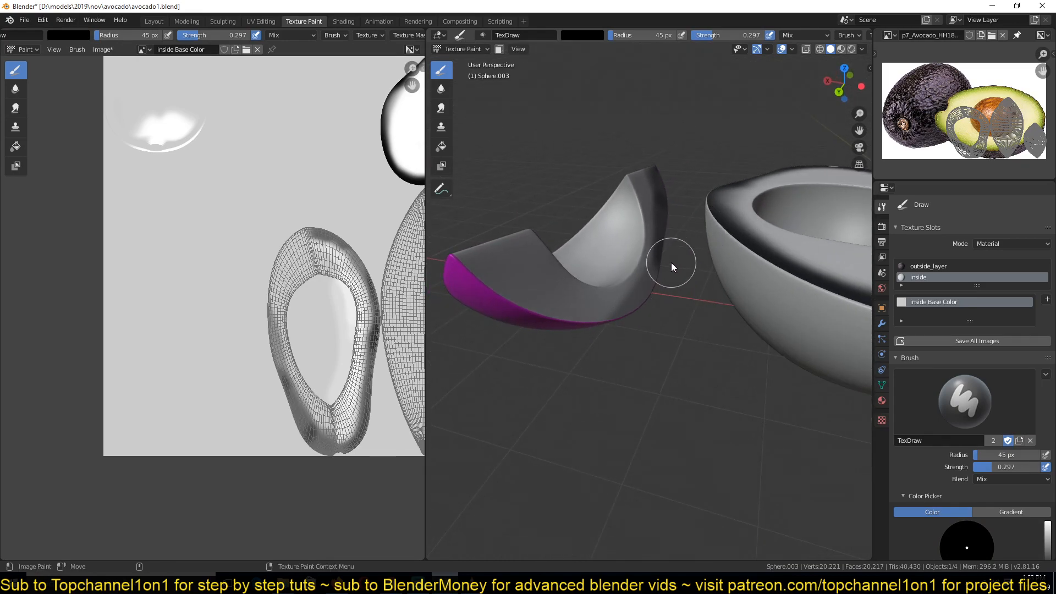
{"action": "left_click_drag", "start_coordinate": [671, 262], "coordinate": [577, 332]}
{"action": "mouse_move", "coordinate": [458, 257]}
{"action": "left_mouse_down"}
{"action": "mouse_move", "coordinate": [552, 306]}
{"action": "mouse_move", "coordinate": [638, 291]}
{"action": "left_mouse_up"}
{"action": "mouse_move", "coordinate": [672, 233]}
{"action": "left_mouse_down"}
{"action": "mouse_move", "coordinate": [658, 279]}
{"action": "mouse_move", "coordinate": [616, 330]}
{"action": "left_mouse_up"}
{"action": "mouse_move", "coordinate": [480, 276]}
{"action": "left_mouse_down"}
{"action": "mouse_move", "coordinate": [566, 317]}
{"action": "mouse_move", "coordinate": [658, 301]}
{"action": "mouse_move", "coordinate": [474, 309]}
{"action": "mouse_move", "coordinate": [484, 287]}
{"action": "mouse_move", "coordinate": [660, 305]}
{"action": "left_mouse_up"}
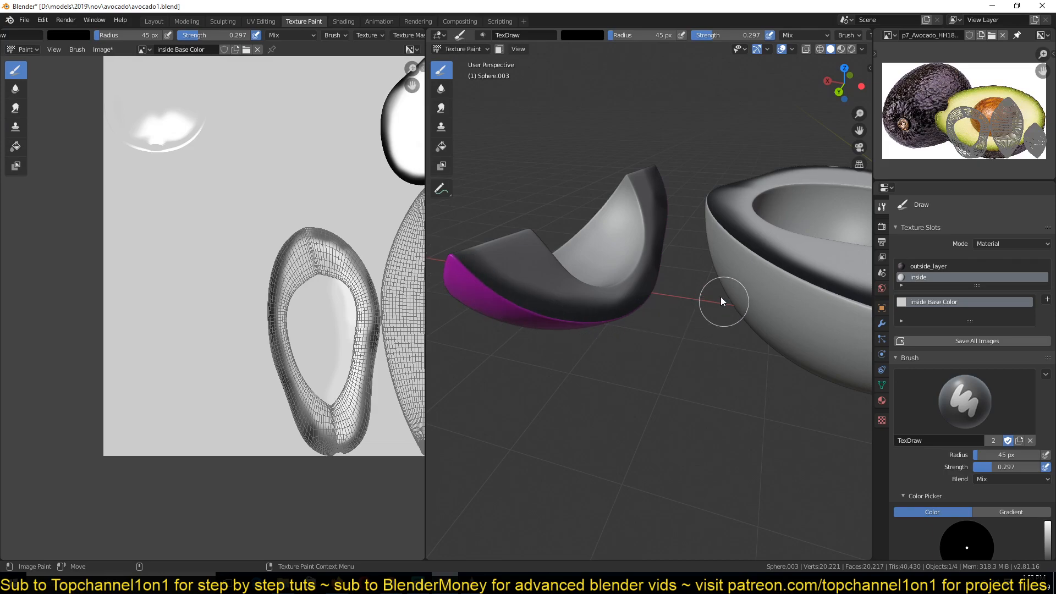
- Switch to the Soften brush, with a 124 px radius, for the ring-shaped UV island
{"action": "left_click", "coordinate": [16, 89]}
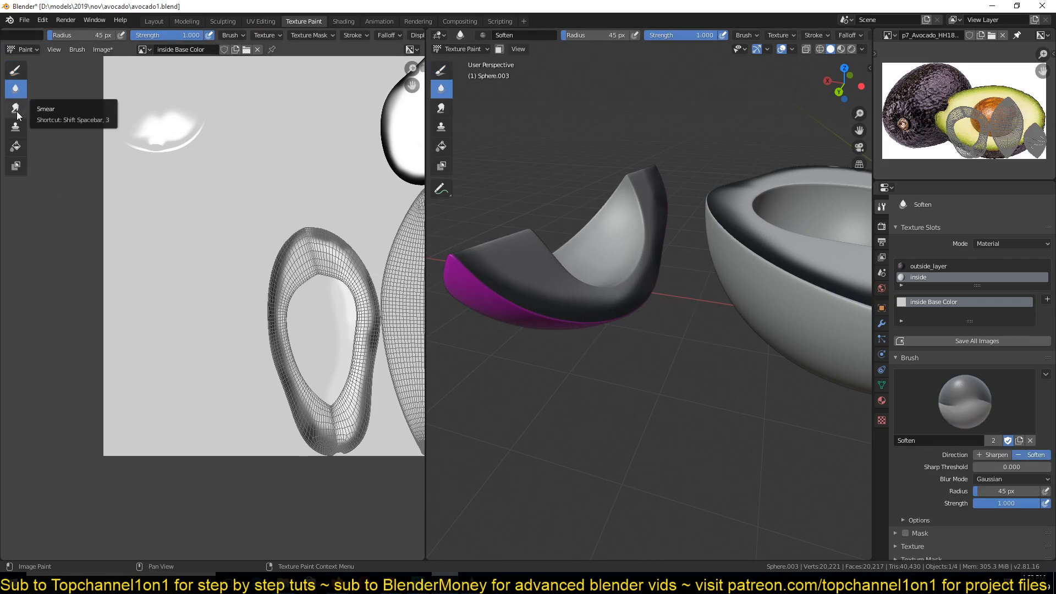
{"action": "key", "text": "bracketright"}
{"action": "key", "text": "bracketright"}
{"action": "key", "text": "bracketright"}
{"action": "key", "text": "bracketright"}
{"action": "key", "text": "bracketright"}
{"action": "key", "text": "bracketright"}
{"action": "scroll", "coordinate": [330, 278], "scroll_direction": "up", "scroll_amount": 3}
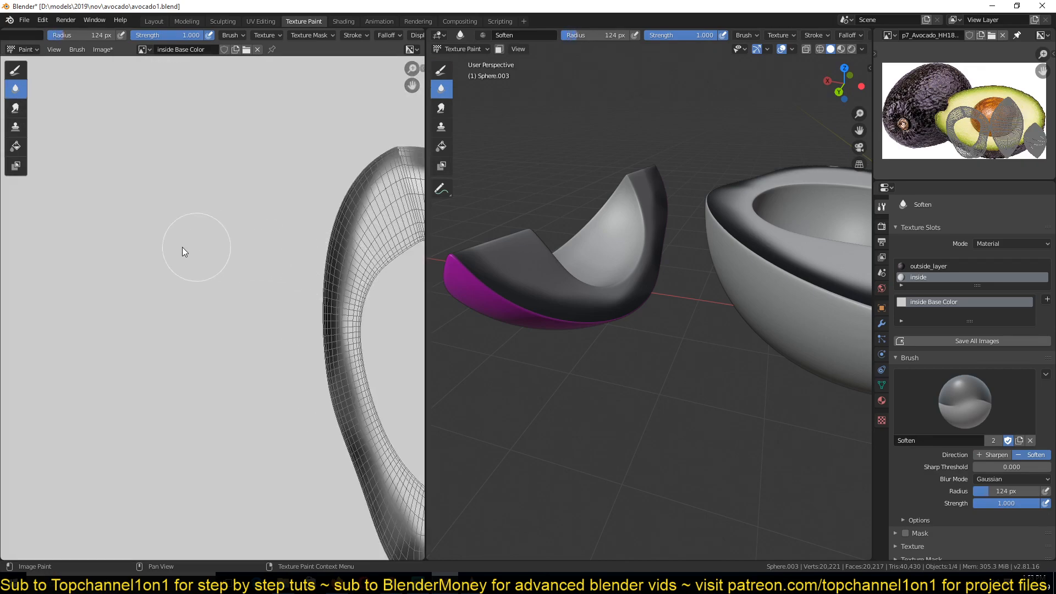
{"action": "middle_click_drag", "start_coordinate": [273, 262], "coordinate": [47, 224]}
- Try to smear the dark rim along the upper outer edge of the ring-shaped UV island
{"action": "mouse_move", "coordinate": [242, 187]}
{"action": "left_mouse_down"}
{"action": "mouse_move", "coordinate": [194, 134]}
{"action": "mouse_move", "coordinate": [268, 200]}
{"action": "mouse_move", "coordinate": [185, 143]}
{"action": "mouse_move", "coordinate": [285, 239]}
{"action": "mouse_move", "coordinate": [288, 263]}
{"action": "mouse_move", "coordinate": [260, 187]}
{"action": "mouse_move", "coordinate": [259, 131]}
{"action": "mouse_move", "coordinate": [218, 166]}
{"action": "mouse_move", "coordinate": [203, 149]}
{"action": "mouse_move", "coordinate": [255, 189]}
{"action": "mouse_move", "coordinate": [192, 144]}
{"action": "left_mouse_up"}
{"action": "left_click", "coordinate": [16, 108]}
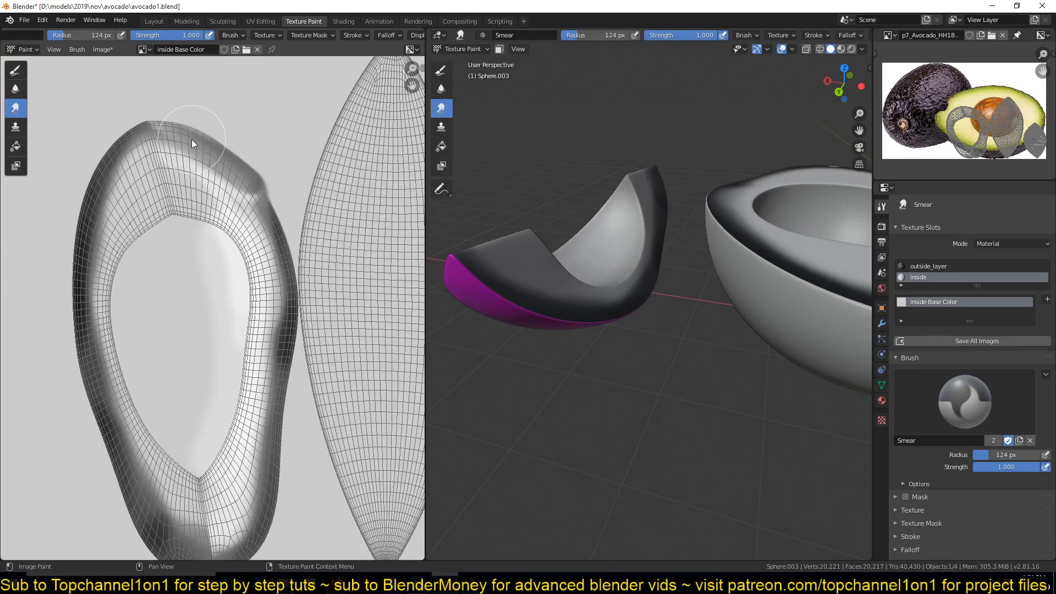
{"action": "key", "text": "ctrl+z"}
- Soften the dark rim down the right outer edge of the ring-shaped UV island
{"action": "left_click", "coordinate": [15, 89]}
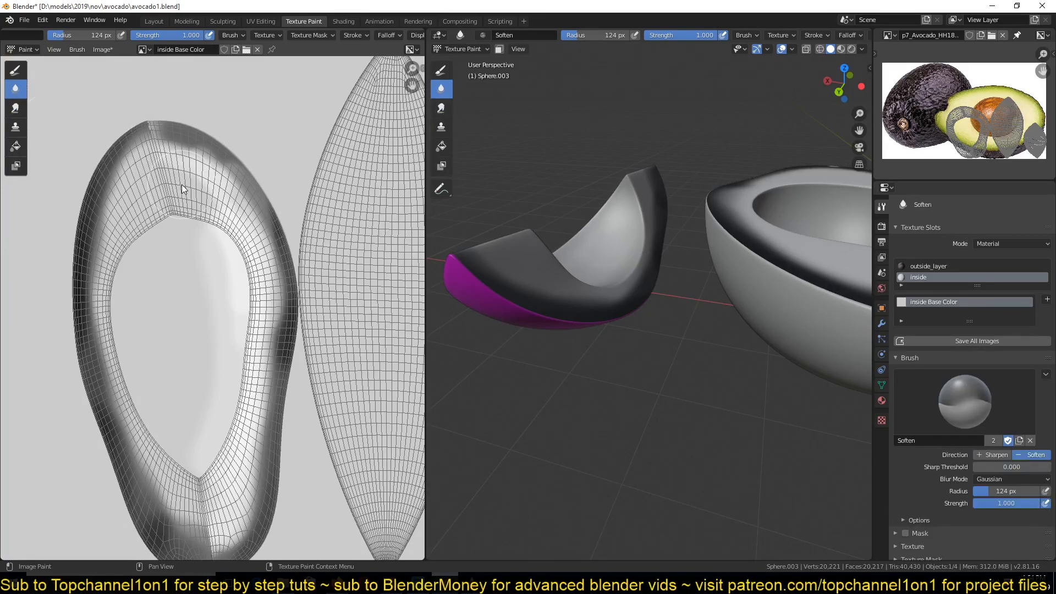
{"action": "mouse_move", "coordinate": [250, 187]}
{"action": "left_mouse_down"}
{"action": "mouse_move", "coordinate": [274, 228]}
{"action": "mouse_move", "coordinate": [281, 328]}
{"action": "mouse_move", "coordinate": [268, 401]}
{"action": "mouse_move", "coordinate": [279, 340]}
{"action": "left_mouse_up"}
- Reduce the Soften radius to 51 px and blur the dark rim's transition on the wedge's cut face
{"action": "scroll", "coordinate": [601, 292], "scroll_direction": "up", "scroll_amount": 8}
{"action": "mouse_move", "coordinate": [601, 292]}
{"action": "middle_mouse_down"}
{"action": "mouse_move", "coordinate": [523, 289]}
{"action": "mouse_move", "coordinate": [724, 348]}
{"action": "middle_mouse_up"}
{"action": "scroll", "coordinate": [522, 289], "scroll_direction": "down", "scroll_amount": 8}
{"action": "key", "text": "bracketleft"}
{"action": "key", "text": "bracketleft"}
{"action": "key", "text": "bracketleft"}
{"action": "key", "text": "bracketleft"}
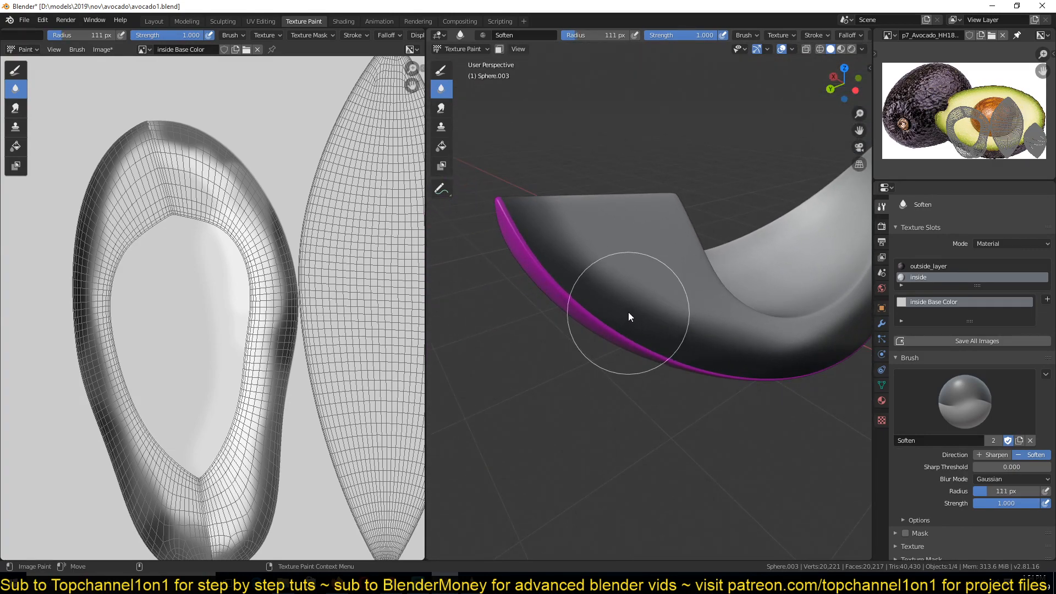
{"action": "key", "text": "bracketleft"}
{"action": "key", "text": "bracketleft"}
{"action": "key", "text": "bracketleft"}
{"action": "key", "text": "bracketleft"}
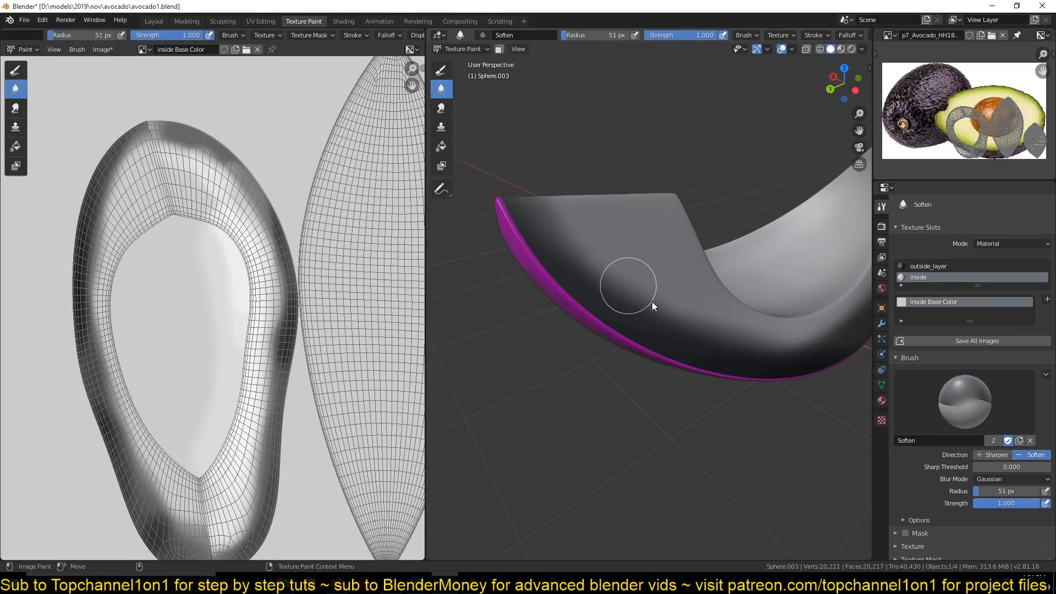
{"action": "middle_click_drag", "start_coordinate": [672, 312], "coordinate": [636, 332]}
{"action": "mouse_move", "coordinate": [636, 331]}
{"action": "left_mouse_down"}
{"action": "mouse_move", "coordinate": [838, 407]}
{"action": "mouse_move", "coordinate": [524, 283]}
{"action": "left_mouse_up"}
{"action": "middle_click_drag", "start_coordinate": [608, 304], "coordinate": [843, 355]}
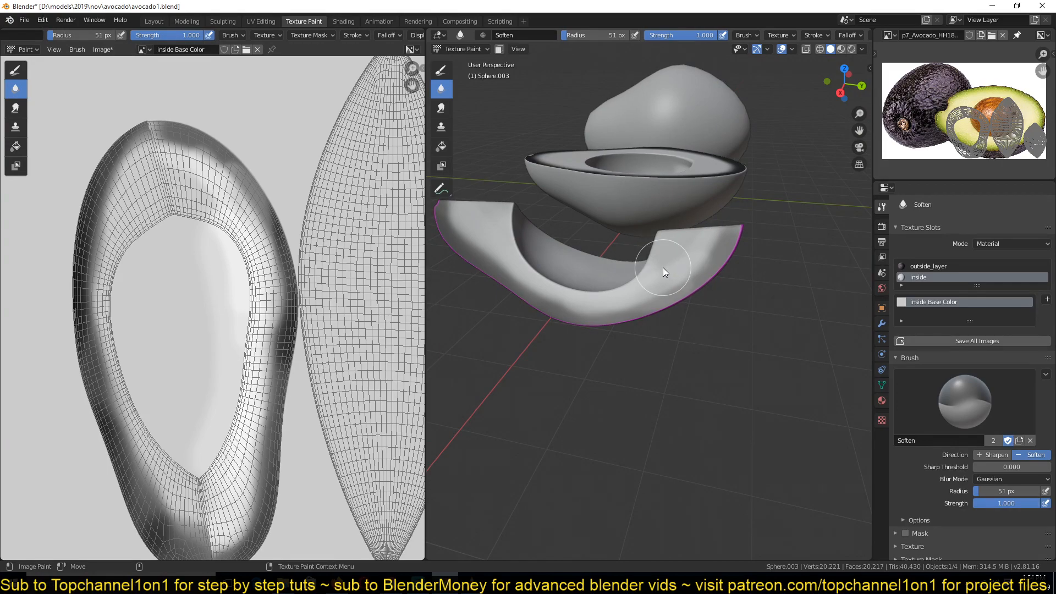
- Paint white inside the ring-shaped UV island with the Draw brush, enlarging its radius to 138 px
{"action": "middle_click_drag", "start_coordinate": [211, 396], "coordinate": [237, 306]}
{"action": "middle_click_drag", "start_coordinate": [588, 332], "coordinate": [731, 318]}
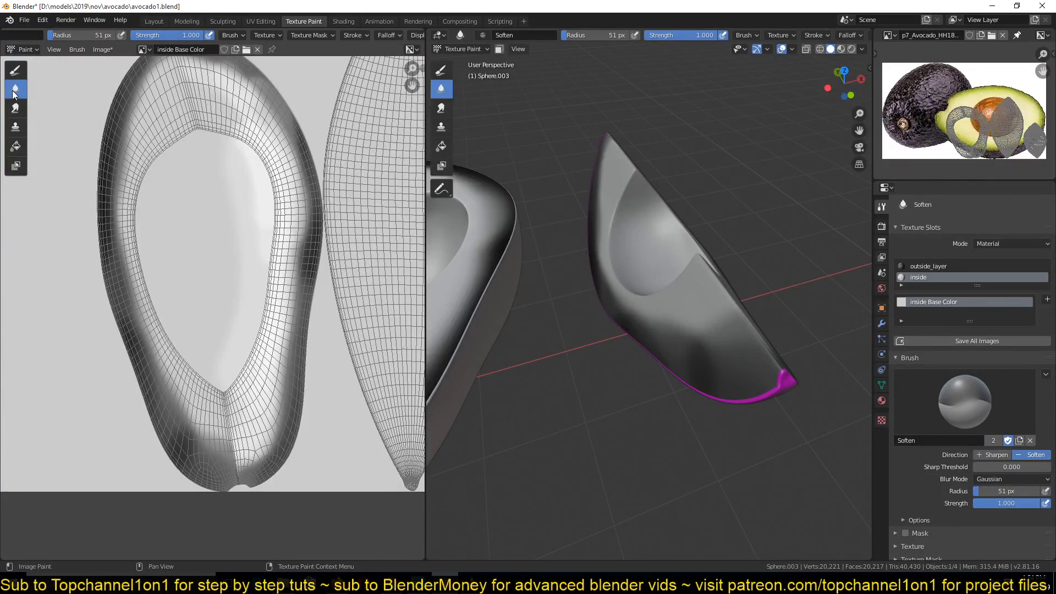
{"action": "left_click", "coordinate": [15, 70]}
{"action": "left_click", "coordinate": [68, 35]}
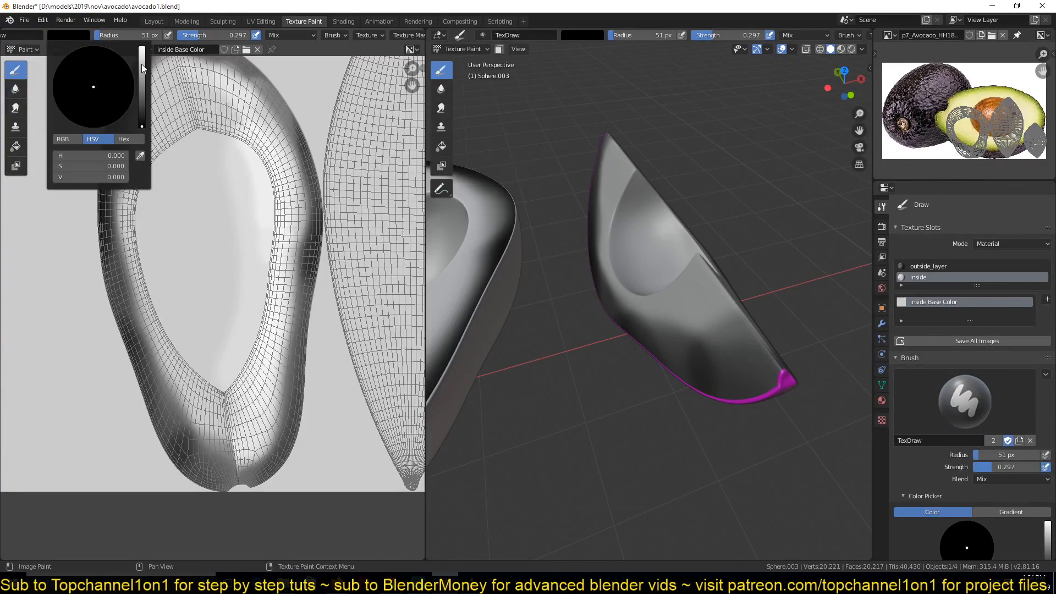
{"action": "left_click_drag", "start_coordinate": [141, 65], "coordinate": [143, 47]}
{"action": "left_click", "coordinate": [223, 331]}
{"action": "key", "text": "f"}
{"action": "left_click", "coordinate": [222, 394]}
{"action": "mouse_move", "coordinate": [152, 234]}
{"action": "left_mouse_down"}
{"action": "mouse_move", "coordinate": [170, 142]}
{"action": "mouse_move", "coordinate": [148, 228]}
{"action": "mouse_move", "coordinate": [181, 337]}
{"action": "mouse_move", "coordinate": [237, 423]}
{"action": "mouse_move", "coordinate": [220, 420]}
{"action": "mouse_move", "coordinate": [228, 429]}
{"action": "mouse_move", "coordinate": [183, 291]}
{"action": "mouse_move", "coordinate": [187, 156]}
{"action": "left_mouse_up"}
{"action": "mouse_move", "coordinate": [263, 235]}
{"action": "left_mouse_down"}
{"action": "mouse_move", "coordinate": [255, 293]}
{"action": "mouse_move", "coordinate": [236, 324]}
{"action": "left_mouse_up"}
{"action": "mouse_move", "coordinate": [734, 286]}
{"action": "middle_mouse_down"}
{"action": "mouse_move", "coordinate": [667, 363]}
{"action": "mouse_move", "coordinate": [776, 329]}
{"action": "mouse_move", "coordinate": [670, 349]}
{"action": "mouse_move", "coordinate": [854, 231]}
{"action": "mouse_move", "coordinate": [636, 417]}
{"action": "mouse_move", "coordinate": [679, 413]}
{"action": "mouse_move", "coordinate": [743, 444]}
{"action": "mouse_move", "coordinate": [731, 418]}
{"action": "middle_mouse_up"}
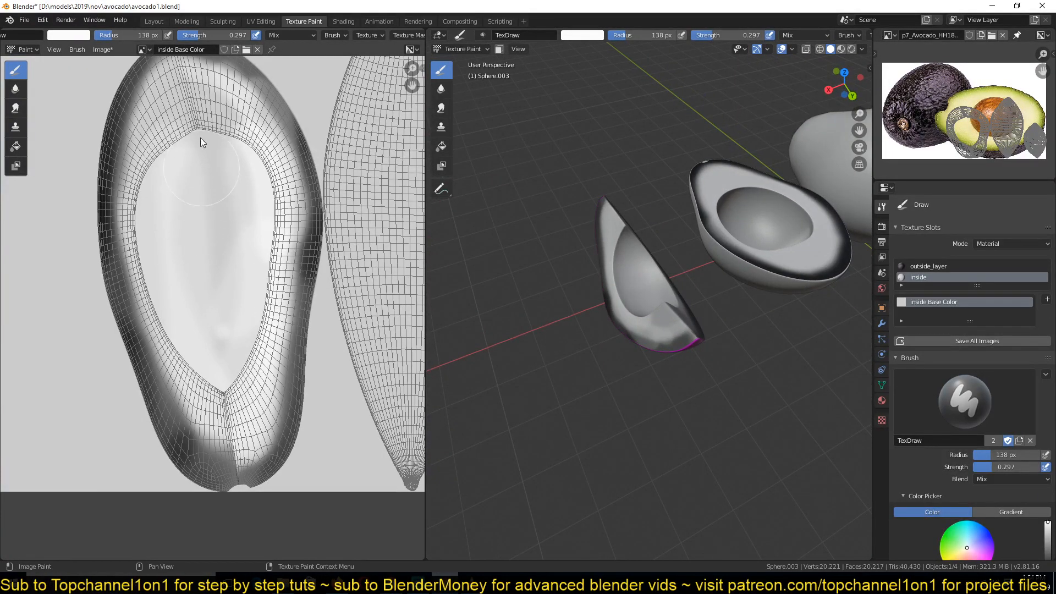
- Save the painted texture as a PNG named "inside mask" in the avocado folder
{"action": "left_click", "coordinate": [103, 49]}
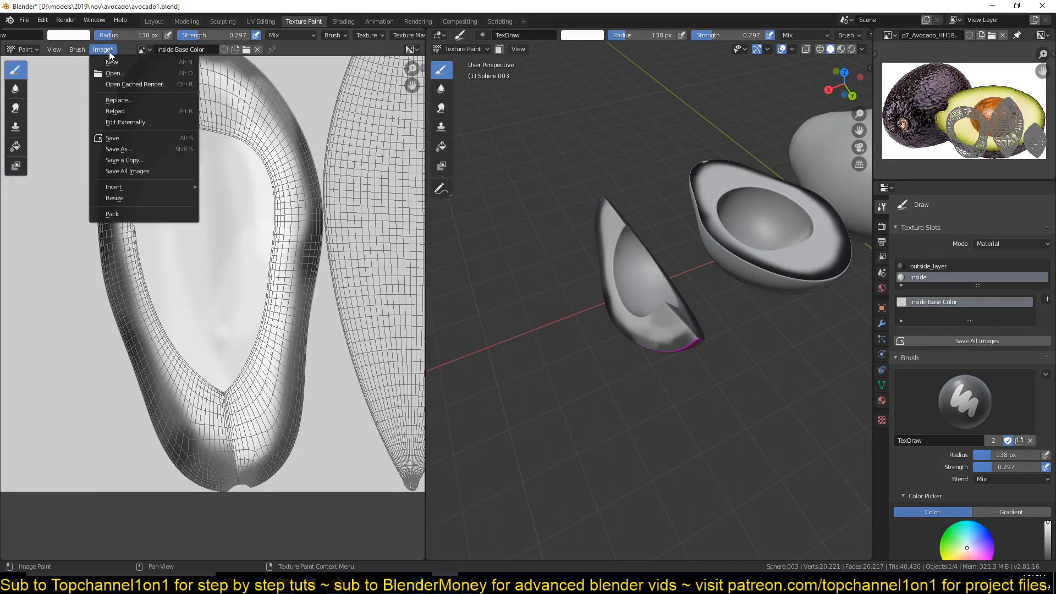
{"action": "left_click", "coordinate": [123, 153]}
{"action": "left_click", "coordinate": [486, 463]}
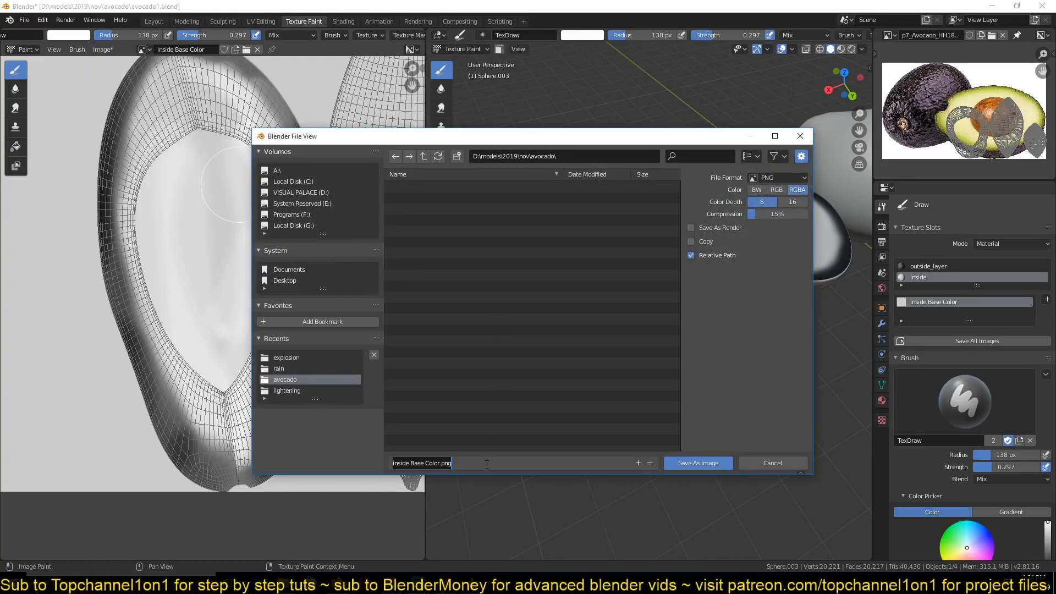
{"action": "left_click", "coordinate": [409, 467]}
{"action": "key", "text": "shift+End"}
{"action": "key", "text": "BackSpace"}
{"action": "type", "text": "mask"}
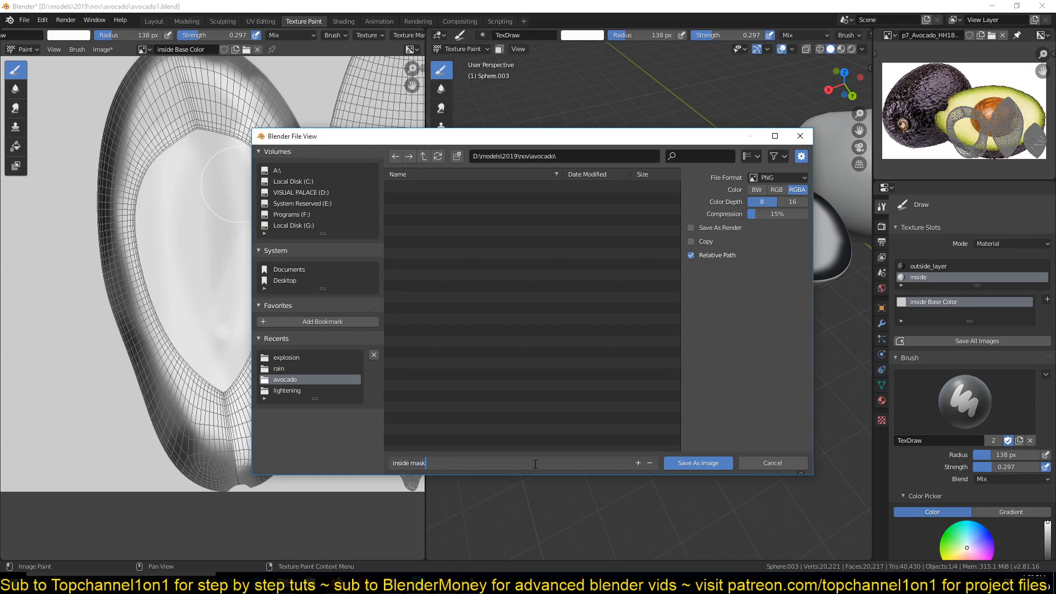
{"action": "left_click", "coordinate": [685, 461]}
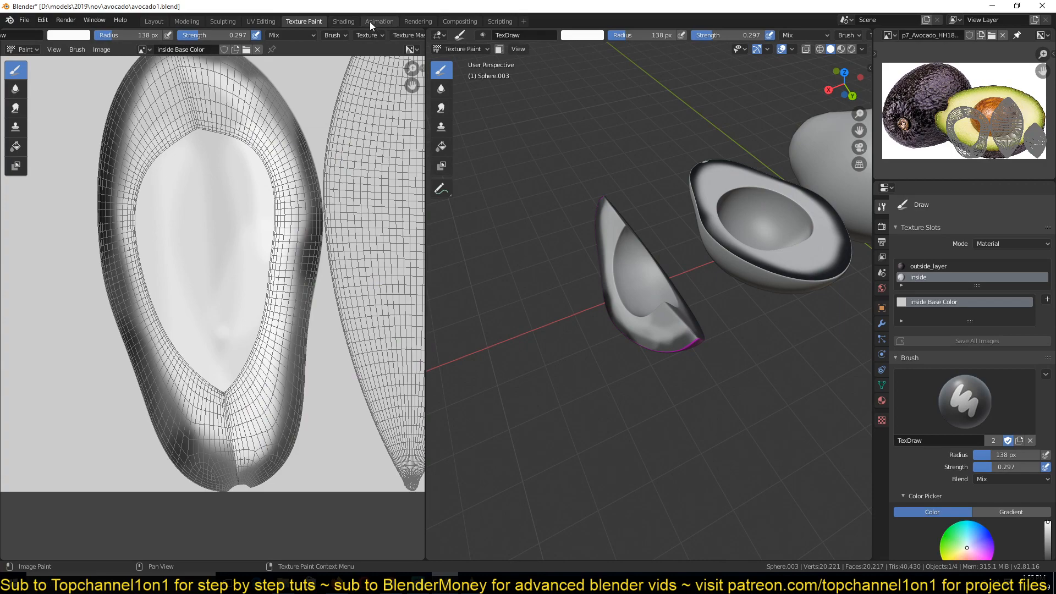
- Switch to the Shading workspace and show the p7_Avocado_HH18 reference photo in the image editor, close up on the cut flesh
{"action": "left_click", "coordinate": [354, 22]}
{"action": "scroll", "coordinate": [425, 222], "scroll_direction": "down", "scroll_amount": 2}
{"action": "scroll", "coordinate": [868, 229], "scroll_direction": "down", "scroll_amount": 3}
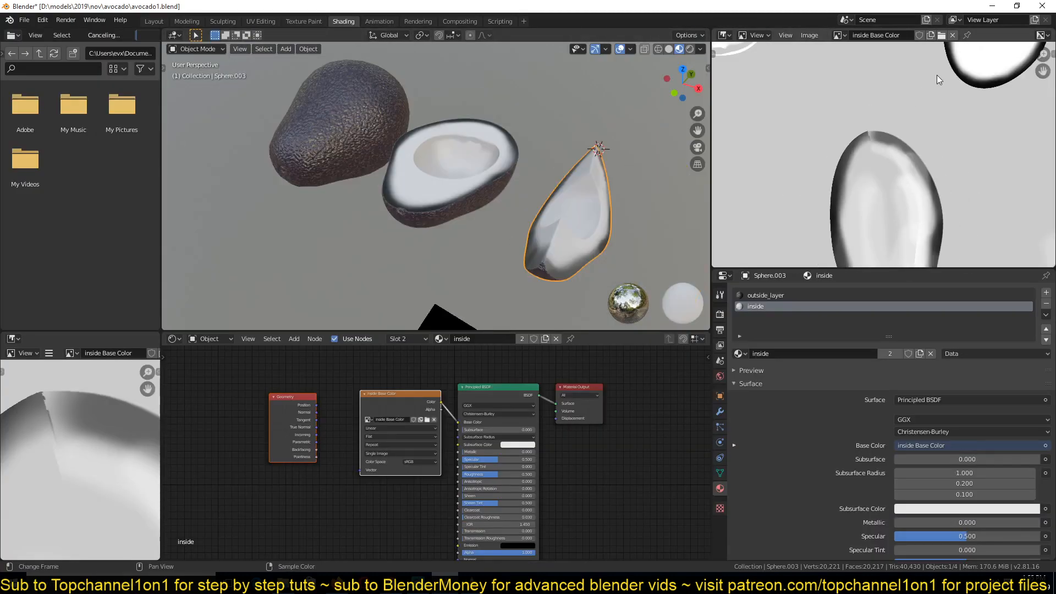
{"action": "left_click", "coordinate": [838, 35]}
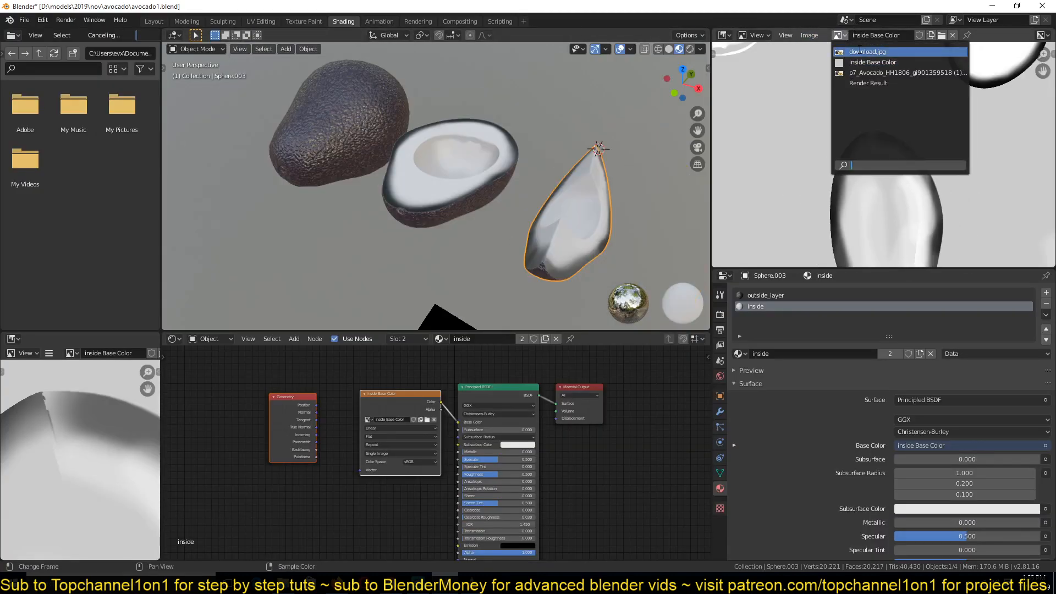
{"action": "left_click", "coordinate": [868, 52]}
{"action": "left_click", "coordinate": [838, 35]}
{"action": "left_click", "coordinate": [846, 73]}
{"action": "scroll", "coordinate": [862, 165], "scroll_direction": "up", "scroll_amount": 4}
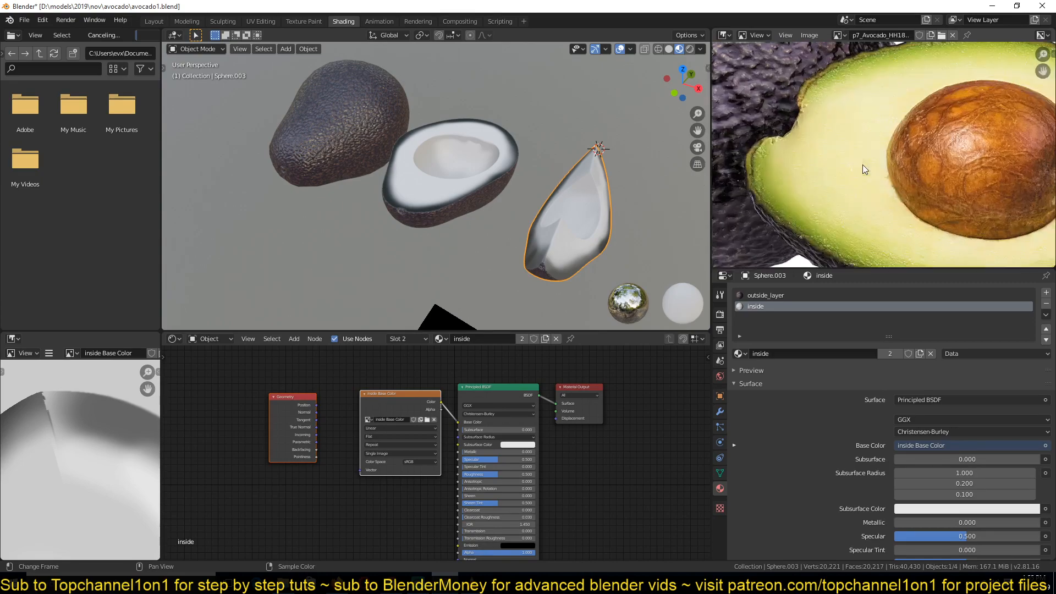
- Select the avocado half, delete the Geometry node from its inside material and move the image texture node away from the Principled BSDF
{"action": "left_click", "coordinate": [479, 202]}
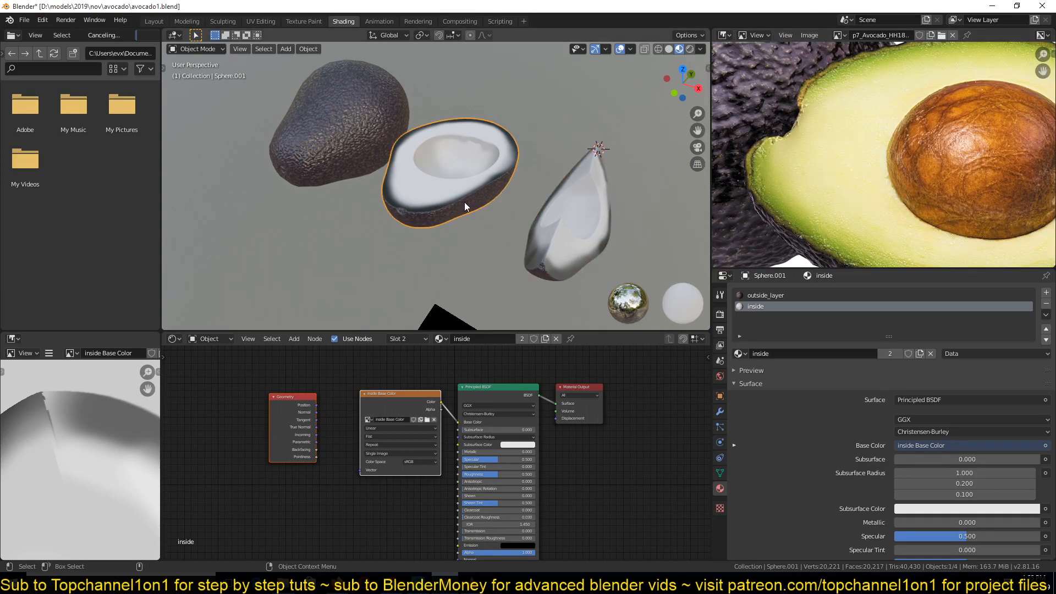
{"action": "middle_click_drag", "start_coordinate": [464, 201], "coordinate": [526, 229]}
{"action": "scroll", "coordinate": [527, 229], "scroll_direction": "up", "scroll_amount": 5}
{"action": "left_click", "coordinate": [310, 412]}
{"action": "key", "text": "x"}
{"action": "left_click_drag", "start_coordinate": [387, 407], "coordinate": [255, 398]}
- Load inside mask.png into the inside material's image texture node and save the blend file
{"action": "left_click", "coordinate": [293, 410]}
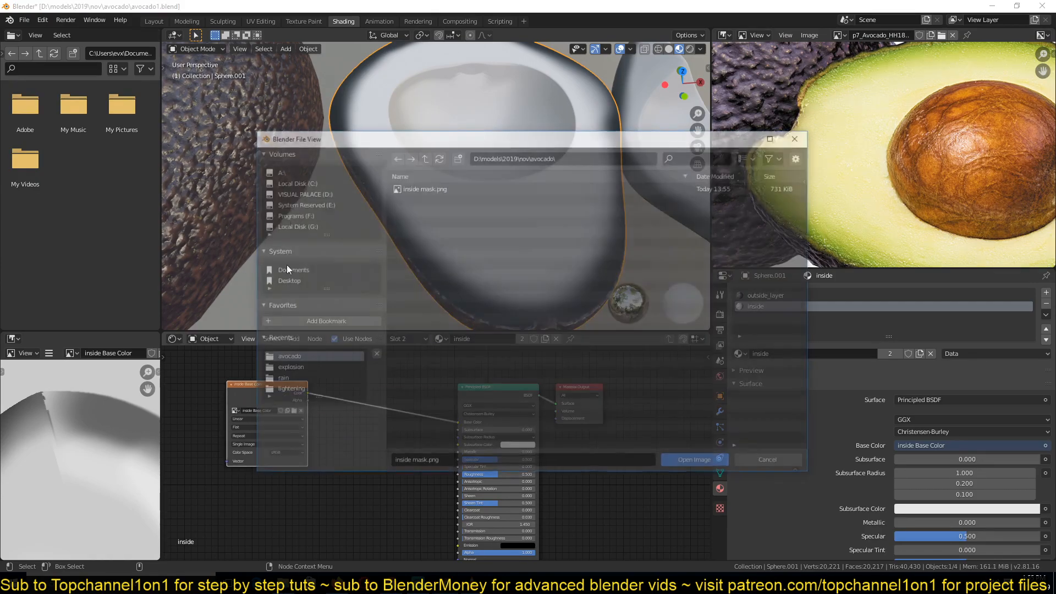
{"action": "double_click", "coordinate": [418, 190]}
{"action": "left_click_drag", "start_coordinate": [268, 397], "coordinate": [187, 392]}
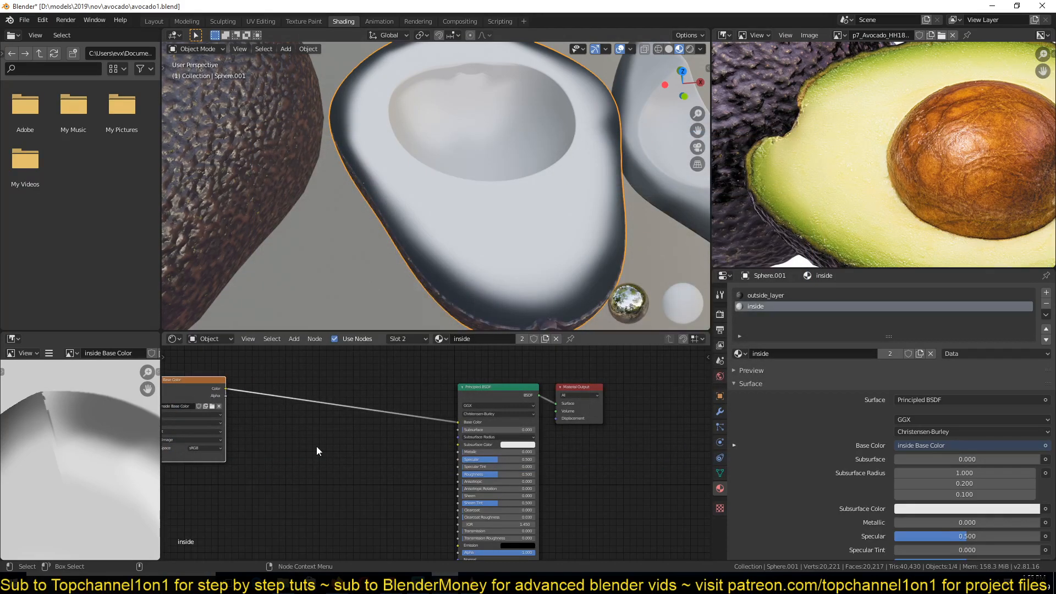
{"action": "middle_click_drag", "start_coordinate": [315, 446], "coordinate": [370, 430]}
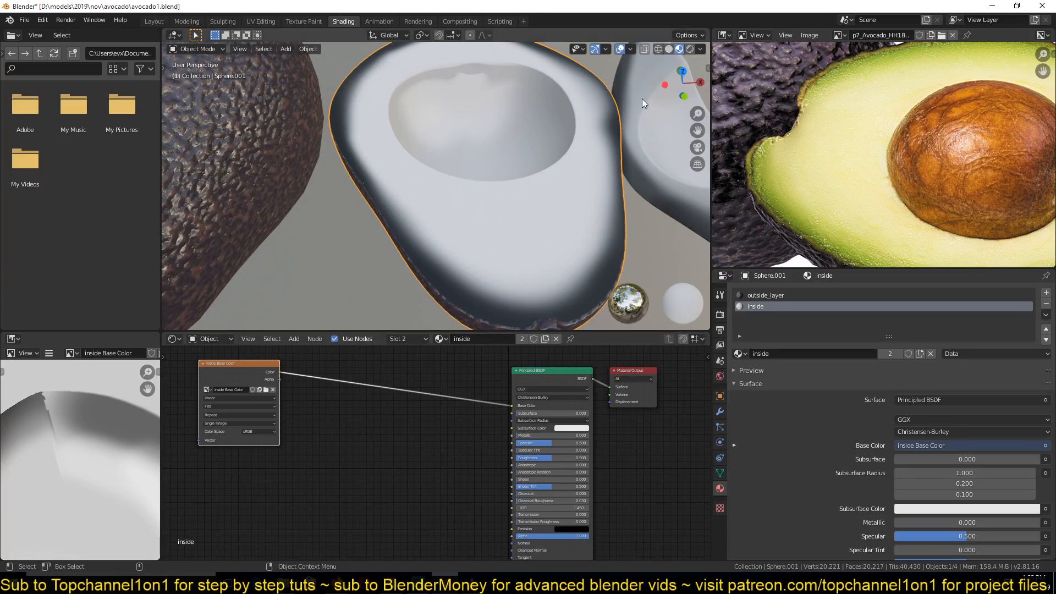
{"action": "middle_click_drag", "start_coordinate": [463, 398], "coordinate": [483, 428]}
{"action": "key", "text": "ctrl+s"}
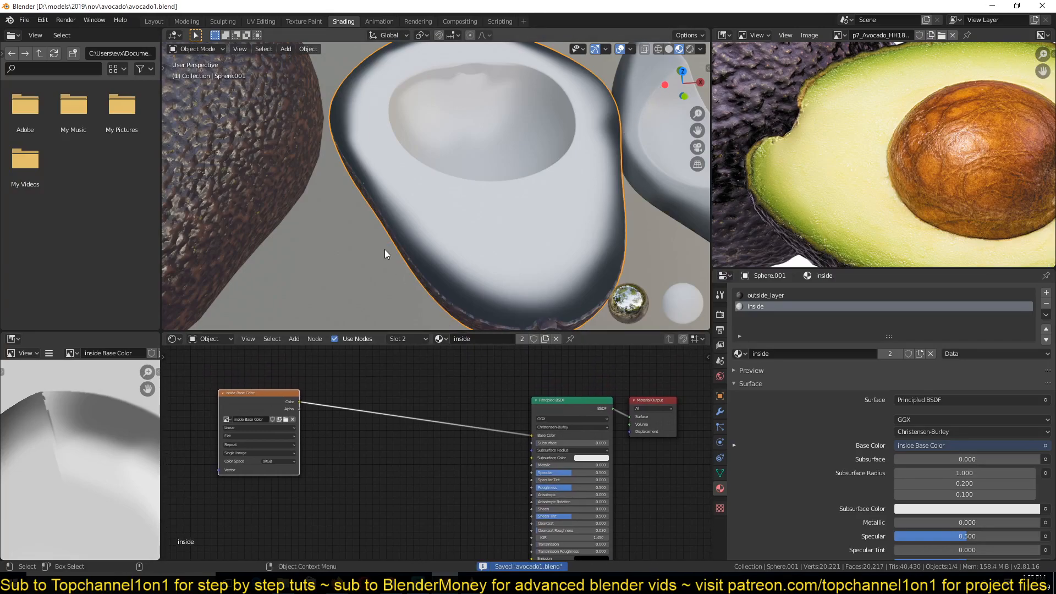
- Insert a ColorRamp node between the image texture and the Principled BSDF's Base Color
{"action": "scroll", "coordinate": [484, 282], "scroll_direction": "down", "scroll_amount": 1}
{"action": "middle_click_drag", "start_coordinate": [490, 204], "coordinate": [467, 242]}
{"action": "scroll", "coordinate": [850, 195], "scroll_direction": "down", "scroll_amount": 1}
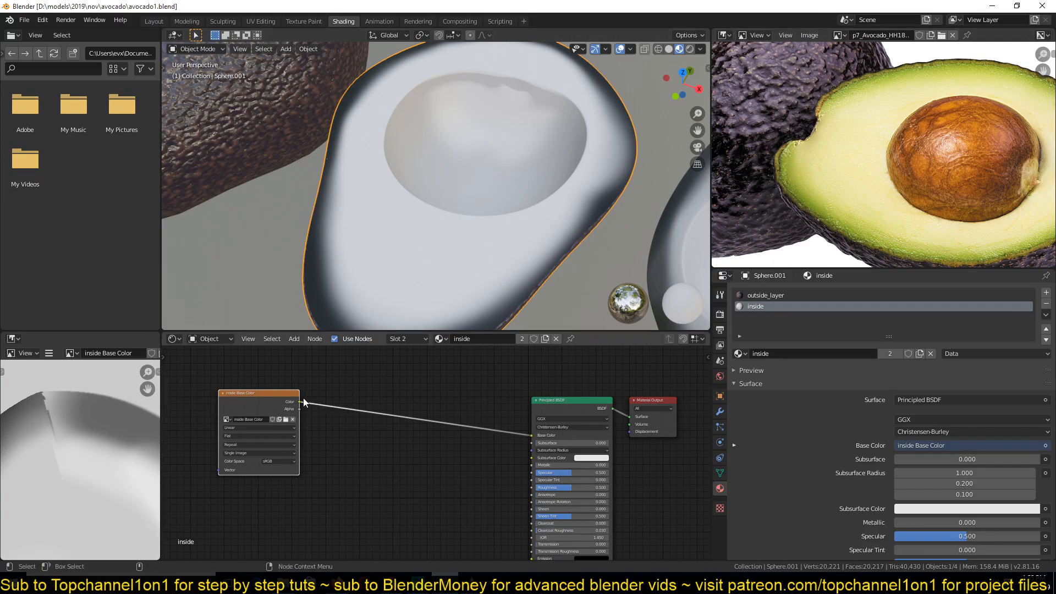
{"action": "left_click_drag", "start_coordinate": [273, 406], "coordinate": [256, 410]}
{"action": "key", "text": "shift+a"}
{"action": "mouse_move", "coordinate": [371, 474]}
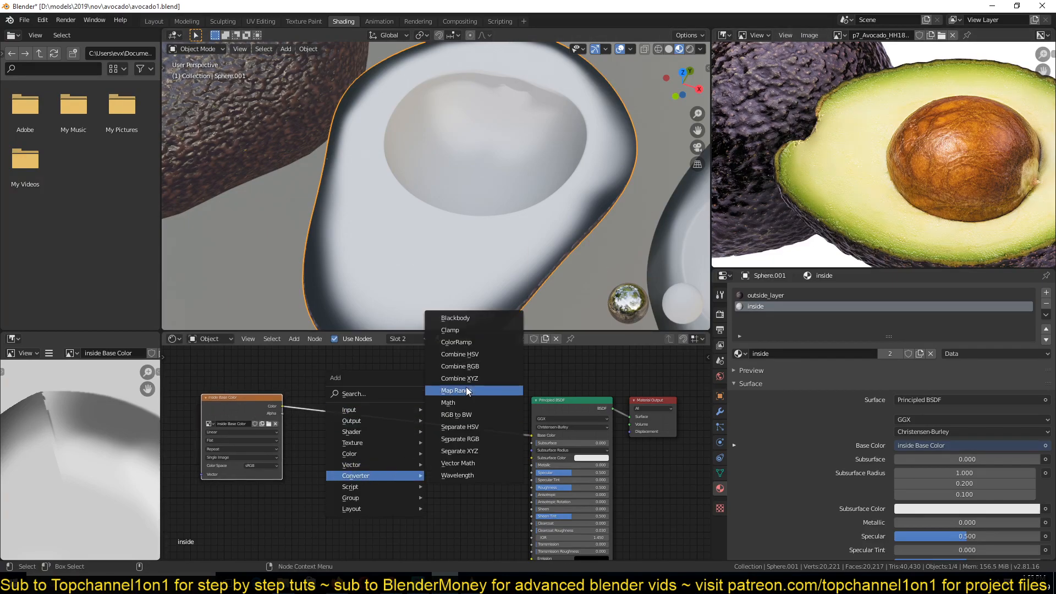
{"action": "left_click", "coordinate": [456, 342]}
{"action": "left_click", "coordinate": [384, 369]}
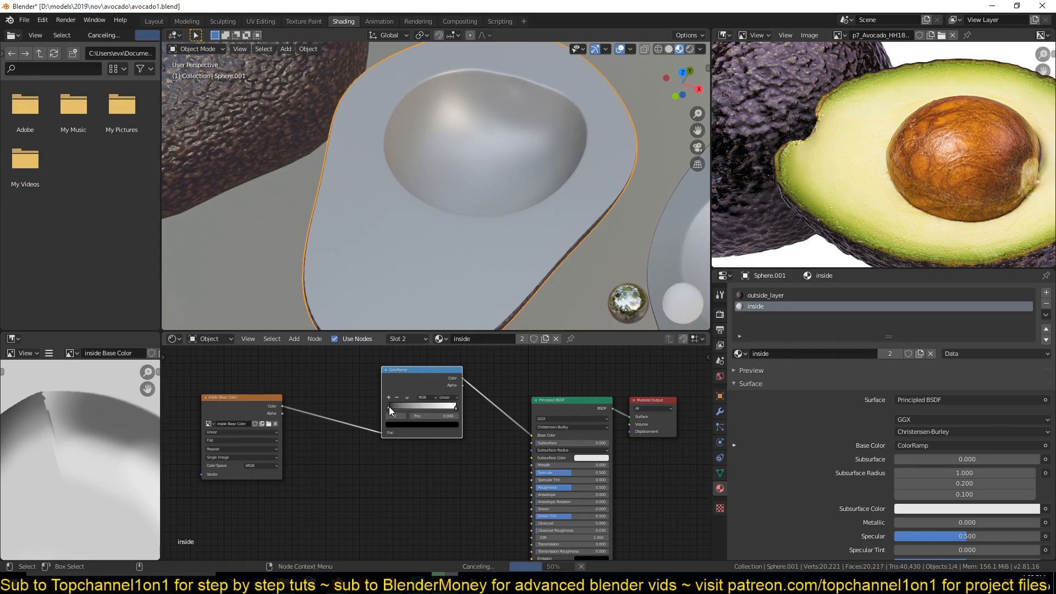
- Set the ColorRamp's black stop to a green sampled from the avocado's rim in the reference photo
{"action": "left_click", "coordinate": [424, 424]}
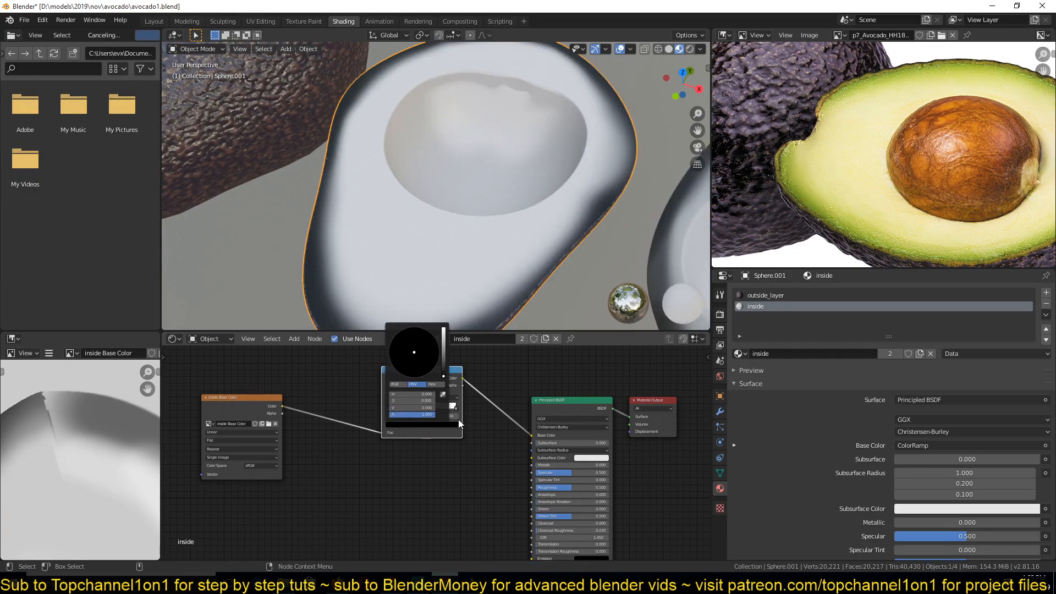
{"action": "left_click", "coordinate": [443, 393]}
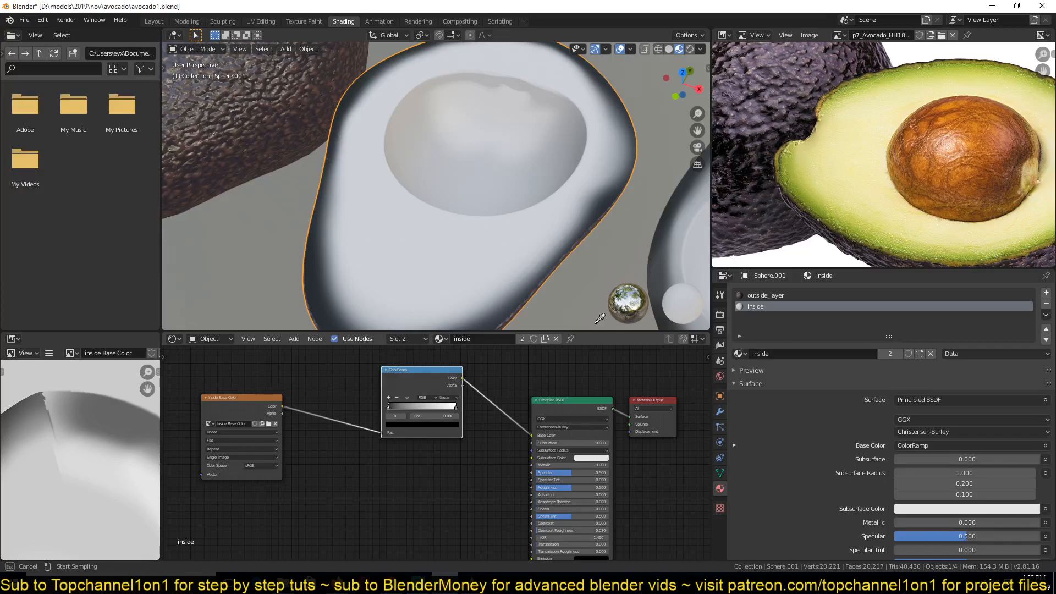
{"action": "left_click", "coordinate": [817, 210]}
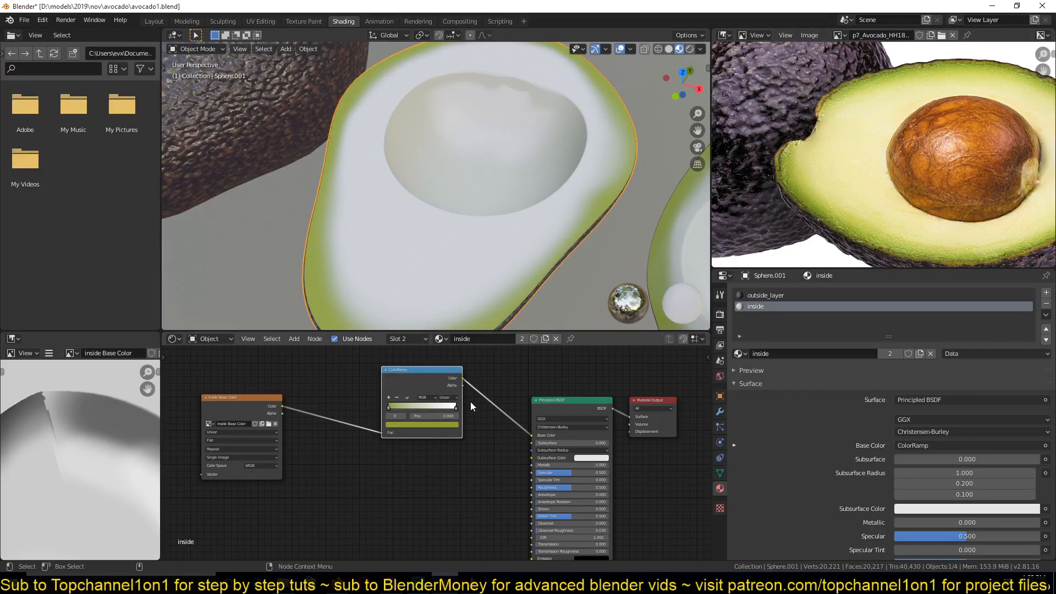
- Set the ColorRamp's white stop to the pale yellow sampled from the avocado flesh in the reference photo
{"action": "left_click", "coordinate": [456, 408]}
{"action": "left_click", "coordinate": [455, 425]}
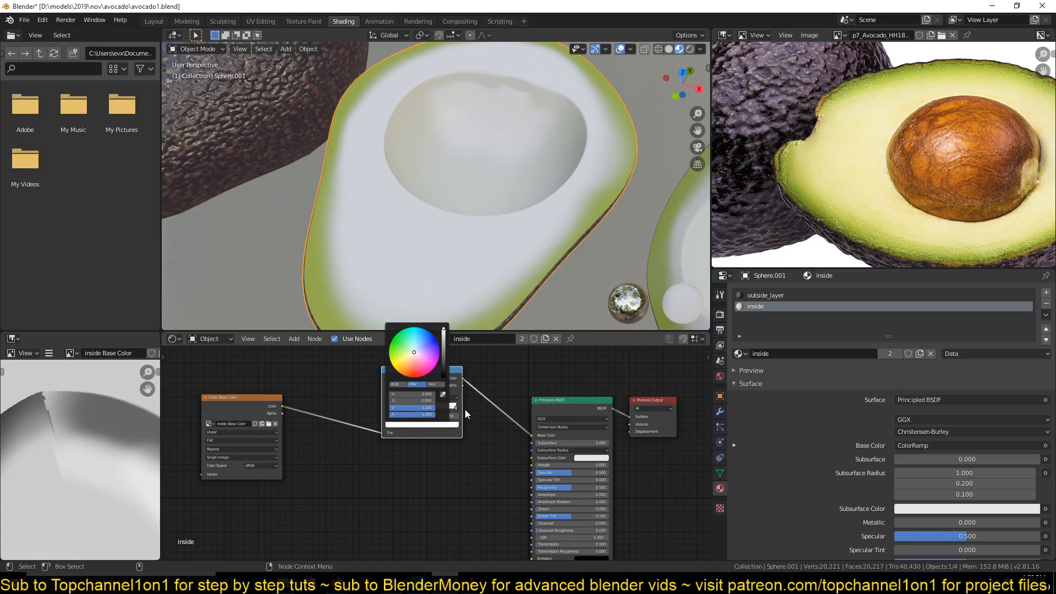
{"action": "left_click", "coordinate": [452, 428]}
{"action": "left_click", "coordinate": [448, 388]}
{"action": "left_click", "coordinate": [874, 168]}
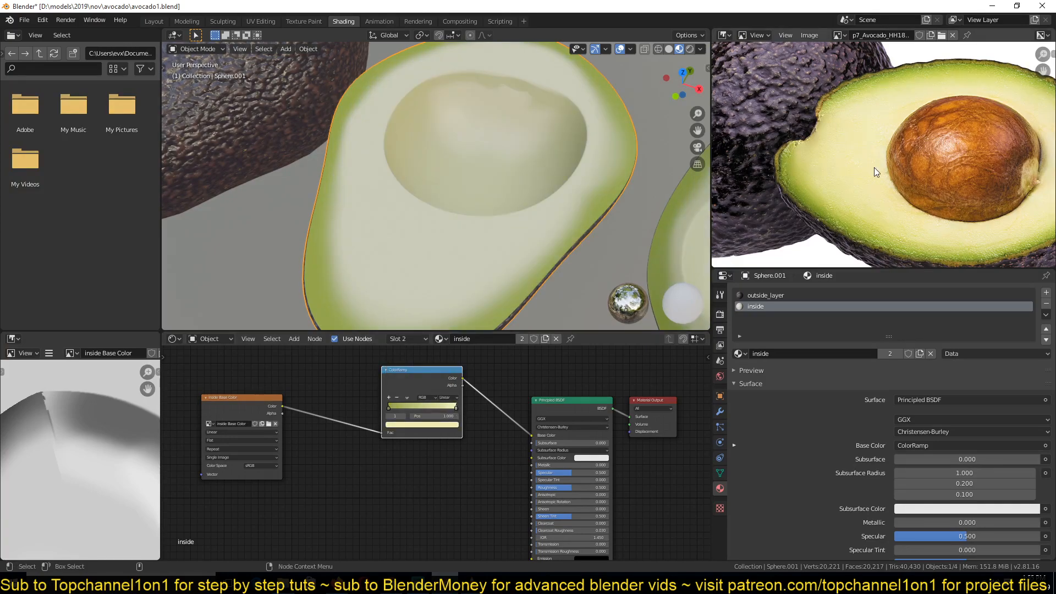
- Darken the ColorRamp's first stop to a deeper, more saturated olive green
{"action": "scroll", "coordinate": [410, 432], "scroll_direction": "up", "scroll_amount": 2}
{"action": "scroll", "coordinate": [452, 467], "scroll_direction": "up", "scroll_amount": 2}
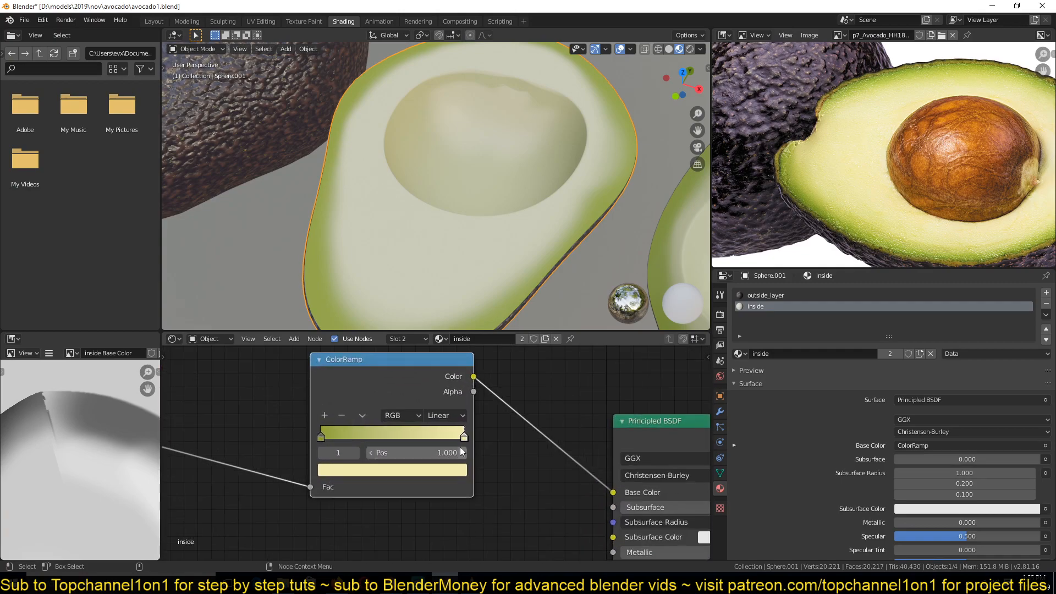
{"action": "left_click", "coordinate": [321, 437]}
{"action": "left_click", "coordinate": [362, 473]}
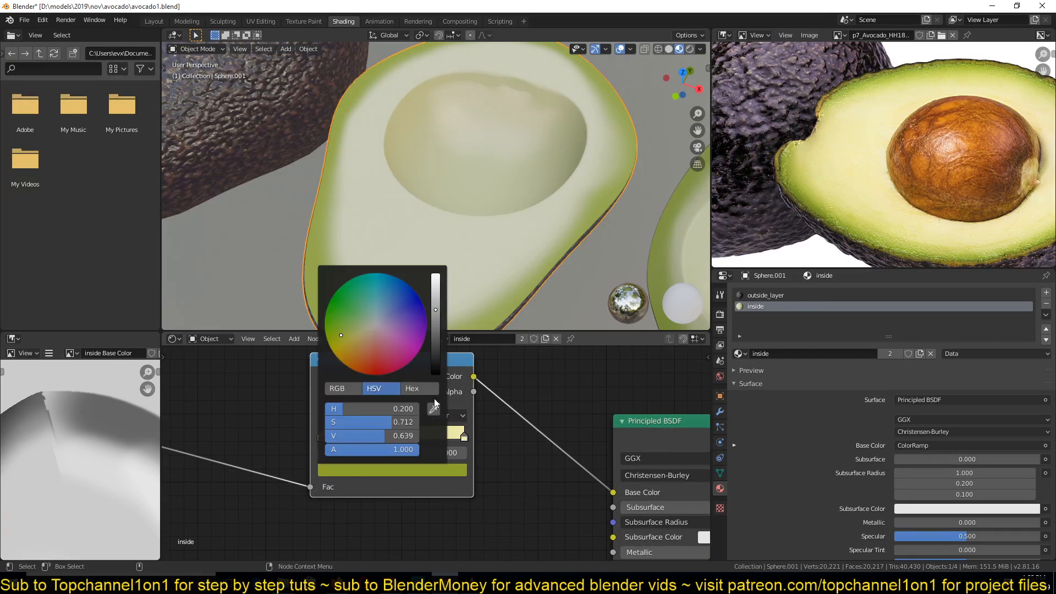
{"action": "left_click_drag", "start_coordinate": [344, 343], "coordinate": [336, 332]}
{"action": "left_click_drag", "start_coordinate": [439, 319], "coordinate": [435, 331]}
{"action": "mouse_move", "coordinate": [353, 336]}
{"action": "left_mouse_down"}
{"action": "mouse_move", "coordinate": [329, 320]}
{"action": "mouse_move", "coordinate": [333, 338]}
{"action": "left_mouse_up"}
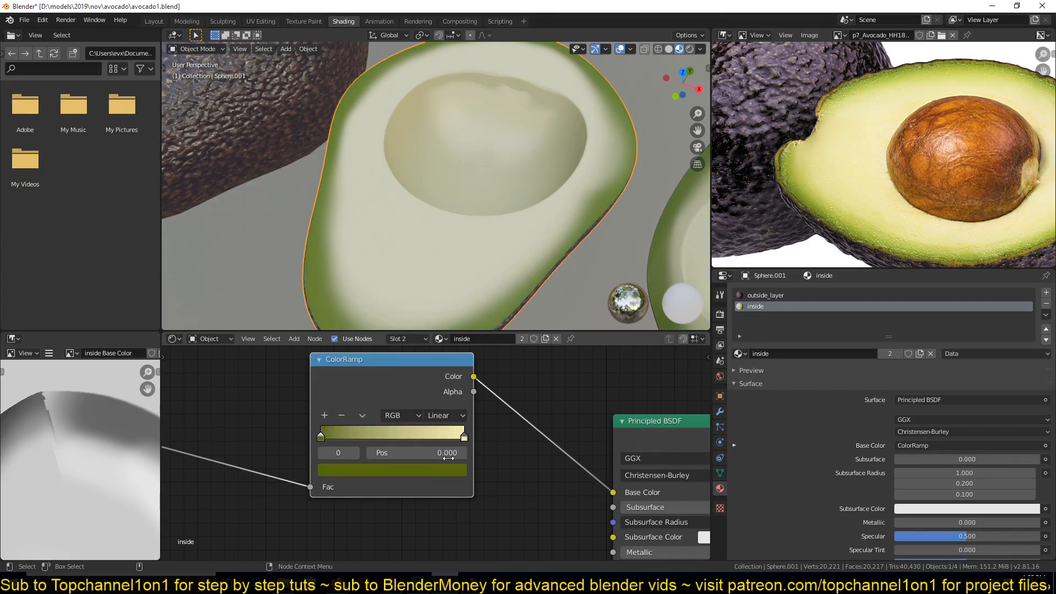
- Set the ColorRamp's end stop to a warmer yellow (H 0.117, S 0.579, V 0.949) and save the file
{"action": "left_click", "coordinate": [461, 438]}
{"action": "left_click", "coordinate": [457, 469]}
{"action": "left_click_drag", "start_coordinate": [364, 331], "coordinate": [358, 342]}
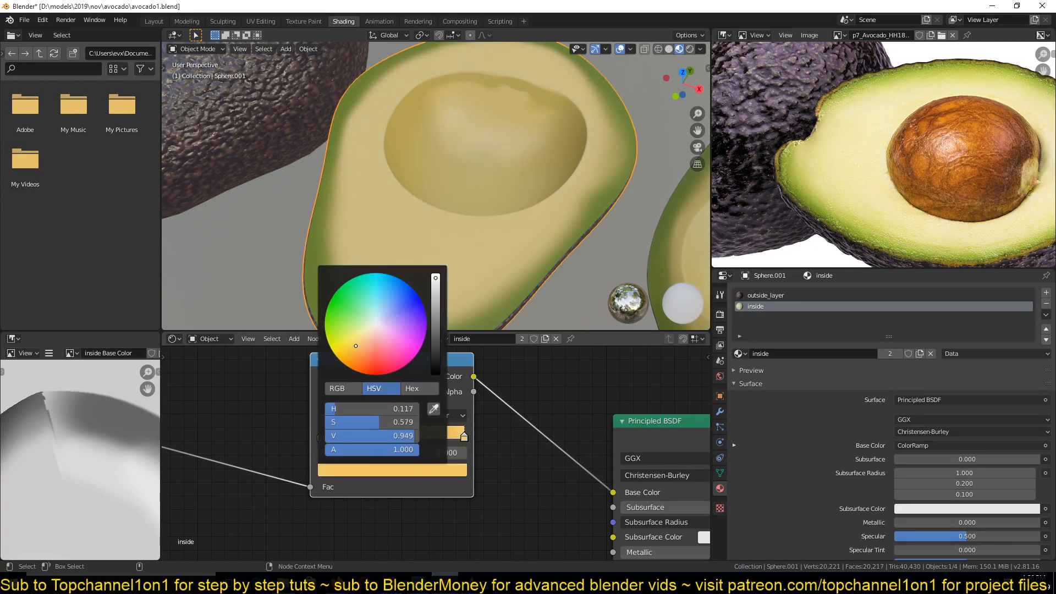
{"action": "middle_click_drag", "start_coordinate": [564, 275], "coordinate": [514, 252]}
{"action": "key", "text": "alt+a"}
{"action": "scroll", "coordinate": [473, 196], "scroll_direction": "up", "scroll_amount": 5}
{"action": "key", "text": "ctrl+s"}
- Compare with the reference photo's flesh, add a Noise Texture node below the image texture, and preview its Fac output on the model
{"action": "scroll", "coordinate": [544, 264], "scroll_direction": "up", "scroll_amount": 4}
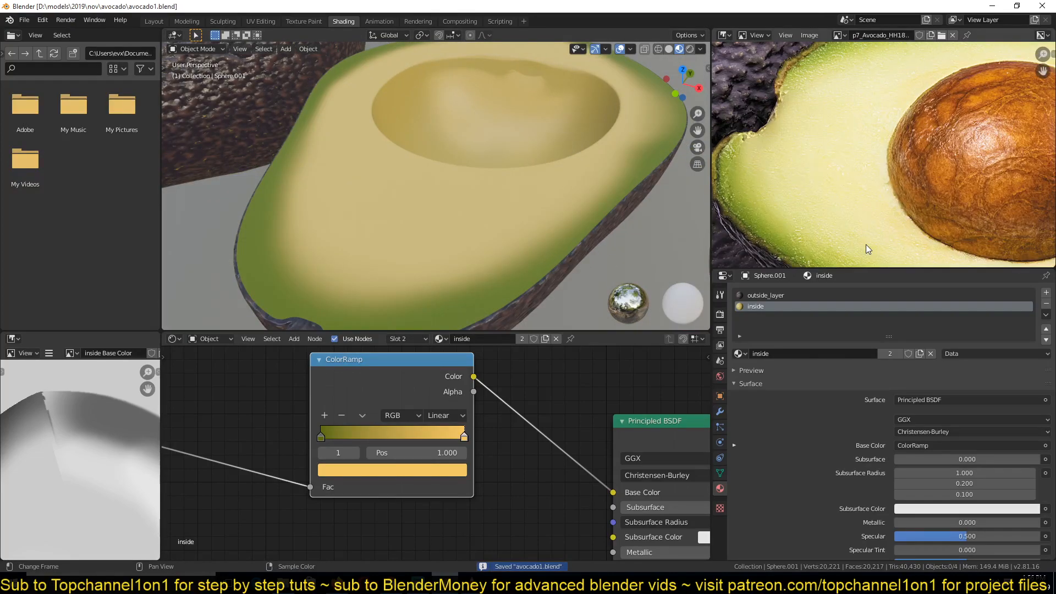
{"action": "scroll", "coordinate": [876, 210], "scroll_direction": "up", "scroll_amount": 3}
{"action": "scroll", "coordinate": [847, 190], "scroll_direction": "down", "scroll_amount": 3}
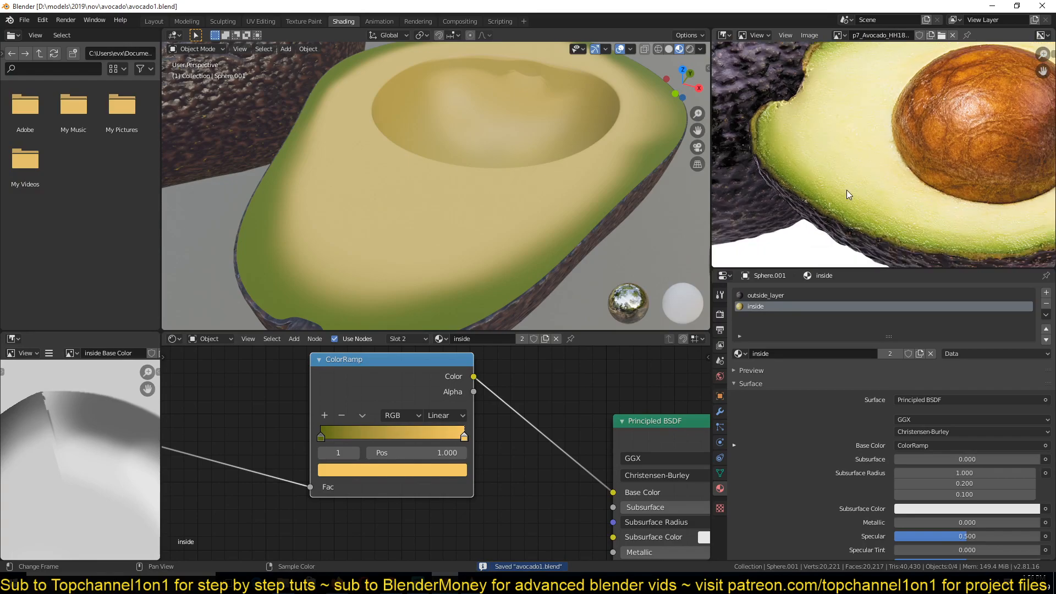
{"action": "scroll", "coordinate": [830, 177], "scroll_direction": "up", "scroll_amount": 4}
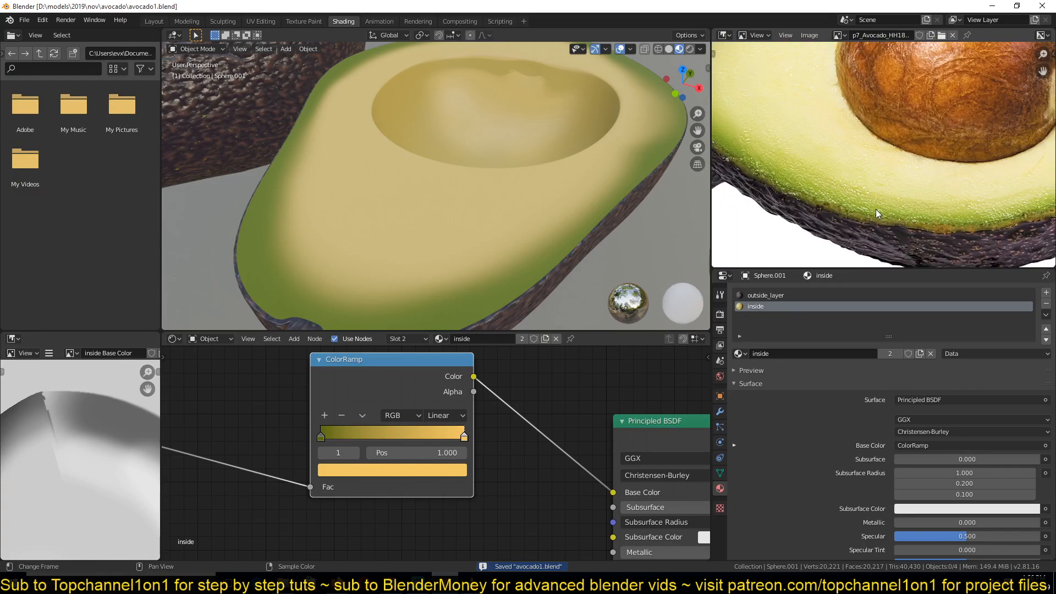
{"action": "scroll", "coordinate": [872, 212], "scroll_direction": "down", "scroll_amount": 3}
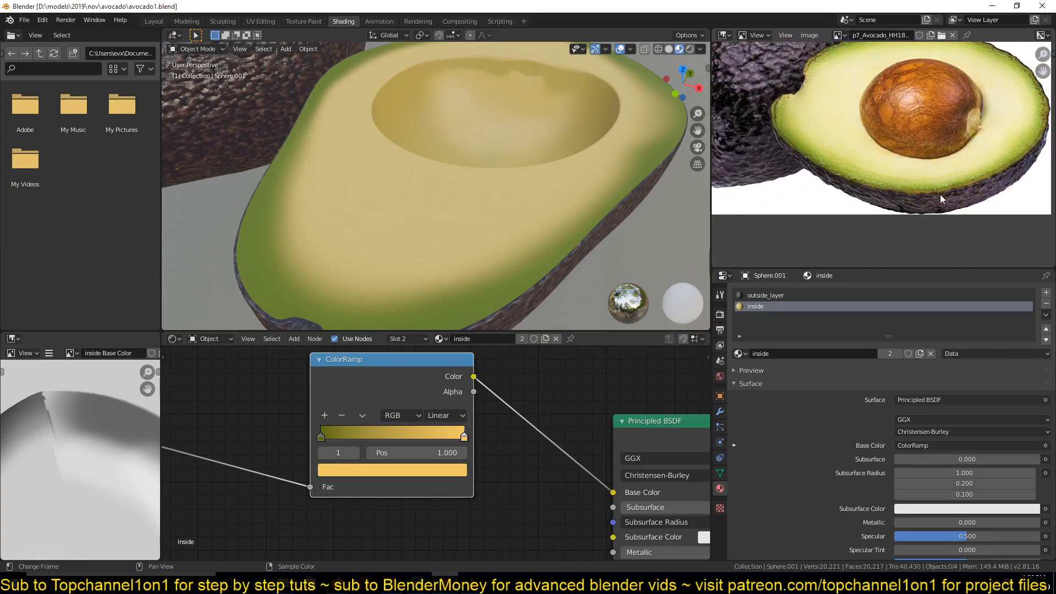
{"action": "scroll", "coordinate": [406, 486], "scroll_direction": "down", "scroll_amount": 5}
{"action": "middle_click_drag", "start_coordinate": [442, 488], "coordinate": [526, 466]}
{"action": "left_click", "coordinate": [428, 453]}
{"action": "middle_click_drag", "start_coordinate": [333, 512], "coordinate": [422, 441]}
{"action": "key", "text": "ctrl+s"}
{"action": "key", "text": "shift+a"}
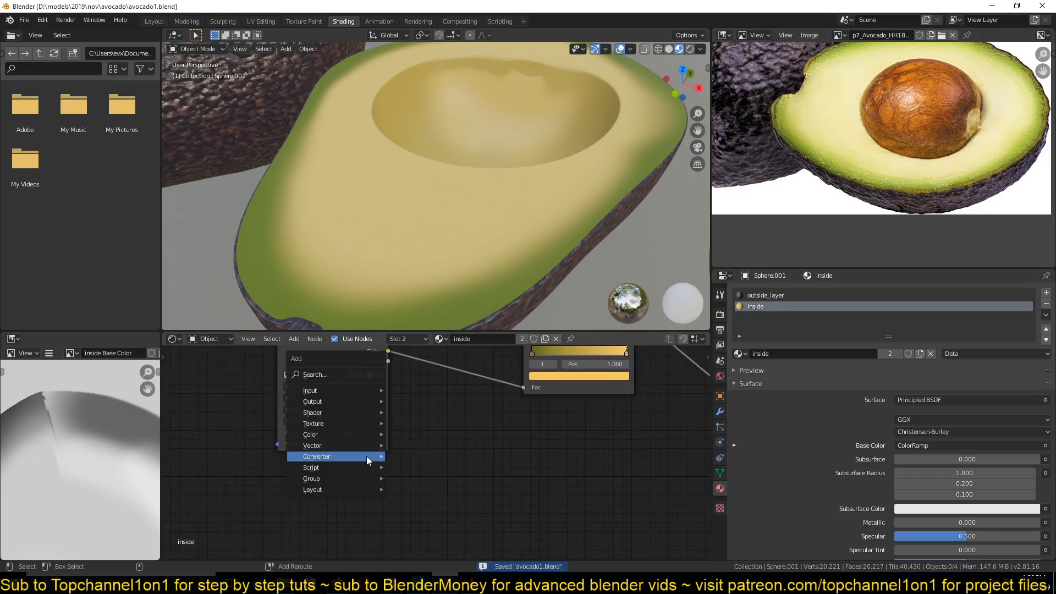
{"action": "mouse_move", "coordinate": [332, 424]}
{"action": "left_click", "coordinate": [438, 363]}
{"action": "left_click", "coordinate": [355, 473]}
{"action": "left_click", "coordinate": [356, 473], "text": "ctrl+shift"}
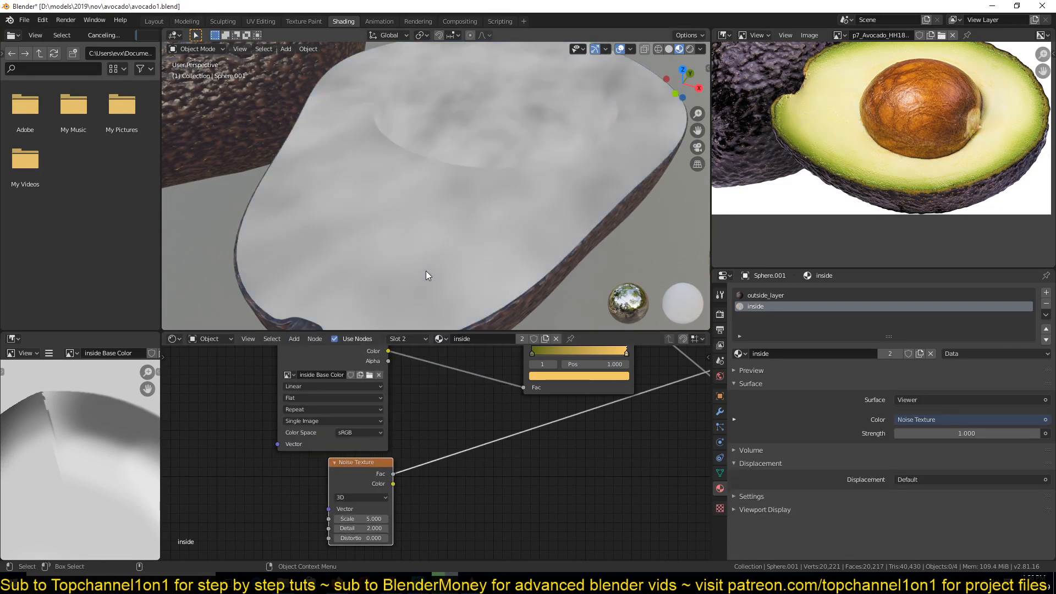
- Set the Noise Texture's scale to 172.3 for a fine grain on the cut surfaces and save the file
{"action": "middle_click_drag", "start_coordinate": [457, 297], "coordinate": [420, 334]}
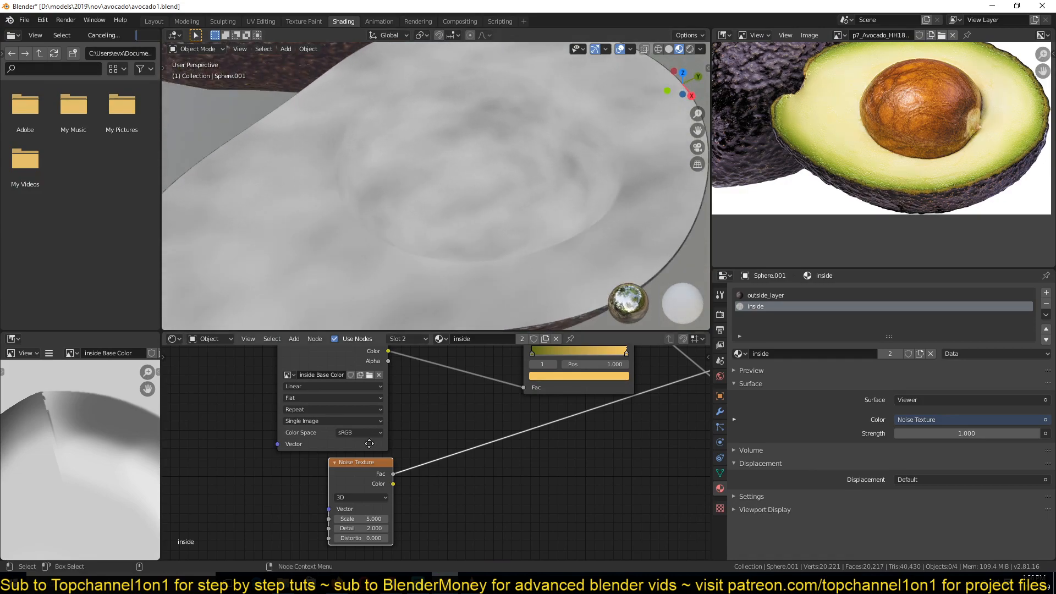
{"action": "middle_click_drag", "start_coordinate": [367, 441], "coordinate": [459, 426]}
{"action": "scroll", "coordinate": [427, 494], "scroll_direction": "up", "scroll_amount": 3}
{"action": "left_click_drag", "start_coordinate": [467, 504], "coordinate": [586, 505]}
{"action": "scroll", "coordinate": [878, 154], "scroll_direction": "up", "scroll_amount": 3}
{"action": "scroll", "coordinate": [443, 223], "scroll_direction": "down", "scroll_amount": 5}
{"action": "middle_click_drag", "start_coordinate": [443, 223], "coordinate": [457, 199]}
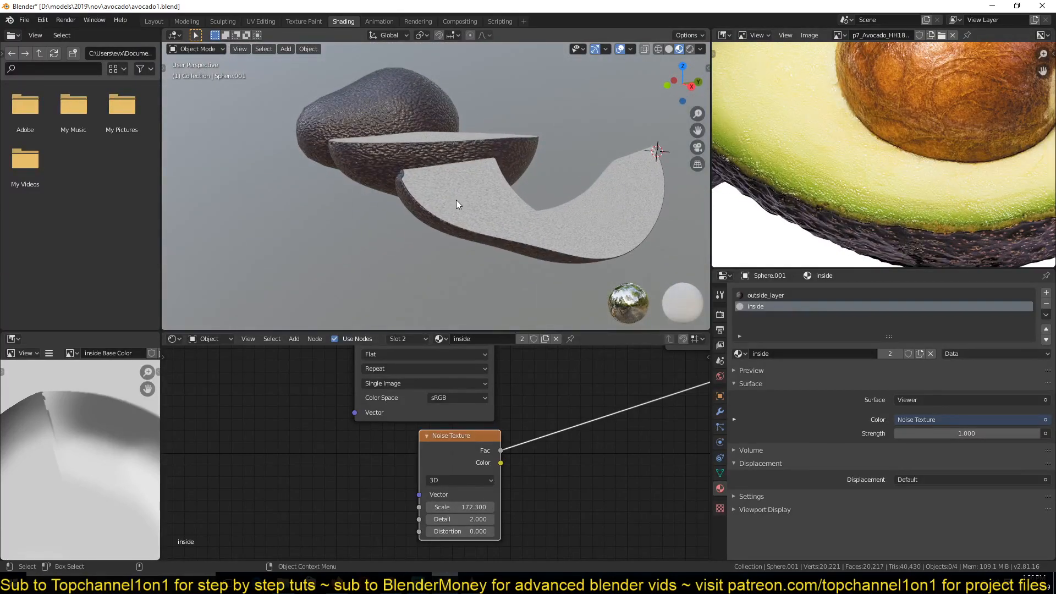
{"action": "middle_click_drag", "start_coordinate": [545, 480], "coordinate": [361, 437]}
{"action": "key", "text": "ctrl+s"}
- Add a Bump node with the noise Fac feeding its Height and its Normal output feeding the Principled BSDF's Normal
{"action": "scroll", "coordinate": [361, 437], "scroll_direction": "down", "scroll_amount": 3}
{"action": "key", "text": "shift+a"}
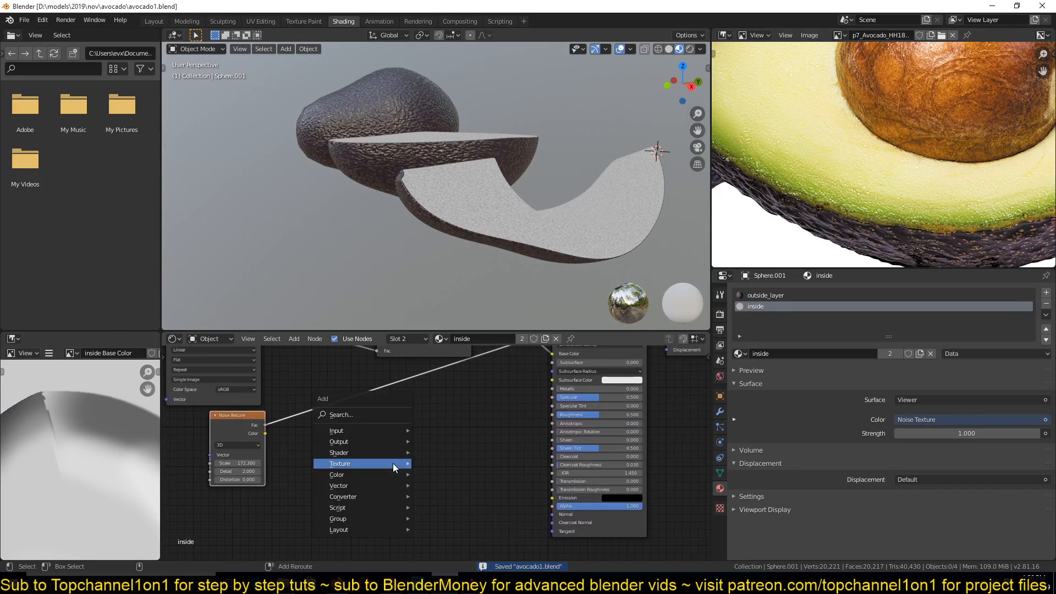
{"action": "mouse_move", "coordinate": [364, 486]}
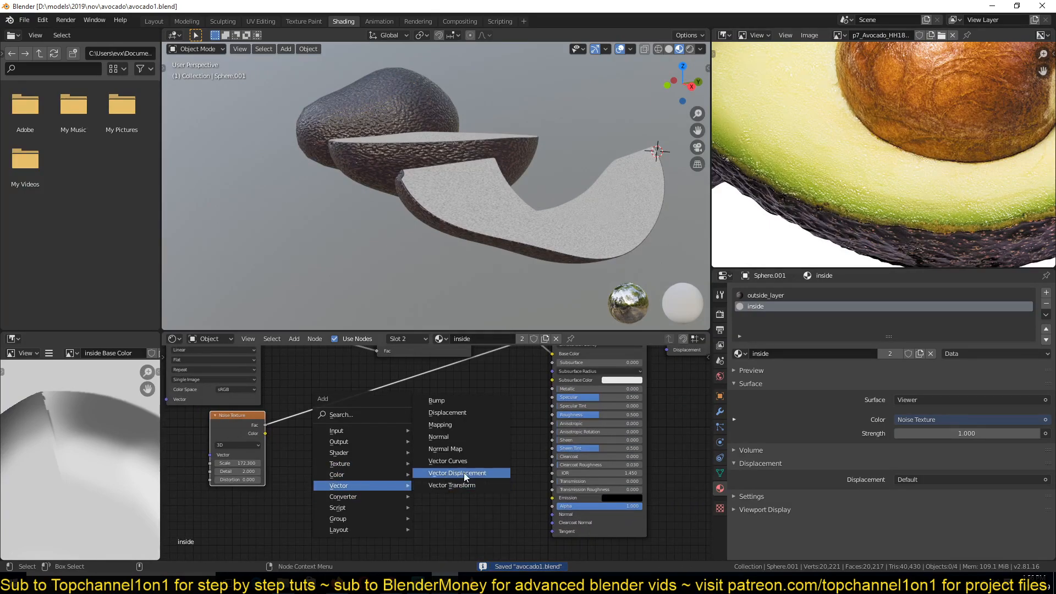
{"action": "left_click", "coordinate": [451, 402]}
{"action": "left_click", "coordinate": [458, 444]}
{"action": "left_click_drag", "start_coordinate": [265, 425], "coordinate": [458, 496]}
{"action": "left_click_drag", "start_coordinate": [514, 458], "coordinate": [470, 500]}
{"action": "middle_click_drag", "start_coordinate": [450, 424], "coordinate": [446, 457]}
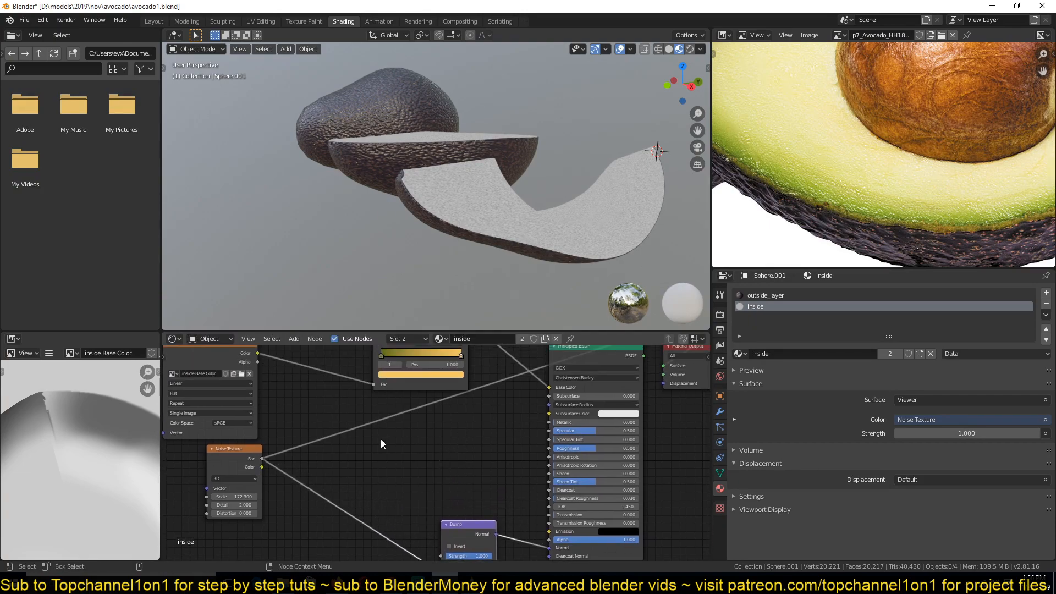
- Add a Math node set to Add, fed by the noise Fac, and connect its Value output to the Principled BSDF's Roughness
{"action": "key", "text": "shift+a"}
{"action": "mouse_move", "coordinate": [371, 449]}
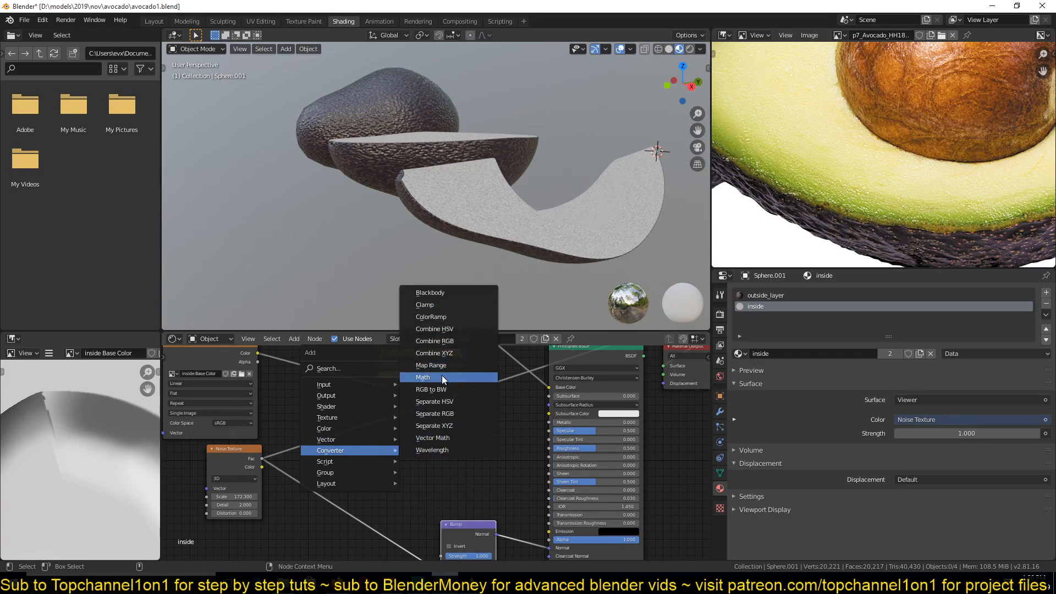
{"action": "left_click", "coordinate": [441, 377]}
{"action": "left_click", "coordinate": [462, 421]}
{"action": "left_click_drag", "start_coordinate": [257, 458], "coordinate": [448, 456]}
{"action": "left_click", "coordinate": [454, 414]}
{"action": "left_click_drag", "start_coordinate": [504, 424], "coordinate": [550, 448]}
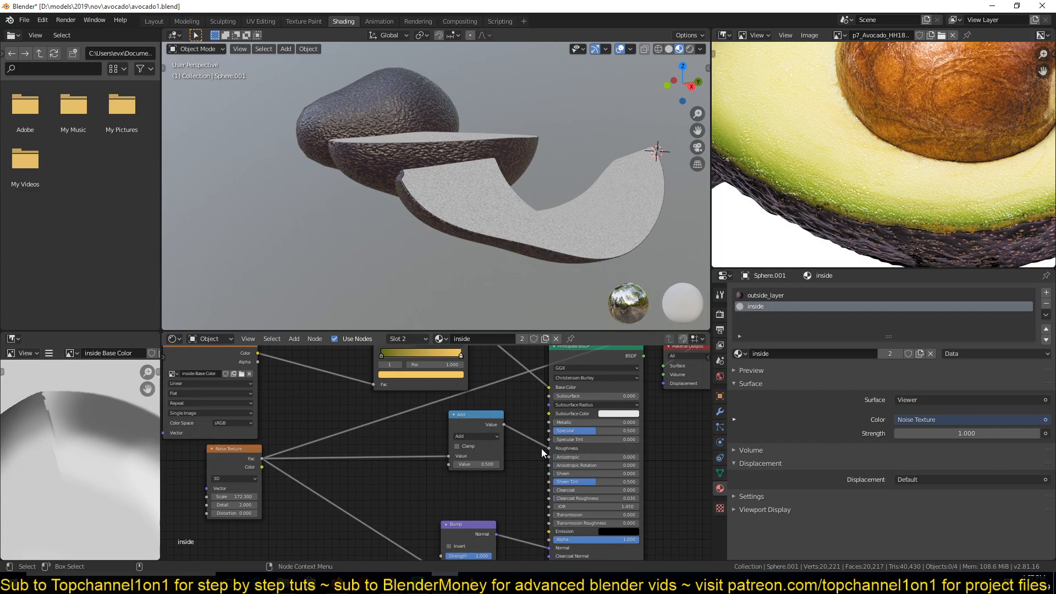
- Try a plain Roughness of 1.000 and a direct noise connection instead of the Add node's output, and restore the Add link
{"action": "left_click_drag", "start_coordinate": [546, 448], "coordinate": [639, 449]}
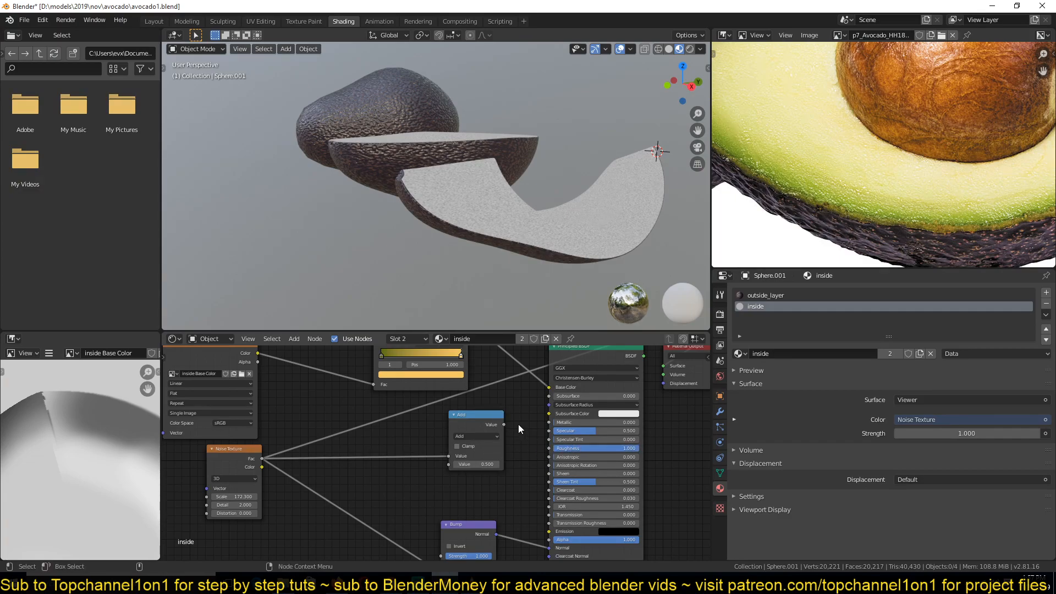
{"action": "left_click_drag", "start_coordinate": [503, 424], "coordinate": [550, 448]}
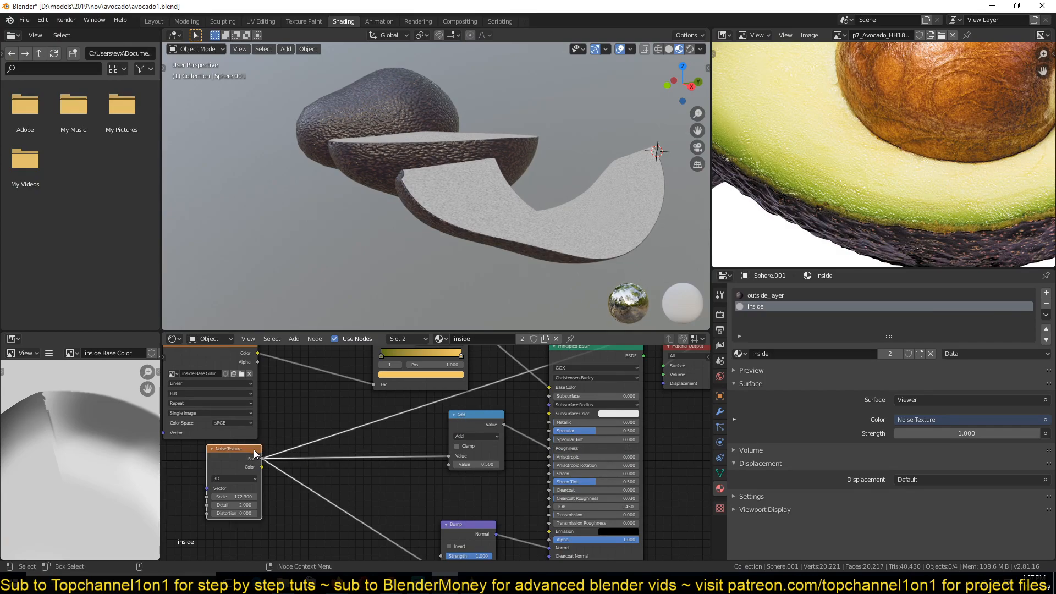
{"action": "left_click_drag", "start_coordinate": [263, 459], "coordinate": [551, 454]}
{"action": "left_click_drag", "start_coordinate": [480, 424], "coordinate": [463, 456]}
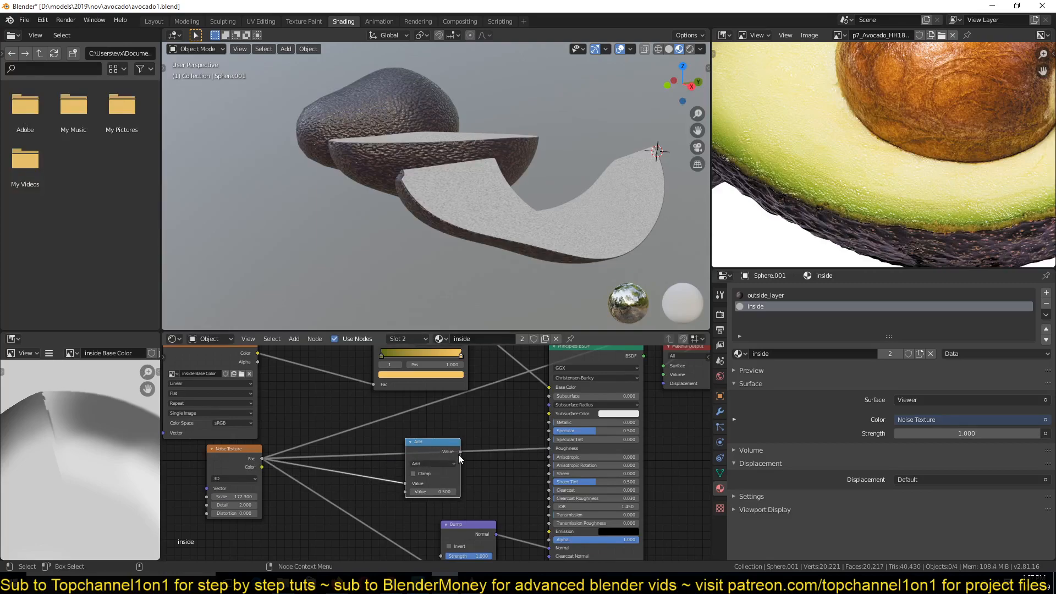
{"action": "left_click_drag", "start_coordinate": [459, 452], "coordinate": [533, 449]}
{"action": "left_click_drag", "start_coordinate": [444, 447], "coordinate": [481, 430]}
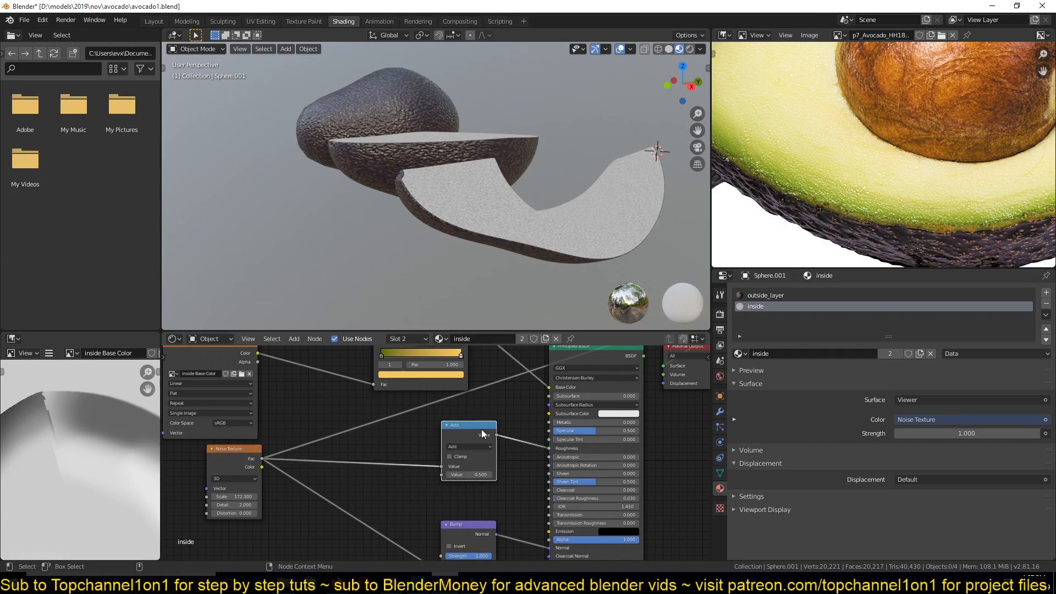
- Switch the material preview back to the Principled BSDF and inspect the cut avocado pieces
{"action": "middle_click_drag", "start_coordinate": [481, 430], "coordinate": [443, 473]}
{"action": "left_click", "coordinate": [579, 392], "text": "ctrl+shift"}
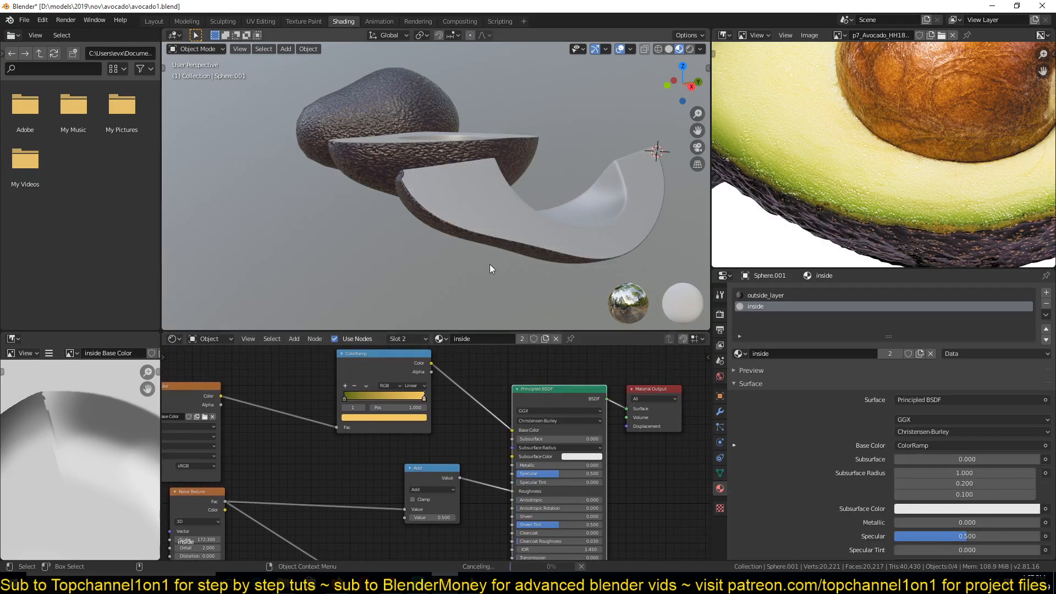
{"action": "scroll", "coordinate": [488, 272], "scroll_direction": "down", "scroll_amount": 2}
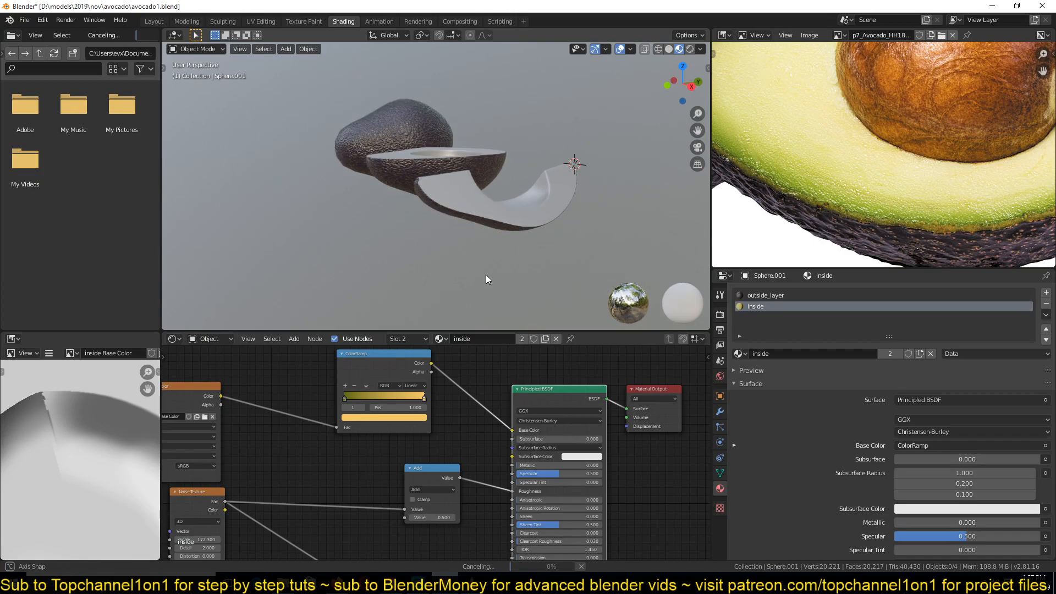
{"action": "middle_click_drag", "start_coordinate": [487, 275], "coordinate": [410, 292]}
{"action": "scroll", "coordinate": [411, 292], "scroll_direction": "up", "scroll_amount": 4}
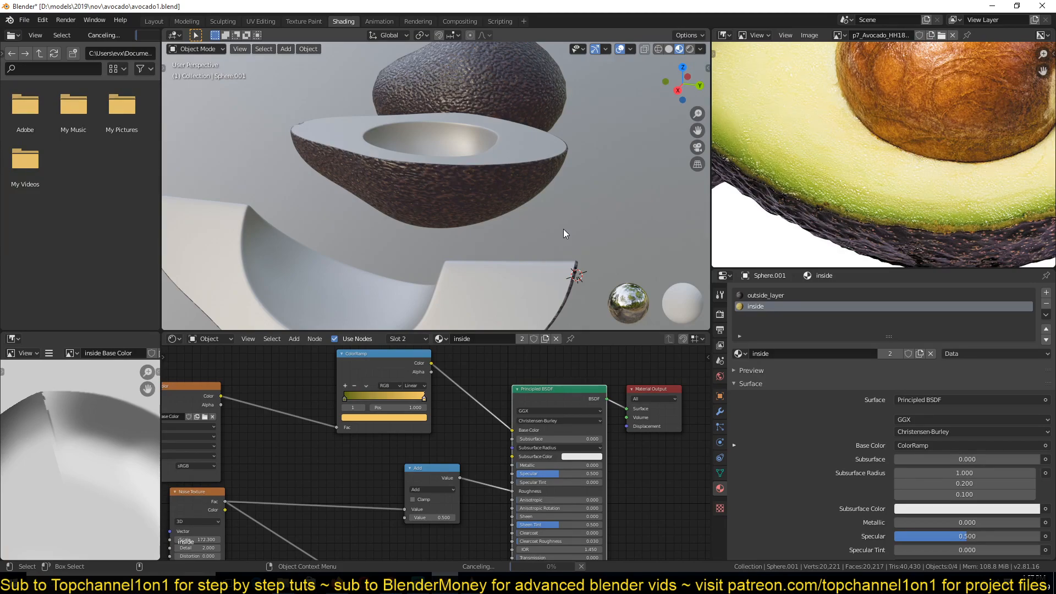
{"action": "middle_click_drag", "start_coordinate": [556, 223], "coordinate": [489, 196]}
{"action": "scroll", "coordinate": [497, 186], "scroll_direction": "down", "scroll_amount": 2}
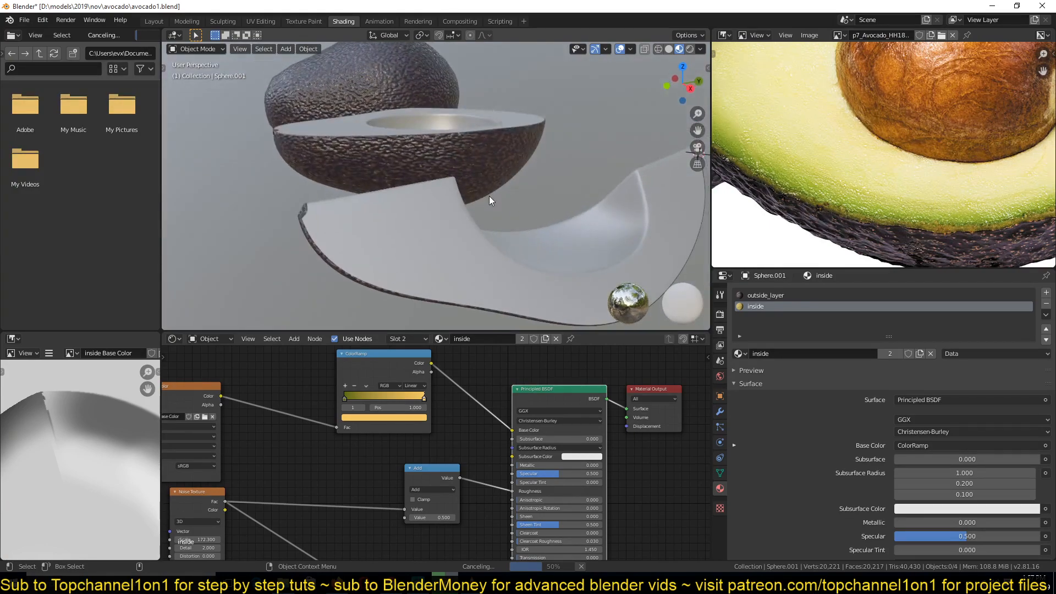
{"action": "scroll", "coordinate": [489, 196], "scroll_direction": "up", "scroll_amount": 2}
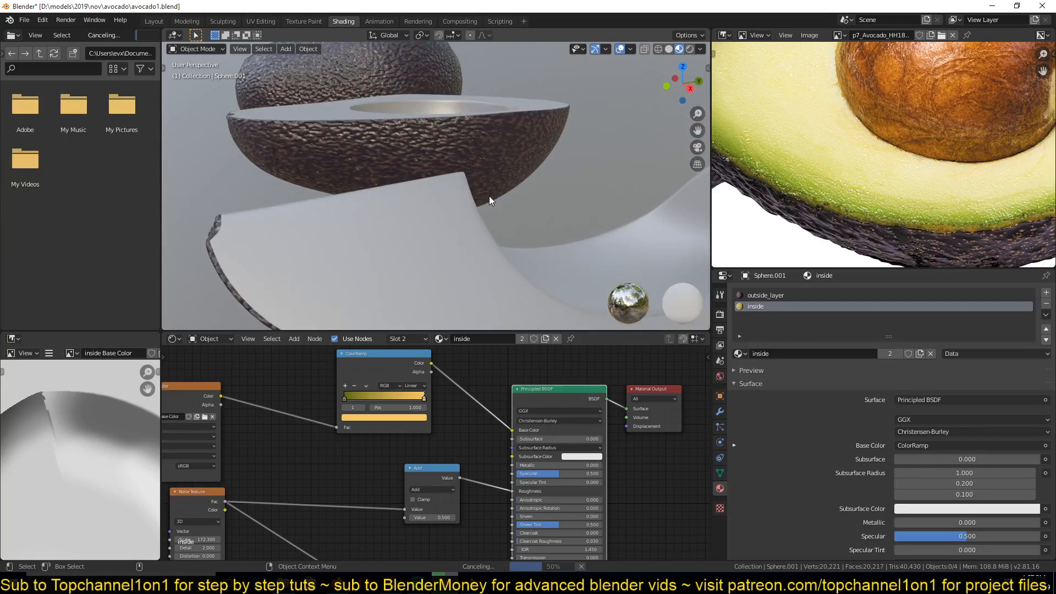
{"action": "scroll", "coordinate": [490, 195], "scroll_direction": "down", "scroll_amount": 3}
{"action": "middle_click_drag", "start_coordinate": [489, 196], "coordinate": [500, 265]}
{"action": "scroll", "coordinate": [579, 260], "scroll_direction": "up", "scroll_amount": 4}
- Lower the Bump node's strength to 0.417 and check the flesh surface
{"action": "middle_click_drag", "start_coordinate": [378, 463], "coordinate": [393, 397]}
{"action": "scroll", "coordinate": [459, 437], "scroll_direction": "up", "scroll_amount": 4}
{"action": "middle_click_drag", "start_coordinate": [459, 437], "coordinate": [473, 390]}
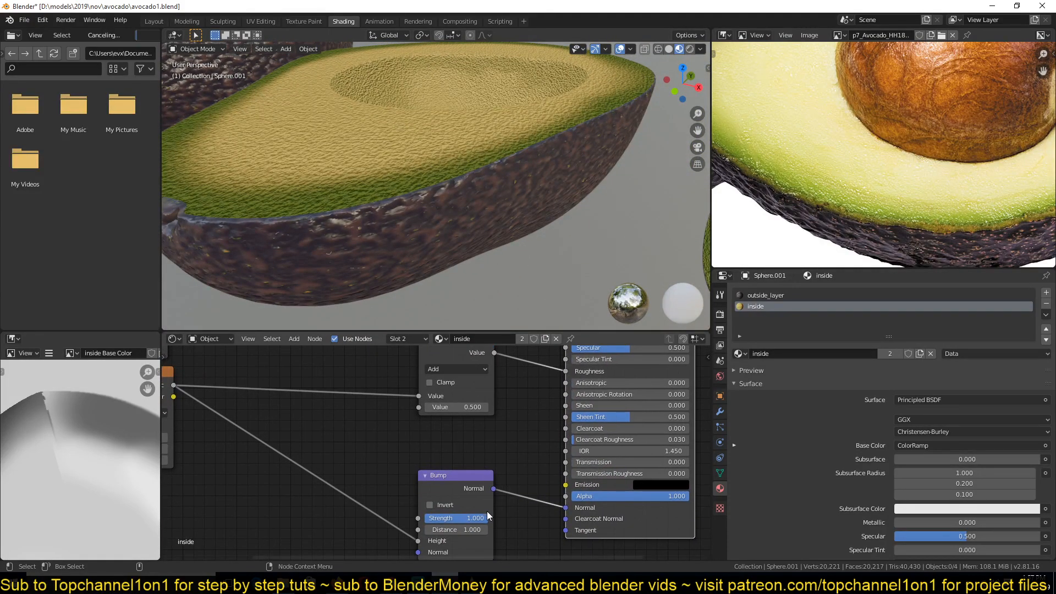
{"action": "left_click_drag", "start_coordinate": [476, 519], "coordinate": [452, 518]}
{"action": "middle_click_drag", "start_coordinate": [398, 276], "coordinate": [432, 288]}
- Adjust the Add node's second Value to tune the roughness of the avocado flesh, testing values down to -2.290
{"action": "middle_click_drag", "start_coordinate": [512, 341], "coordinate": [501, 383]}
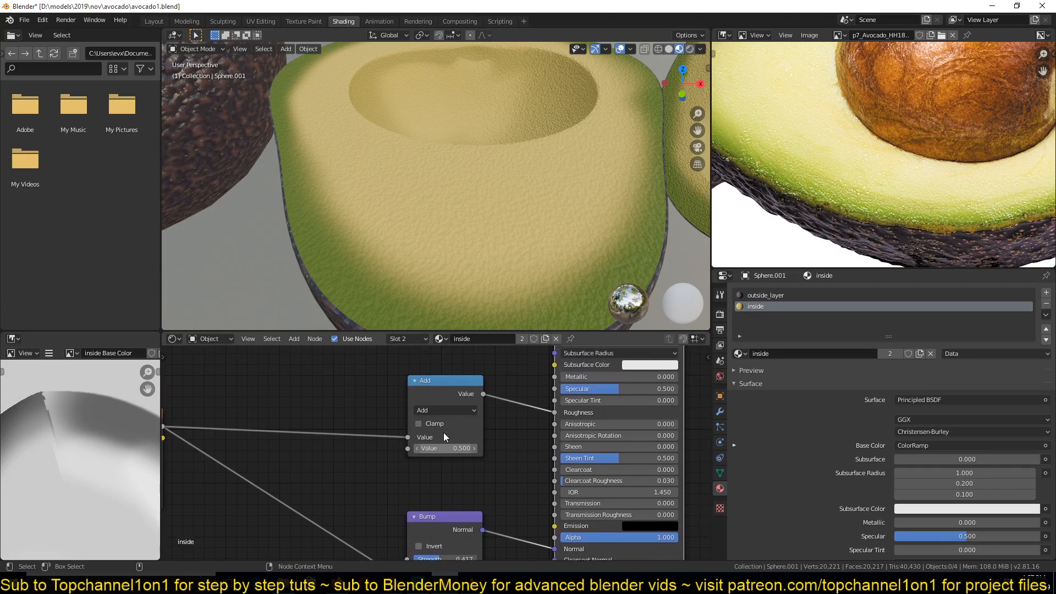
{"action": "left_click_drag", "start_coordinate": [473, 381], "coordinate": [459, 401]}
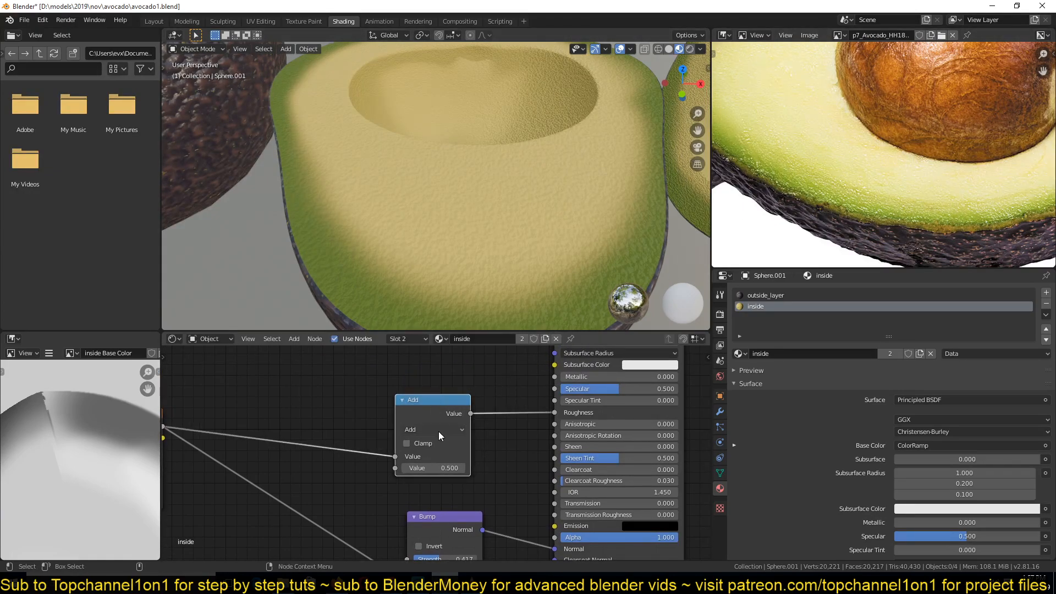
{"action": "left_click_drag", "start_coordinate": [447, 468], "coordinate": [454, 468]}
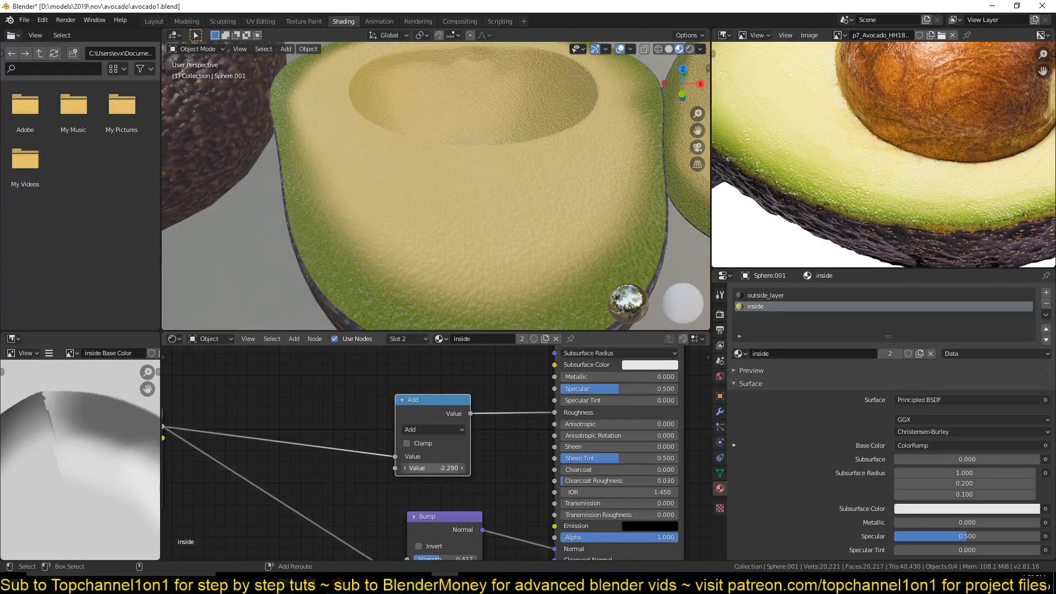
{"action": "left_click_drag", "start_coordinate": [447, 467], "coordinate": [455, 467]}
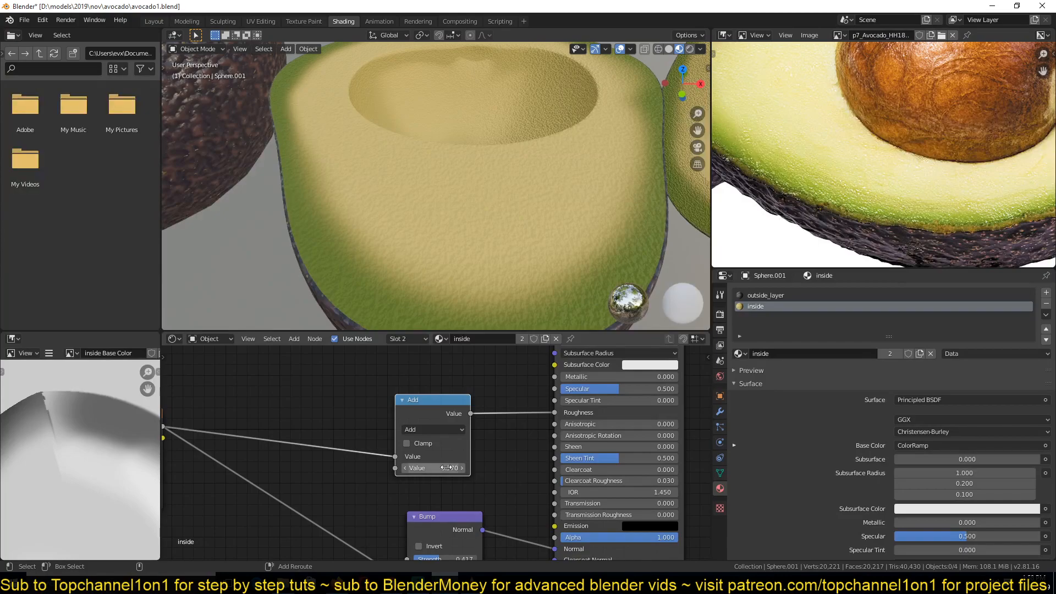
{"action": "scroll", "coordinate": [493, 211], "scroll_direction": "down", "scroll_amount": 4}
{"action": "middle_click_drag", "start_coordinate": [493, 212], "coordinate": [440, 231]}
{"action": "scroll", "coordinate": [428, 215], "scroll_direction": "up", "scroll_amount": 4}
{"action": "left_click_drag", "start_coordinate": [446, 467], "coordinate": [443, 467]}
{"action": "scroll", "coordinate": [447, 214], "scroll_direction": "down", "scroll_amount": 5}
{"action": "scroll", "coordinate": [502, 203], "scroll_direction": "up", "scroll_amount": 5}
{"action": "middle_click_drag", "start_coordinate": [450, 210], "coordinate": [483, 214]}
- Increase the Noise Texture's scale to 265.2 for a finer grain and check the avocado pieces
{"action": "middle_click_drag", "start_coordinate": [410, 444], "coordinate": [511, 409]}
{"action": "middle_click_drag", "start_coordinate": [370, 431], "coordinate": [521, 436]}
{"action": "scroll", "coordinate": [330, 423], "scroll_direction": "up", "scroll_amount": 4}
{"action": "mouse_move", "coordinate": [360, 451]}
{"action": "left_mouse_down"}
{"action": "mouse_move", "coordinate": [385, 451]}
{"action": "mouse_move", "coordinate": [364, 451]}
{"action": "left_mouse_up"}
{"action": "scroll", "coordinate": [464, 441], "scroll_direction": "down", "scroll_amount": 3}
{"action": "scroll", "coordinate": [481, 168], "scroll_direction": "down", "scroll_amount": 6}
{"action": "middle_click_drag", "start_coordinate": [480, 167], "coordinate": [297, 101]}
- Lower the Bump node's strength to 0.283 and inspect the avocado half and wedge up close
{"action": "middle_click_drag", "start_coordinate": [560, 432], "coordinate": [381, 385]}
{"action": "scroll", "coordinate": [428, 413], "scroll_direction": "up", "scroll_amount": 5}
{"action": "middle_click_drag", "start_coordinate": [428, 412], "coordinate": [372, 358]}
{"action": "left_click_drag", "start_coordinate": [521, 466], "coordinate": [493, 466]}
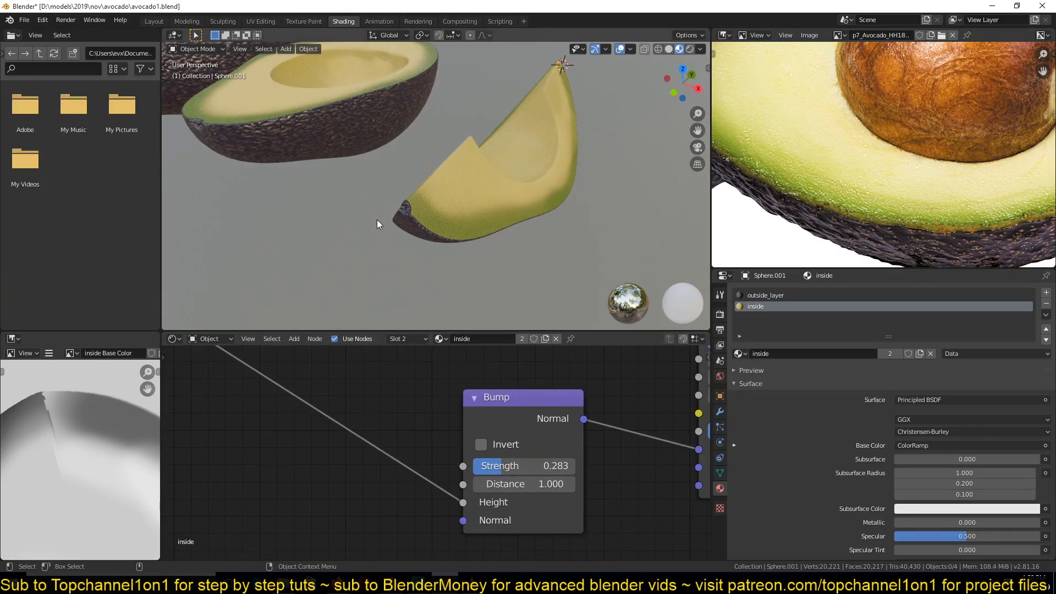
{"action": "scroll", "coordinate": [353, 179], "scroll_direction": "up", "scroll_amount": 8}
{"action": "scroll", "coordinate": [353, 179], "scroll_direction": "down", "scroll_amount": 6}
{"action": "middle_click_drag", "start_coordinate": [354, 179], "coordinate": [544, 252]}
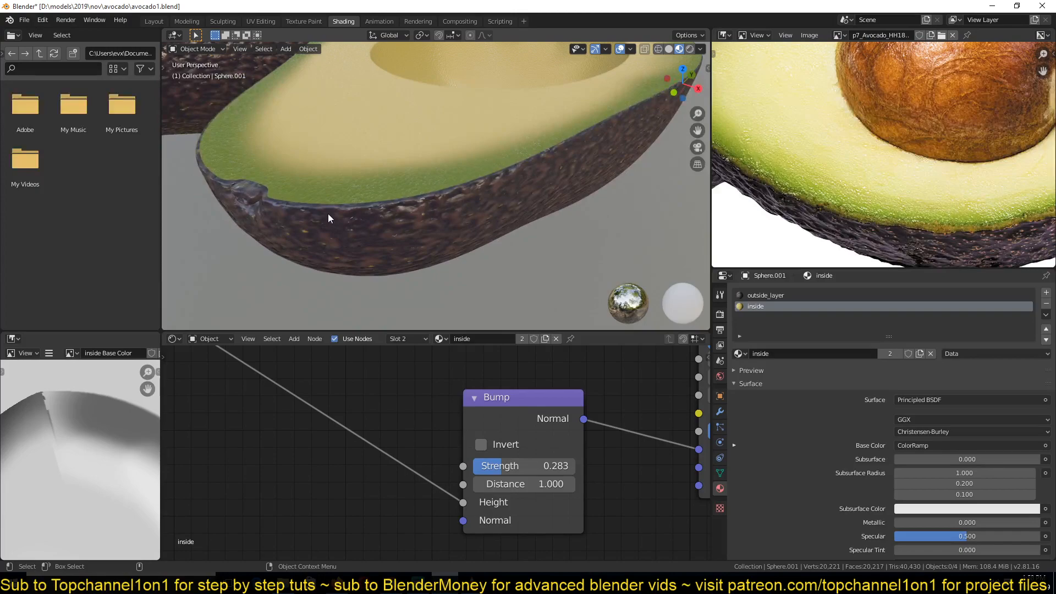
{"action": "middle_click_drag", "start_coordinate": [329, 219], "coordinate": [385, 242]}
- Attach a Texture Coordinate and Mapping node setup to the Noise Texture's Vector input
{"action": "middle_click_drag", "start_coordinate": [250, 422], "coordinate": [434, 488]}
{"action": "left_click", "coordinate": [345, 362]}
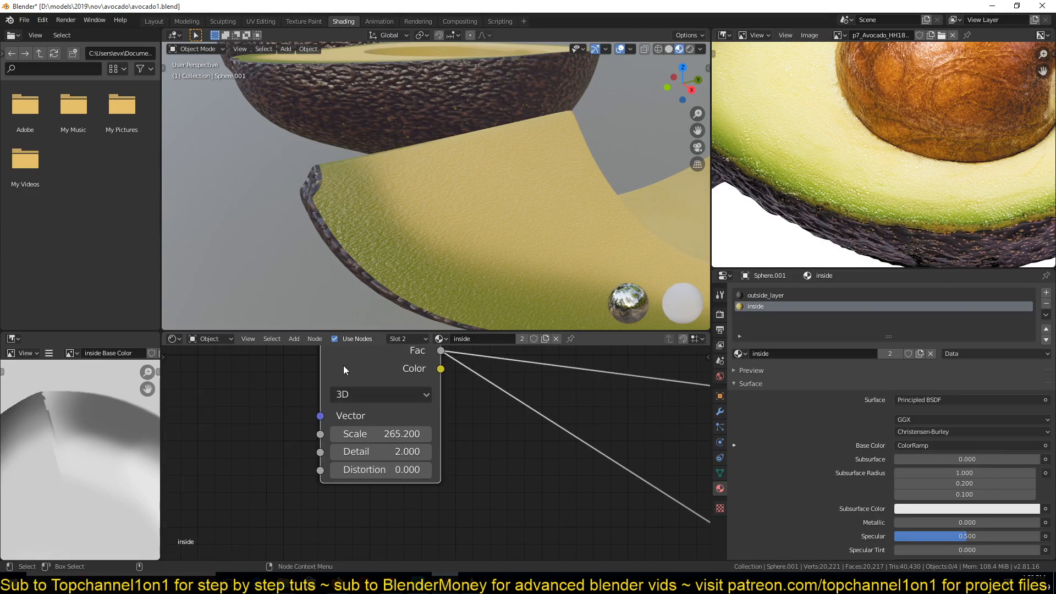
{"action": "key", "text": "ctrl+t"}
{"action": "scroll", "coordinate": [329, 486], "scroll_direction": "down", "scroll_amount": 1}
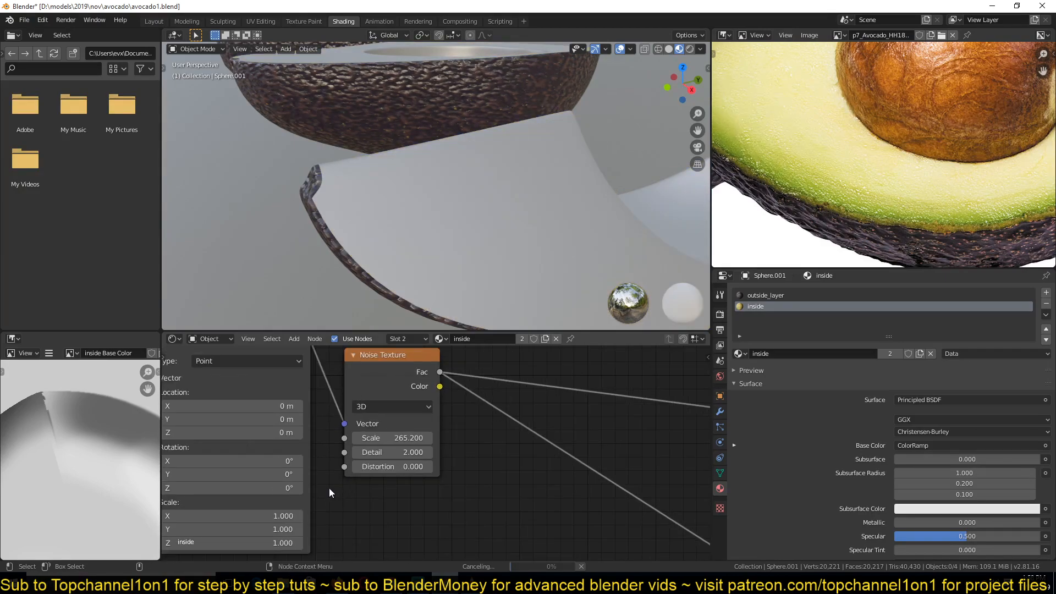
- Reposition the Mapping and Texture Coordinate nodes and connect the Object coordinates to the Mapping node's Vector input
{"action": "scroll", "coordinate": [284, 464], "scroll_direction": "down", "scroll_amount": 2}
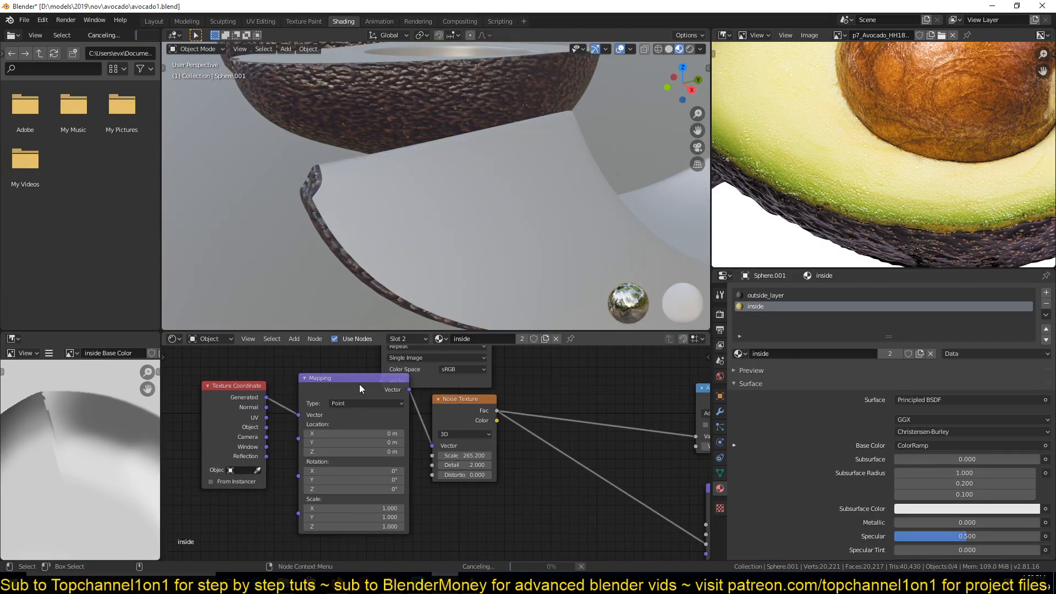
{"action": "left_click_drag", "start_coordinate": [360, 385], "coordinate": [359, 415]}
{"action": "left_click_drag", "start_coordinate": [228, 408], "coordinate": [223, 455]}
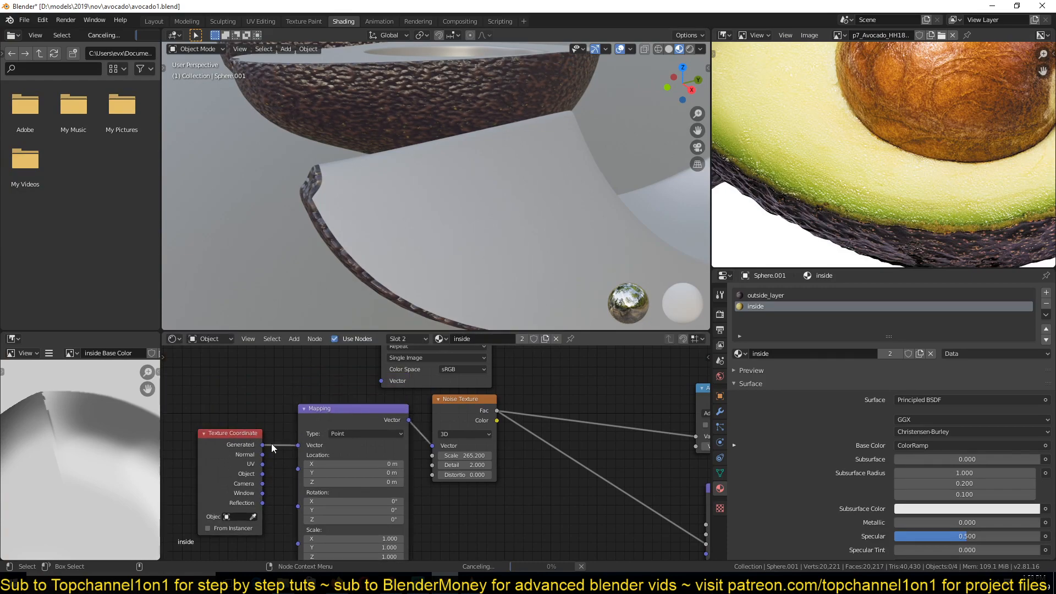
{"action": "left_click", "coordinate": [331, 414]}
{"action": "middle_click_drag", "start_coordinate": [331, 415], "coordinate": [306, 366]}
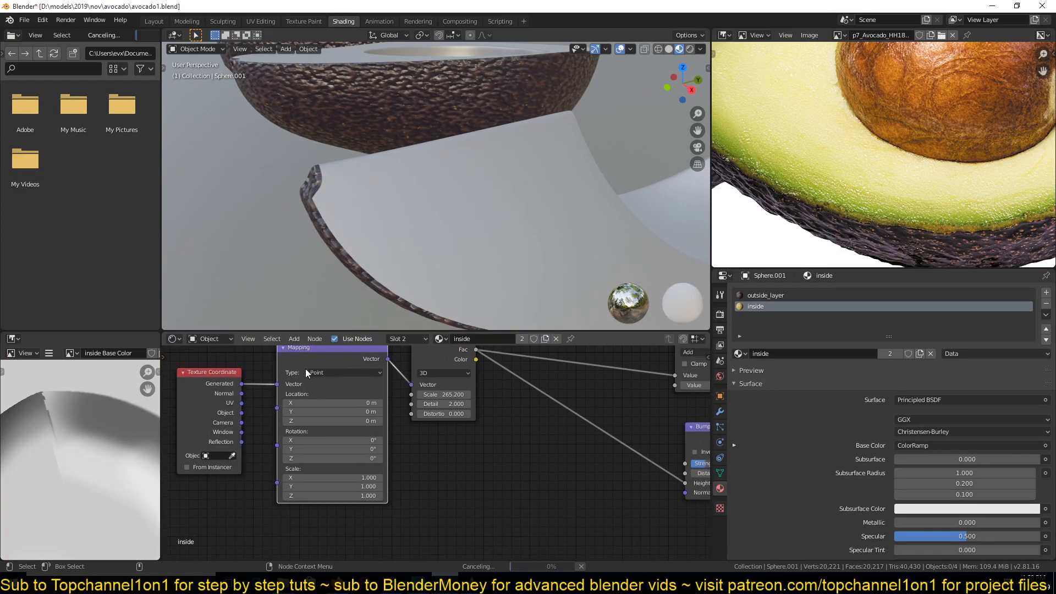
{"action": "left_click_drag", "start_coordinate": [242, 413], "coordinate": [277, 390]}
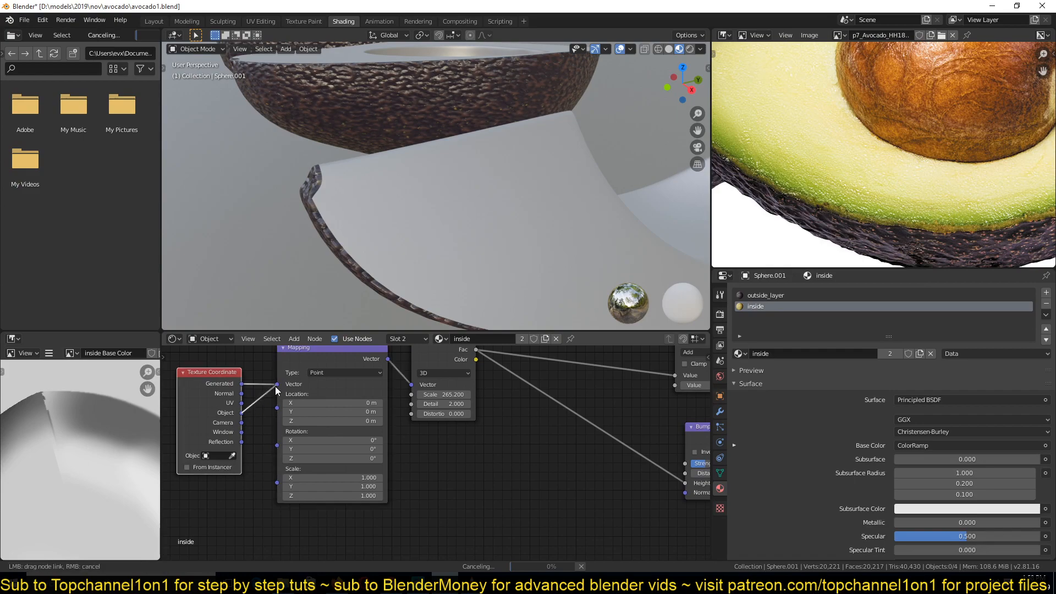
{"action": "left_click_drag", "start_coordinate": [375, 401], "coordinate": [372, 387]}
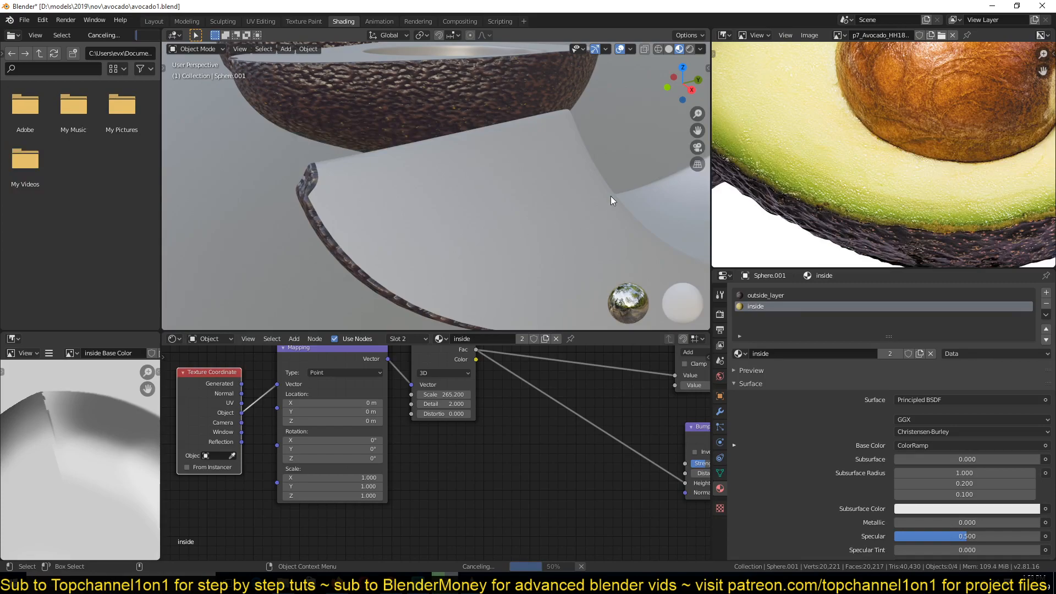
- Examine the wedge's flesh grain and green-to-yellow transition up close against the reference photo
{"action": "scroll", "coordinate": [480, 170], "scroll_direction": "down", "scroll_amount": 5}
{"action": "scroll", "coordinate": [480, 169], "scroll_direction": "up", "scroll_amount": 2}
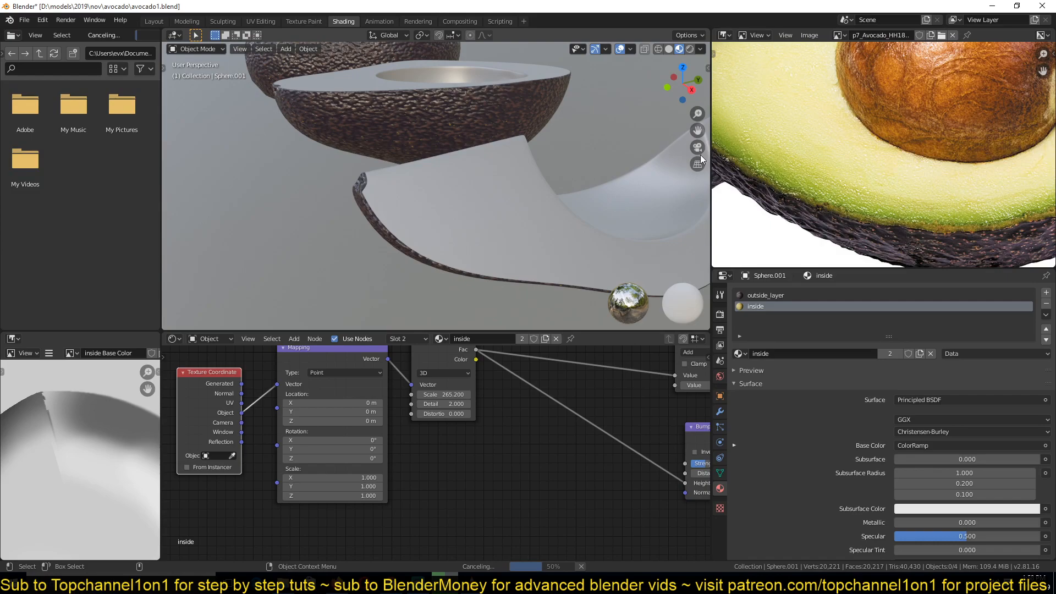
{"action": "scroll", "coordinate": [753, 146], "scroll_direction": "down", "scroll_amount": 3}
{"action": "scroll", "coordinate": [782, 120], "scroll_direction": "up", "scroll_amount": 1}
{"action": "middle_click_drag", "start_coordinate": [782, 120], "coordinate": [776, 157]}
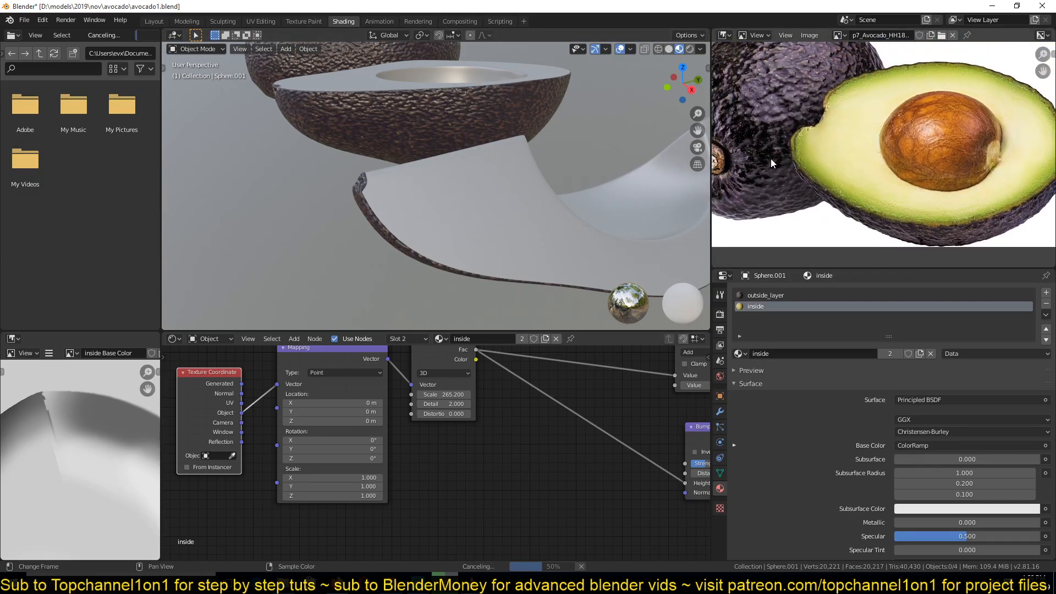
{"action": "scroll", "coordinate": [539, 193], "scroll_direction": "up", "scroll_amount": 2}
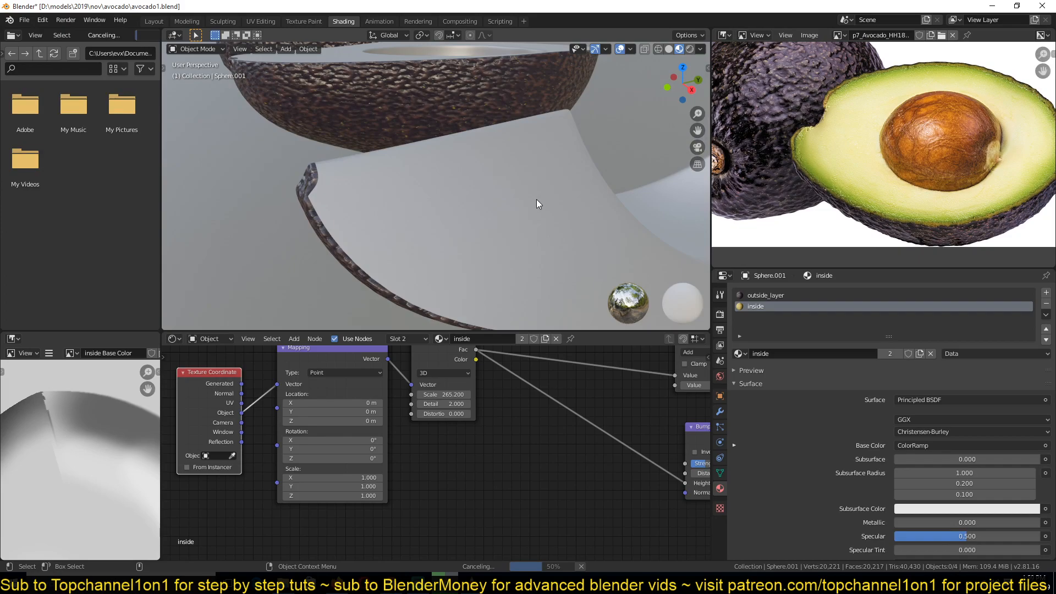
{"action": "middle_click_drag", "start_coordinate": [510, 177], "coordinate": [445, 166]}
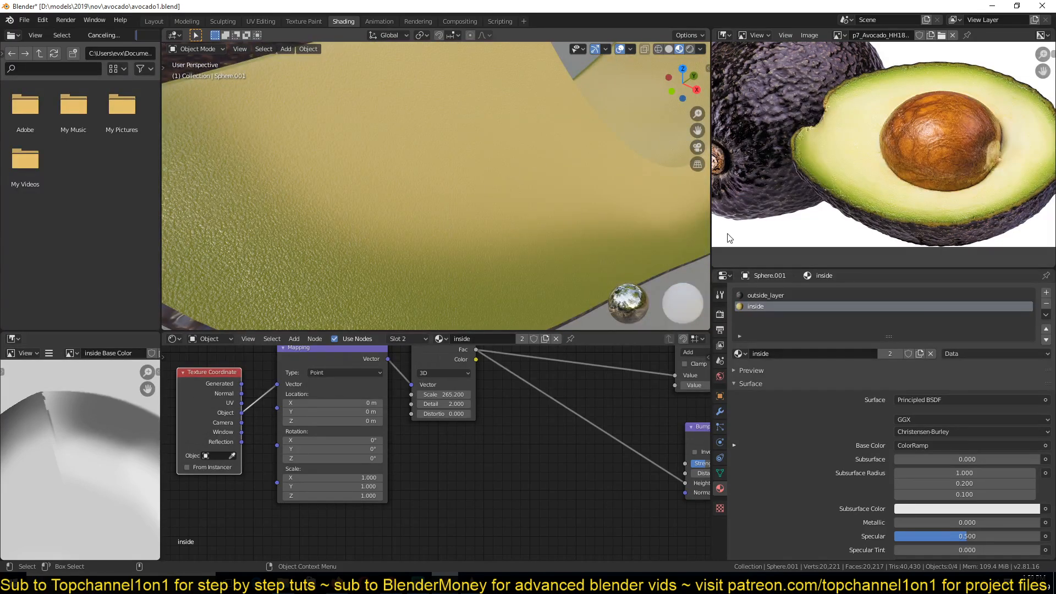
{"action": "scroll", "coordinate": [817, 201], "scroll_direction": "up", "scroll_amount": 2}
{"action": "scroll", "coordinate": [518, 259], "scroll_direction": "down", "scroll_amount": 4}
- Save the avocado file and check the wedge's cut surface
{"action": "key", "text": "ctrl+s"}
{"action": "middle_click_drag", "start_coordinate": [518, 258], "coordinate": [456, 269]}
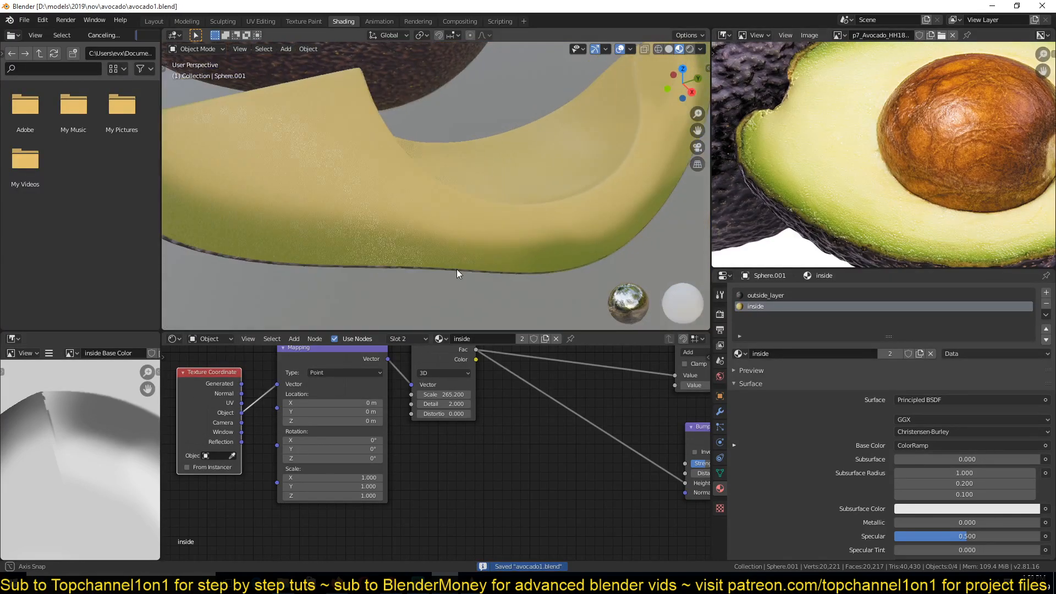
{"action": "scroll", "coordinate": [448, 270], "scroll_direction": "up", "scroll_amount": 2}
{"action": "scroll", "coordinate": [411, 421], "scroll_direction": "down", "scroll_amount": 2}
- Add a middle color stop to the base color's ColorRamp and try it at position 0.477
{"action": "middle_click_drag", "start_coordinate": [411, 422], "coordinate": [376, 456]}
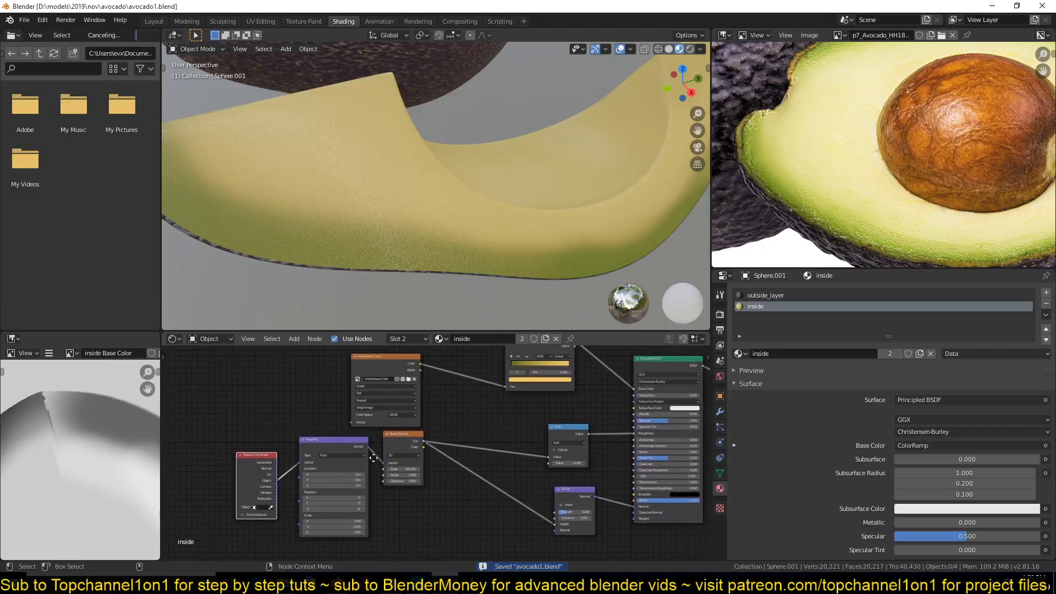
{"action": "scroll", "coordinate": [355, 424], "scroll_direction": "up", "scroll_amount": 5}
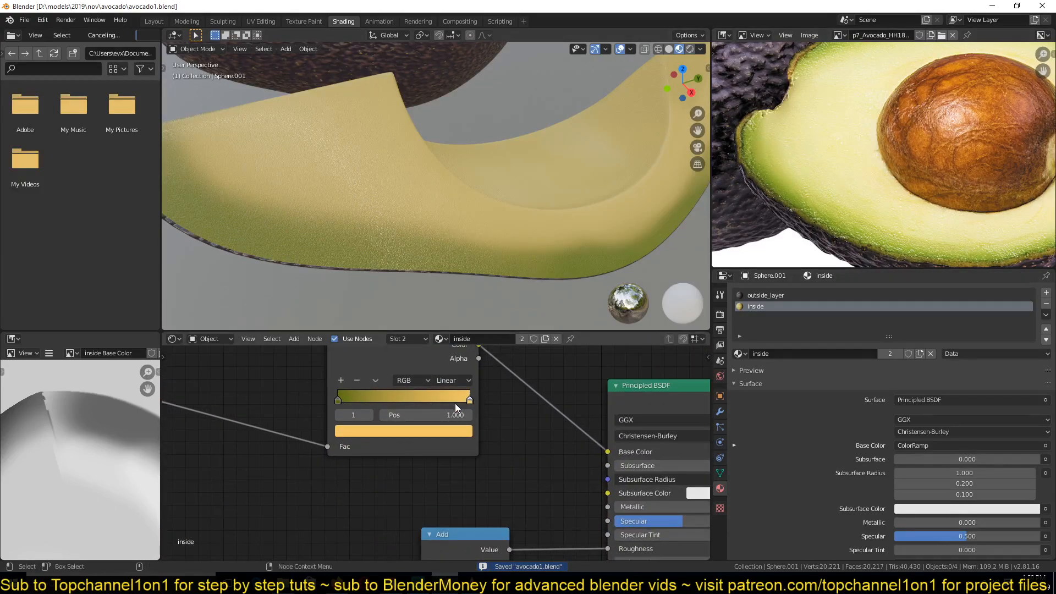
{"action": "scroll", "coordinate": [385, 381], "scroll_direction": "up", "scroll_amount": 3}
{"action": "left_click", "coordinate": [366, 359]}
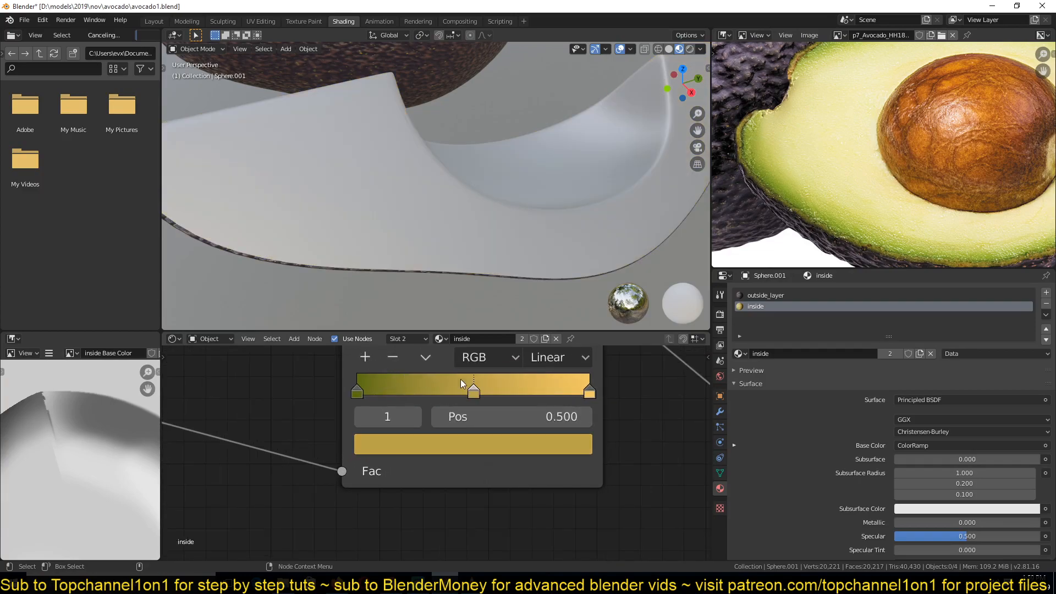
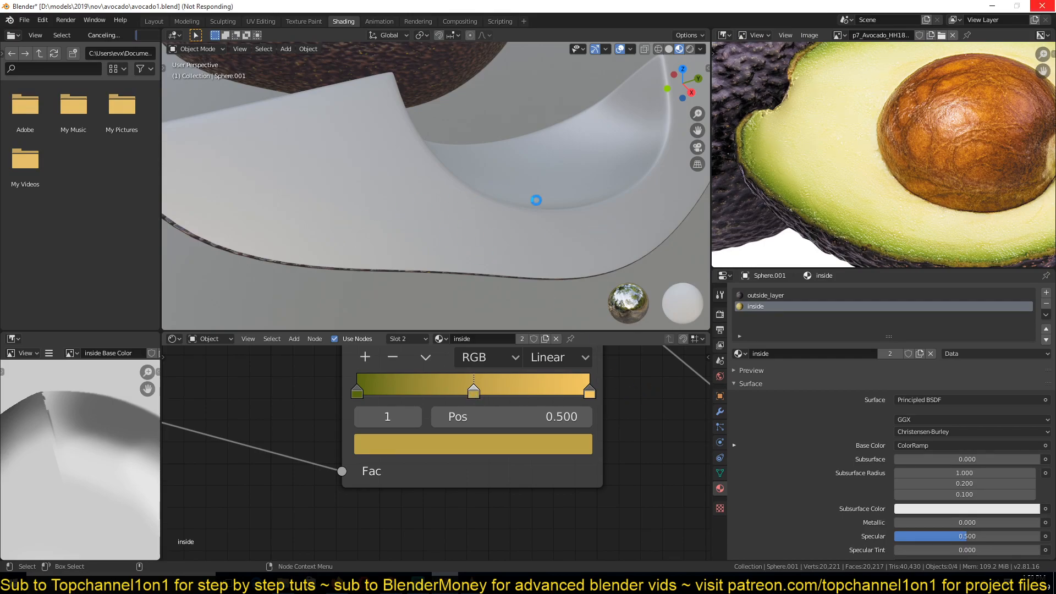
{"action": "left_click", "coordinate": [378, 237]}
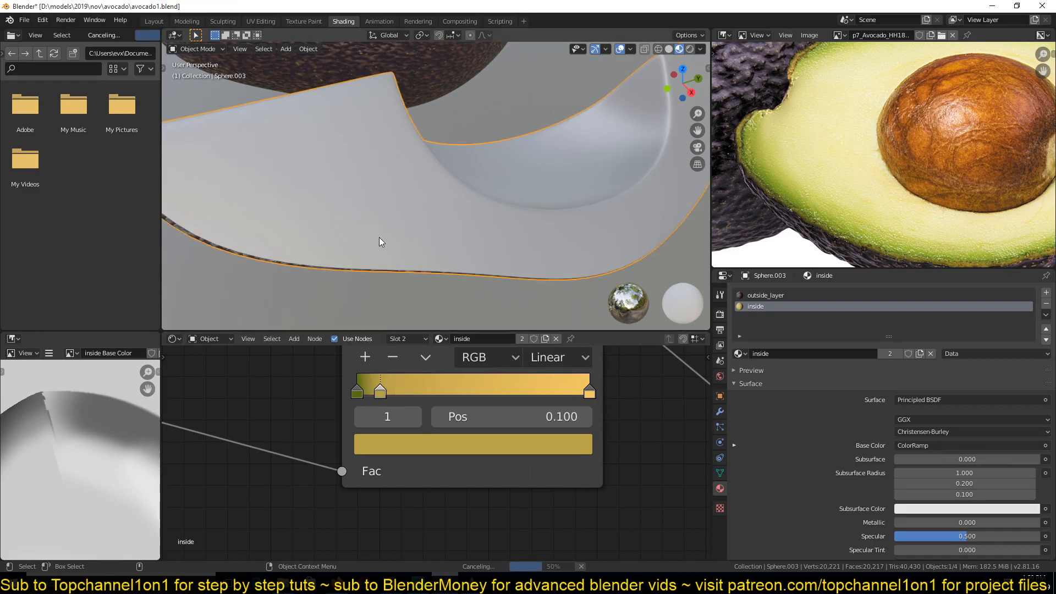
{"action": "scroll", "coordinate": [407, 391], "scroll_direction": "down", "scroll_amount": 2}
{"action": "left_click_drag", "start_coordinate": [393, 403], "coordinate": [413, 398]}
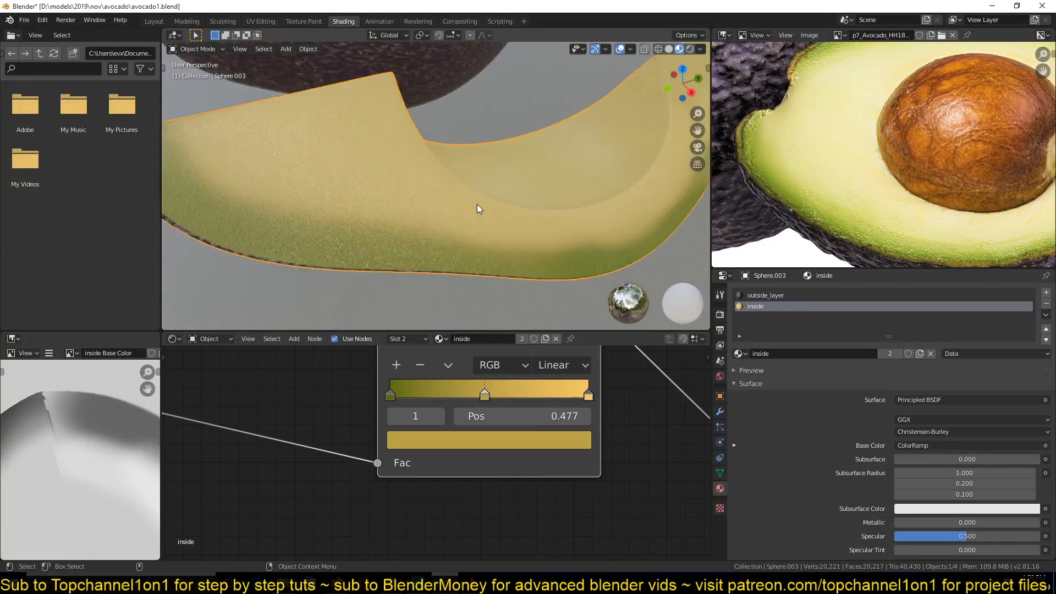
- Recolor the ColorRamp's middle stop to a strong orange and inspect the transition band on the avocado pieces
{"action": "scroll", "coordinate": [476, 203], "scroll_direction": "up", "scroll_amount": 2}
{"action": "left_click", "coordinate": [471, 443]}
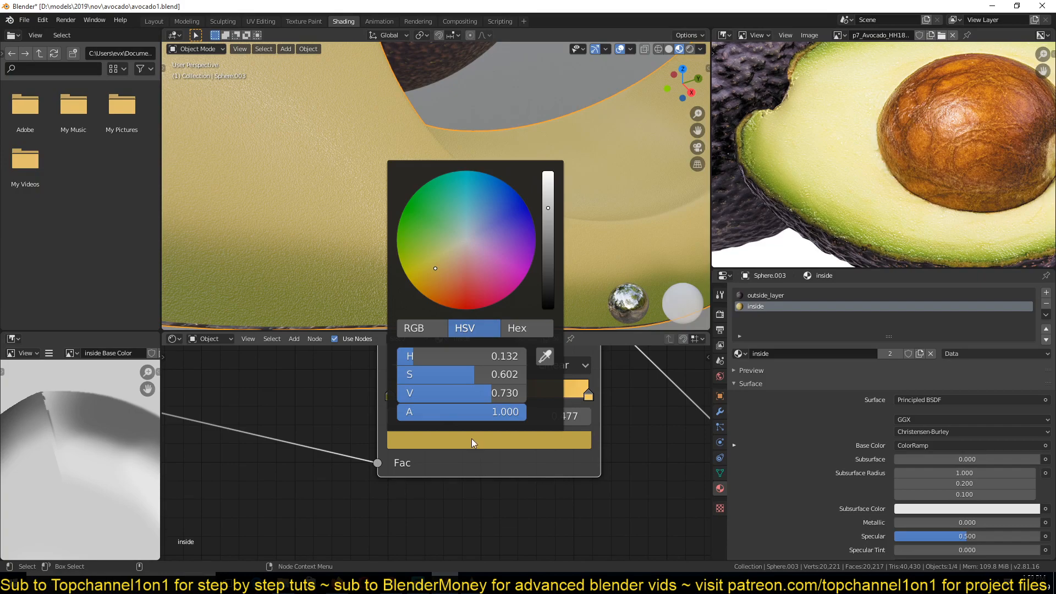
{"action": "left_click_drag", "start_coordinate": [454, 270], "coordinate": [430, 290]}
{"action": "scroll", "coordinate": [275, 187], "scroll_direction": "down", "scroll_amount": 4}
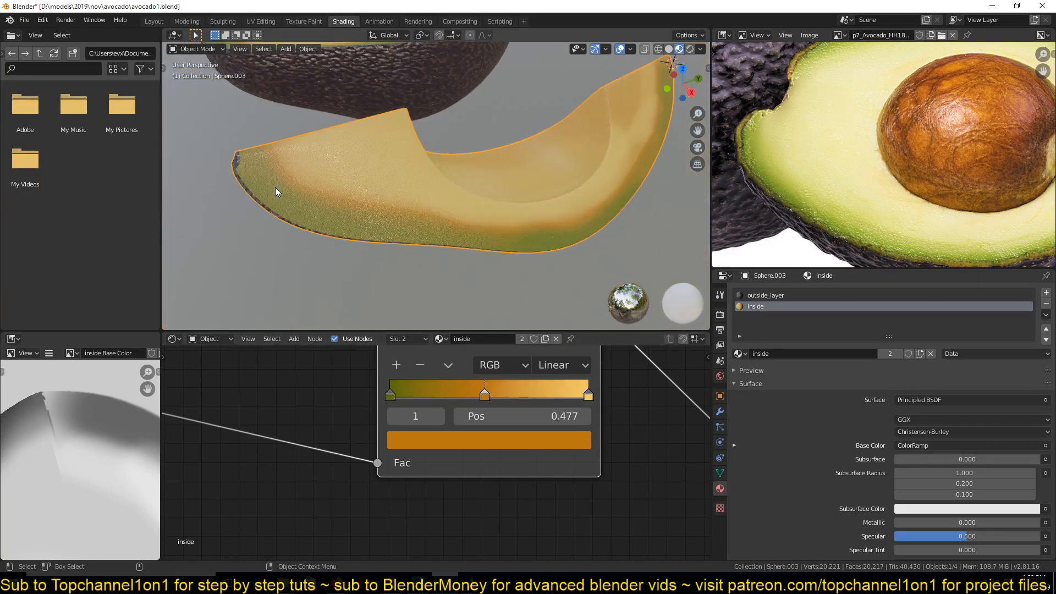
{"action": "scroll", "coordinate": [308, 213], "scroll_direction": "up", "scroll_amount": 2}
{"action": "middle_click_drag", "start_coordinate": [308, 212], "coordinate": [417, 213]}
- Move the middle stop close to the green end, at 0.068, and recolor it golden yellow
{"action": "left_click_drag", "start_coordinate": [485, 396], "coordinate": [396, 402]}
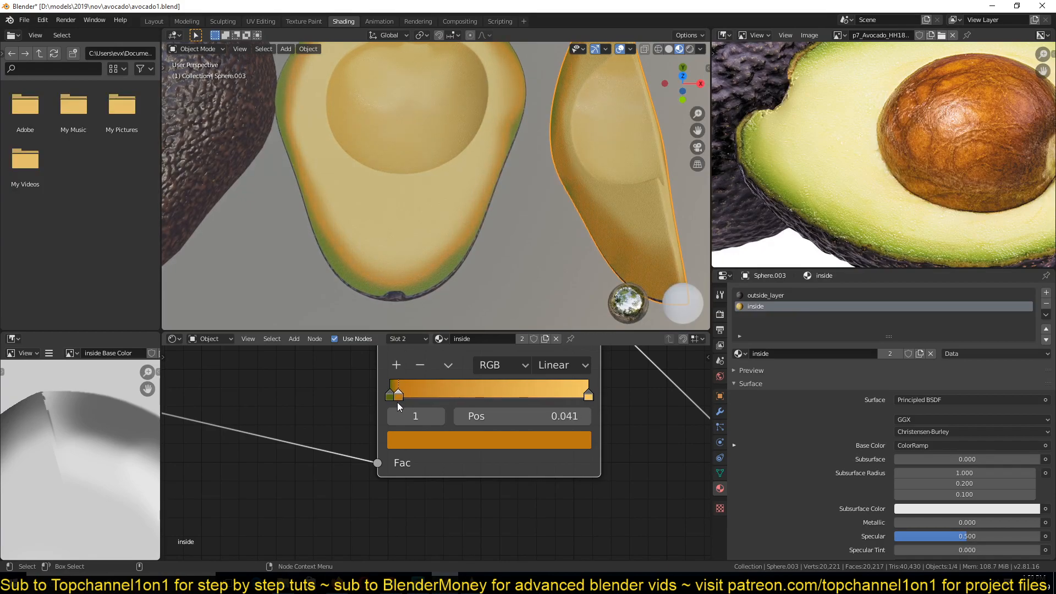
{"action": "left_click", "coordinate": [451, 443]}
{"action": "mouse_move", "coordinate": [429, 290]}
{"action": "left_mouse_down"}
{"action": "mouse_move", "coordinate": [421, 278]}
{"action": "mouse_move", "coordinate": [432, 274]}
{"action": "left_mouse_up"}
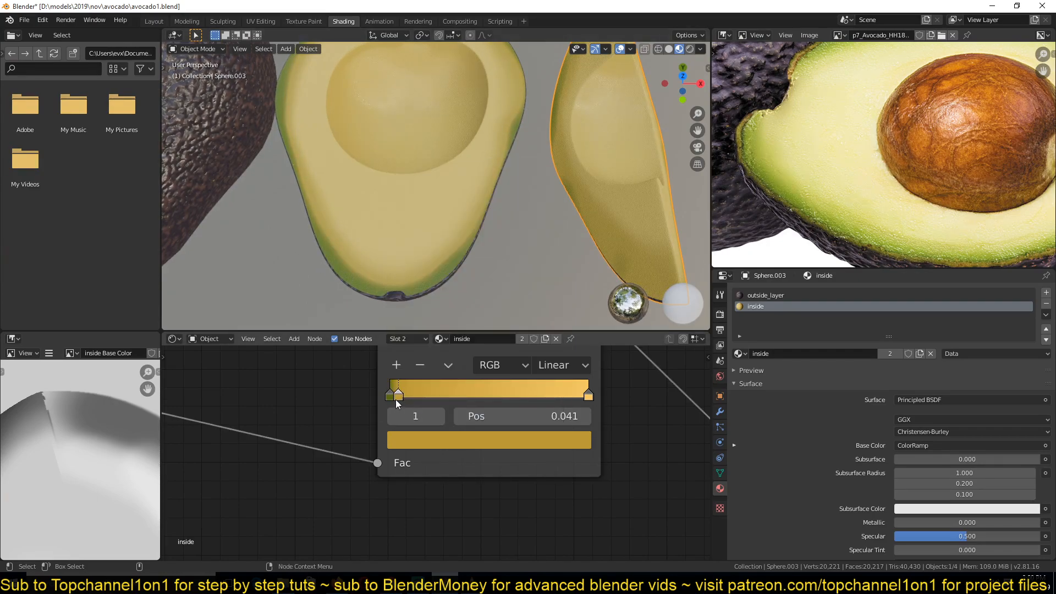
{"action": "left_click_drag", "start_coordinate": [399, 397], "coordinate": [405, 396]}
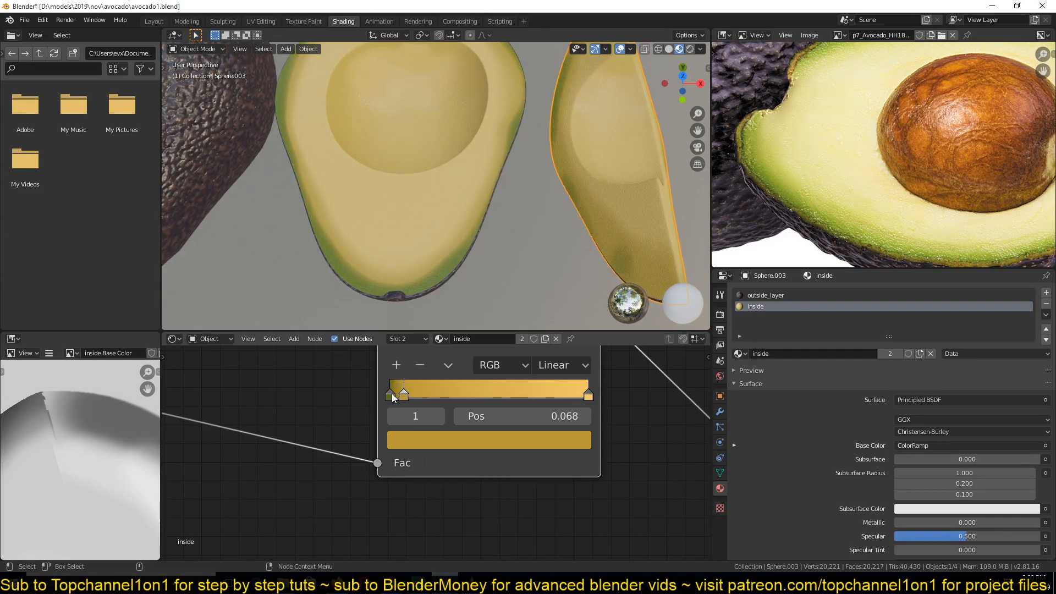
- Set the ColorRamp's first stop to an olive green with hue 0.194, saturation 0.755 and value 0.426
{"action": "left_click", "coordinate": [392, 395]}
{"action": "left_click", "coordinate": [430, 439]}
{"action": "left_click_drag", "start_coordinate": [419, 236], "coordinate": [417, 258]}
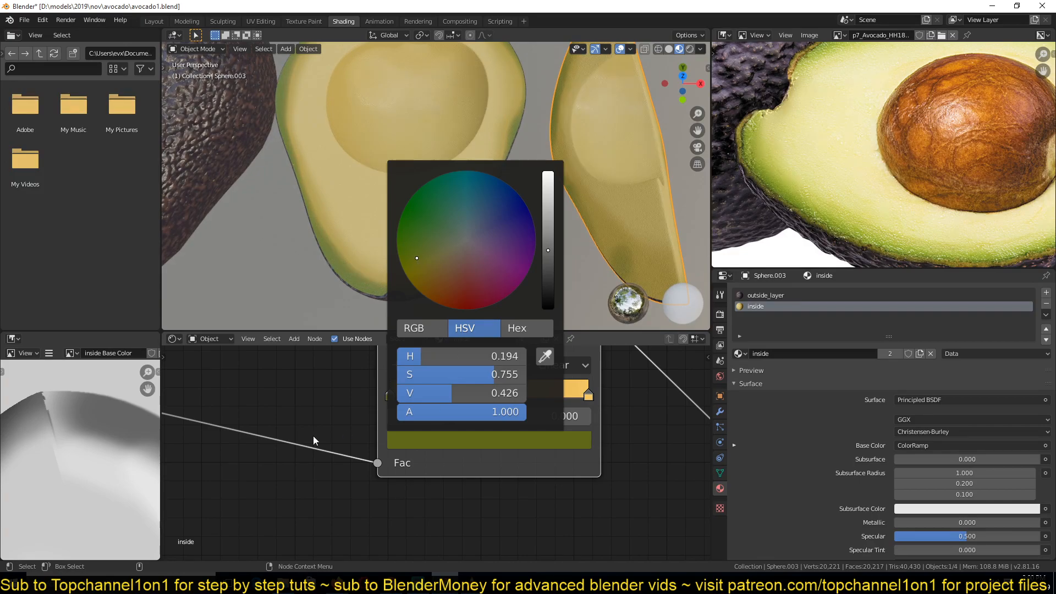
- Fine-tune the middle stop's golden color, move it to position 0.150 and inspect the avocado half
{"action": "left_click", "coordinate": [404, 395]}
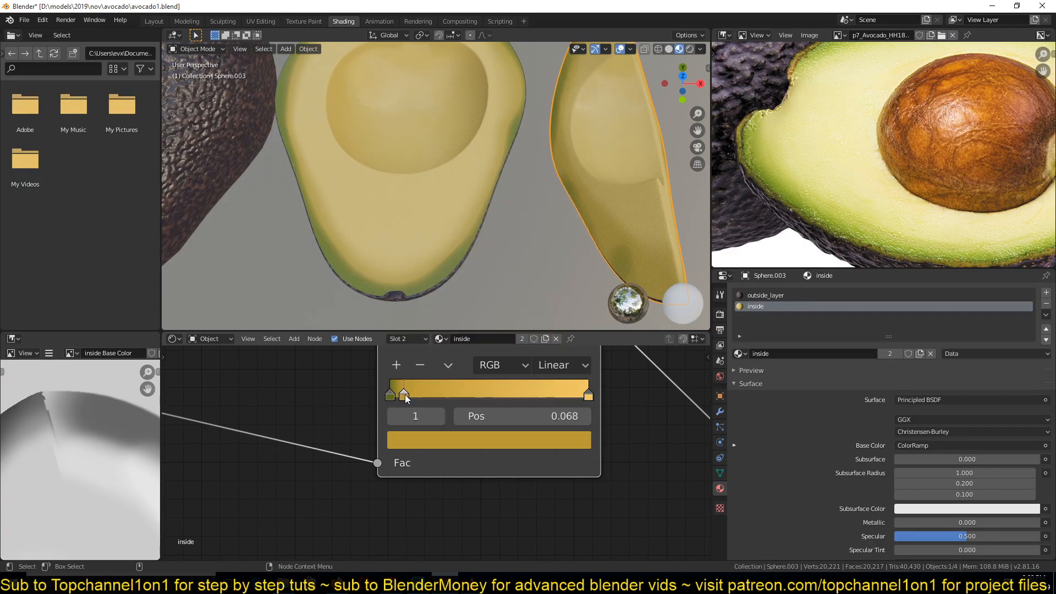
{"action": "left_click", "coordinate": [434, 443]}
{"action": "left_click_drag", "start_coordinate": [431, 273], "coordinate": [431, 274]}
{"action": "mouse_move", "coordinate": [411, 400]}
{"action": "left_mouse_down"}
{"action": "mouse_move", "coordinate": [434, 388]}
{"action": "mouse_move", "coordinate": [421, 392]}
{"action": "left_mouse_up"}
{"action": "middle_click_drag", "start_coordinate": [432, 259], "coordinate": [321, 133]}
{"action": "middle_click_drag", "start_coordinate": [418, 223], "coordinate": [554, 200]}
{"action": "scroll", "coordinate": [536, 245], "scroll_direction": "up", "scroll_amount": 3}
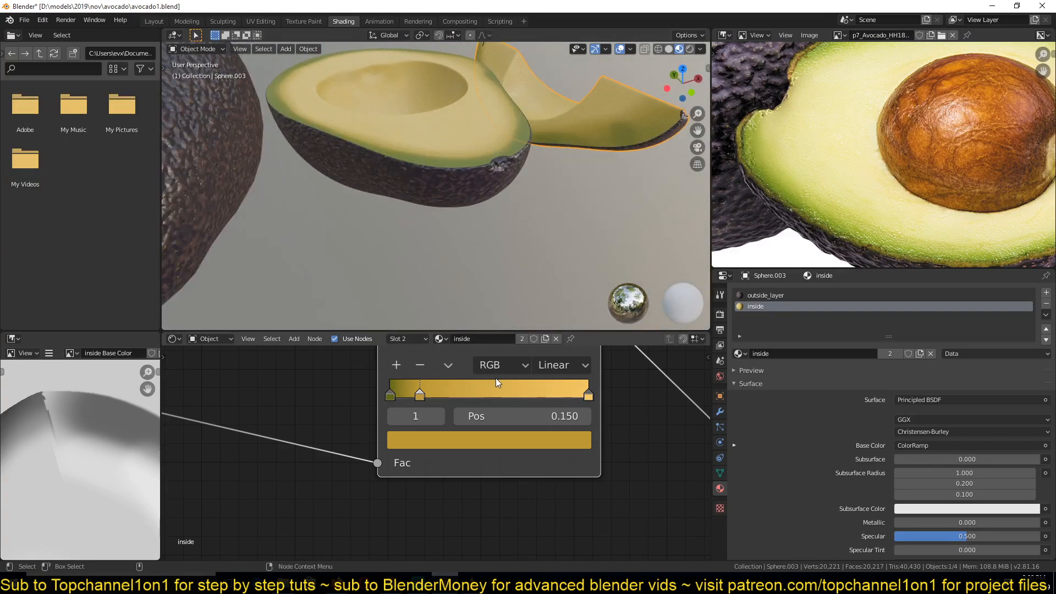
- Switch the ColorRamp's interpolation to B-Spline and move the middle stop to position 0.486
{"action": "left_click", "coordinate": [561, 367]}
{"action": "left_click", "coordinate": [572, 444]}
{"action": "scroll", "coordinate": [470, 217], "scroll_direction": "up", "scroll_amount": 2}
{"action": "left_click_drag", "start_coordinate": [420, 394], "coordinate": [462, 385]}
{"action": "mouse_move", "coordinate": [396, 394]}
{"action": "left_mouse_down"}
{"action": "mouse_move", "coordinate": [407, 392]}
{"action": "mouse_move", "coordinate": [395, 399]}
{"action": "left_mouse_up"}
{"action": "left_click_drag", "start_coordinate": [461, 393], "coordinate": [505, 385]}
{"action": "scroll", "coordinate": [215, 384], "scroll_direction": "down", "scroll_amount": 1}
{"action": "scroll", "coordinate": [215, 384], "scroll_direction": "down", "scroll_amount": 1}
{"action": "middle_click_drag", "start_coordinate": [215, 385], "coordinate": [328, 401]}
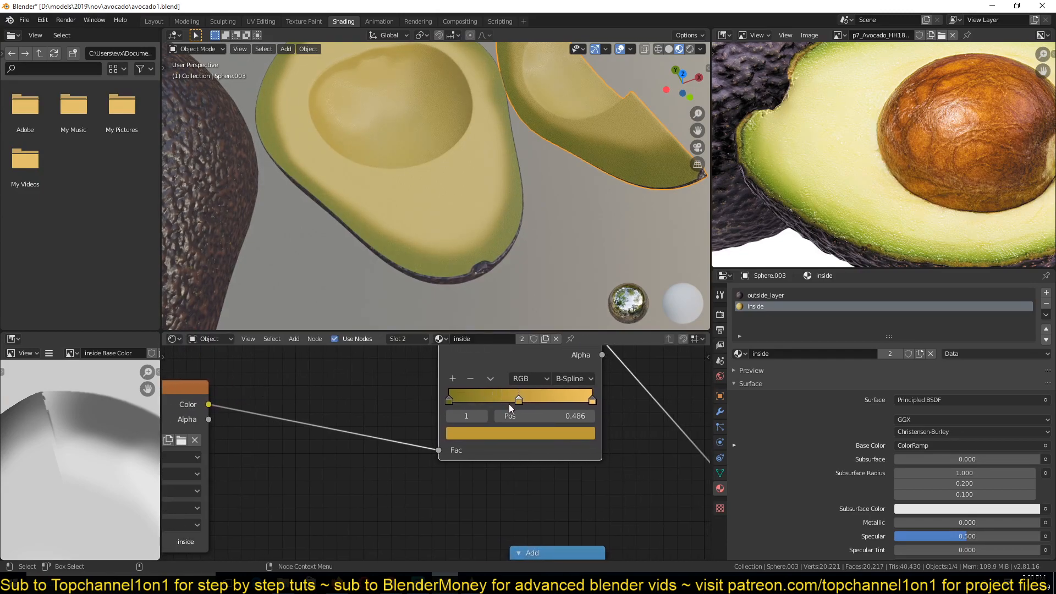
- Move the middle stop to 0.155 and recolor it a bright, saturated amber
{"action": "left_click", "coordinate": [520, 435]}
{"action": "left_click_drag", "start_coordinate": [480, 316], "coordinate": [472, 321]}
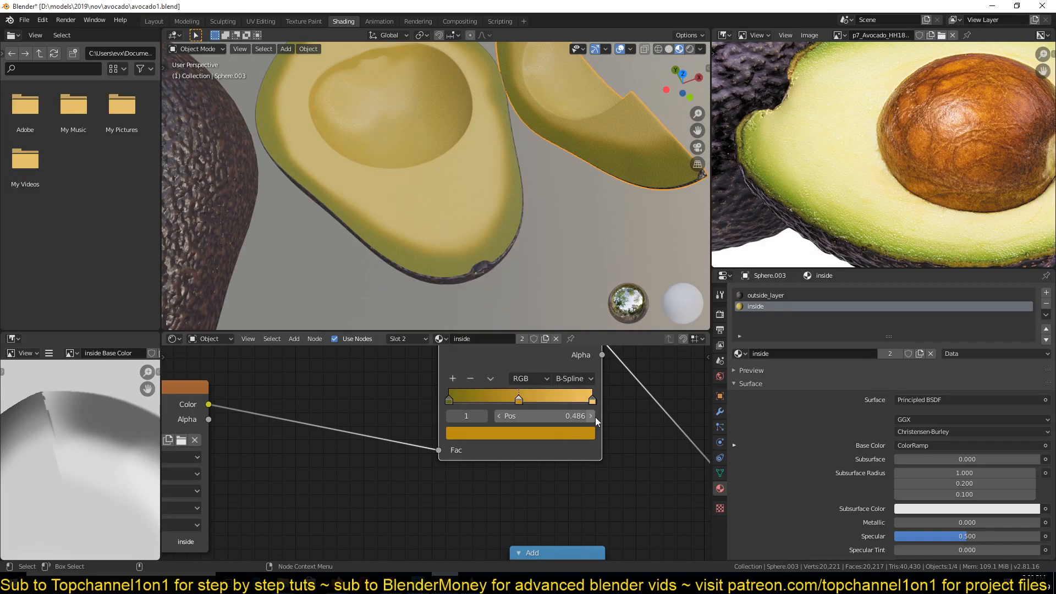
{"action": "left_click_drag", "start_coordinate": [506, 402], "coordinate": [467, 401]}
{"action": "left_click", "coordinate": [484, 431]}
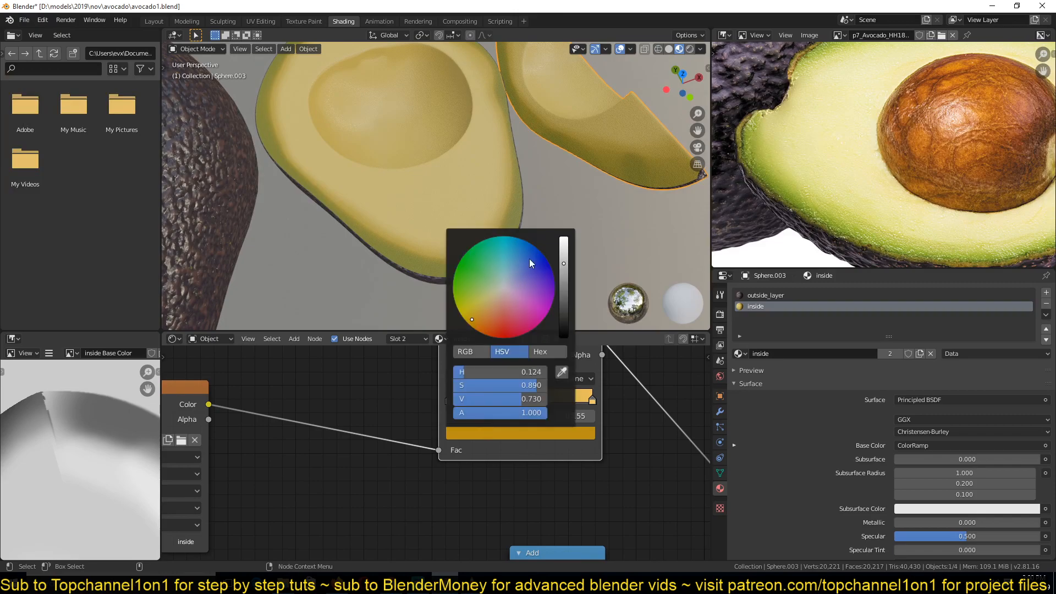
{"action": "mouse_move", "coordinate": [564, 263]}
{"action": "left_mouse_down"}
{"action": "mouse_move", "coordinate": [563, 251]}
{"action": "mouse_move", "coordinate": [563, 336]}
{"action": "mouse_move", "coordinate": [563, 244]}
{"action": "left_mouse_up"}
- Deselect the wedge and shift the ColorRamp's last stop to a slightly paler yellow
{"action": "scroll", "coordinate": [628, 162], "scroll_direction": "down", "scroll_amount": 5}
{"action": "middle_click_drag", "start_coordinate": [534, 212], "coordinate": [456, 198]}
{"action": "key", "text": "alt+a"}
{"action": "scroll", "coordinate": [456, 198], "scroll_direction": "up", "scroll_amount": 3}
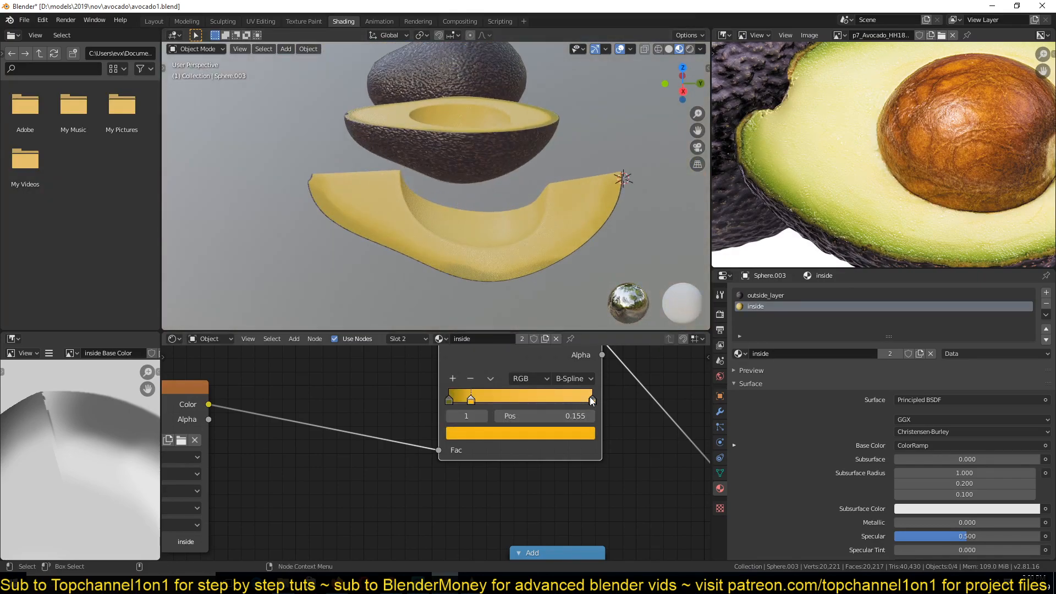
{"action": "left_click", "coordinate": [585, 400]}
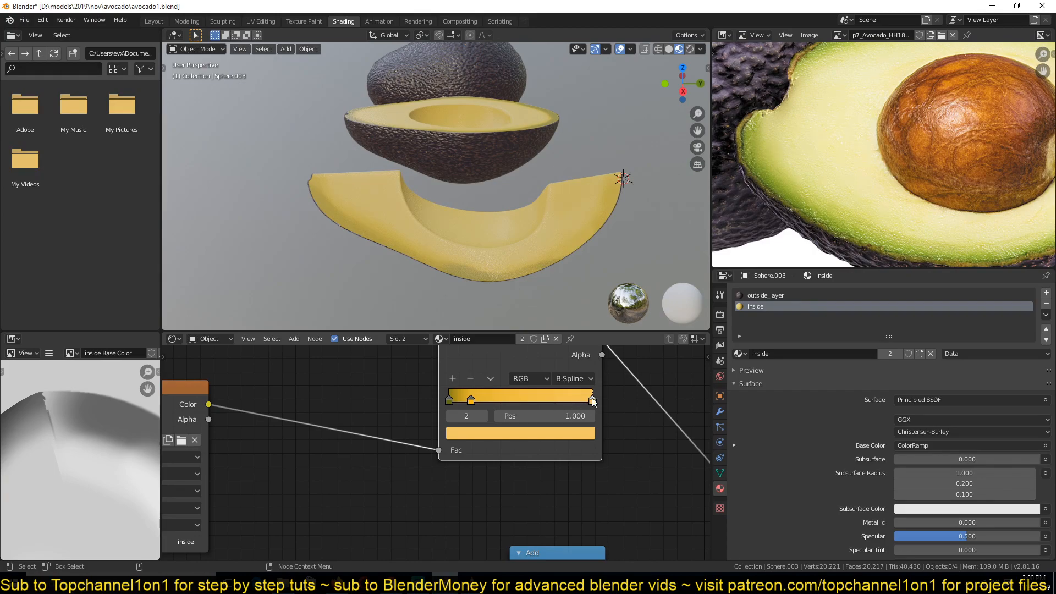
{"action": "left_click", "coordinate": [578, 433]}
{"action": "left_click_drag", "start_coordinate": [489, 305], "coordinate": [487, 306]}
{"action": "middle_click_drag", "start_coordinate": [349, 289], "coordinate": [542, 300]}
{"action": "scroll", "coordinate": [453, 285], "scroll_direction": "up", "scroll_amount": 4}
- Try Ease and Cardinal interpolation on the ColorRamp and settle on Linear
{"action": "left_click_drag", "start_coordinate": [449, 400], "coordinate": [447, 402]}
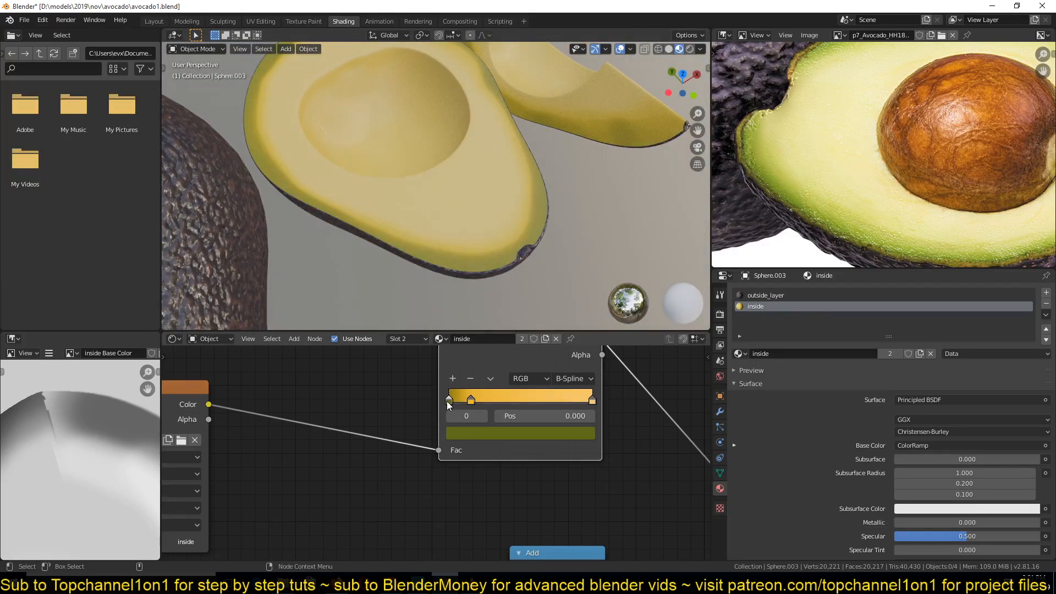
{"action": "left_click", "coordinate": [572, 379]}
{"action": "left_click", "coordinate": [573, 396]}
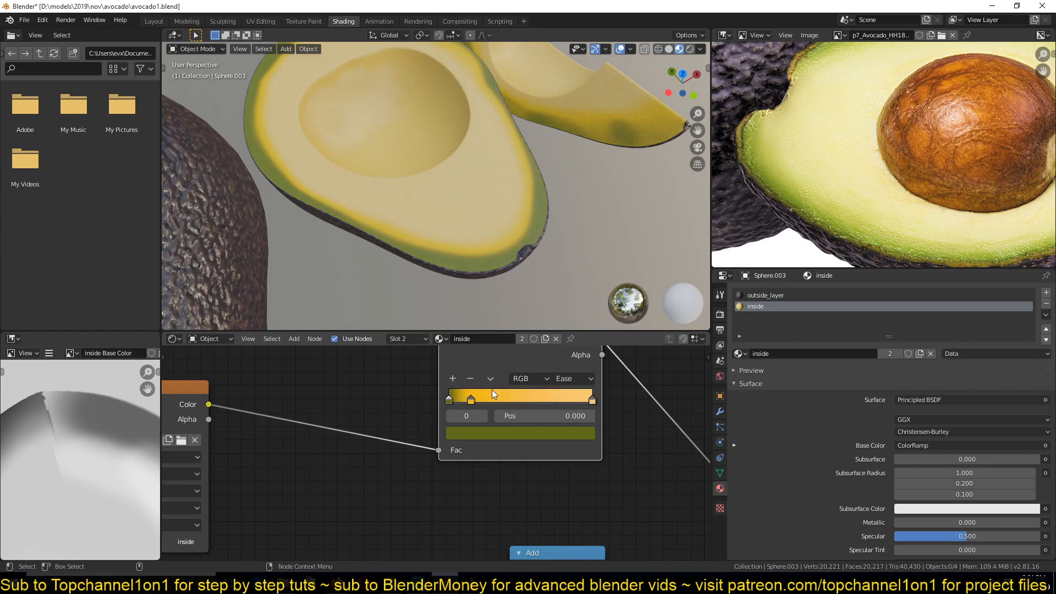
{"action": "left_click", "coordinate": [572, 378]}
{"action": "left_click", "coordinate": [573, 409]}
{"action": "left_click", "coordinate": [572, 379]}
{"action": "left_click", "coordinate": [577, 423]}
- Delete the ColorRamp's middle stop and check the color transition on the avocado pieces
{"action": "left_click", "coordinate": [474, 402]}
{"action": "left_click", "coordinate": [470, 379]}
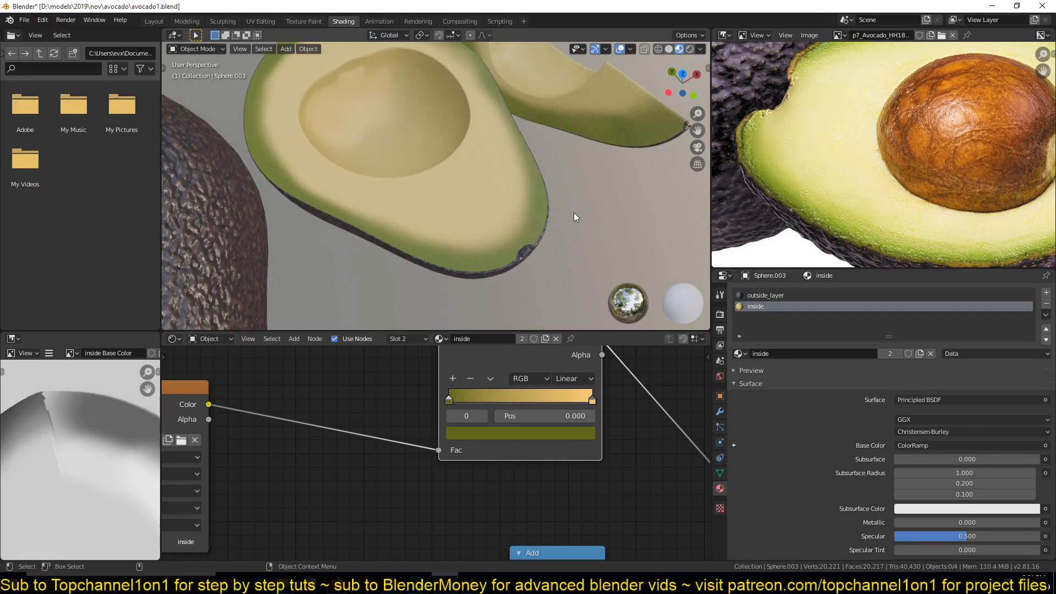
{"action": "middle_click_drag", "start_coordinate": [573, 212], "coordinate": [463, 204]}
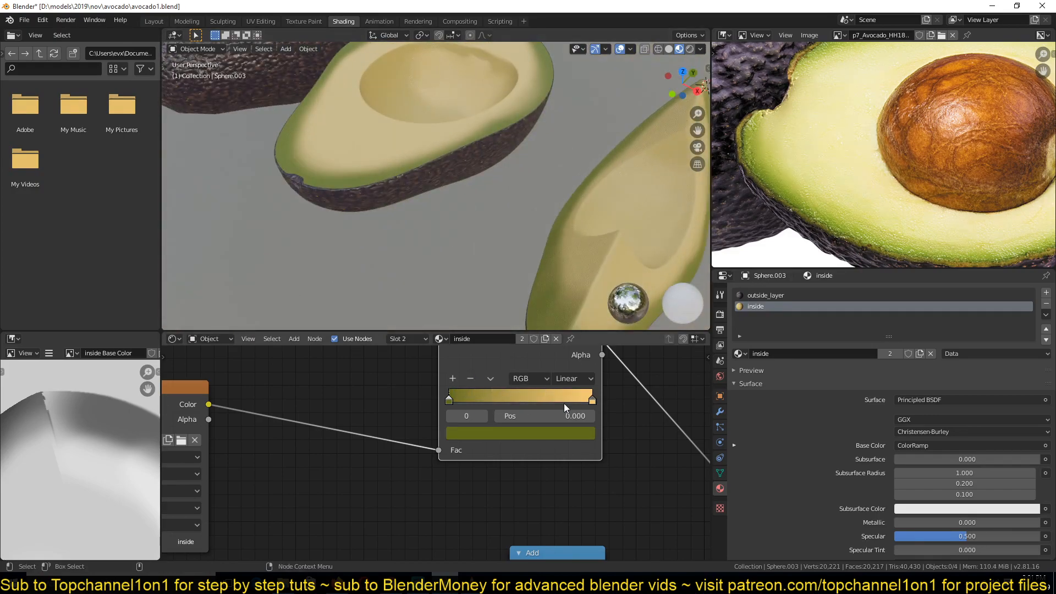
- Fine-tune the ColorRamp's first stop to olive green with hue 0.192, saturation 0.783 and value 0.426, and save the file
{"action": "left_click", "coordinate": [590, 400]}
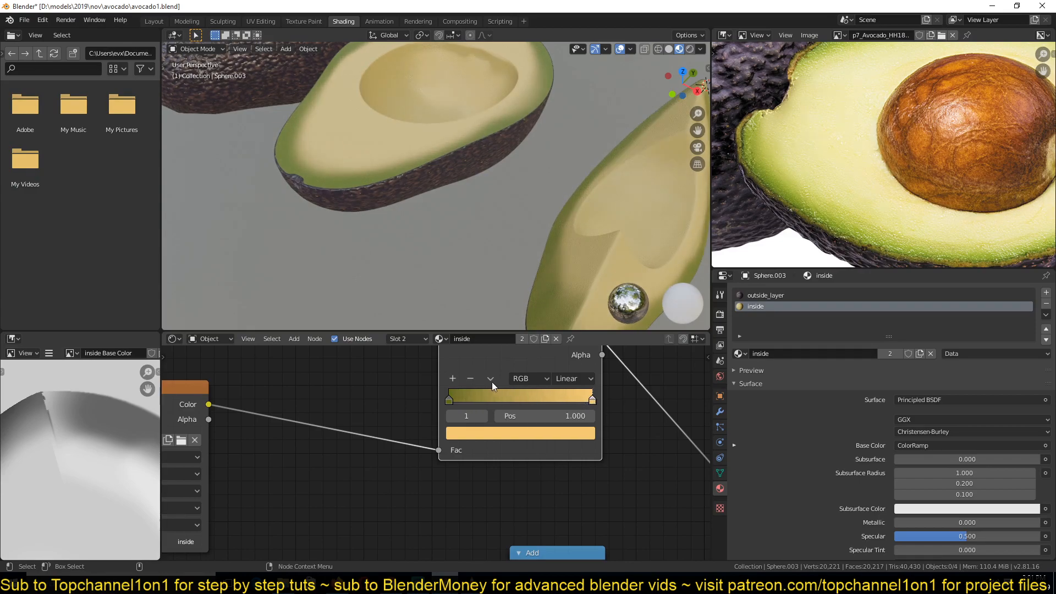
{"action": "left_click", "coordinate": [451, 400]}
{"action": "left_click", "coordinate": [478, 429]}
{"action": "mouse_move", "coordinate": [474, 297]}
{"action": "left_mouse_down"}
{"action": "mouse_move", "coordinate": [460, 313]}
{"action": "mouse_move", "coordinate": [473, 297]}
{"action": "left_mouse_up"}
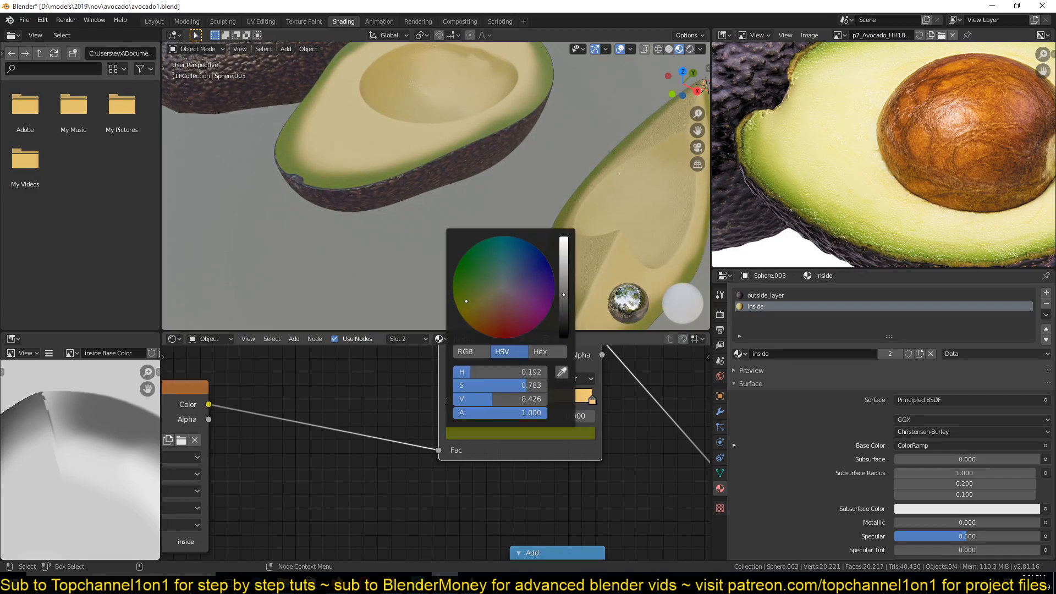
{"action": "scroll", "coordinate": [289, 262], "scroll_direction": "down", "scroll_amount": 5}
{"action": "middle_click_drag", "start_coordinate": [289, 262], "coordinate": [349, 254]}
{"action": "scroll", "coordinate": [411, 263], "scroll_direction": "up", "scroll_amount": 4}
{"action": "scroll", "coordinate": [448, 249], "scroll_direction": "down", "scroll_amount": 3}
{"action": "scroll", "coordinate": [349, 254], "scroll_direction": "up", "scroll_amount": 3}
{"action": "key", "text": "ctrl+s"}
- Examine the rind edge in the reference photo, select the avocado half to show its inside material, and save the file
{"action": "scroll", "coordinate": [355, 252], "scroll_direction": "up", "scroll_amount": 3}
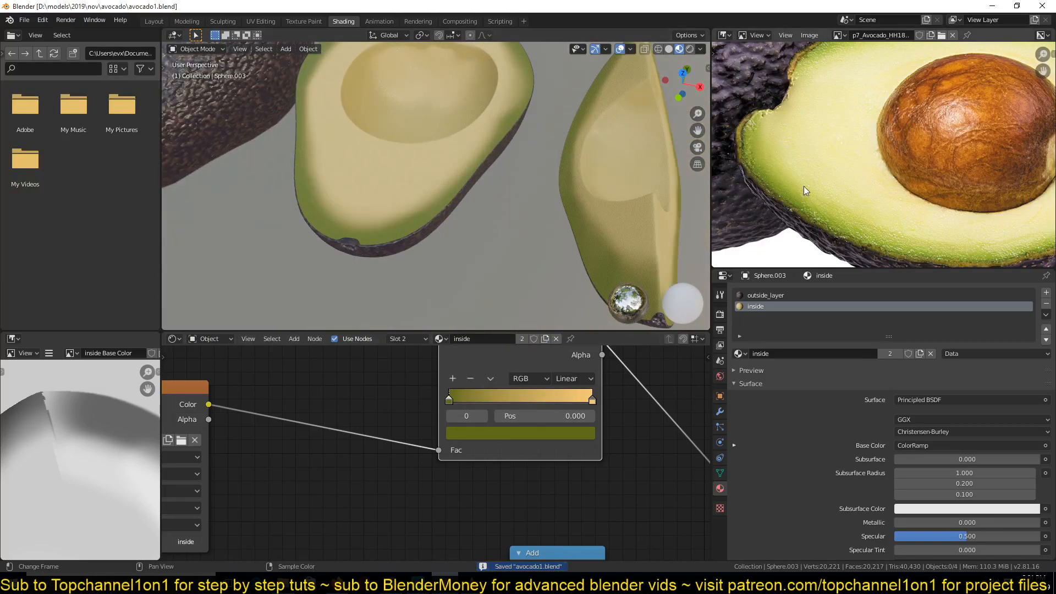
{"action": "scroll", "coordinate": [783, 196], "scroll_direction": "up", "scroll_amount": 1}
{"action": "scroll", "coordinate": [880, 181], "scroll_direction": "up", "scroll_amount": 2}
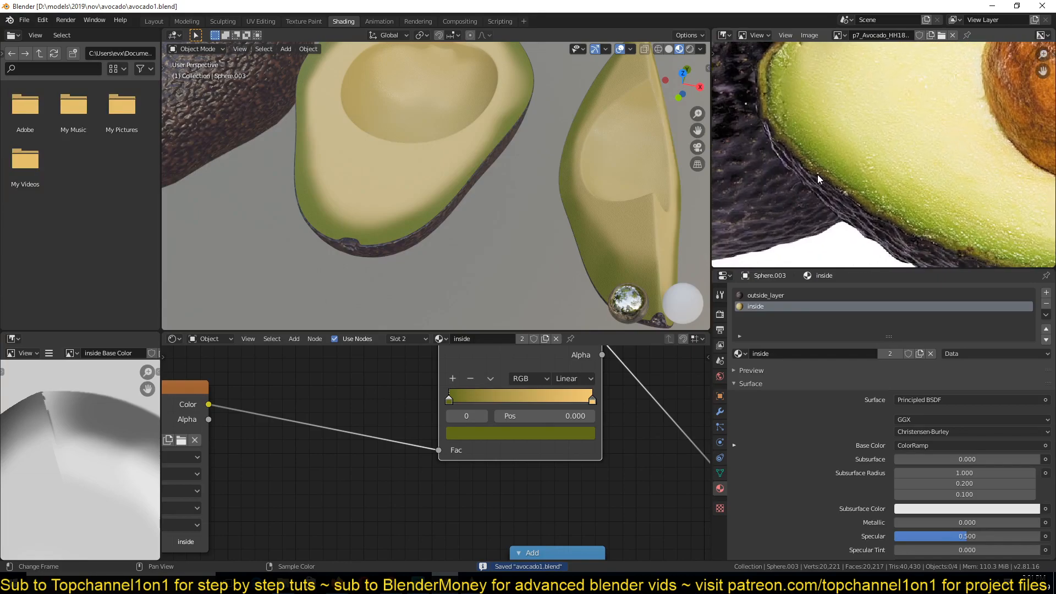
{"action": "scroll", "coordinate": [450, 183], "scroll_direction": "down", "scroll_amount": 3}
{"action": "left_click", "coordinate": [309, 144]}
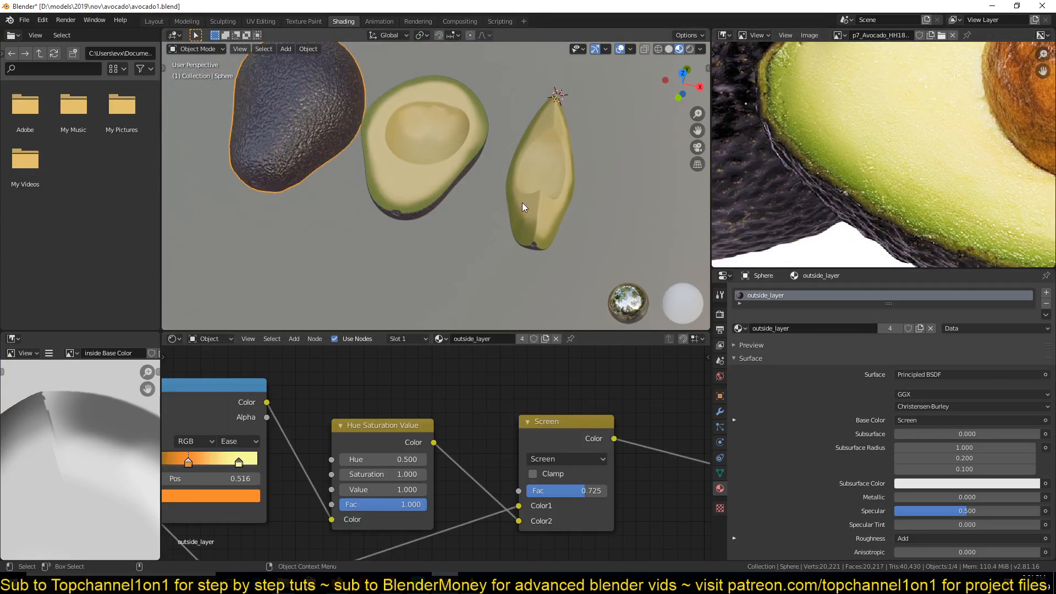
{"action": "left_click", "coordinate": [418, 212]}
{"action": "middle_click_drag", "start_coordinate": [398, 418], "coordinate": [402, 451]}
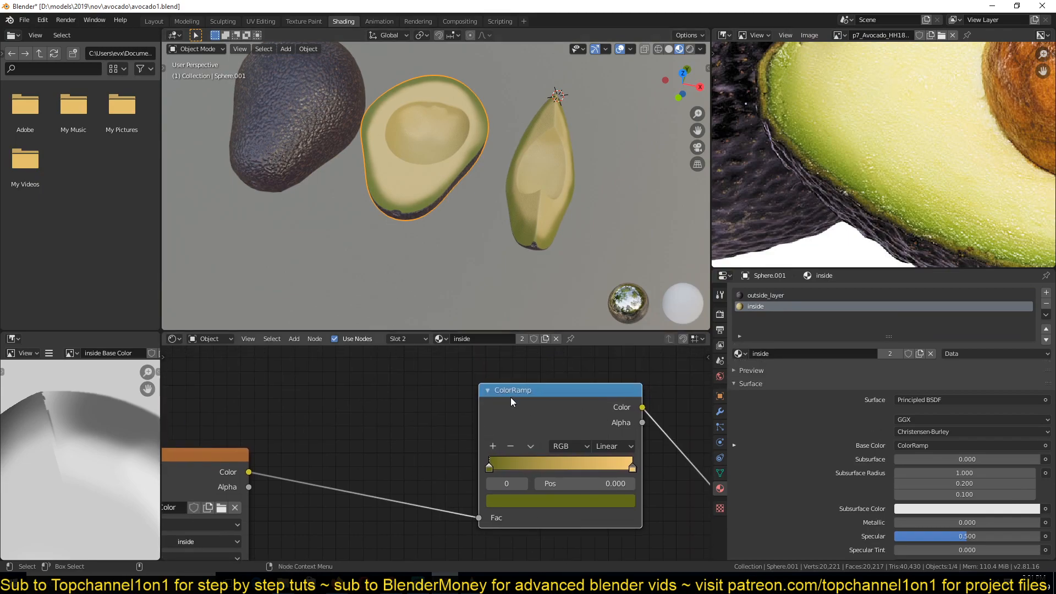
{"action": "scroll", "coordinate": [397, 394], "scroll_direction": "down", "scroll_amount": 1}
{"action": "middle_click_drag", "start_coordinate": [398, 398], "coordinate": [402, 440]}
{"action": "key", "text": "ctrl+s"}
- Duplicate the ColorRamp and connect the inside Base Color image texture's Color to the copy's Fac
{"action": "left_click", "coordinate": [490, 434]}
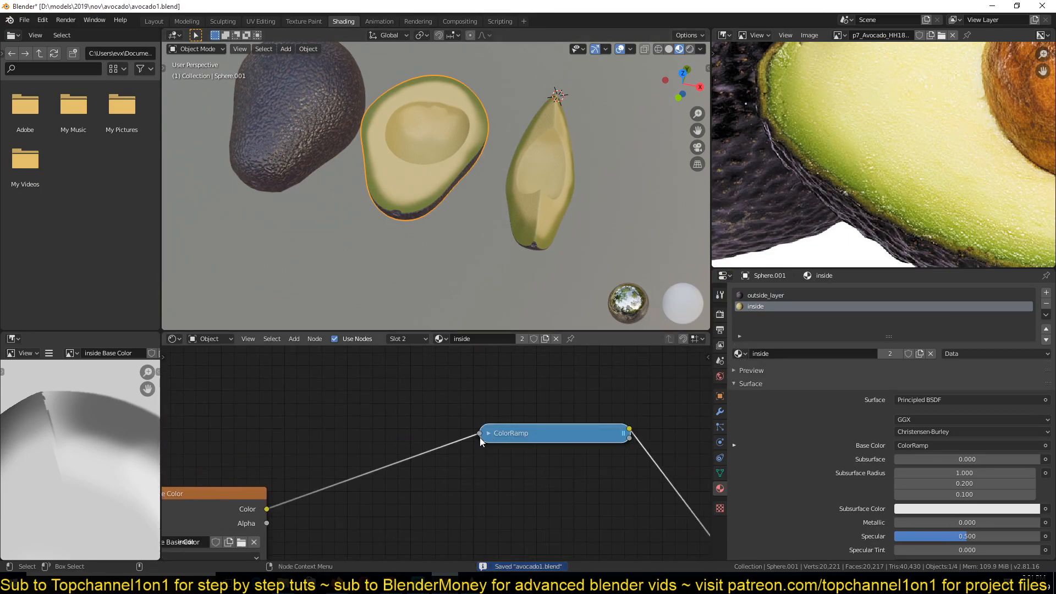
{"action": "left_click", "coordinate": [488, 434]}
{"action": "middle_click_drag", "start_coordinate": [504, 443], "coordinate": [493, 458]}
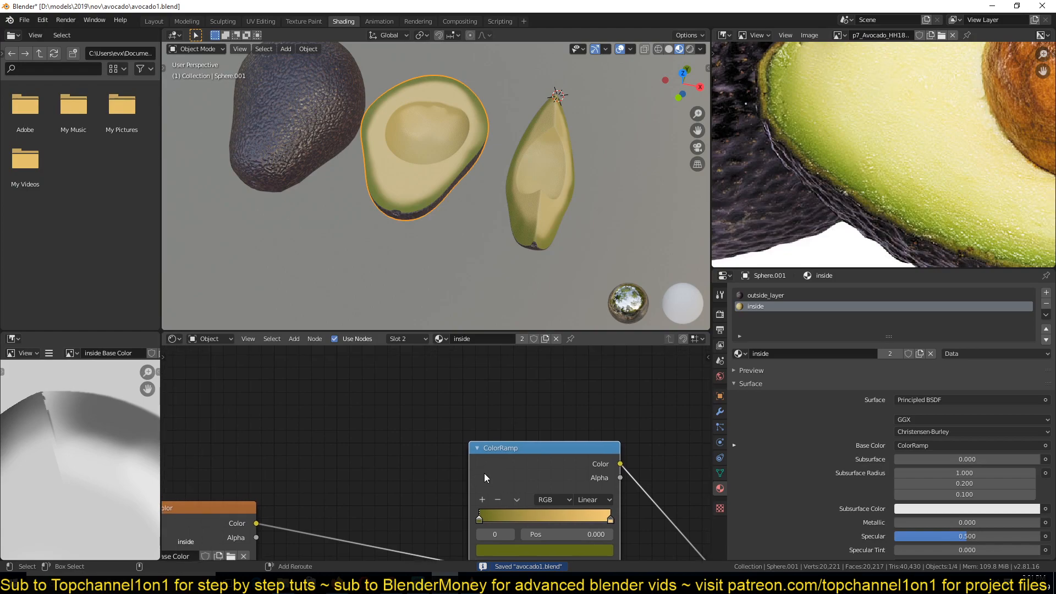
{"action": "key", "text": "shift+d"}
{"action": "left_click", "coordinate": [464, 520]}
{"action": "left_click_drag", "start_coordinate": [256, 523], "coordinate": [447, 400]}
{"action": "middle_click_drag", "start_coordinate": [354, 440], "coordinate": [247, 533]}
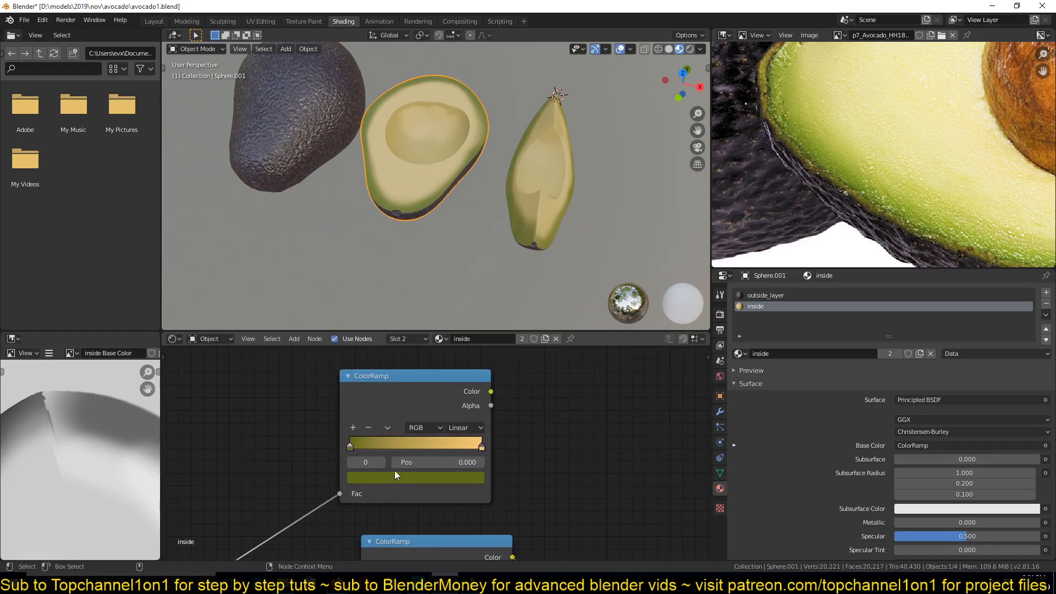
- Preview the duplicated ColorRamp's output on the avocado pieces and save the file
{"action": "left_click", "coordinate": [426, 404], "text": "ctrl+shift"}
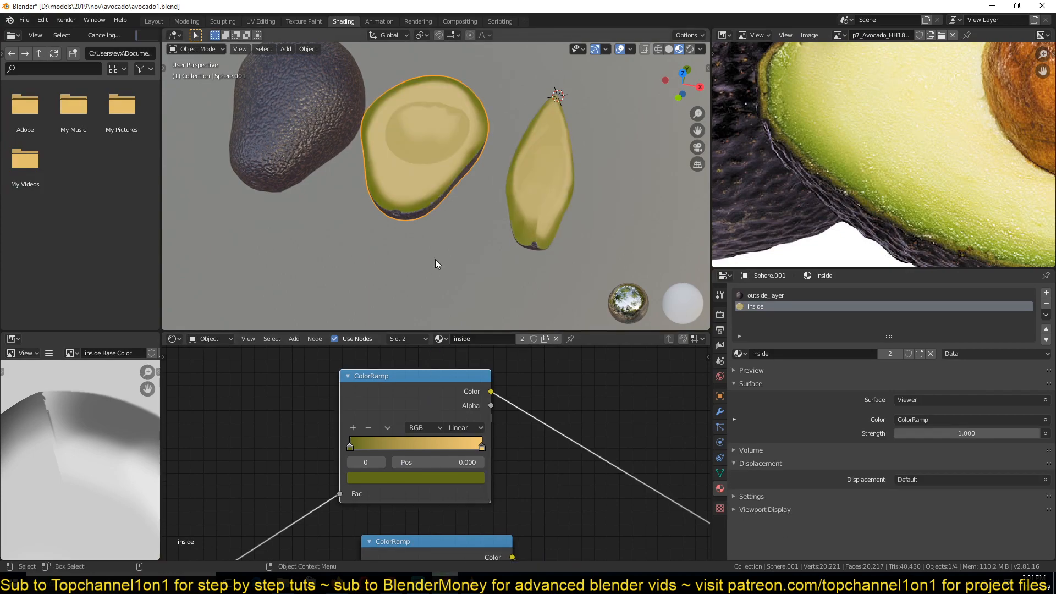
{"action": "scroll", "coordinate": [434, 259], "scroll_direction": "up", "scroll_amount": 5}
{"action": "key", "text": "ctrl+s"}
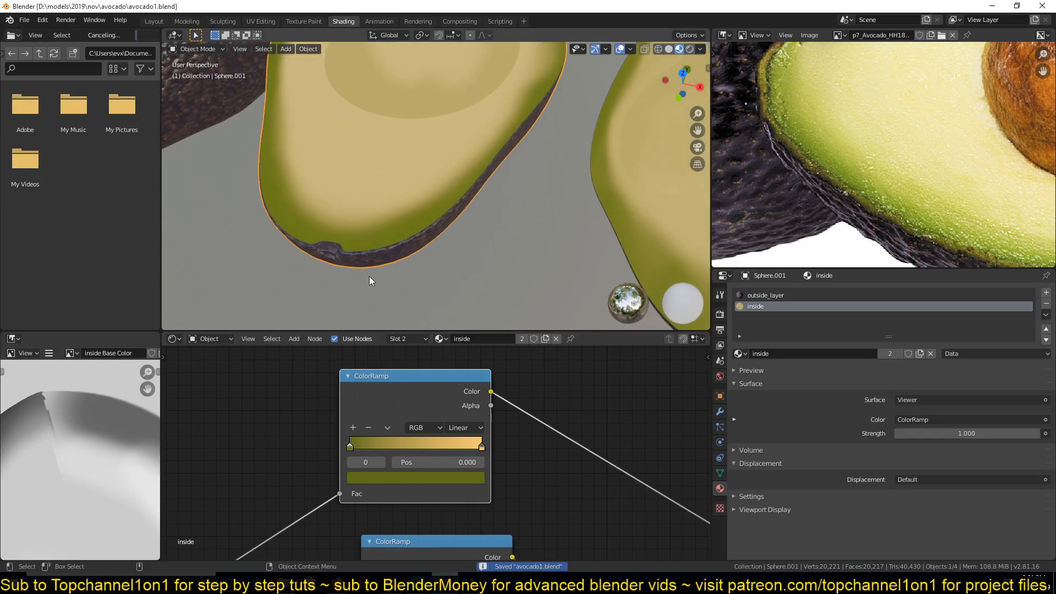
{"action": "scroll", "coordinate": [368, 276], "scroll_direction": "up", "scroll_amount": 3}
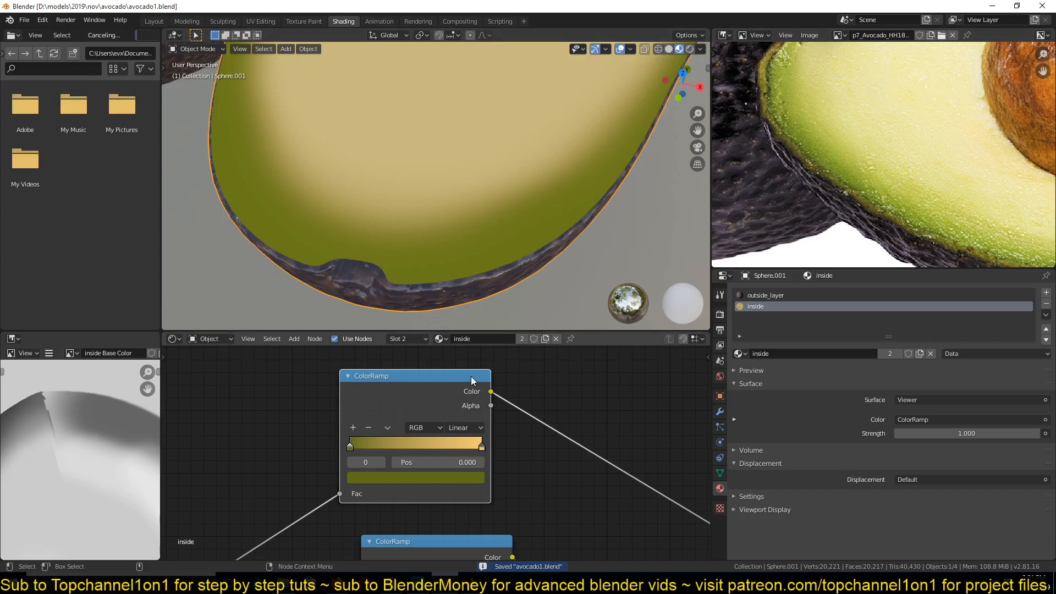
- Recolor the duplicated ColorRamp's last stop to white and its first stop to black
{"action": "left_click", "coordinate": [354, 441]}
{"action": "left_click", "coordinate": [478, 447]}
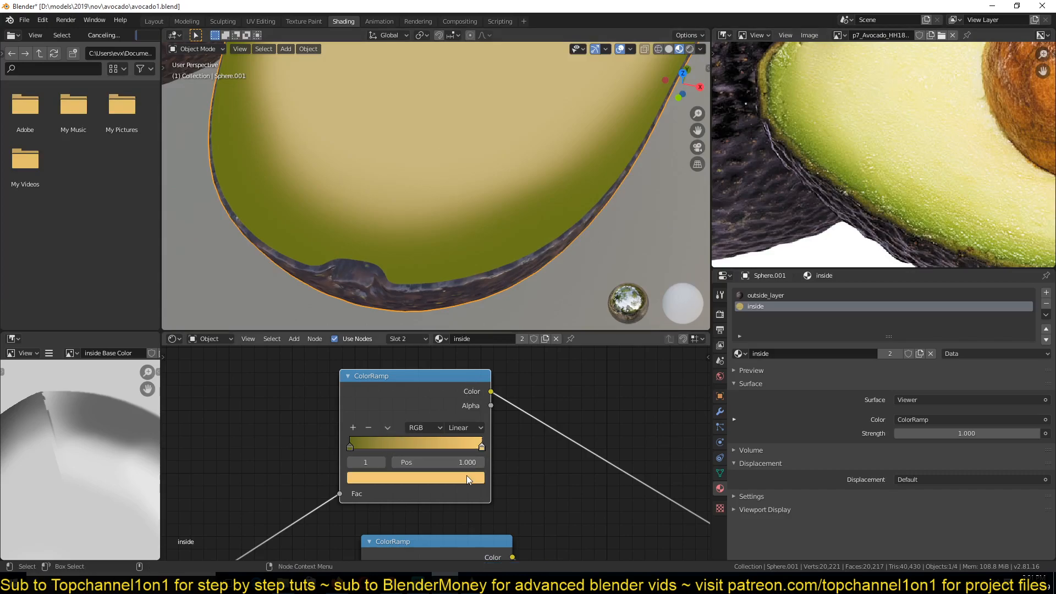
{"action": "left_click", "coordinate": [467, 475]}
{"action": "left_click", "coordinate": [402, 350]}
{"action": "left_click_drag", "start_coordinate": [401, 348], "coordinate": [401, 343]}
{"action": "left_click_drag", "start_coordinate": [458, 305], "coordinate": [458, 296]}
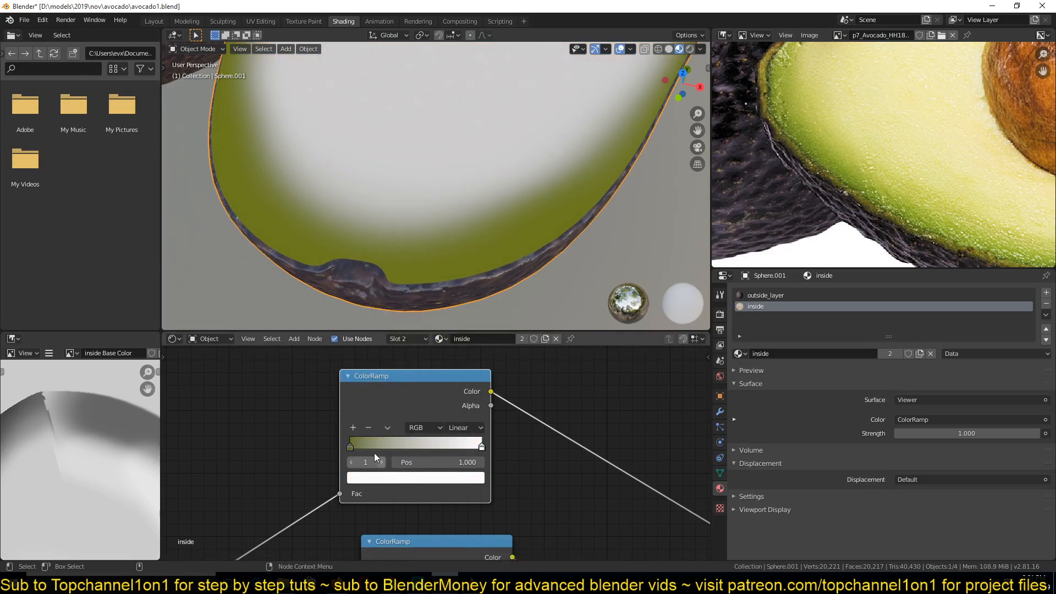
{"action": "left_click", "coordinate": [351, 444]}
{"action": "left_click", "coordinate": [392, 477]}
{"action": "left_click_drag", "start_coordinate": [453, 364], "coordinate": [459, 390]}
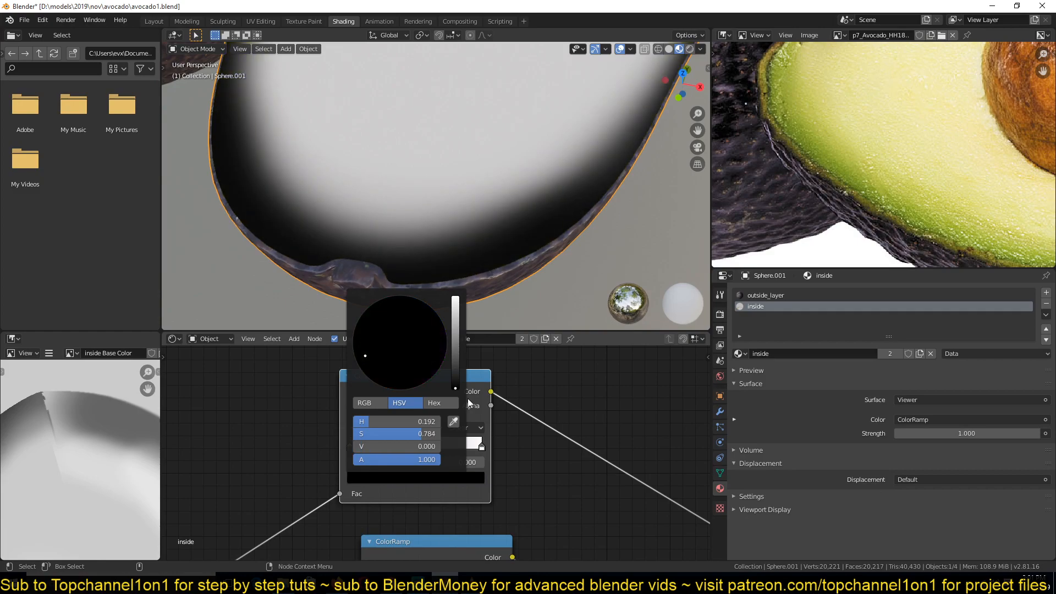
- Add a white middle stop to the duplicated ColorRamp, move it to 0.023 and check the mask on the wedge
{"action": "mouse_move", "coordinate": [389, 448]}
{"action": "left_mouse_down"}
{"action": "mouse_move", "coordinate": [348, 445]}
{"action": "mouse_move", "coordinate": [483, 446]}
{"action": "left_mouse_up"}
{"action": "left_click", "coordinate": [354, 427]}
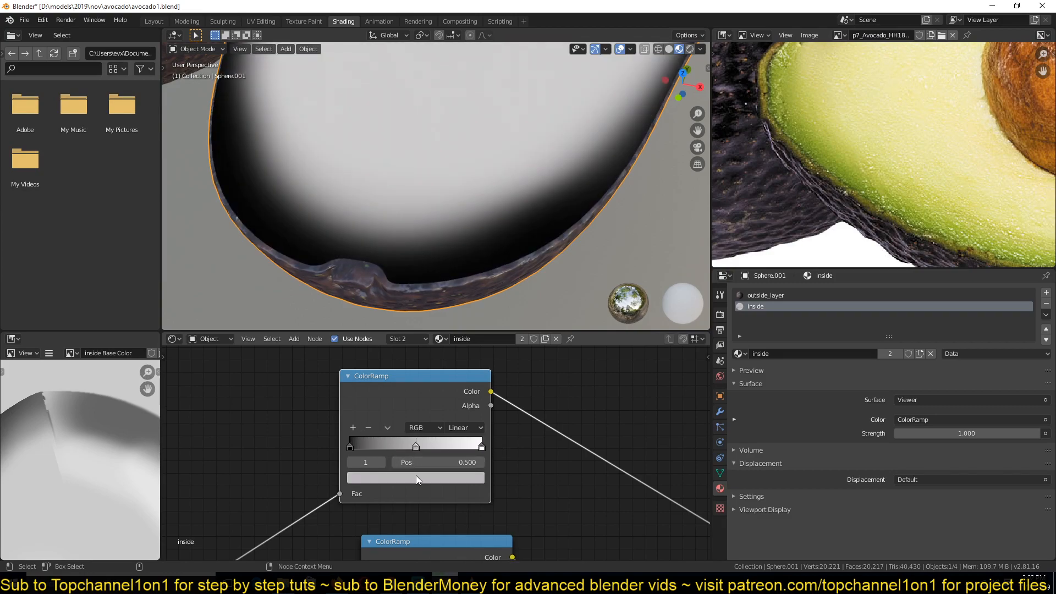
{"action": "left_click", "coordinate": [417, 477]}
{"action": "left_click_drag", "start_coordinate": [456, 324], "coordinate": [456, 297]}
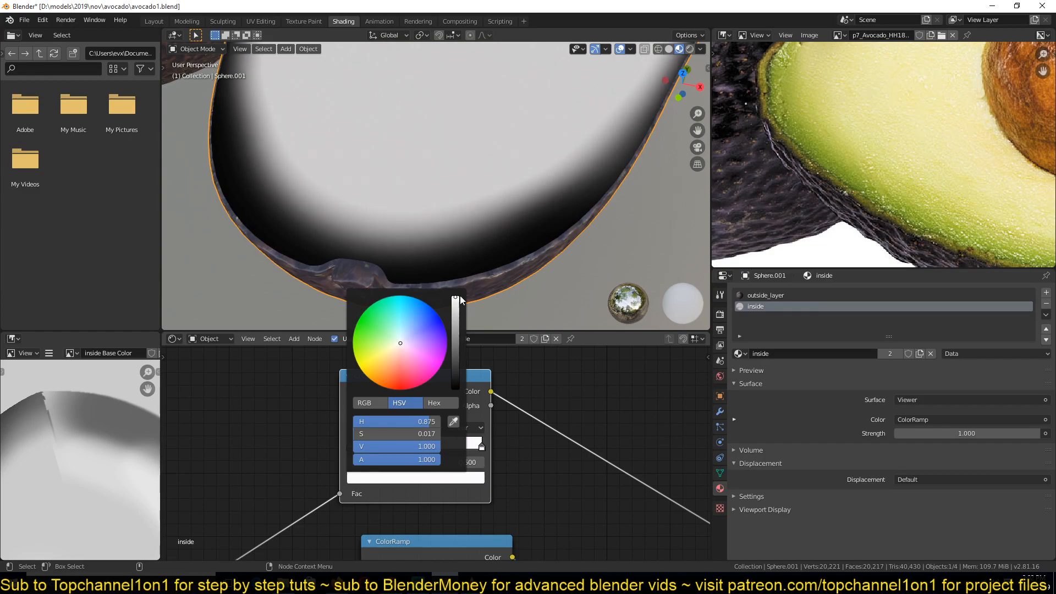
{"action": "left_click_drag", "start_coordinate": [416, 448], "coordinate": [352, 448]}
{"action": "scroll", "coordinate": [326, 268], "scroll_direction": "down", "scroll_amount": 7}
{"action": "middle_click_drag", "start_coordinate": [325, 269], "coordinate": [308, 214]}
{"action": "scroll", "coordinate": [412, 262], "scroll_direction": "up", "scroll_amount": 3}
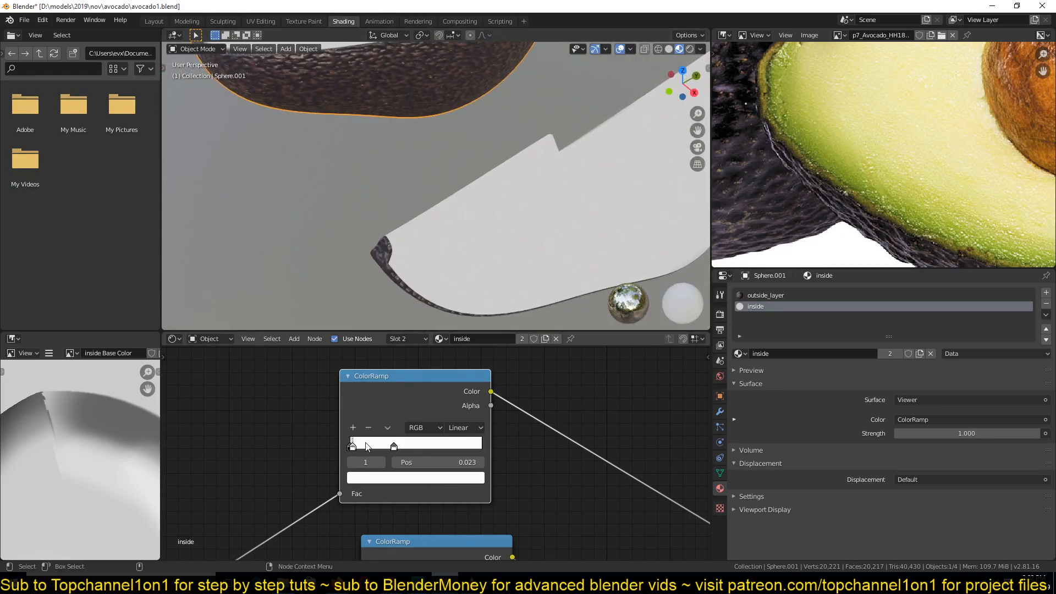
- Shift the white middle stop farther along the ramp and set the black stop to 0.064
{"action": "left_click_drag", "start_coordinate": [355, 450], "coordinate": [364, 447]}
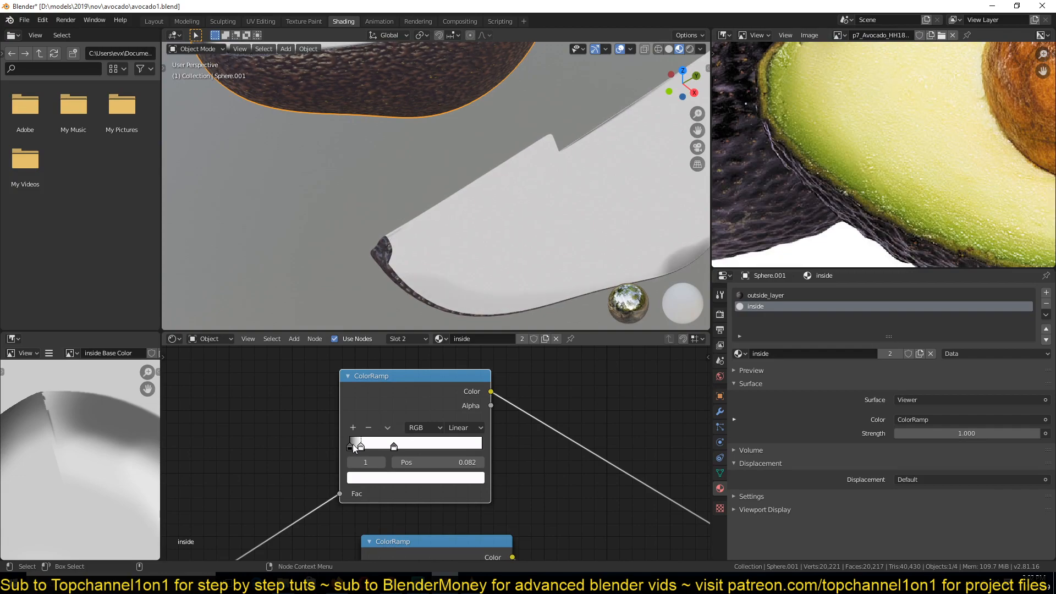
{"action": "left_click_drag", "start_coordinate": [351, 446], "coordinate": [361, 447]}
{"action": "scroll", "coordinate": [380, 187], "scroll_direction": "down", "scroll_amount": 5}
{"action": "middle_click_drag", "start_coordinate": [380, 185], "coordinate": [495, 229]}
{"action": "scroll", "coordinate": [456, 227], "scroll_direction": "up", "scroll_amount": 4}
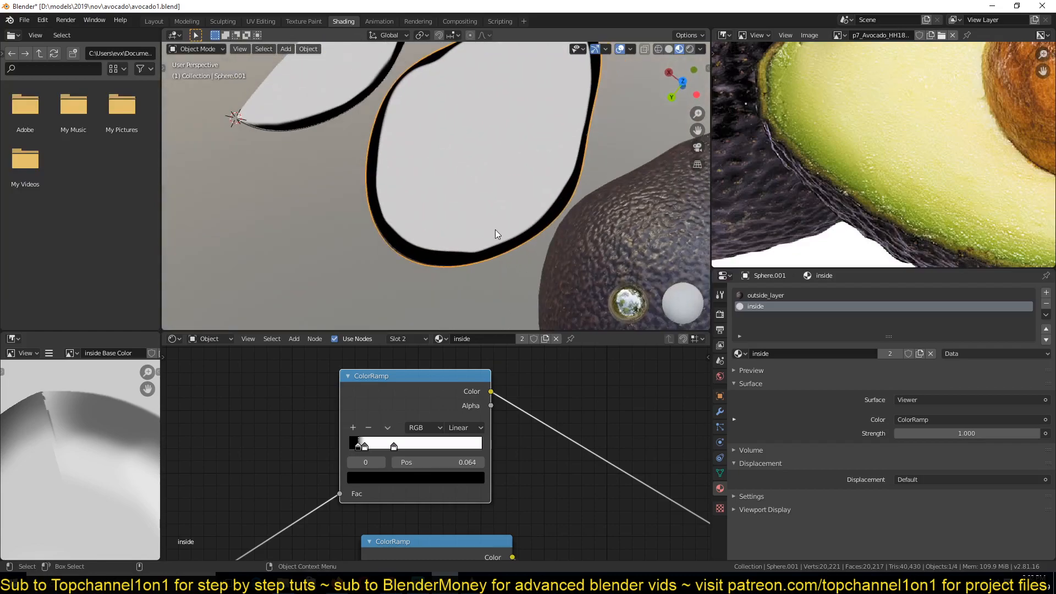
{"action": "scroll", "coordinate": [402, 429], "scroll_direction": "up", "scroll_amount": 3}
- Return the last white stop to 1.000, delete the middle stop and place the black stop at 0.018
{"action": "mouse_move", "coordinate": [318, 445]}
{"action": "left_mouse_down"}
{"action": "mouse_move", "coordinate": [300, 447]}
{"action": "mouse_move", "coordinate": [335, 446]}
{"action": "mouse_move", "coordinate": [295, 448]}
{"action": "mouse_move", "coordinate": [511, 445]}
{"action": "left_mouse_up"}
{"action": "left_click", "coordinate": [334, 446]}
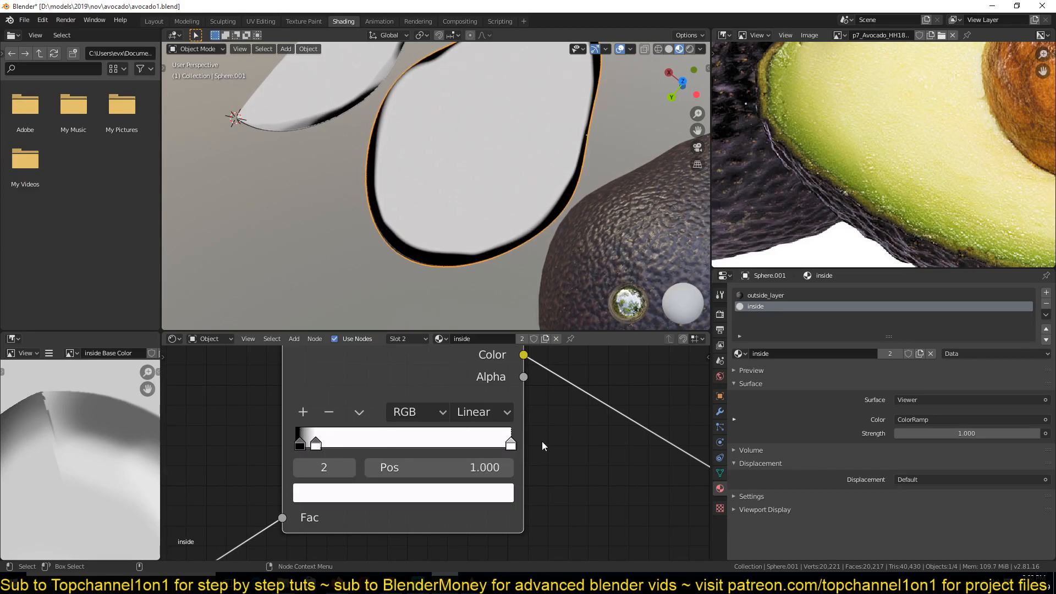
{"action": "left_click", "coordinate": [328, 413]}
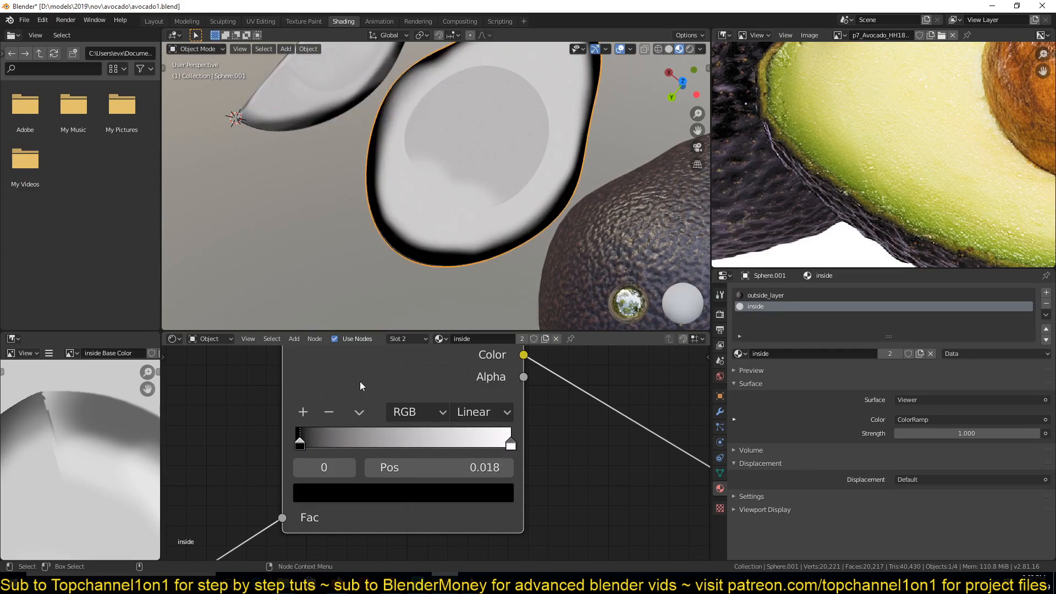
{"action": "scroll", "coordinate": [361, 385], "scroll_direction": "down", "scroll_amount": 4}
- Insert a Math node on the duplicated ColorRamp's output and set its operation to Power
{"action": "left_click_drag", "start_coordinate": [361, 385], "coordinate": [259, 381]}
{"action": "key", "text": "shift+a"}
{"action": "mouse_move", "coordinate": [503, 410]}
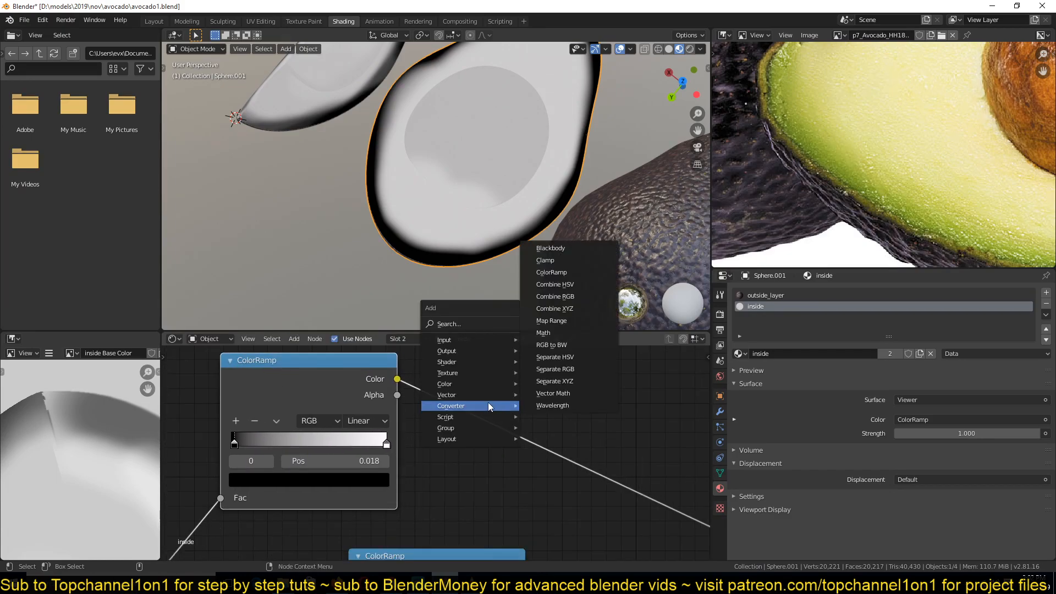
{"action": "left_click", "coordinate": [550, 335]}
{"action": "left_click", "coordinate": [519, 423]}
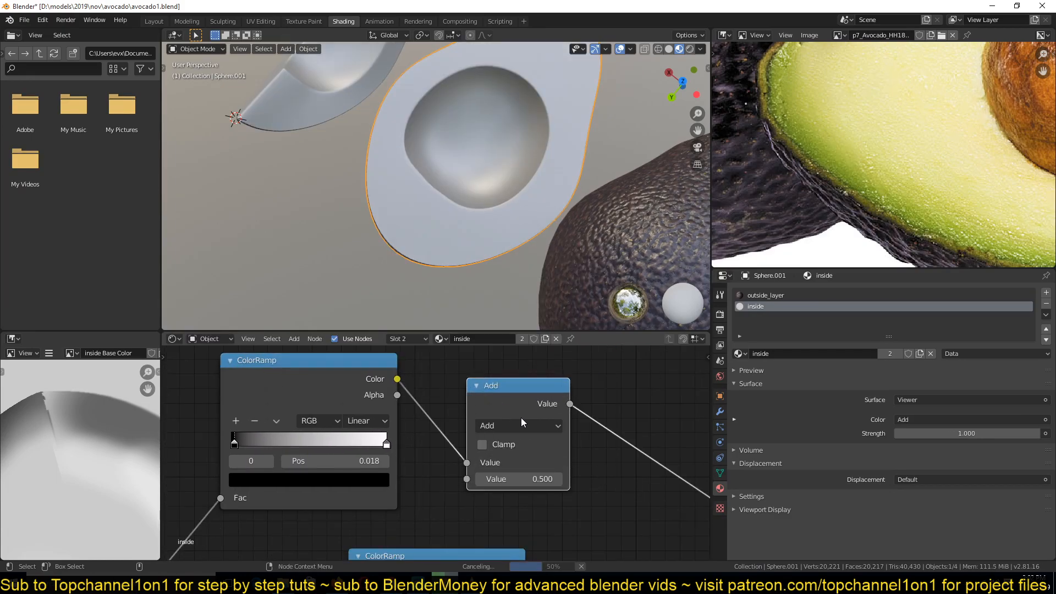
{"action": "left_click", "coordinate": [520, 424]}
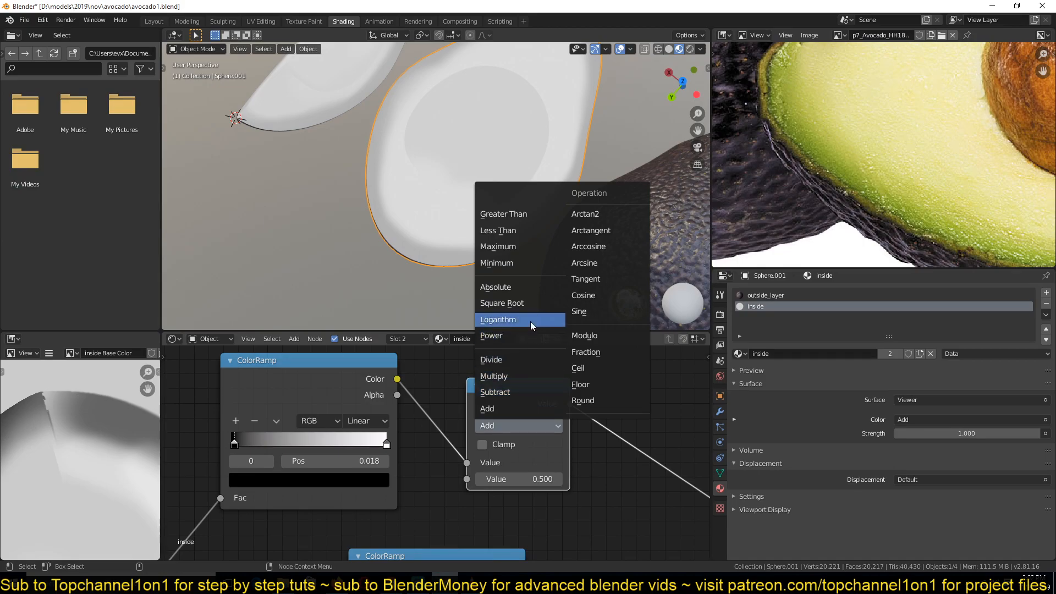
{"action": "left_click", "coordinate": [522, 335]}
- Set the Power node's exponent to 0.800 and check the edge mask on the avocado half
{"action": "scroll", "coordinate": [424, 261], "scroll_direction": "up", "scroll_amount": 1}
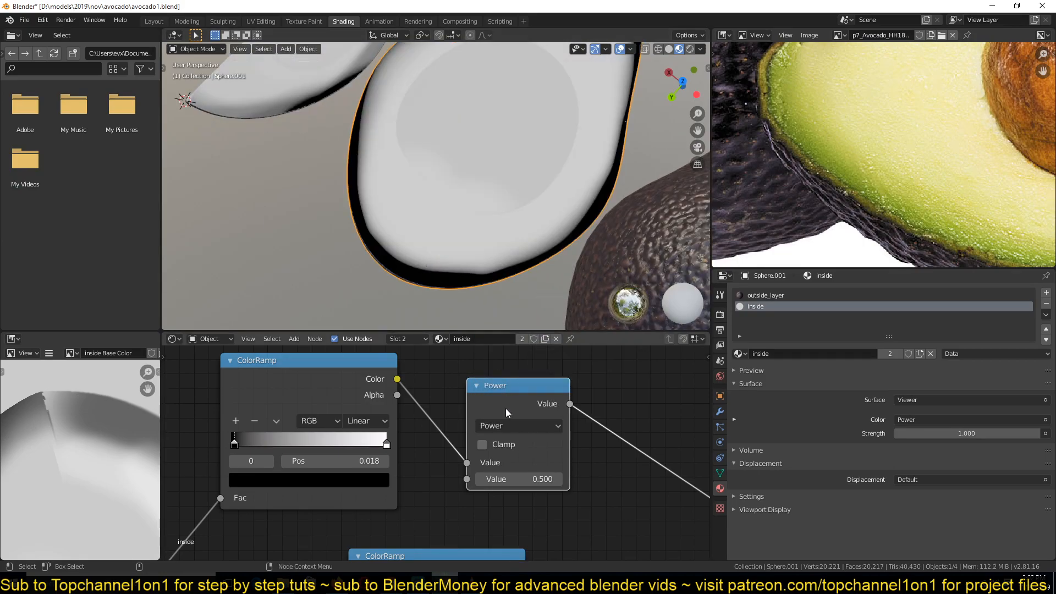
{"action": "mouse_move", "coordinate": [533, 481]}
{"action": "left_mouse_down"}
{"action": "mouse_move", "coordinate": [552, 480]}
{"action": "mouse_move", "coordinate": [509, 480]}
{"action": "mouse_move", "coordinate": [535, 480]}
{"action": "left_mouse_up"}
{"action": "scroll", "coordinate": [440, 231], "scroll_direction": "down", "scroll_amount": 3}
{"action": "middle_click_drag", "start_coordinate": [441, 231], "coordinate": [369, 157]}
{"action": "scroll", "coordinate": [356, 228], "scroll_direction": "up", "scroll_amount": 3}
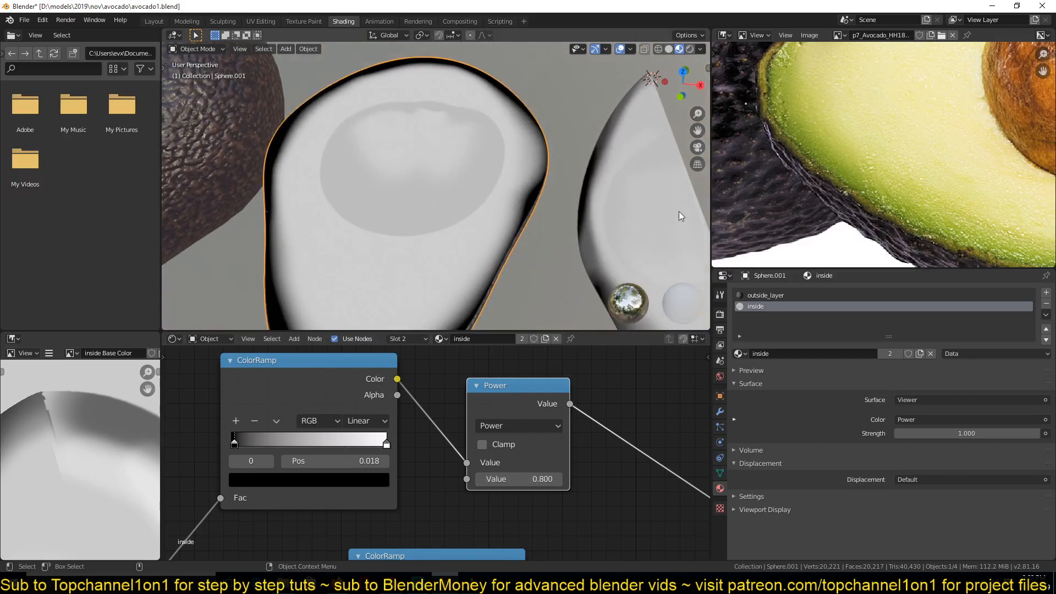
{"action": "scroll", "coordinate": [816, 177], "scroll_direction": "down", "scroll_amount": 3}
- Lower the Power node's exponent to 0.100 and inspect the mask along the avocado half's edge
{"action": "left_click_drag", "start_coordinate": [523, 477], "coordinate": [532, 471]}
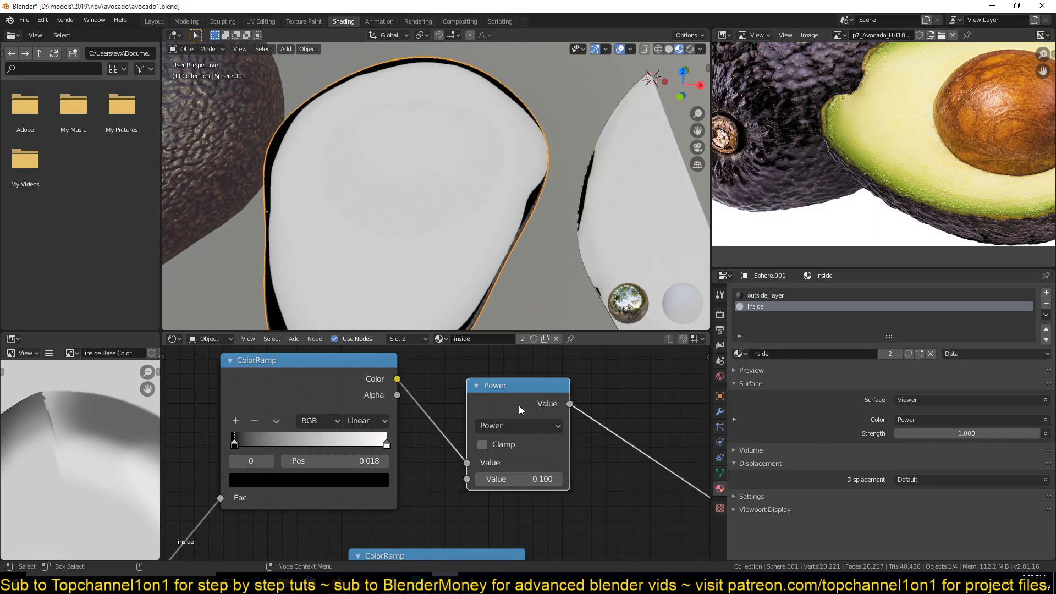
{"action": "scroll", "coordinate": [513, 178], "scroll_direction": "up", "scroll_amount": 3}
{"action": "middle_click_drag", "start_coordinate": [513, 177], "coordinate": [629, 216]}
{"action": "middle_click_drag", "start_coordinate": [438, 183], "coordinate": [519, 186]}
{"action": "scroll", "coordinate": [520, 186], "scroll_direction": "up", "scroll_amount": 2}
- Move the duplicated ColorRamp's white stop toward the black one and set the black stop to 0.005
{"action": "left_click", "coordinate": [379, 445]}
{"action": "left_click_drag", "start_coordinate": [380, 444], "coordinate": [290, 444]}
{"action": "middle_click_drag", "start_coordinate": [243, 440], "coordinate": [367, 427]}
{"action": "left_click", "coordinate": [357, 431]}
{"action": "left_click_drag", "start_coordinate": [355, 430], "coordinate": [355, 433]}
{"action": "scroll", "coordinate": [346, 213], "scroll_direction": "down", "scroll_amount": 5}
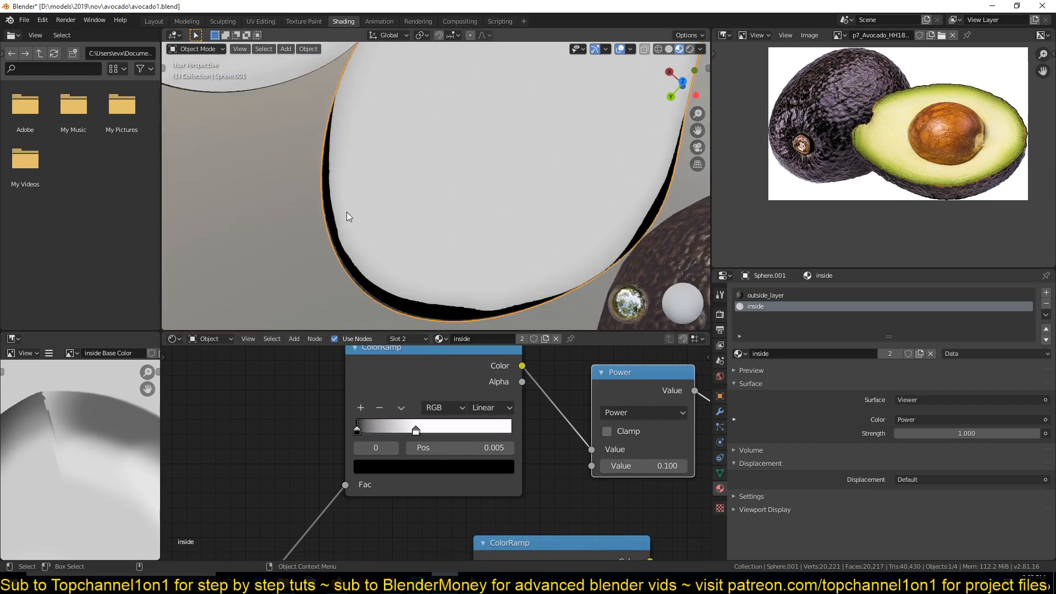
- Set the Power exponent to 0.110 and the duplicated ColorRamp's white stop to 0.173
{"action": "scroll", "coordinate": [347, 213], "scroll_direction": "down", "scroll_amount": 4}
{"action": "middle_click_drag", "start_coordinate": [279, 229], "coordinate": [490, 237]}
{"action": "scroll", "coordinate": [444, 207], "scroll_direction": "up", "scroll_amount": 4}
{"action": "left_click_drag", "start_coordinate": [416, 434], "coordinate": [360, 432]}
{"action": "mouse_move", "coordinate": [643, 466]}
{"action": "left_mouse_down"}
{"action": "mouse_move", "coordinate": [608, 466]}
{"action": "mouse_move", "coordinate": [644, 466]}
{"action": "left_mouse_up"}
{"action": "left_click_drag", "start_coordinate": [412, 430], "coordinate": [380, 431]}
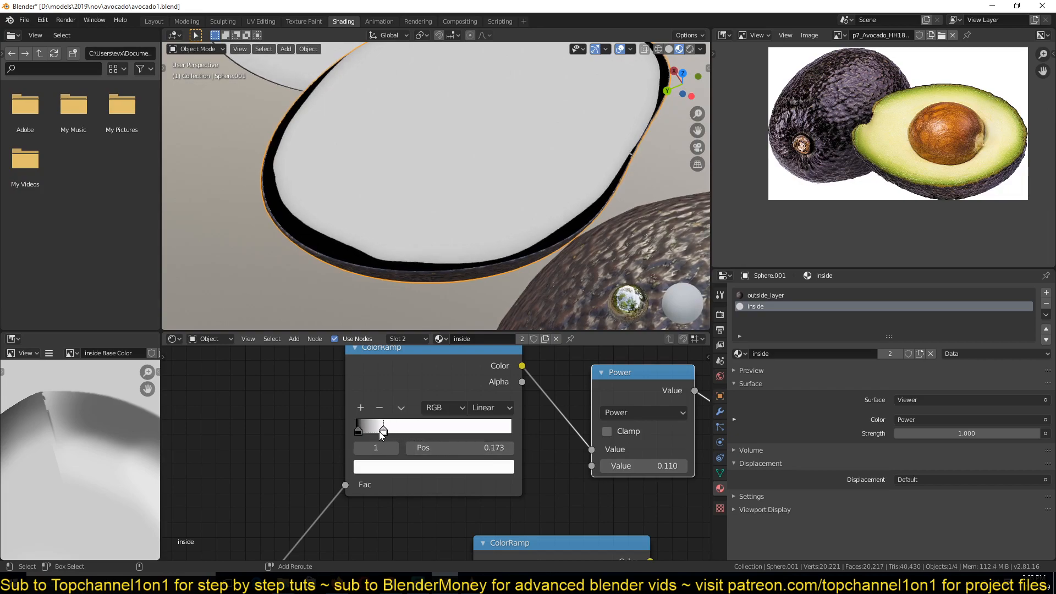
{"action": "middle_click_drag", "start_coordinate": [384, 163], "coordinate": [420, 217]}
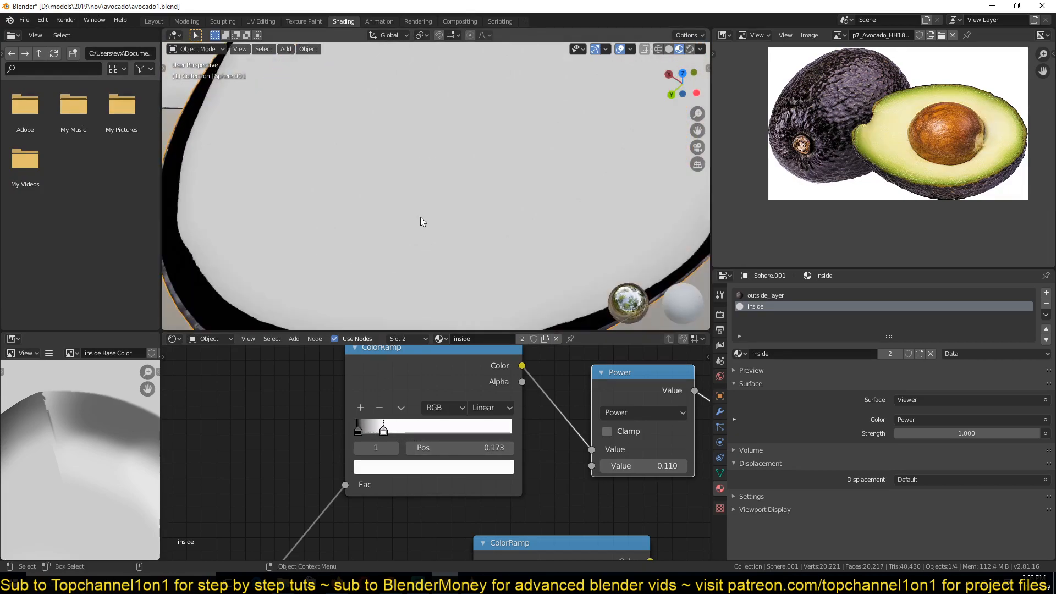
- Set the black stop to 0.005 and move the white stop close beside it to tighten the edge mask
{"action": "mouse_move", "coordinate": [359, 428]}
{"action": "left_mouse_down"}
{"action": "mouse_move", "coordinate": [379, 430]}
{"action": "mouse_move", "coordinate": [357, 432]}
{"action": "left_mouse_up"}
{"action": "left_click", "coordinate": [357, 431]}
{"action": "scroll", "coordinate": [358, 431], "scroll_direction": "down", "scroll_amount": 4}
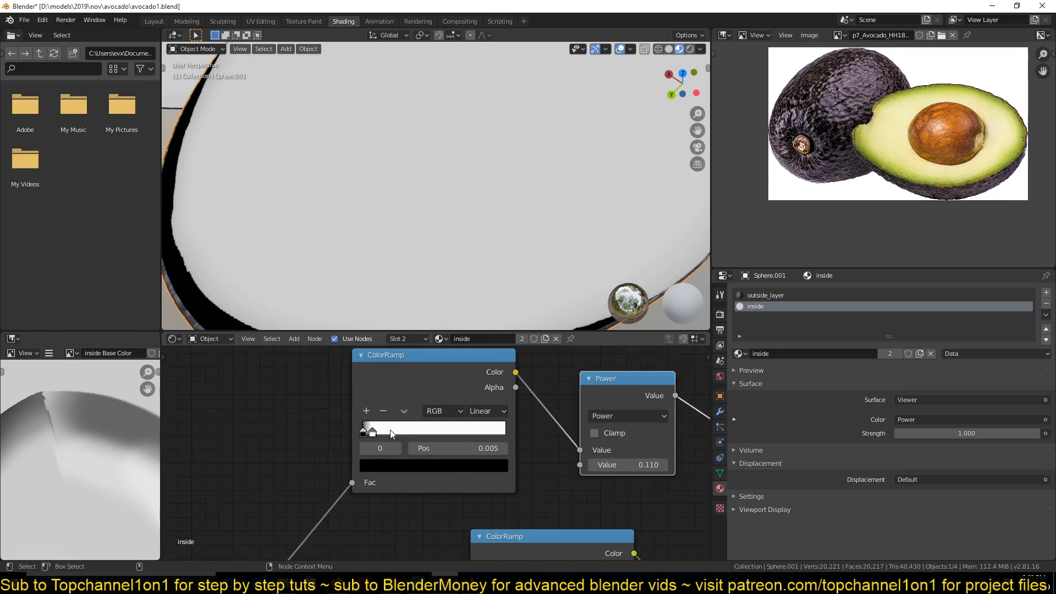
{"action": "scroll", "coordinate": [285, 232], "scroll_direction": "down", "scroll_amount": 5}
{"action": "middle_click_drag", "start_coordinate": [300, 218], "coordinate": [352, 225]}
- Change the Math node's operation to Multiply with a value of 7.910 and inspect the mask on the half and the wedge
{"action": "left_click_drag", "start_coordinate": [591, 397], "coordinate": [594, 396]}
{"action": "left_click", "coordinate": [603, 420]}
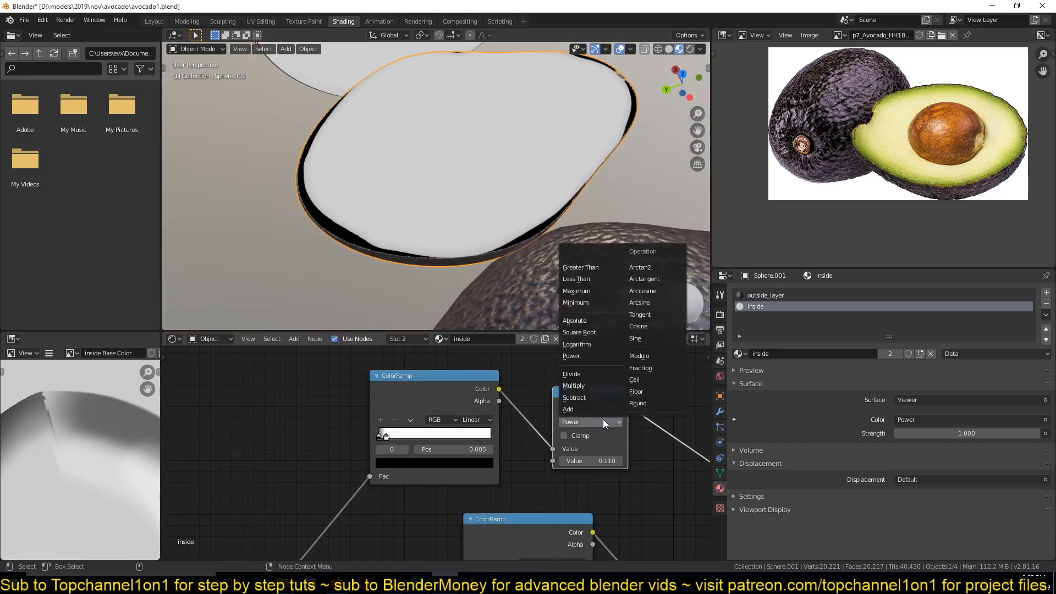
{"action": "left_click", "coordinate": [585, 385]}
{"action": "left_click_drag", "start_coordinate": [586, 460], "coordinate": [667, 460]}
{"action": "scroll", "coordinate": [491, 231], "scroll_direction": "down", "scroll_amount": 3}
{"action": "middle_click_drag", "start_coordinate": [490, 231], "coordinate": [331, 231]}
{"action": "scroll", "coordinate": [479, 219], "scroll_direction": "up", "scroll_amount": 3}
{"action": "middle_click_drag", "start_coordinate": [478, 219], "coordinate": [350, 270]}
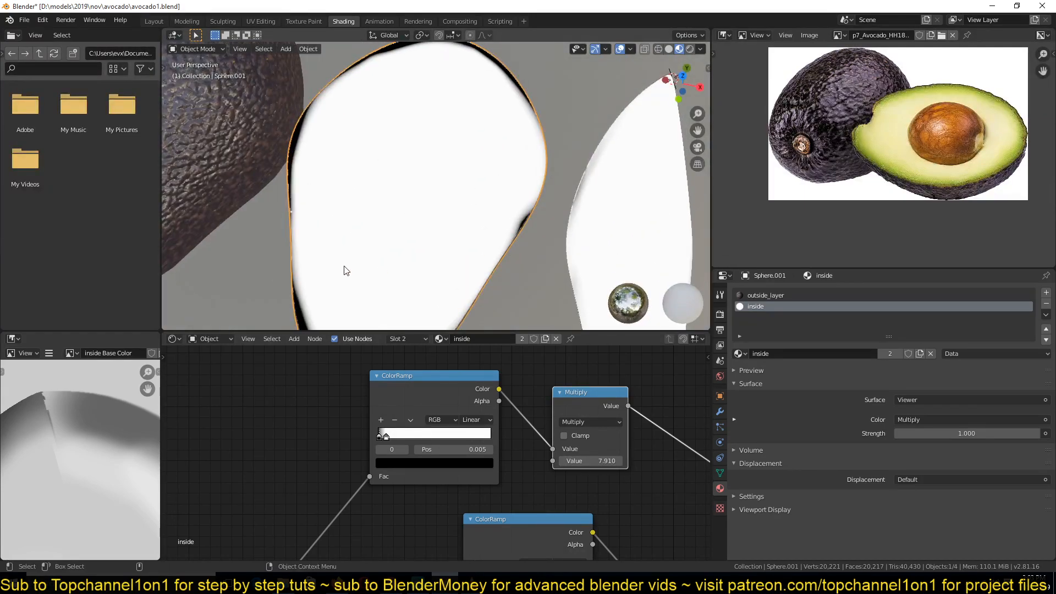
{"action": "scroll", "coordinate": [496, 294], "scroll_direction": "down", "scroll_amount": 4}
{"action": "middle_click_drag", "start_coordinate": [496, 295], "coordinate": [507, 220]}
{"action": "scroll", "coordinate": [443, 236], "scroll_direction": "up", "scroll_amount": 4}
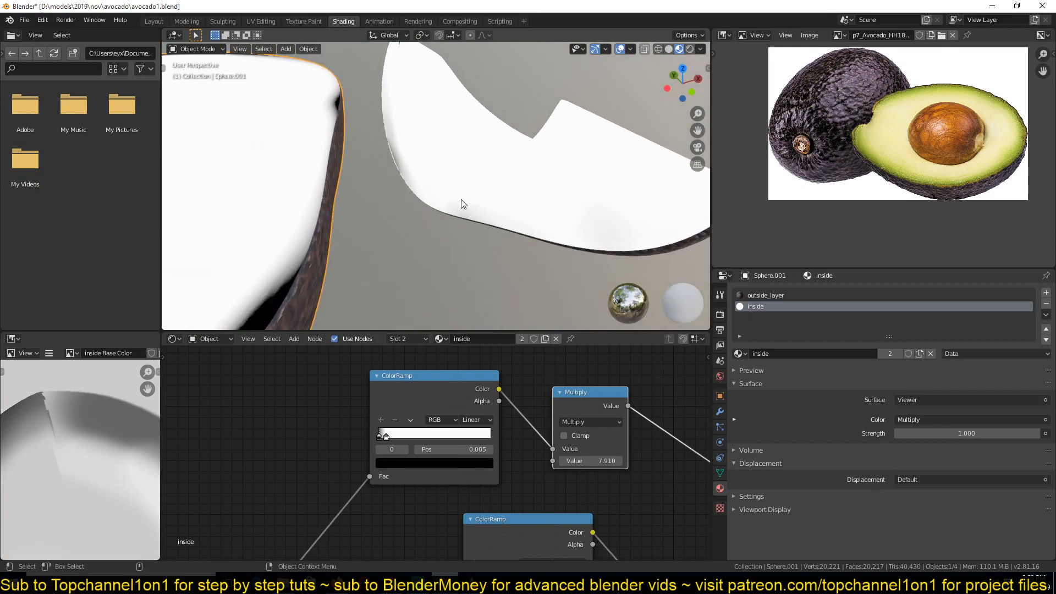
- Delete the duplicated ColorRamp and Multiply mask nodes and preview the Principled BSDF shader
{"action": "mouse_move", "coordinate": [379, 436]}
{"action": "left_mouse_down"}
{"action": "mouse_move", "coordinate": [393, 437]}
{"action": "mouse_move", "coordinate": [383, 436]}
{"action": "left_mouse_up"}
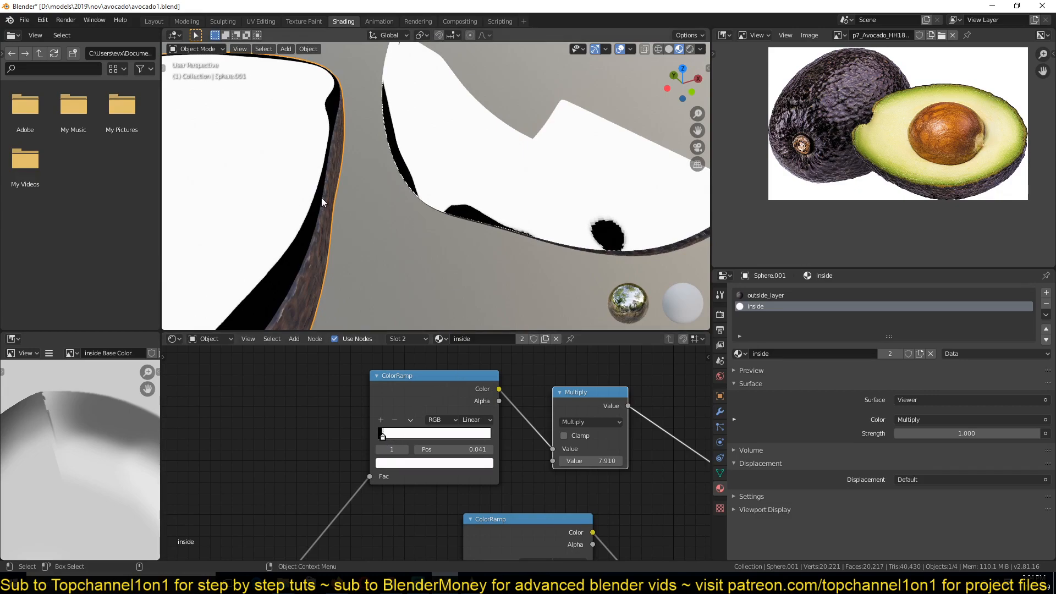
{"action": "scroll", "coordinate": [507, 436], "scroll_direction": "down", "scroll_amount": 9}
{"action": "scroll", "coordinate": [260, 106], "scroll_direction": "down", "scroll_amount": 7}
{"action": "middle_click_drag", "start_coordinate": [484, 458], "coordinate": [471, 434]}
{"action": "left_click_drag", "start_coordinate": [369, 379], "coordinate": [550, 420]}
{"action": "key", "text": "x"}
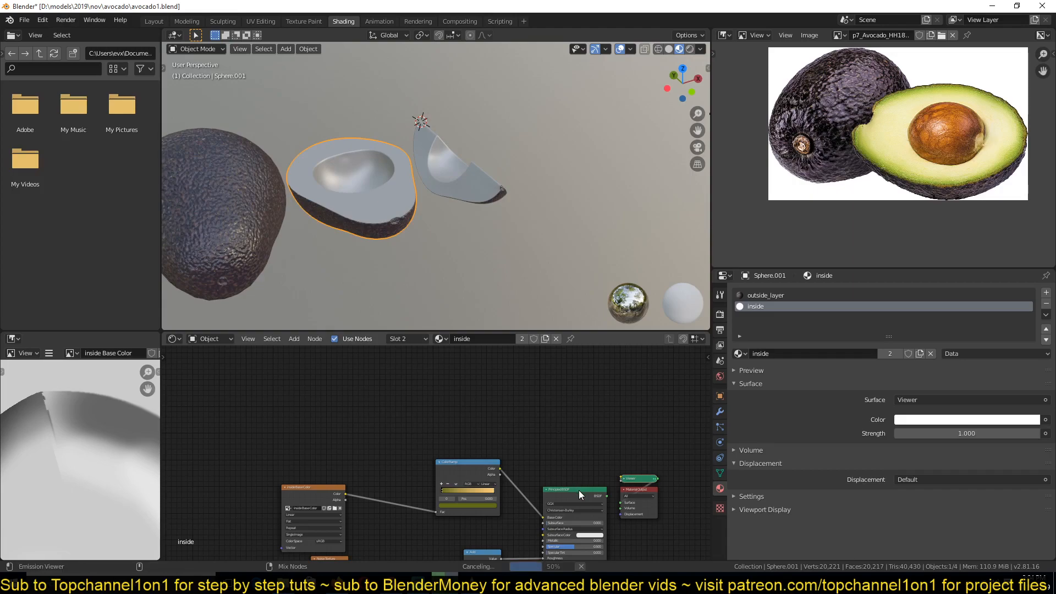
{"action": "left_click", "coordinate": [578, 490], "text": "ctrl+shift"}
- Enter Edit Mode on the avocado half and select the face loop along its outer cut rim
{"action": "key", "text": "Tab"}
{"action": "scroll", "coordinate": [401, 185], "scroll_direction": "up", "scroll_amount": 5}
{"action": "key", "text": "a"}
{"action": "middle_click_drag", "start_coordinate": [327, 240], "coordinate": [425, 220]}
{"action": "key", "text": "alt+a"}
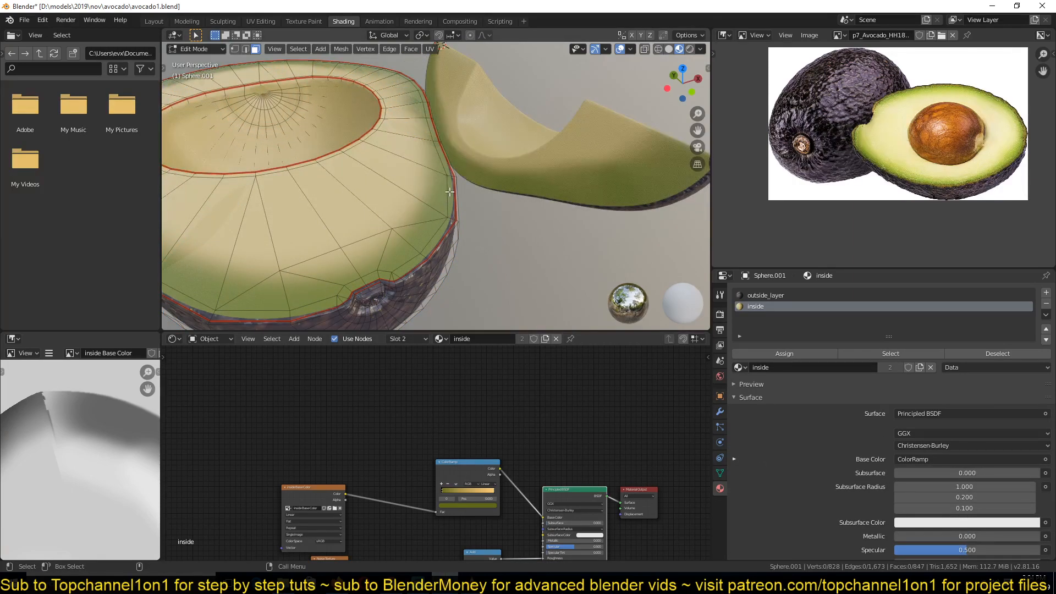
{"action": "left_click", "coordinate": [452, 183], "text": "alt"}
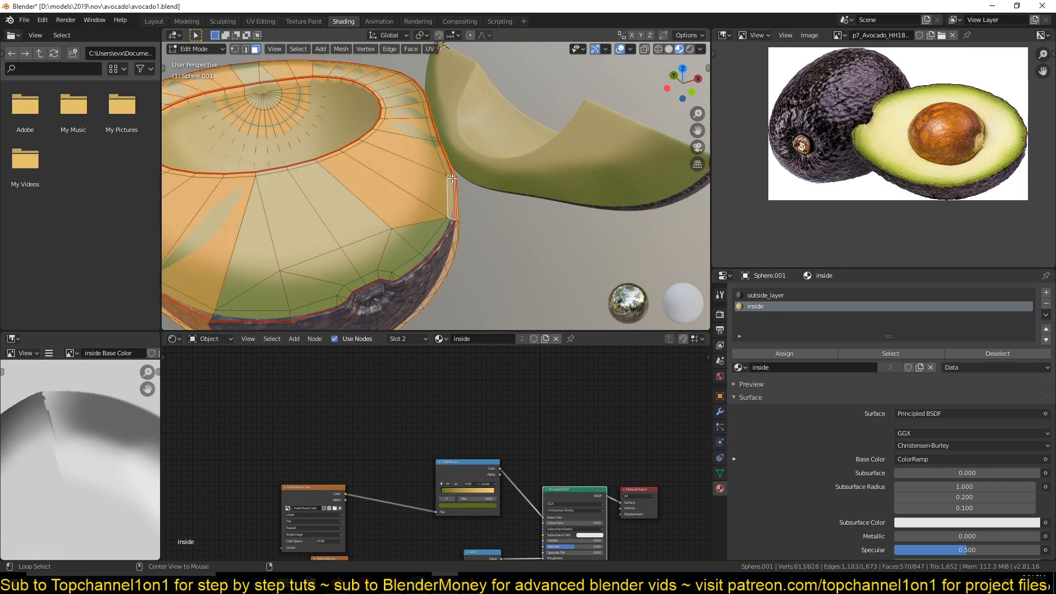
{"action": "left_click", "coordinate": [450, 216], "text": "alt"}
{"action": "middle_click_drag", "start_coordinate": [449, 217], "coordinate": [450, 244]}
{"action": "scroll", "coordinate": [449, 244], "scroll_direction": "up", "scroll_amount": 6}
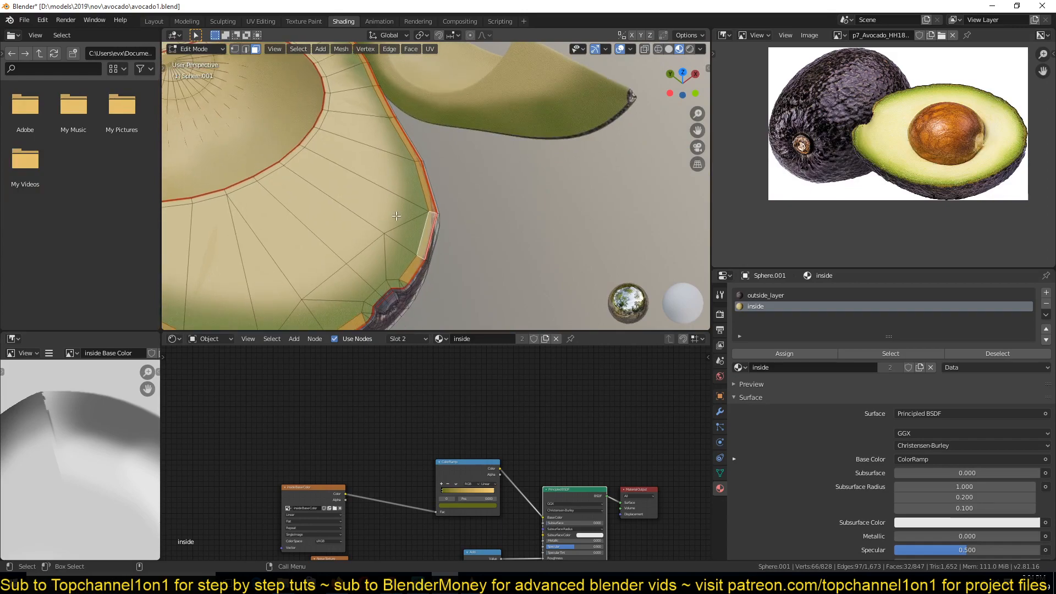
- Add a loop cut to the inside face right next to the skin along the outer rim
{"action": "key", "text": "ctrl+r"}
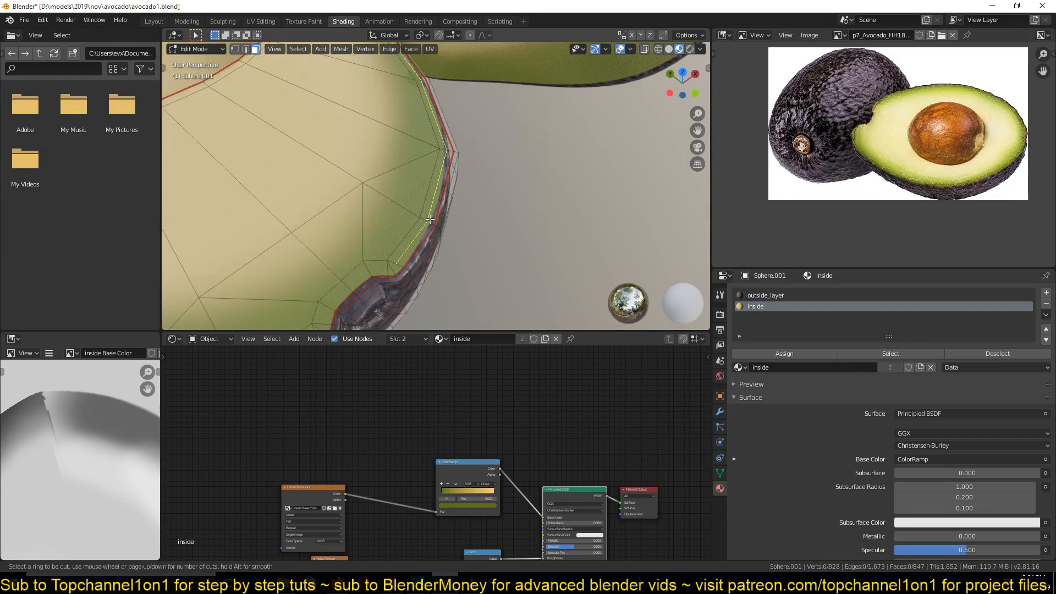
{"action": "left_click", "coordinate": [429, 217]}
{"action": "left_click", "coordinate": [432, 219]}
{"action": "middle_click_drag", "start_coordinate": [432, 218], "coordinate": [386, 212]}
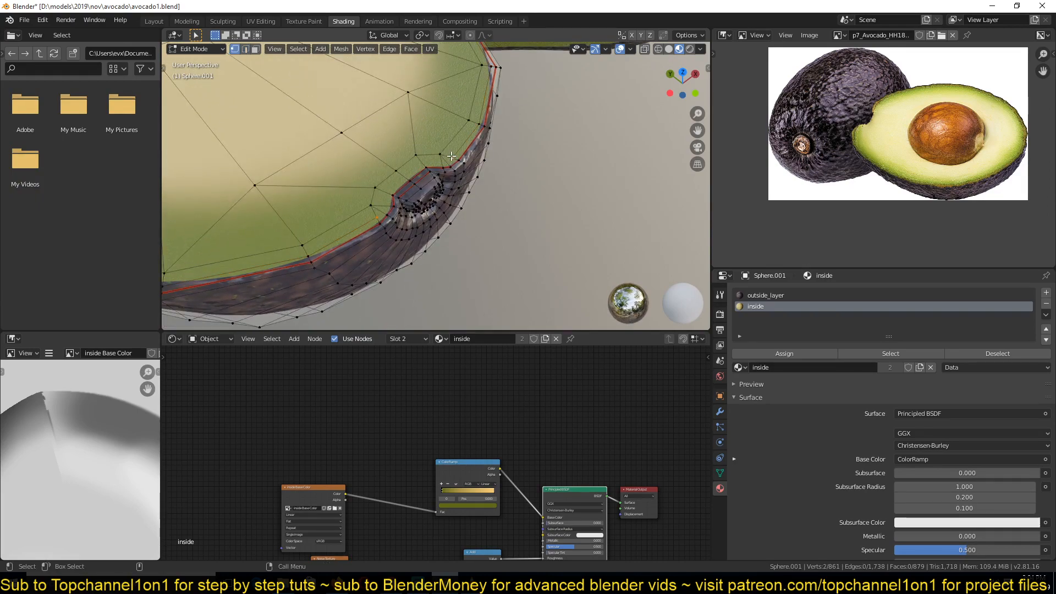
- Add a short loop cut through the narrow rim faces around the stem notch
{"action": "key", "text": "ctrl+z"}
{"action": "key", "text": "ctrl+r"}
{"action": "left_click", "coordinate": [388, 193]}
{"action": "left_click", "coordinate": [388, 193]}
{"action": "scroll", "coordinate": [387, 195], "scroll_direction": "up", "scroll_amount": 6}
{"action": "scroll", "coordinate": [386, 209], "scroll_direction": "down", "scroll_amount": 6}
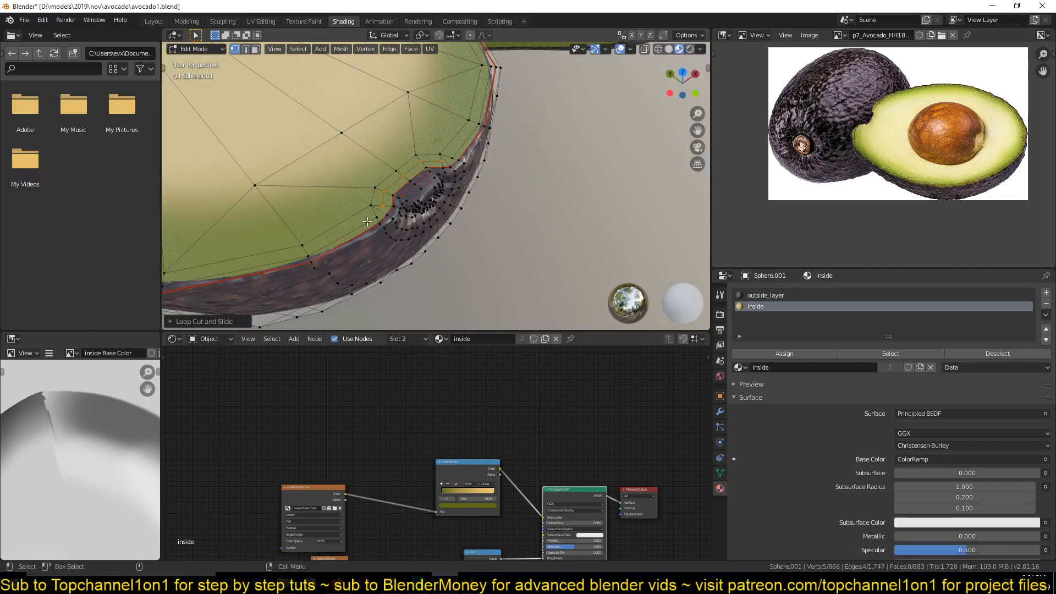
- Merge the vertex pairs at both ends of the short stem cut to join it with the rim loop
{"action": "left_click", "coordinate": [383, 206]}
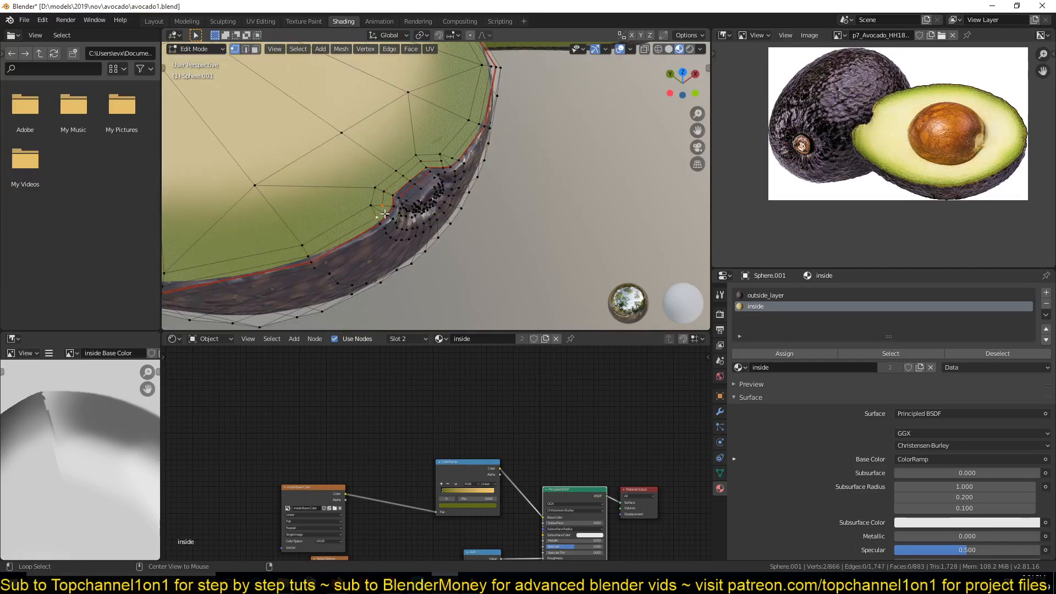
{"action": "key", "text": "alt+m"}
{"action": "left_click", "coordinate": [382, 238]}
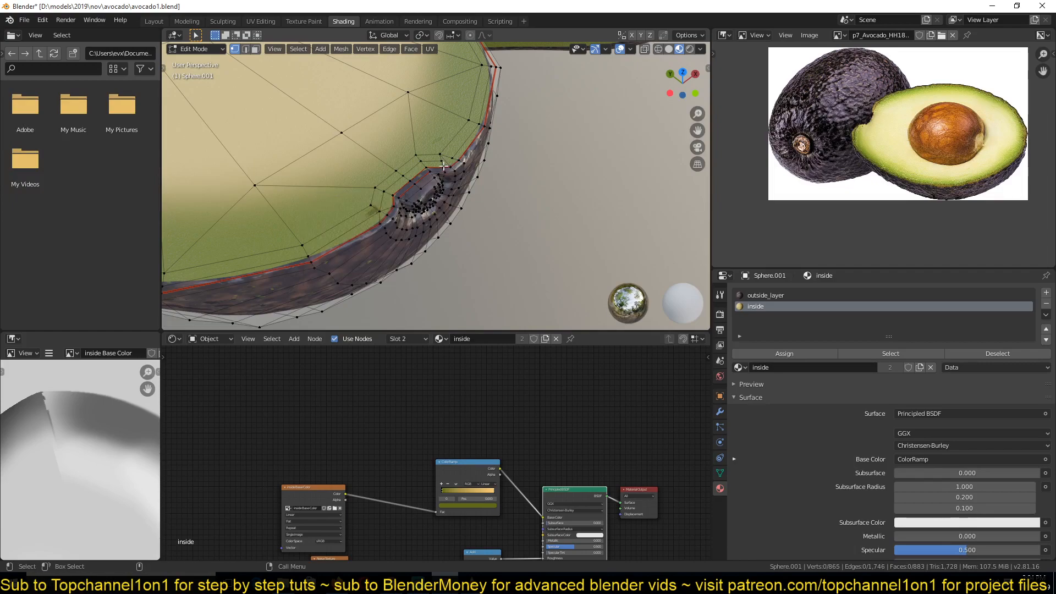
{"action": "key", "text": "alt+m"}
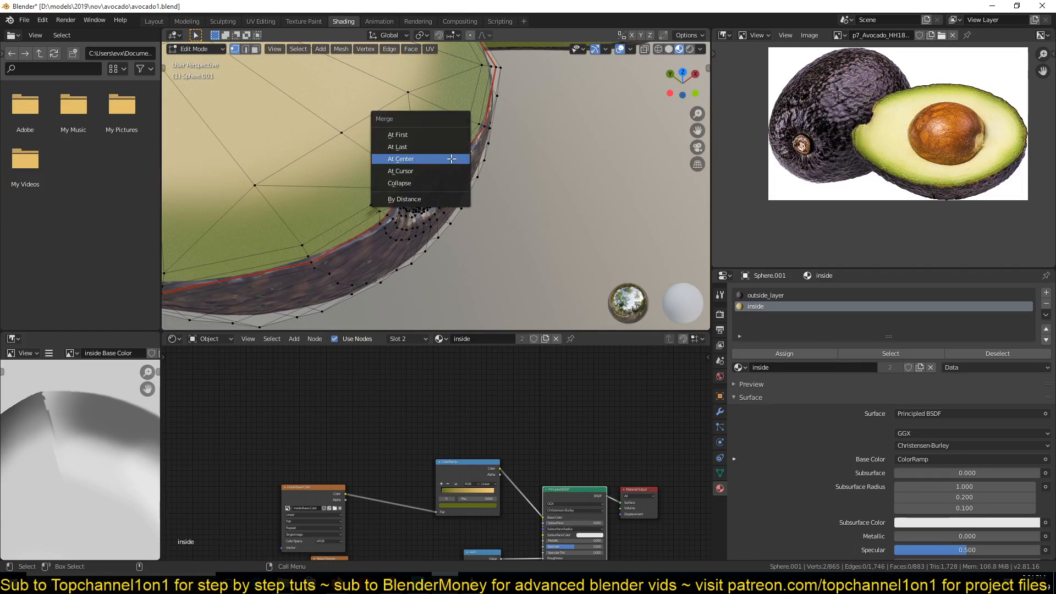
{"action": "left_click", "coordinate": [451, 162]}
- Select the thin face loop along the rim and assign it a new material slot using the inside material
{"action": "key", "text": "3"}
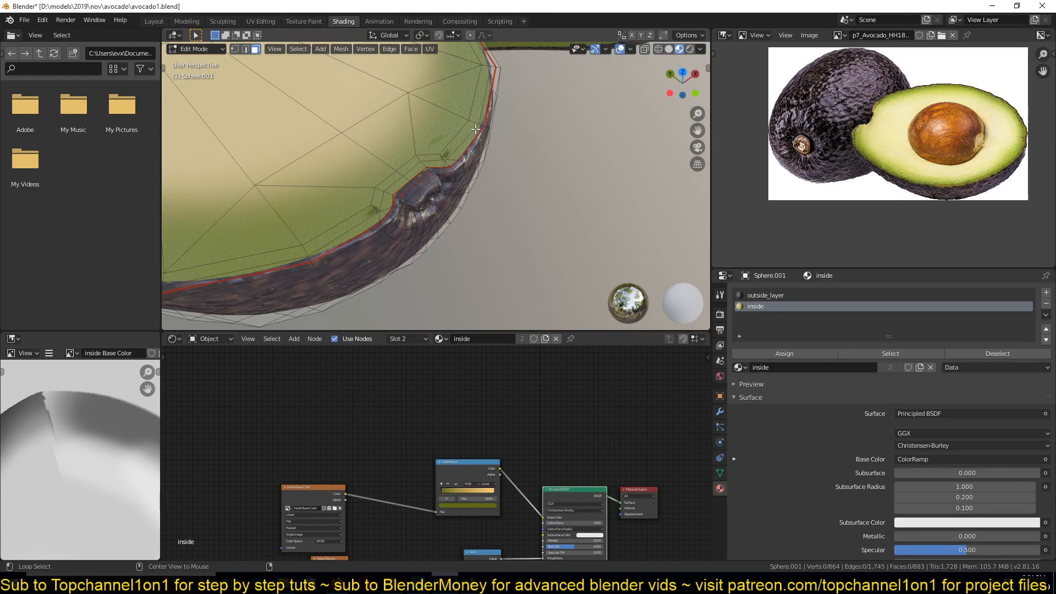
{"action": "left_click", "coordinate": [480, 127], "text": "alt"}
{"action": "left_click", "coordinate": [480, 125], "text": "alt"}
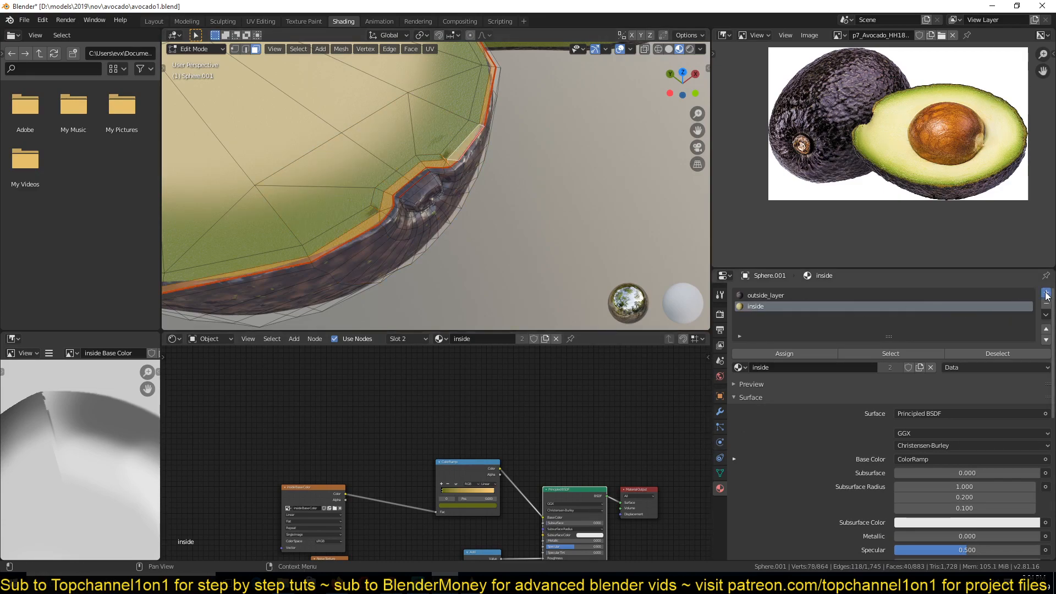
{"action": "left_click", "coordinate": [1047, 294]}
{"action": "left_click", "coordinate": [741, 368]}
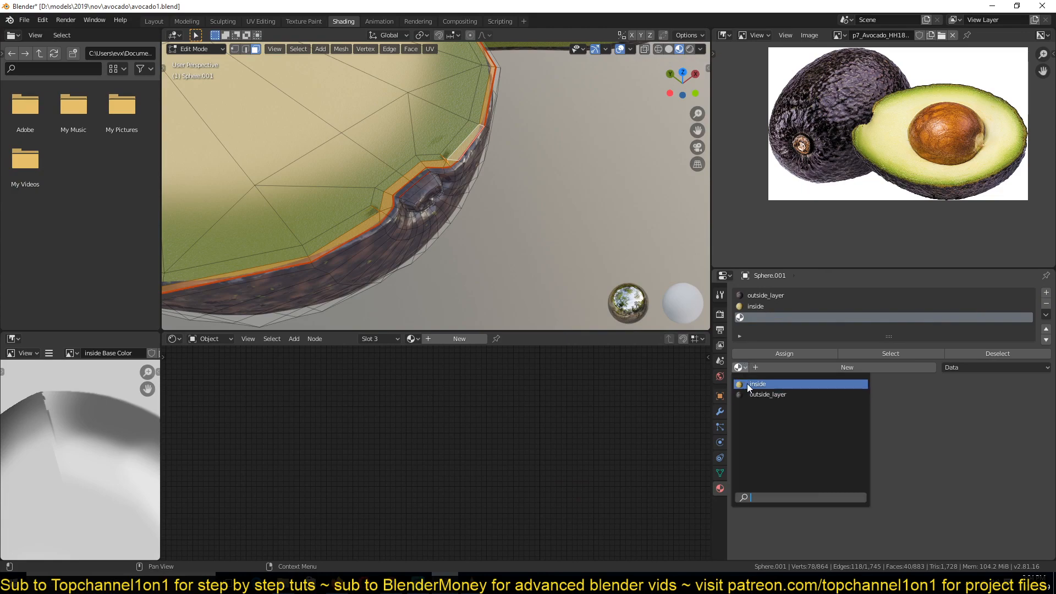
{"action": "left_click", "coordinate": [753, 384]}
{"action": "left_click", "coordinate": [787, 355]}
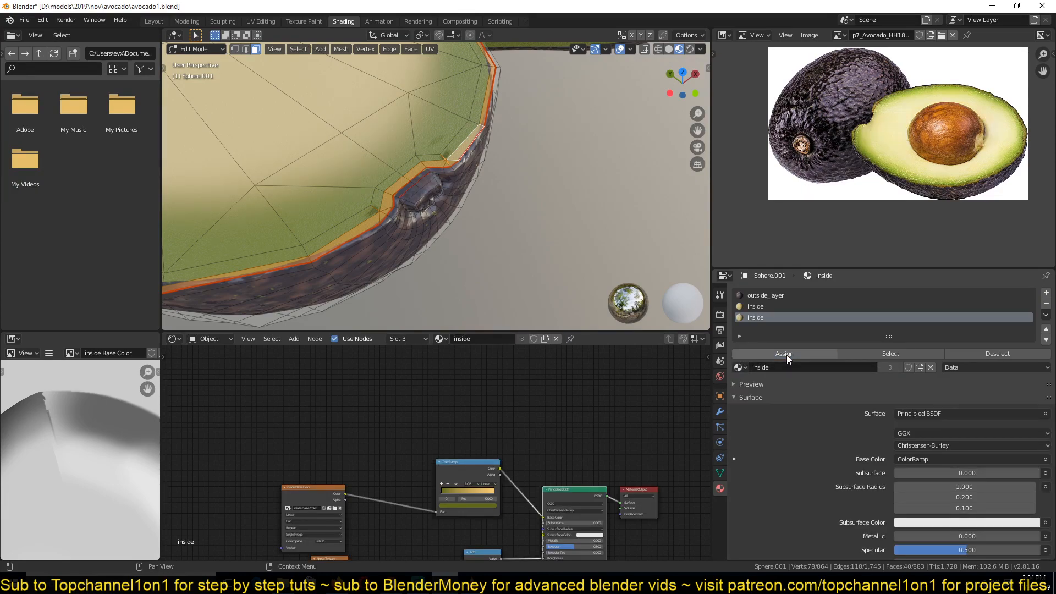
- Leave Edit Mode, make the rim slot's material a single-user copy, and save the file
{"action": "key", "text": "Tab"}
{"action": "left_click", "coordinate": [890, 353]}
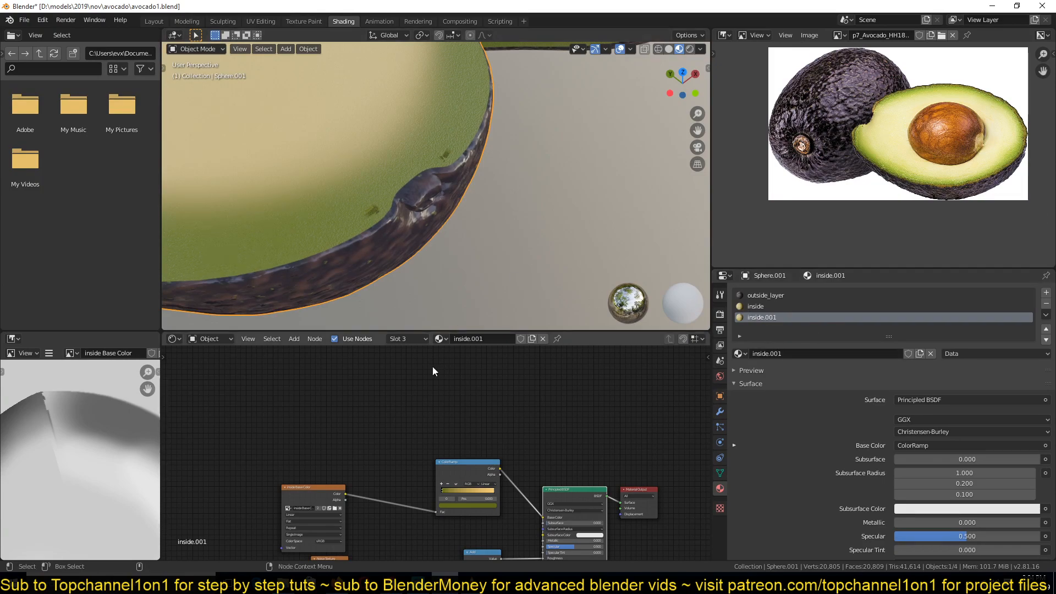
{"action": "scroll", "coordinate": [348, 229], "scroll_direction": "down", "scroll_amount": 5}
{"action": "middle_click_drag", "start_coordinate": [348, 229], "coordinate": [420, 223]}
{"action": "scroll", "coordinate": [453, 220], "scroll_direction": "up", "scroll_amount": 2}
{"action": "key", "text": "ctrl+s"}
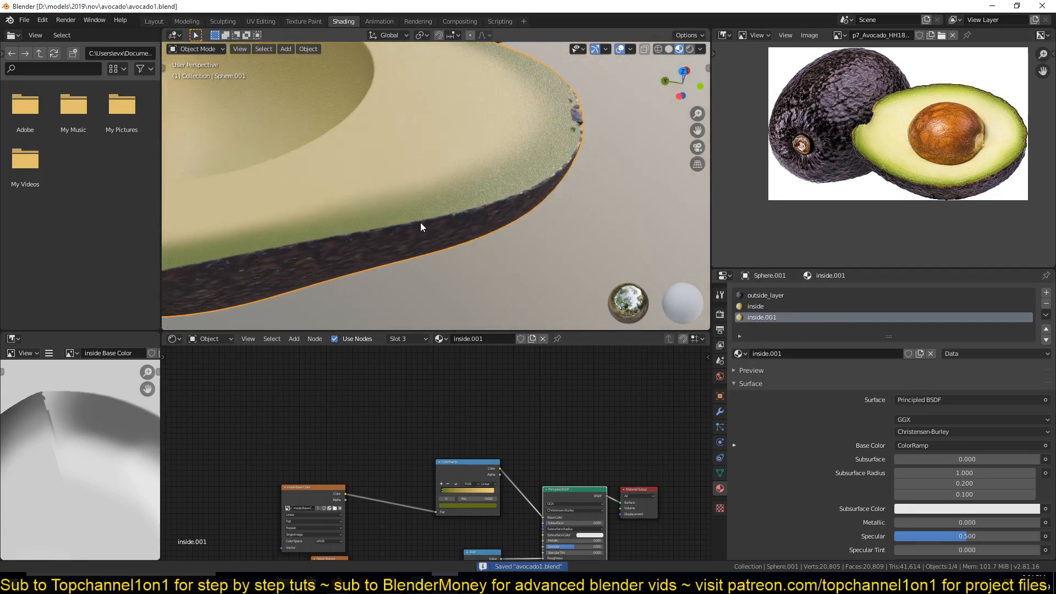
- Recolour the dark stop of the rim material's ColorRamp to brown with hue 0.118 and saturation 0.934
{"action": "middle_click_drag", "start_coordinate": [521, 469], "coordinate": [526, 418]}
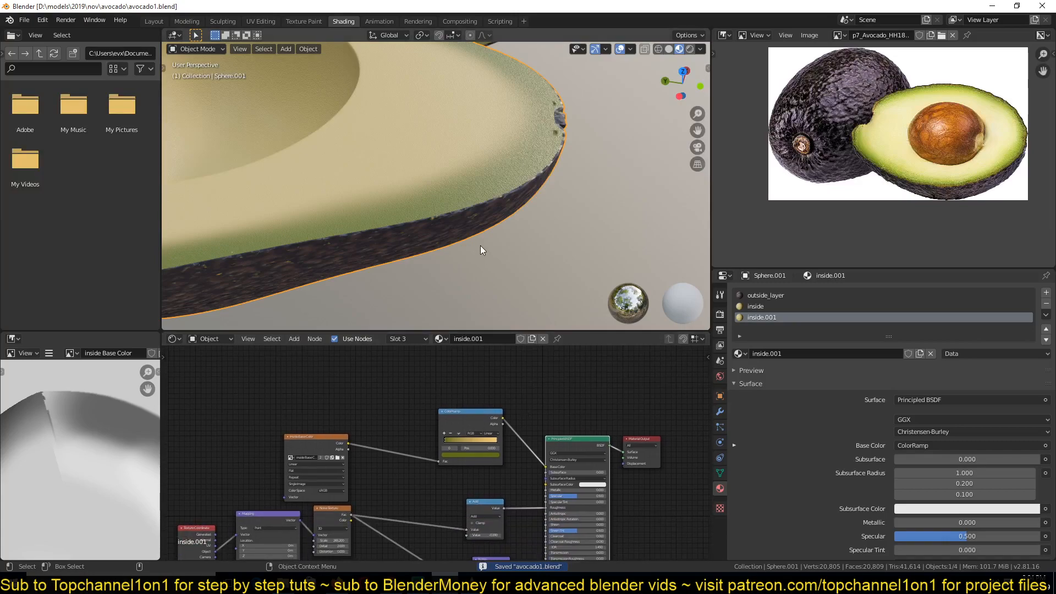
{"action": "scroll", "coordinate": [463, 405], "scroll_direction": "up", "scroll_amount": 4}
{"action": "left_click_drag", "start_coordinate": [452, 425], "coordinate": [453, 424]}
{"action": "left_click", "coordinate": [472, 456]}
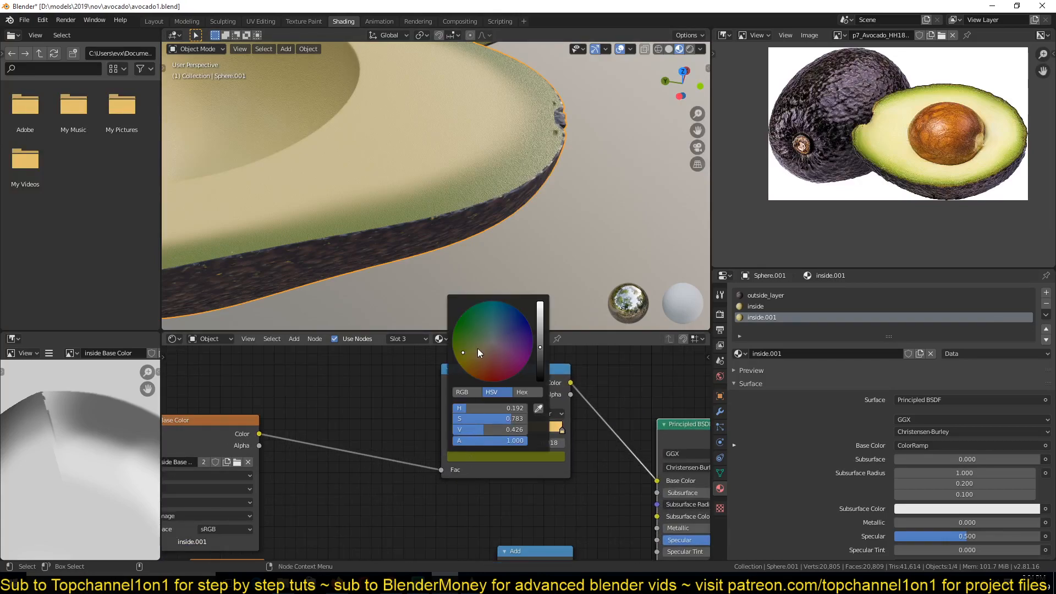
{"action": "left_click_drag", "start_coordinate": [471, 336], "coordinate": [473, 375]}
{"action": "middle_click_drag", "start_coordinate": [457, 312], "coordinate": [414, 299]}
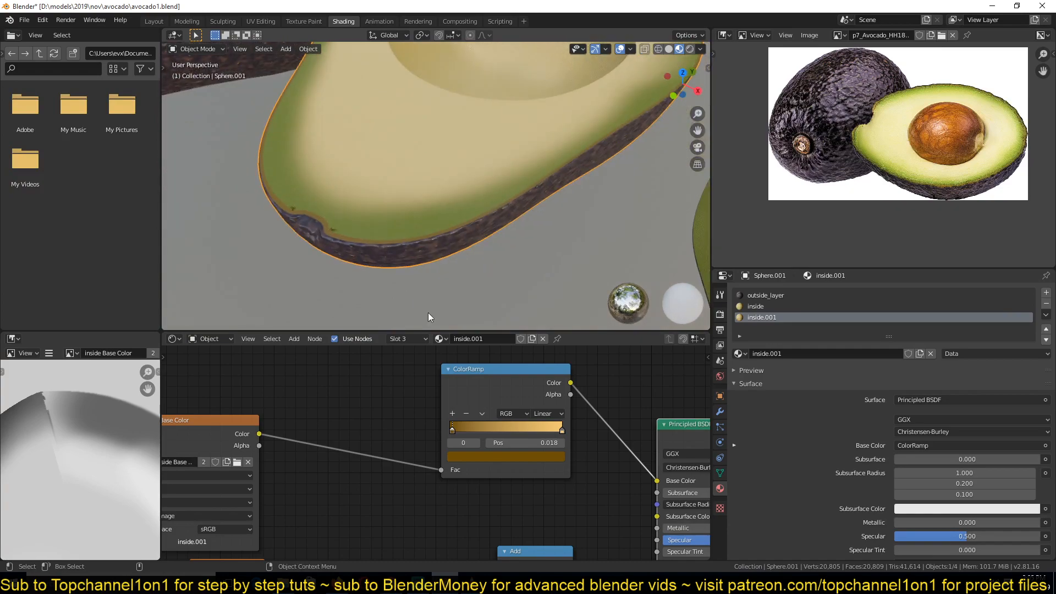
- Move both ColorRamp stops inward, the light one to 0.986, and shift the dark stop's colour to green
{"action": "scroll", "coordinate": [532, 437], "scroll_direction": "up", "scroll_amount": 2}
{"action": "mouse_move", "coordinate": [582, 424]}
{"action": "left_mouse_down"}
{"action": "mouse_move", "coordinate": [486, 424]}
{"action": "mouse_move", "coordinate": [580, 424]}
{"action": "left_mouse_up"}
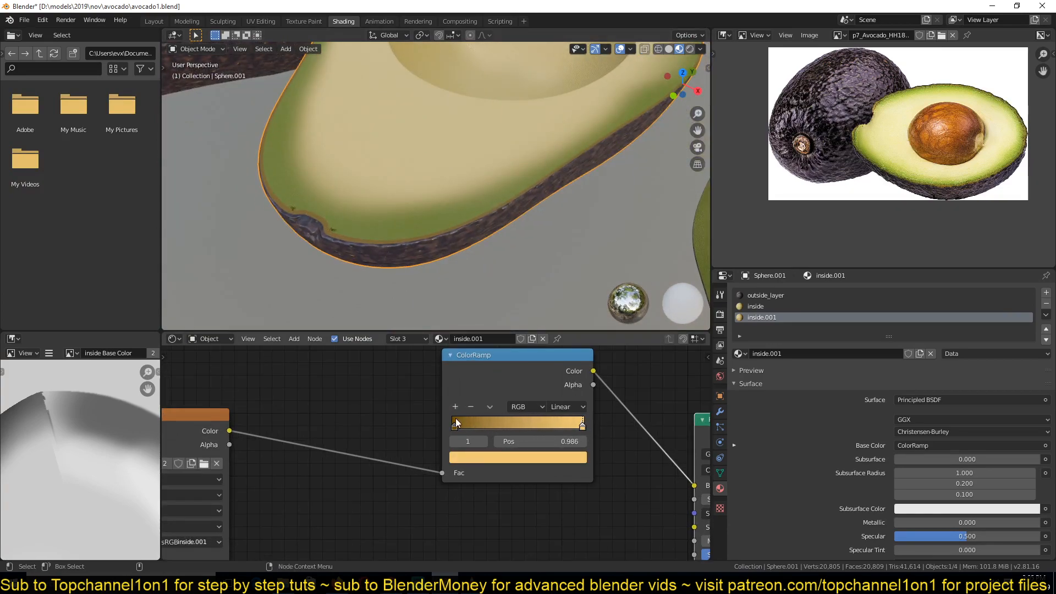
{"action": "left_click", "coordinate": [457, 424]}
{"action": "left_click_drag", "start_coordinate": [482, 422], "coordinate": [483, 422]}
{"action": "left_click", "coordinate": [490, 457]}
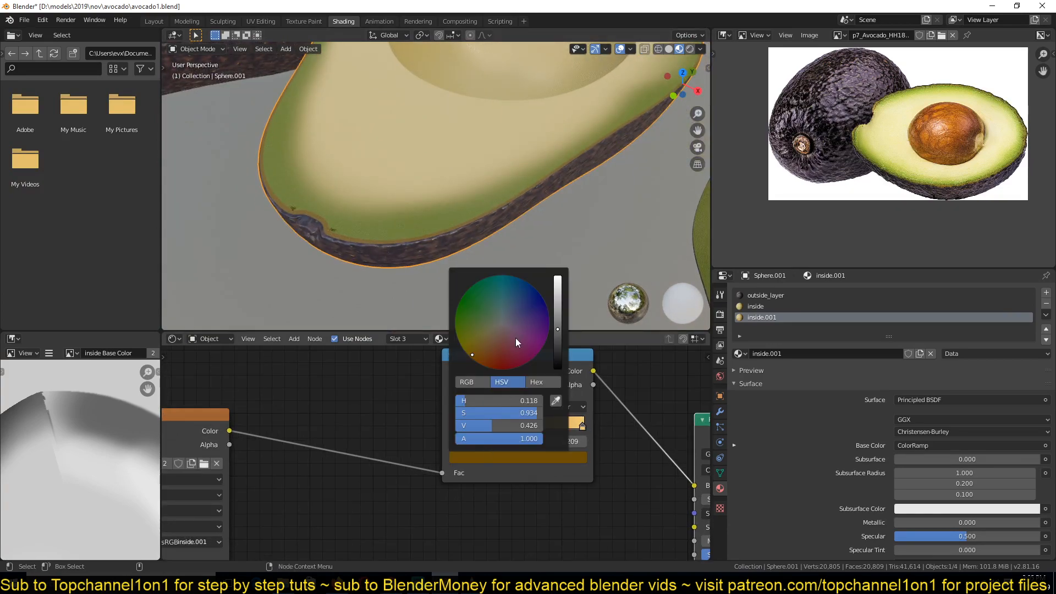
{"action": "left_click_drag", "start_coordinate": [482, 353], "coordinate": [462, 346]}
- Set the rim material's Bump strength to 0.467, check the cut pieces up close, and save the file
{"action": "scroll", "coordinate": [476, 476], "scroll_direction": "down", "scroll_amount": 4}
{"action": "middle_click_drag", "start_coordinate": [476, 476], "coordinate": [417, 505]}
{"action": "scroll", "coordinate": [444, 493], "scroll_direction": "up", "scroll_amount": 3}
{"action": "middle_click_drag", "start_coordinate": [445, 494], "coordinate": [444, 459]}
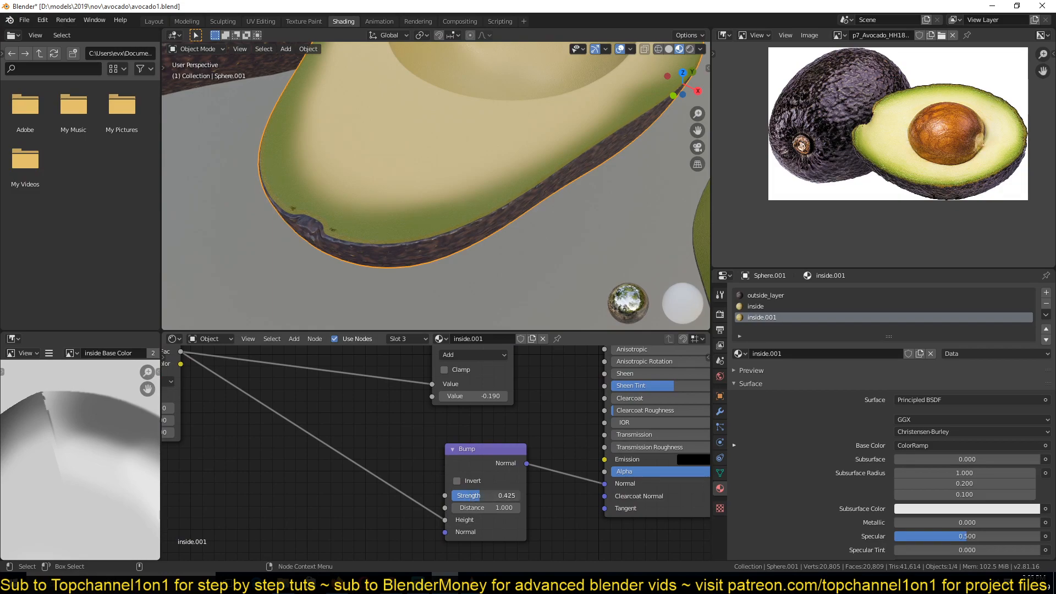
{"action": "left_click_drag", "start_coordinate": [490, 495], "coordinate": [471, 495]}
{"action": "scroll", "coordinate": [421, 267], "scroll_direction": "down", "scroll_amount": 6}
{"action": "middle_click_drag", "start_coordinate": [423, 263], "coordinate": [310, 248]}
{"action": "scroll", "coordinate": [346, 281], "scroll_direction": "up", "scroll_amount": 6}
{"action": "scroll", "coordinate": [310, 248], "scroll_direction": "down", "scroll_amount": 2}
{"action": "scroll", "coordinate": [310, 252], "scroll_direction": "down", "scroll_amount": 4}
{"action": "key", "text": "ctrl+s"}
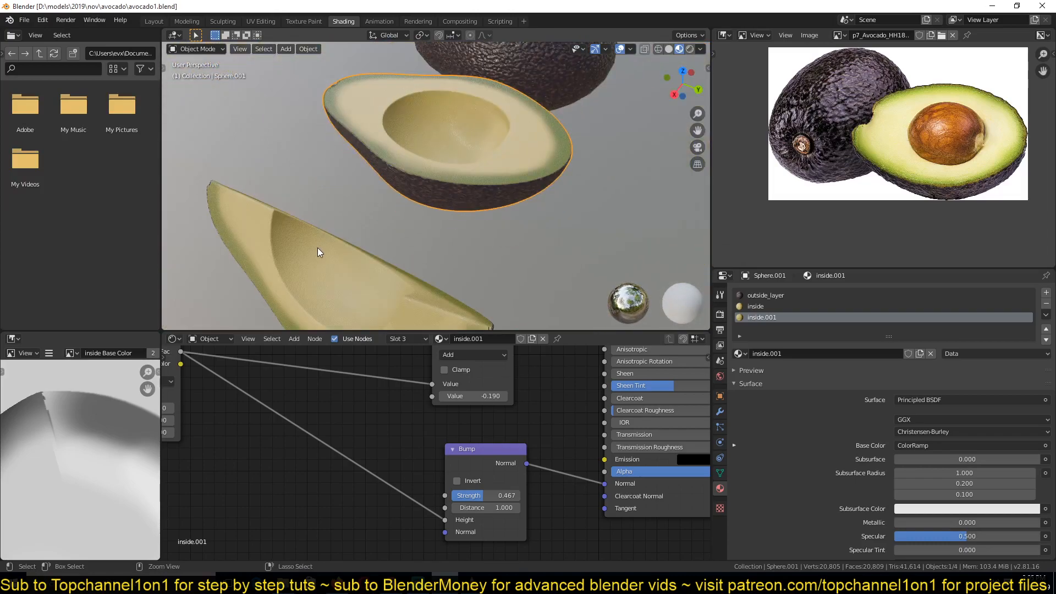
- Reveal all hidden objects and select the round pit sitting in the avocado half
{"action": "middle_click_drag", "start_coordinate": [286, 174], "coordinate": [393, 171]}
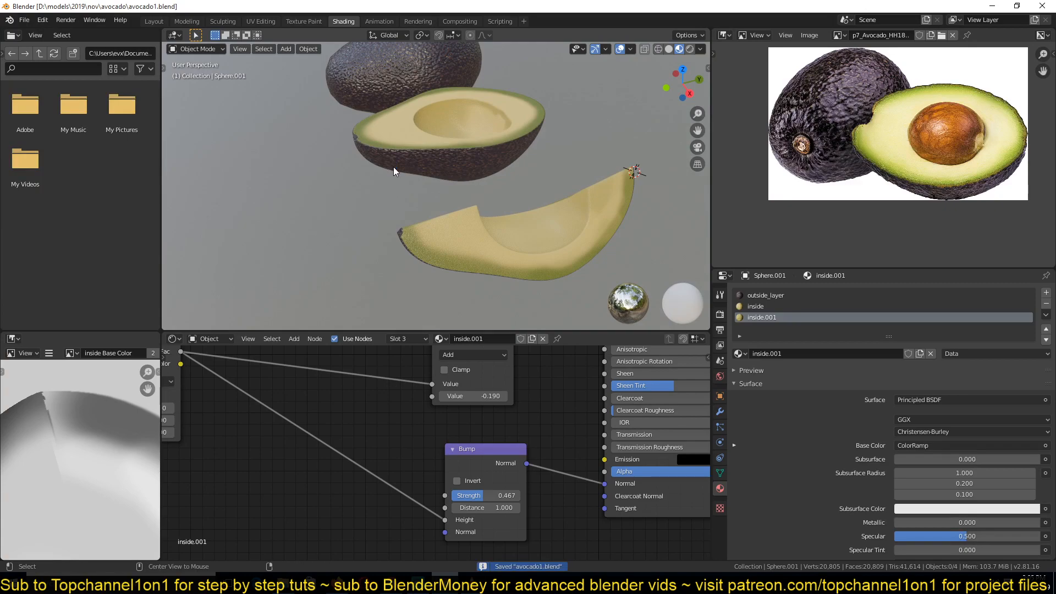
{"action": "key", "text": "alt+h"}
{"action": "key", "text": "alt+a"}
{"action": "middle_click_drag", "start_coordinate": [475, 136], "coordinate": [464, 249], "text": "shift"}
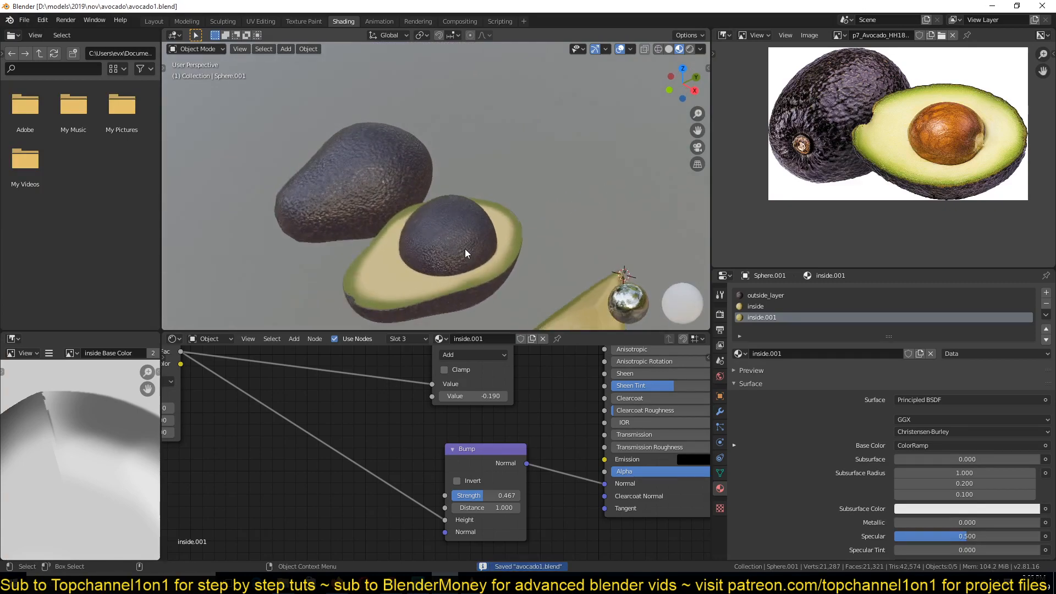
{"action": "left_click", "coordinate": [464, 248]}
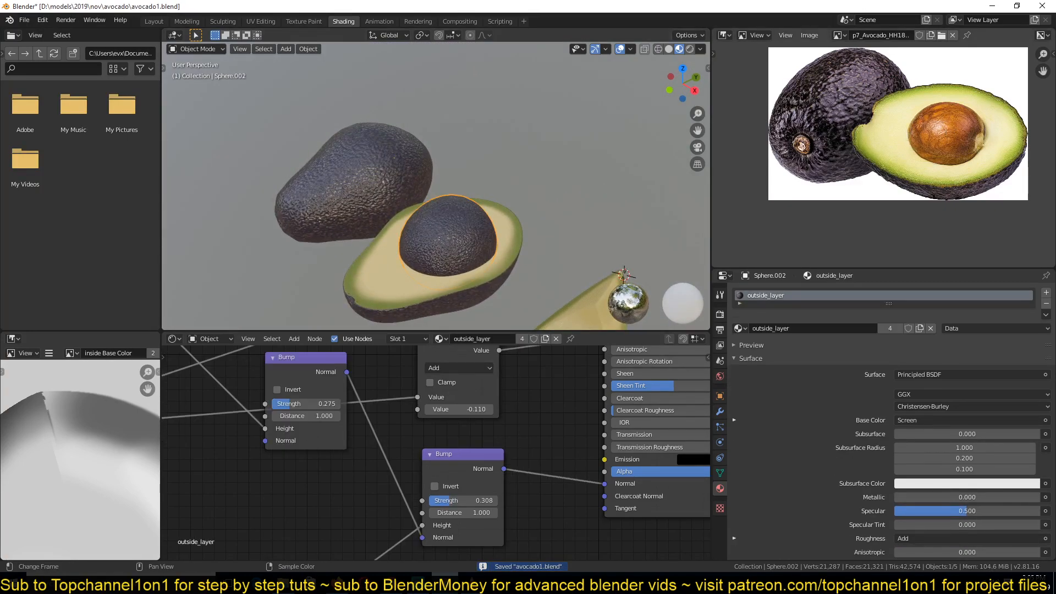